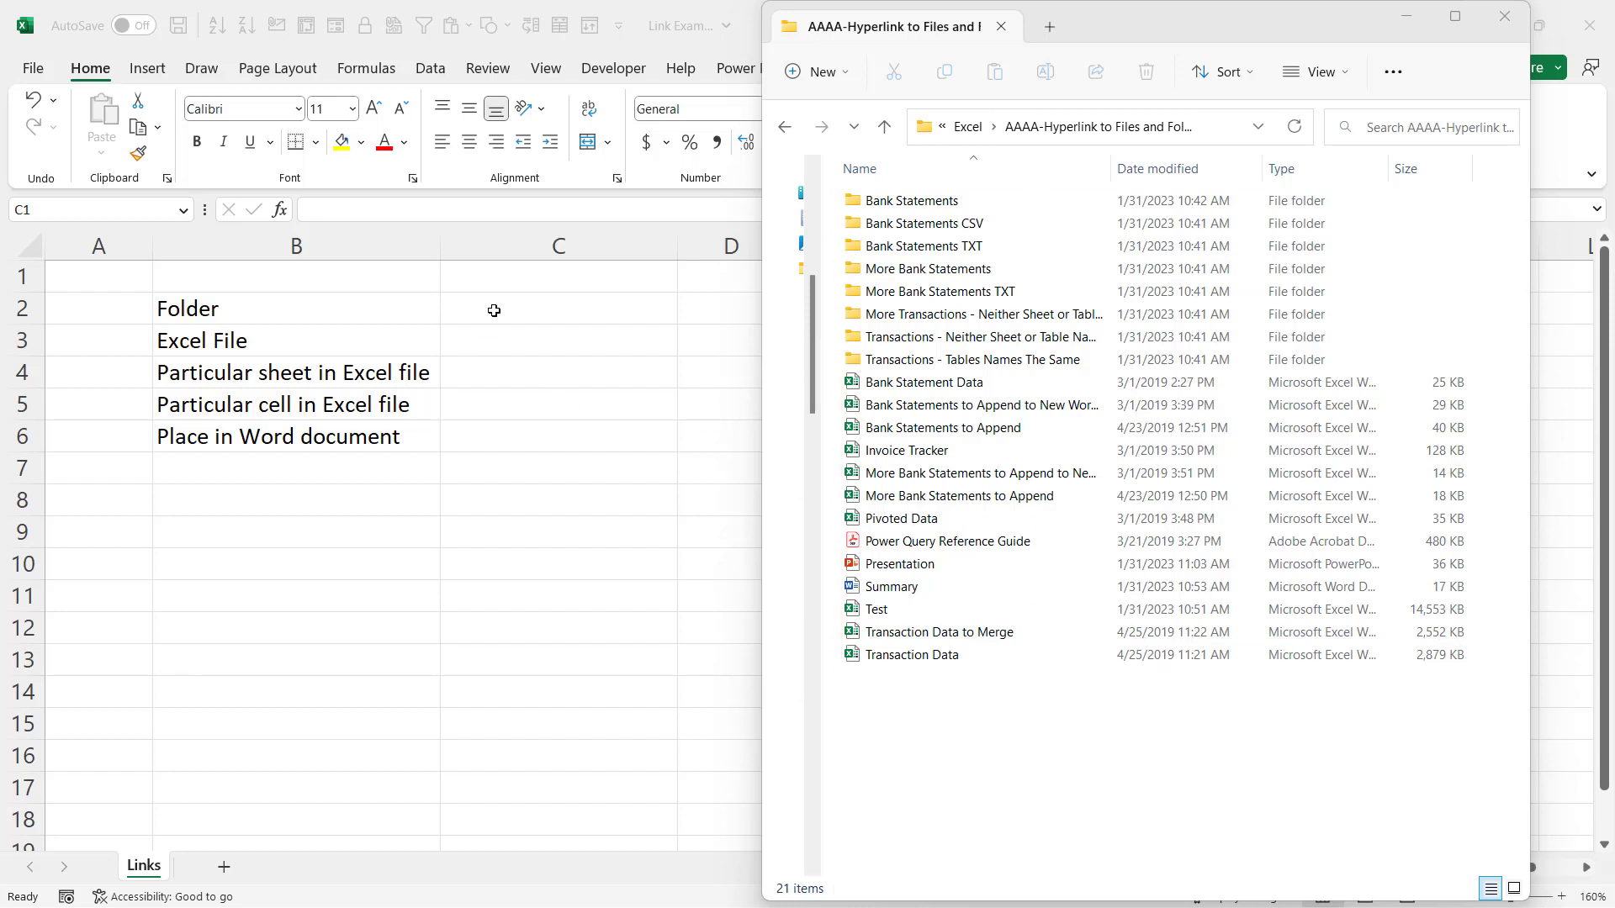
Step: Return to the Links worksheet and select cell C2 beside the Folder label
{"action": "left_click", "coordinate": [493, 310]}
{"action": "left_click", "coordinate": [483, 317]}
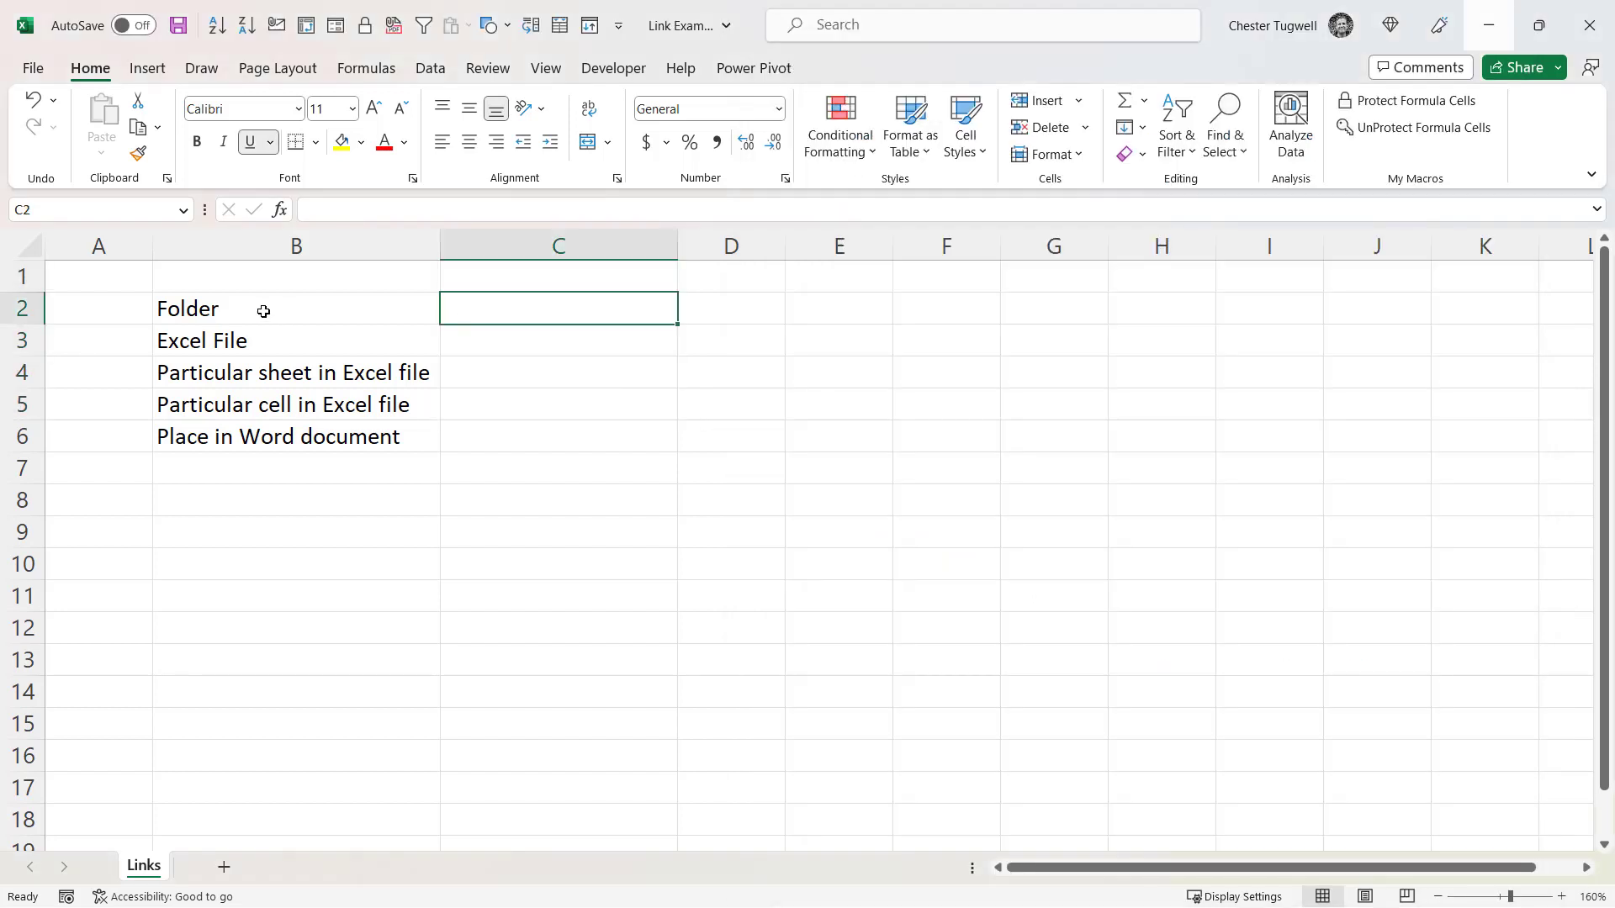
{"action": "right_click", "coordinate": [492, 305]}
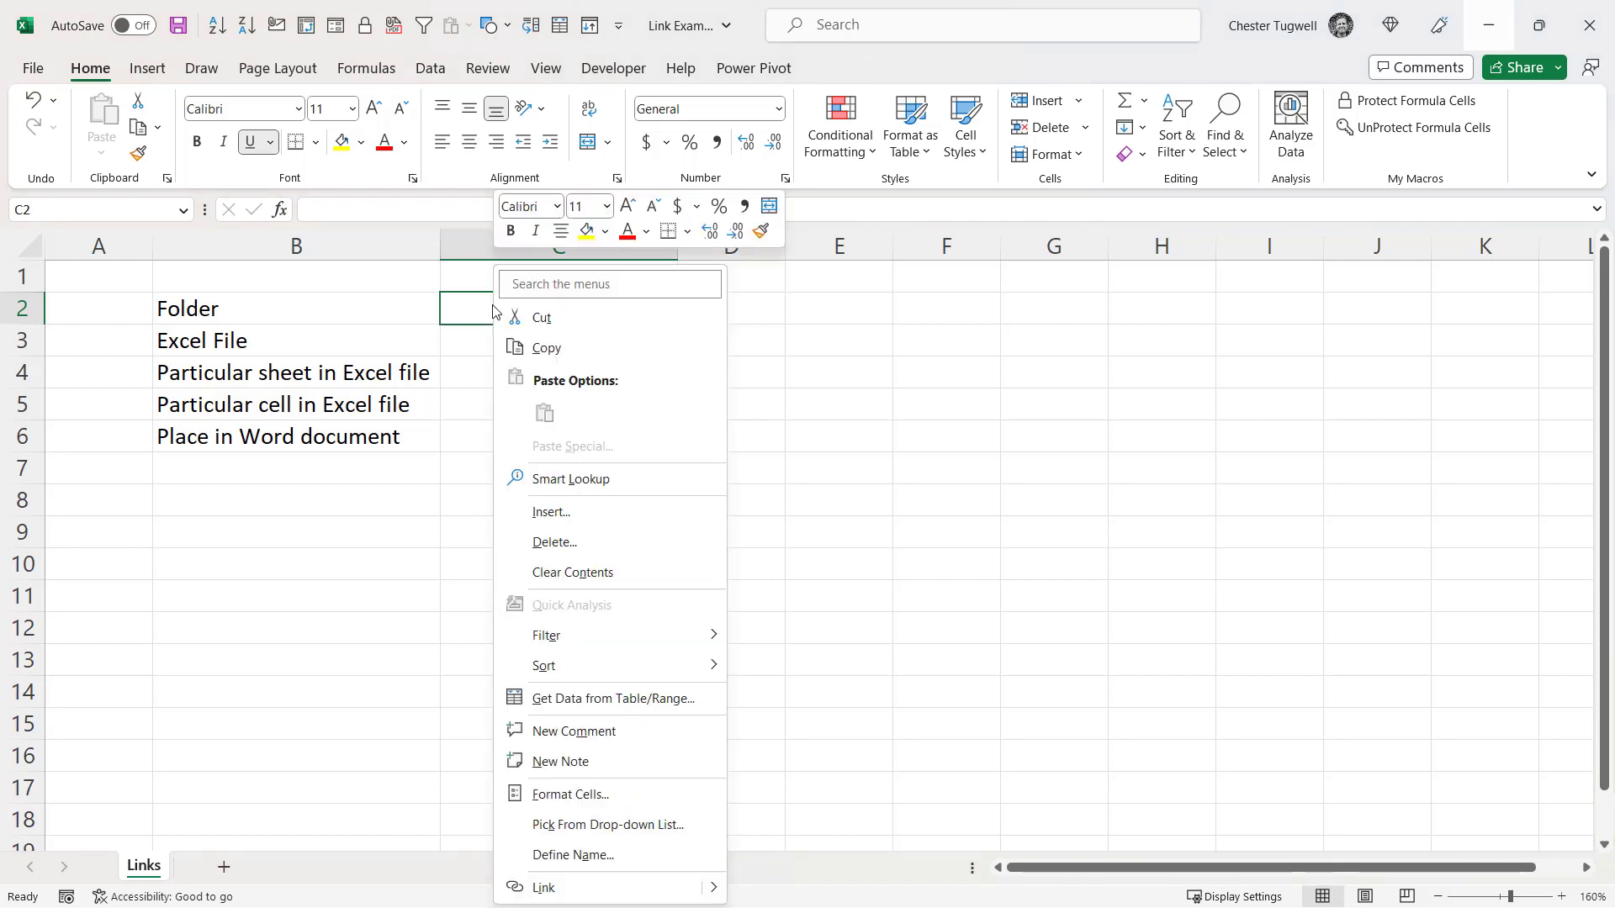
{"action": "left_click", "coordinate": [544, 887]}
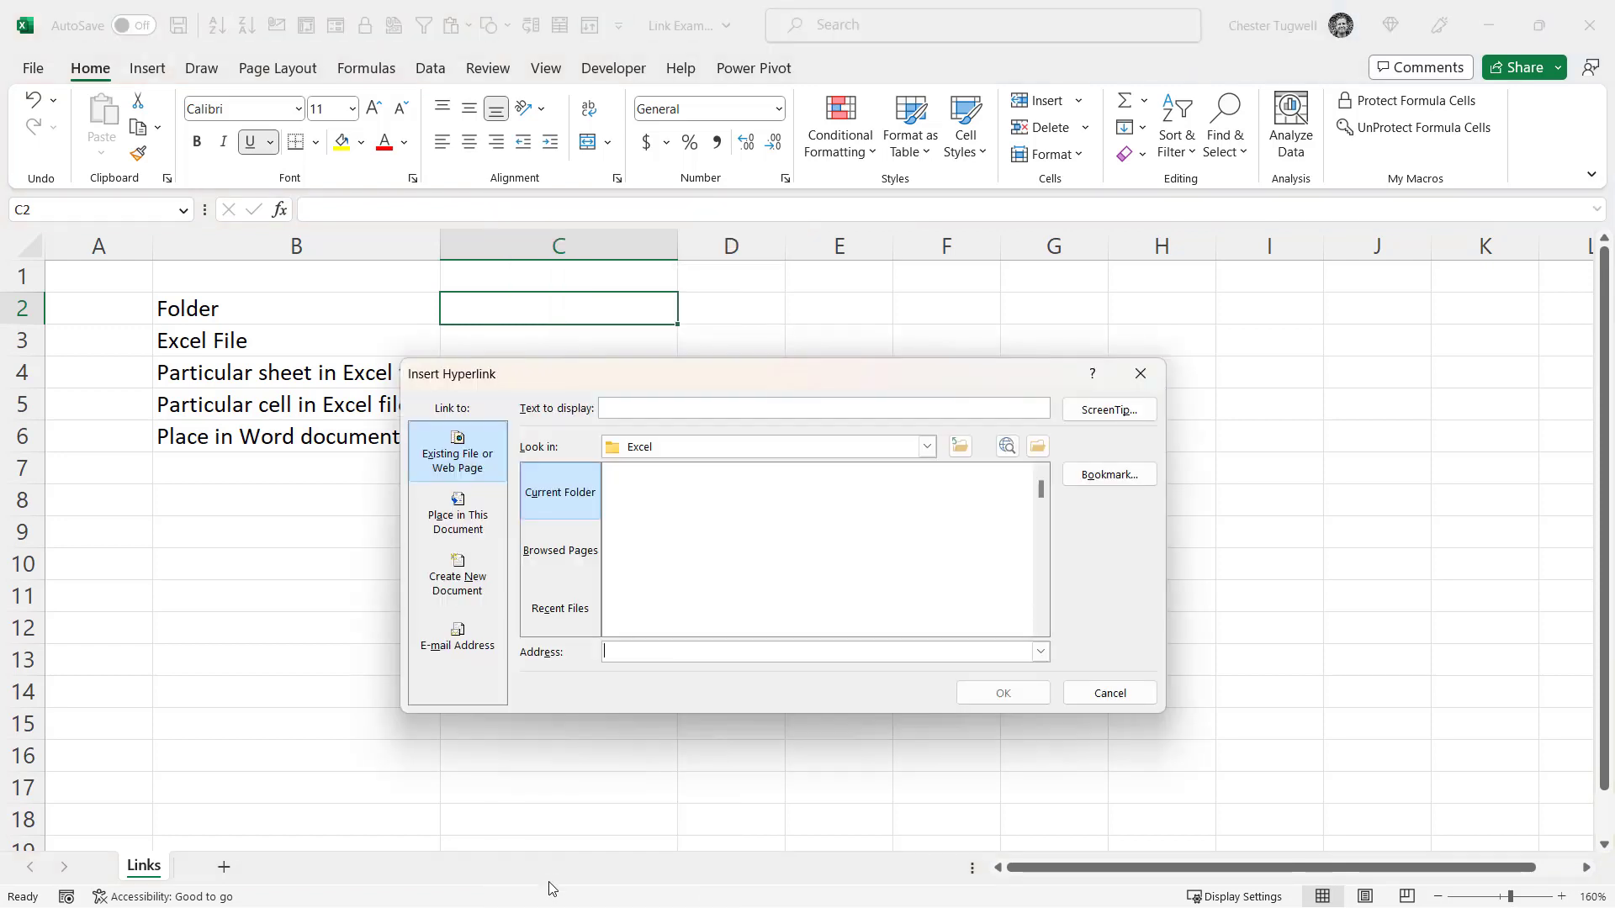
{"action": "left_click", "coordinate": [1112, 695]}
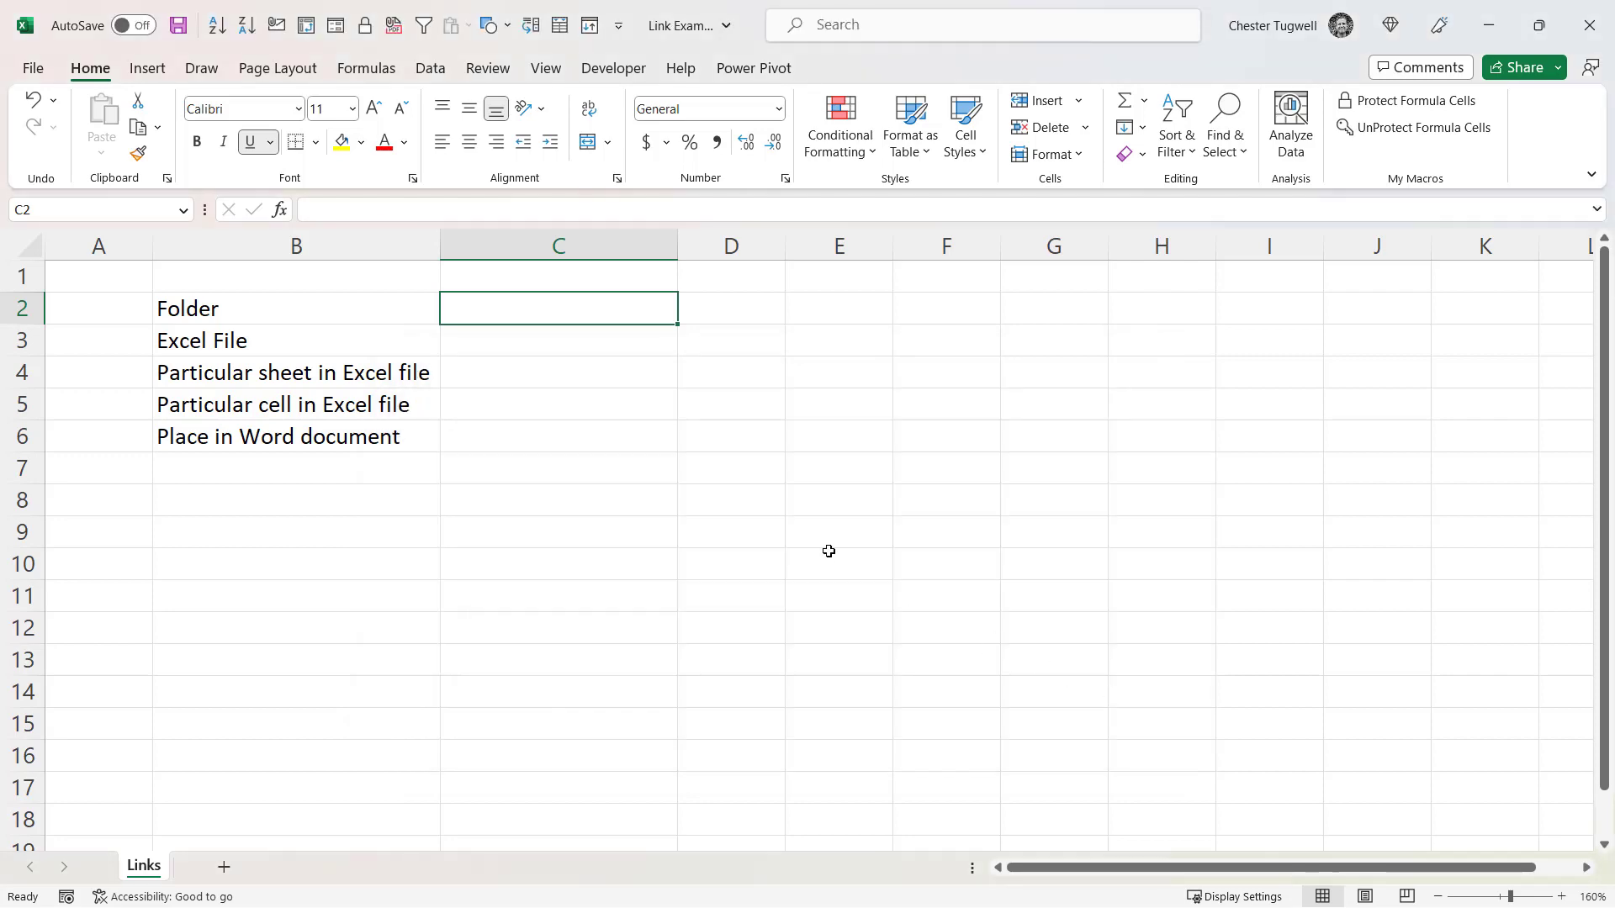
Step: Insert a hyperlink in C2 to the folder "AAAA-Hyperlink to Files and Folders", with the display text "Hyperlink to Files and Folders"
{"action": "key", "text": "ctrl+k"}
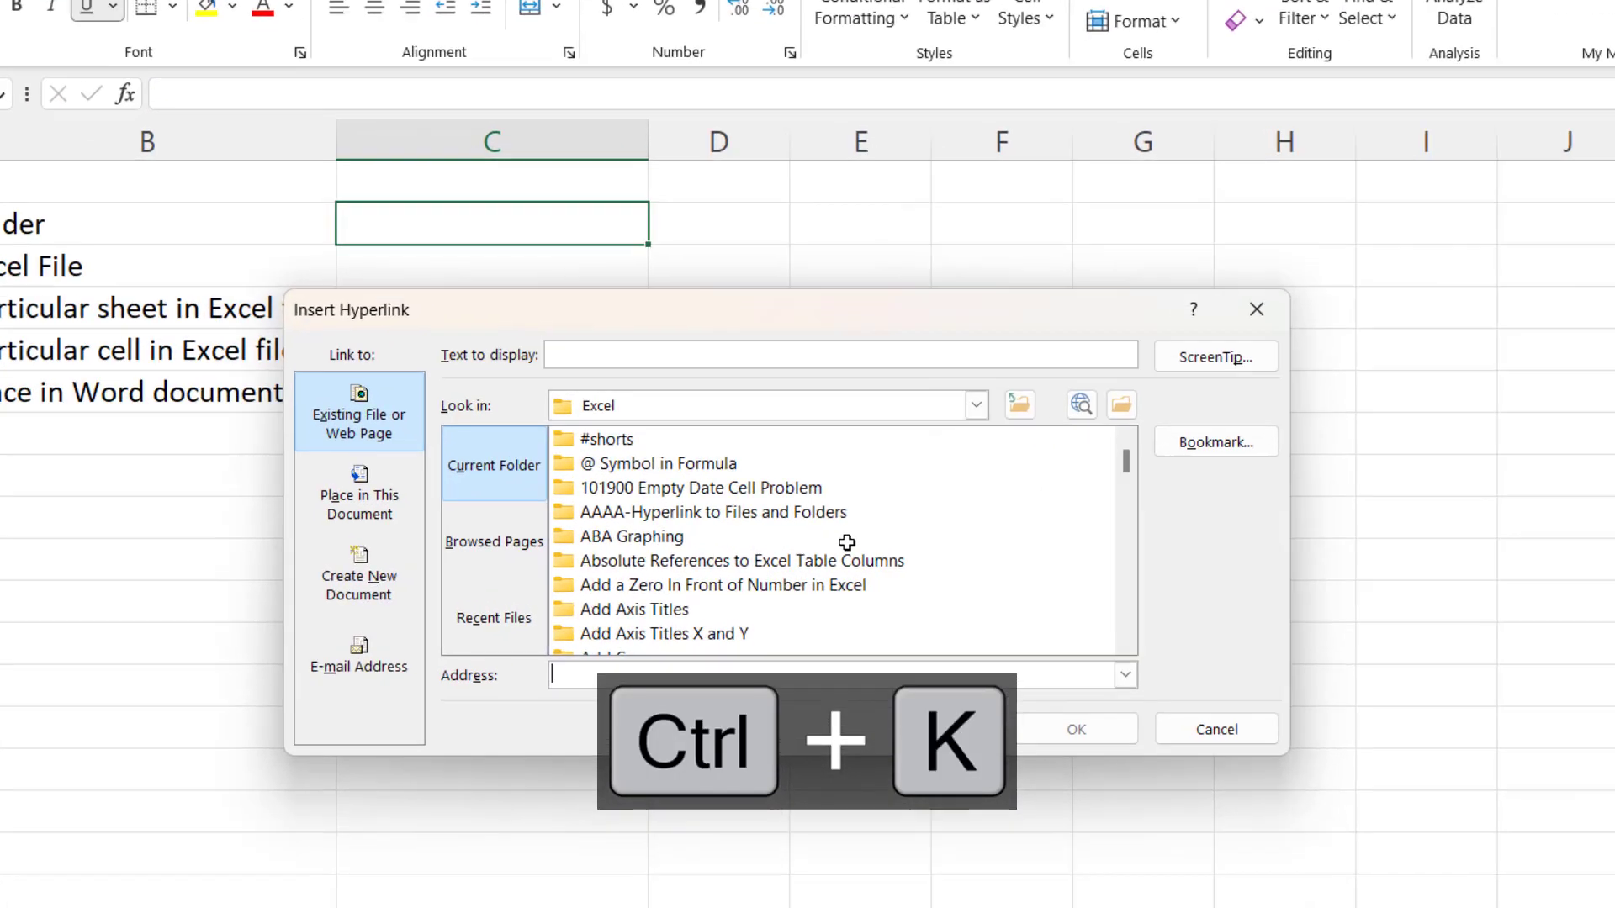
{"action": "left_click", "coordinate": [655, 513]}
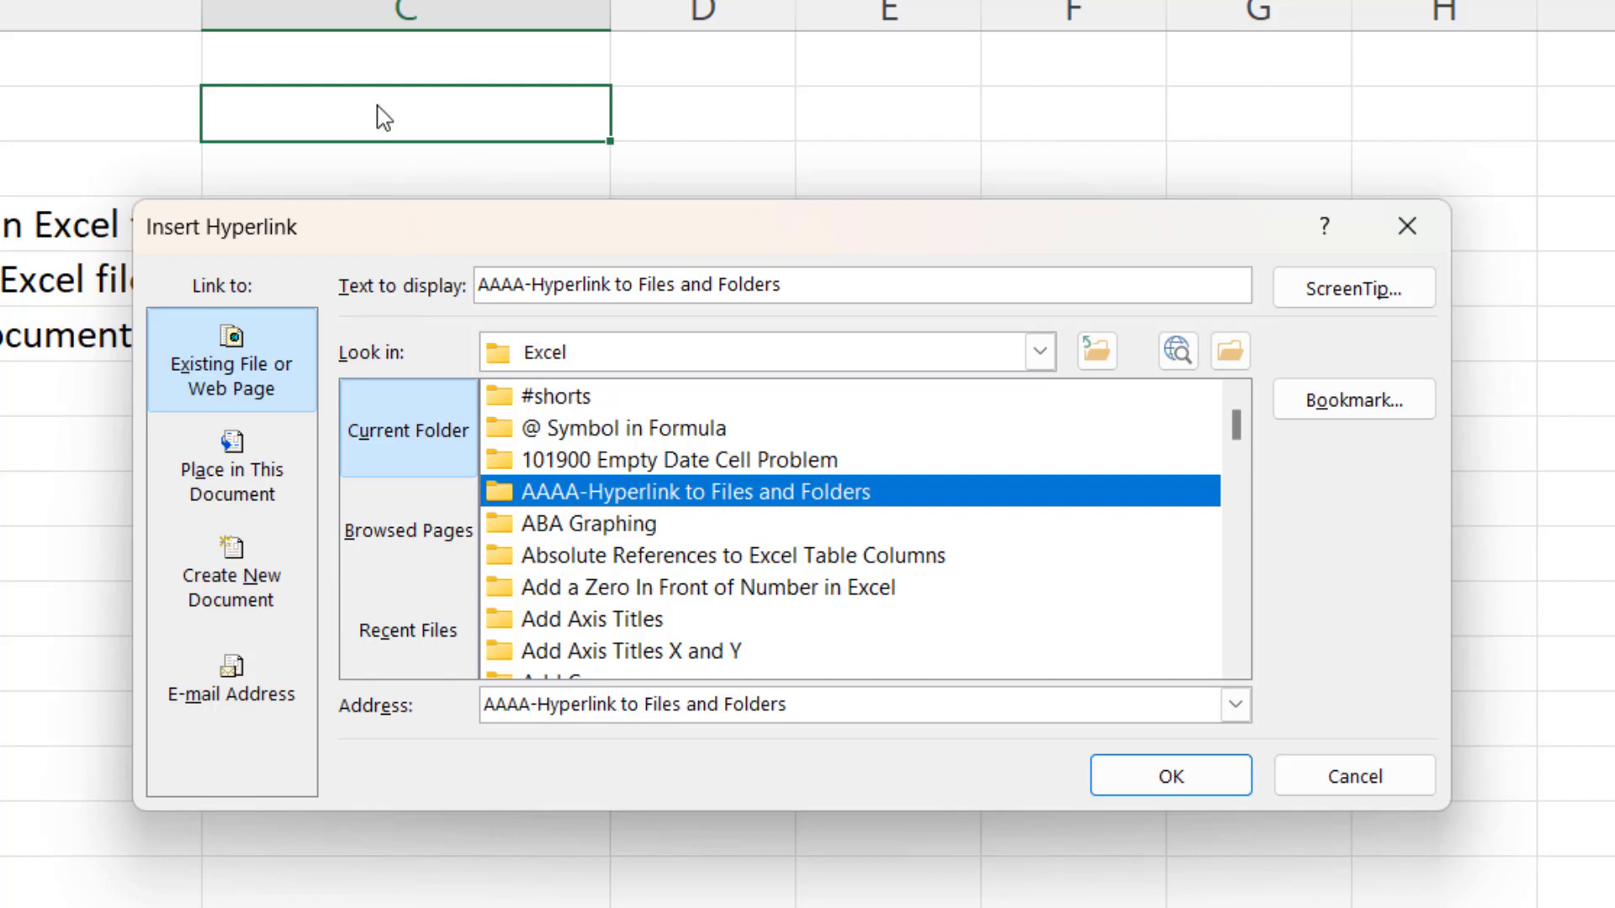
{"action": "left_click", "coordinate": [532, 284]}
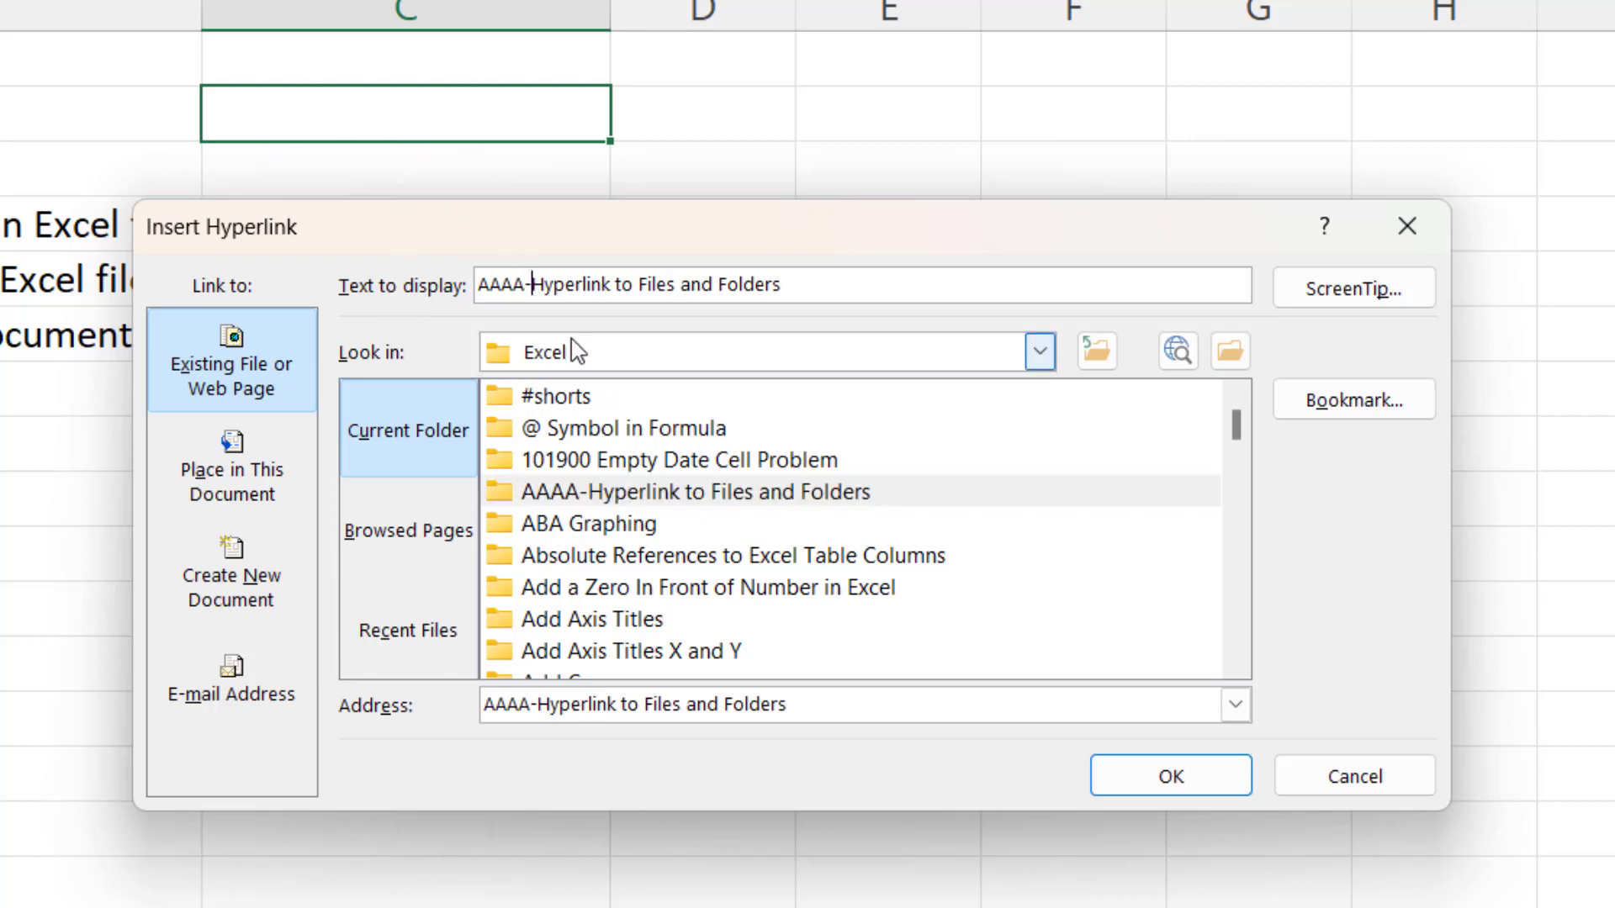
{"action": "key", "text": "BackSpace"}
{"action": "key", "text": "BackSpace"}
{"action": "key", "text": "BackSpace"}
{"action": "key", "text": "BackSpace"}
{"action": "key", "text": "BackSpace"}
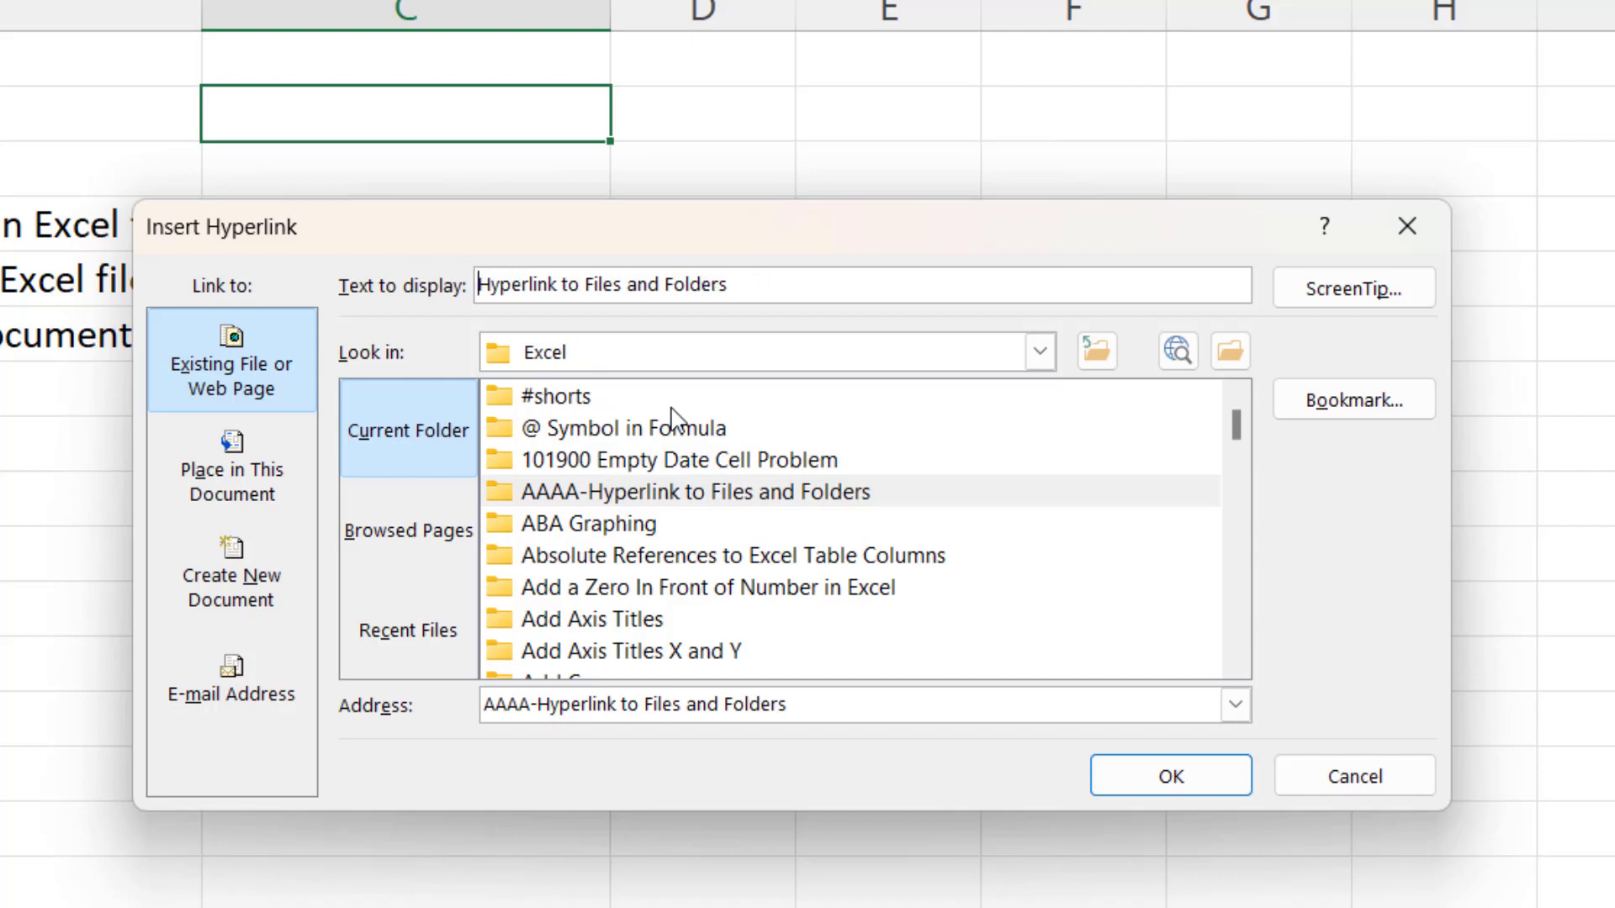
{"action": "left_click", "coordinate": [1187, 777]}
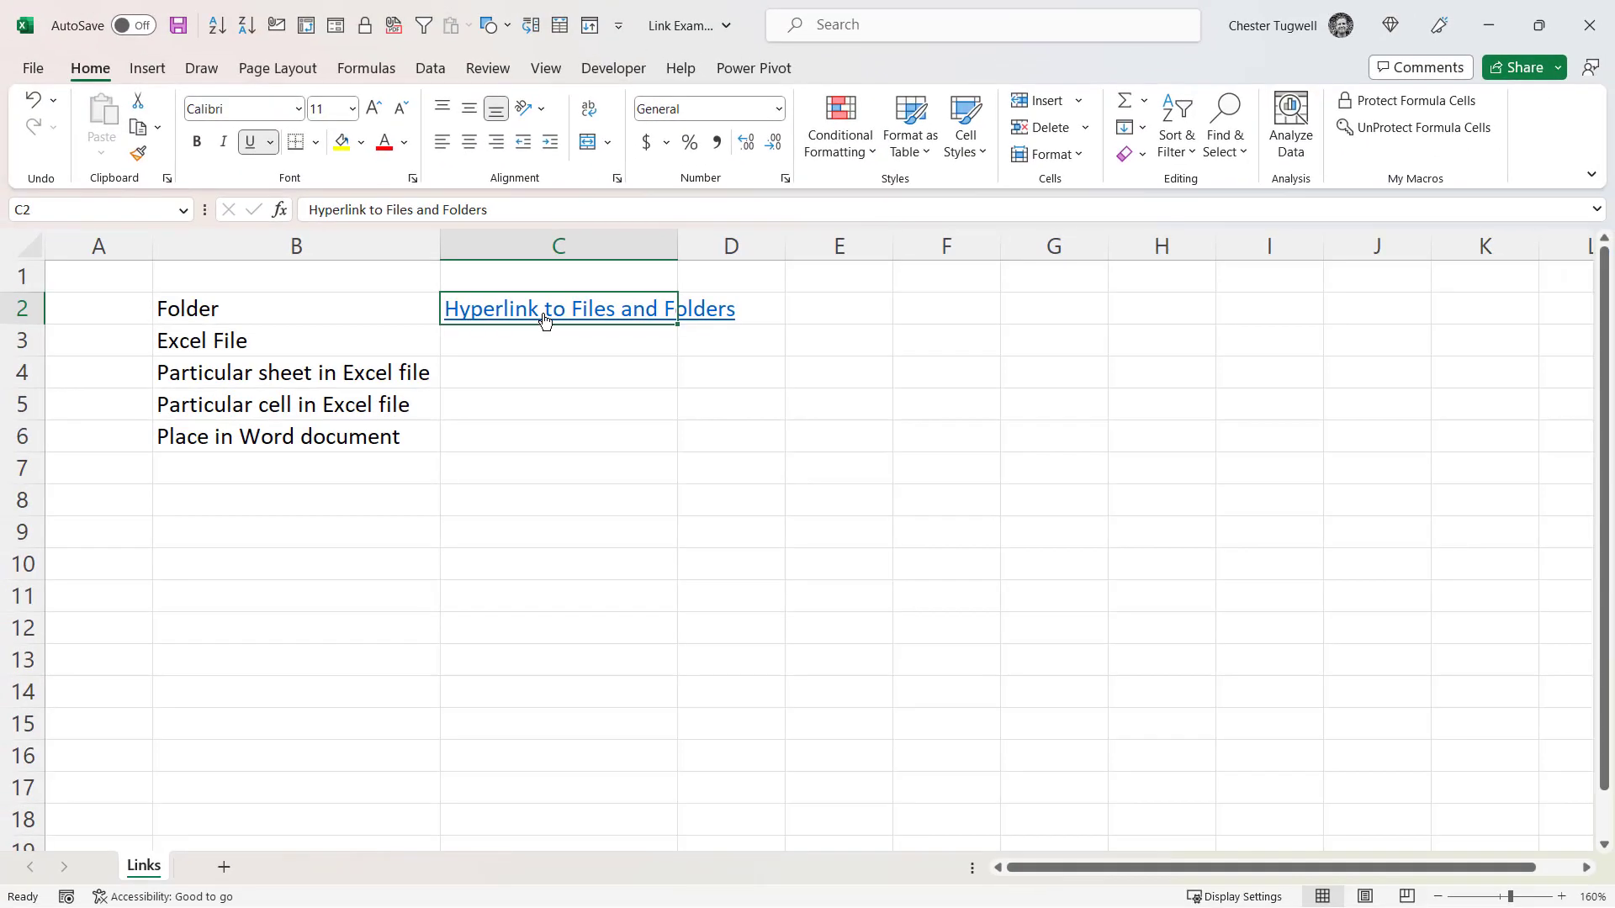
Step: Test the folder hyperlink in C2 and close the folder window it opens
{"action": "left_click", "coordinate": [545, 318]}
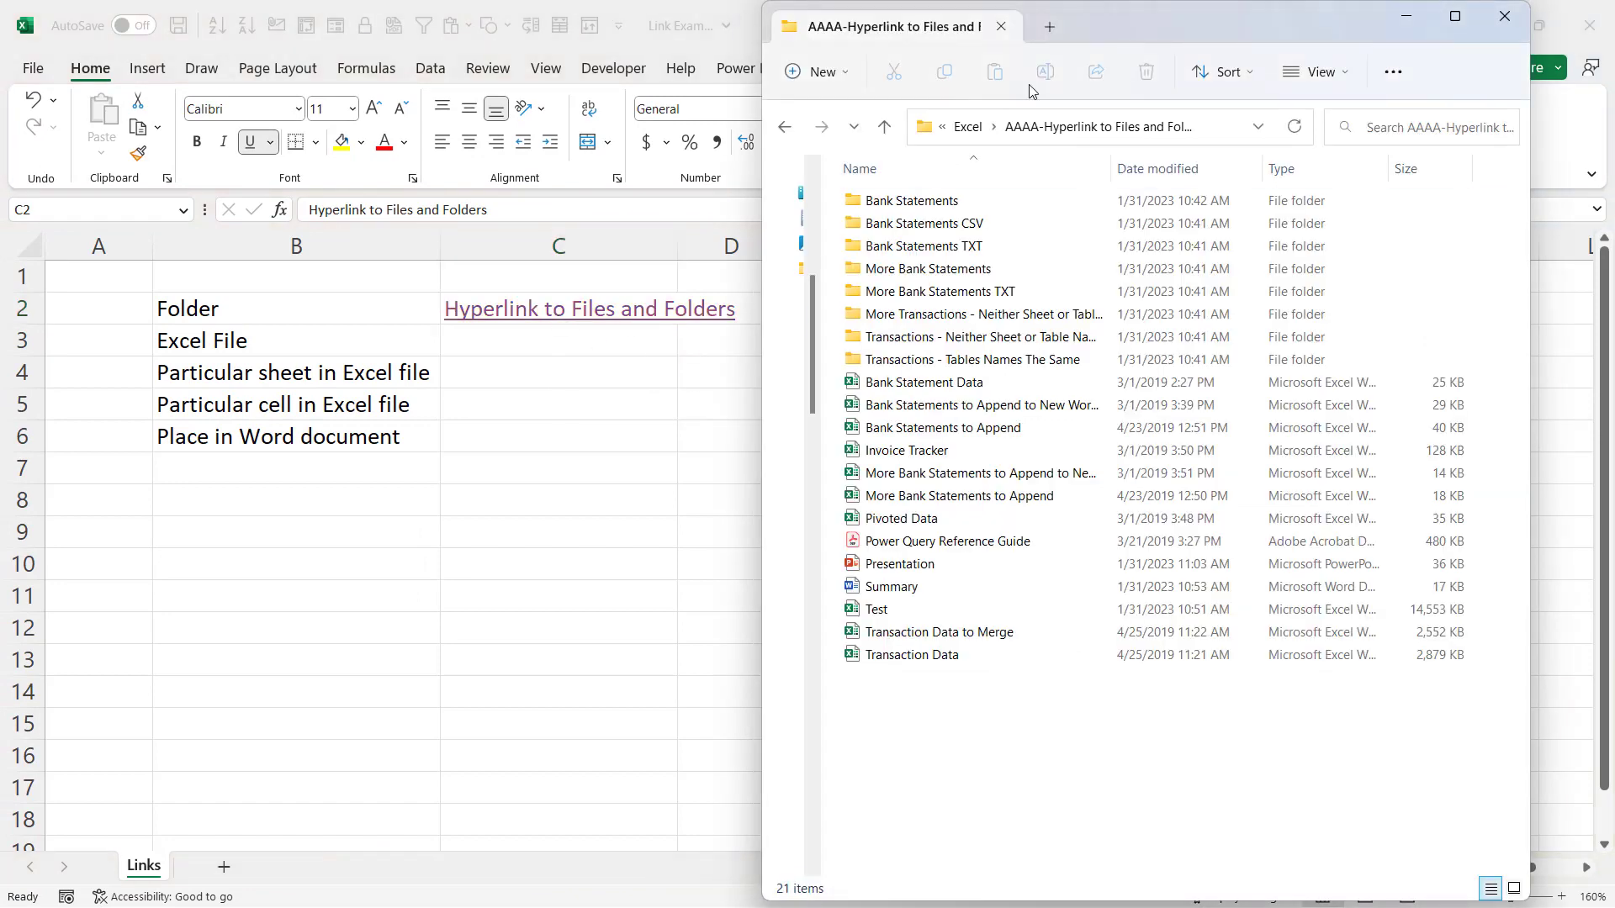
{"action": "left_click", "coordinate": [1504, 16]}
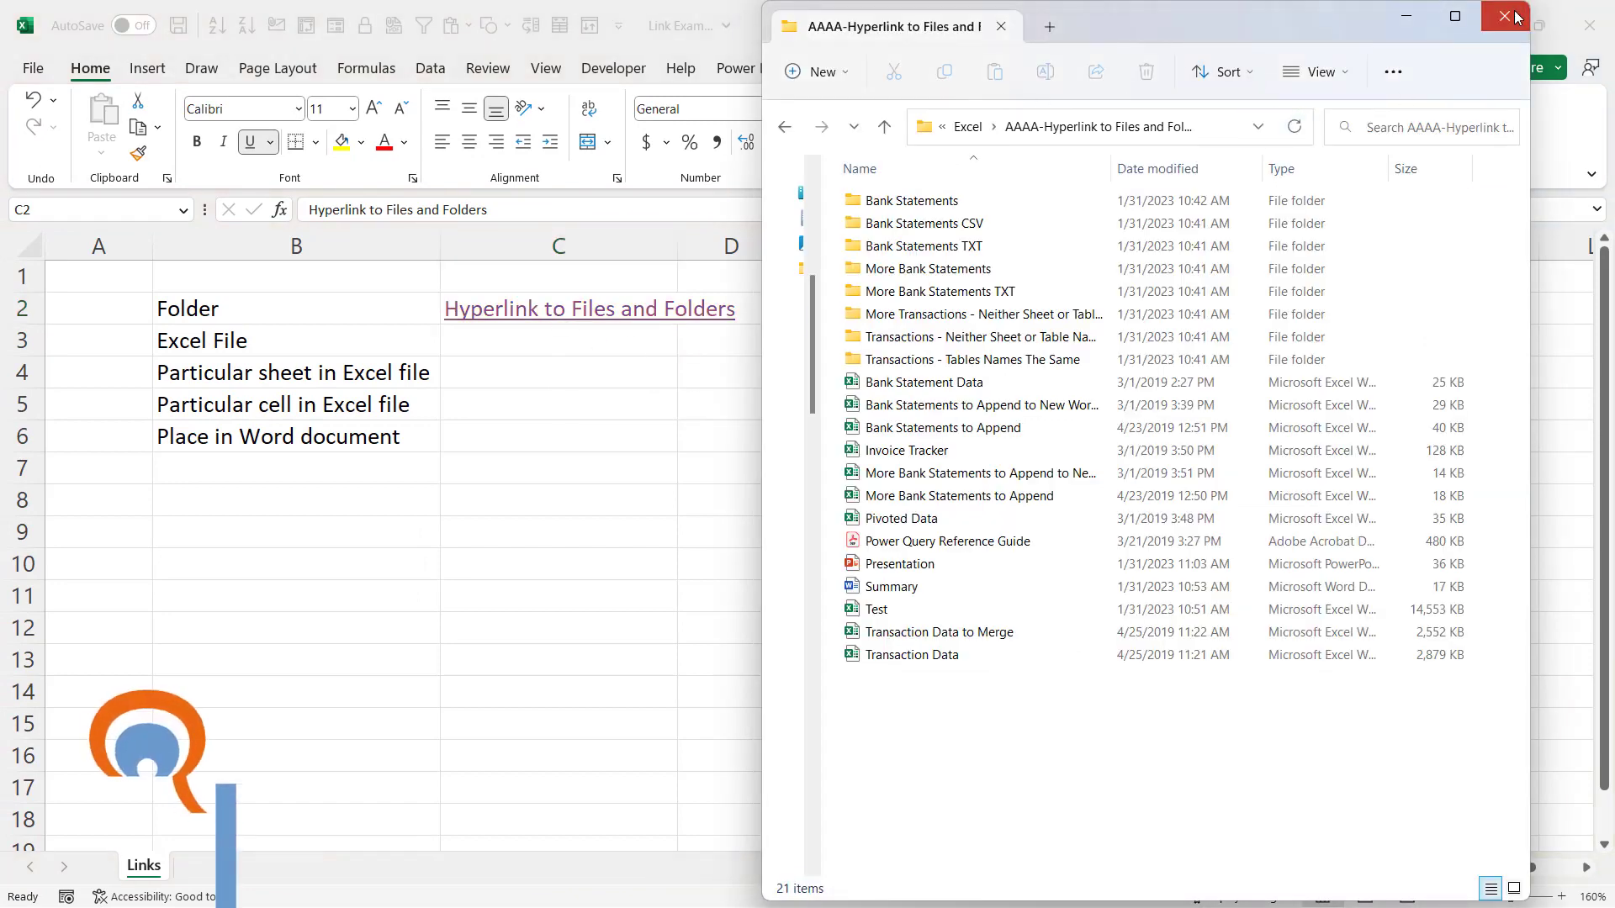
Step: Start a hyperlink in C3 targeting the Bank Statement Data workbook inside the "AAAA-Hyperlink to Files and Folders" folder
{"action": "left_click", "coordinate": [553, 346]}
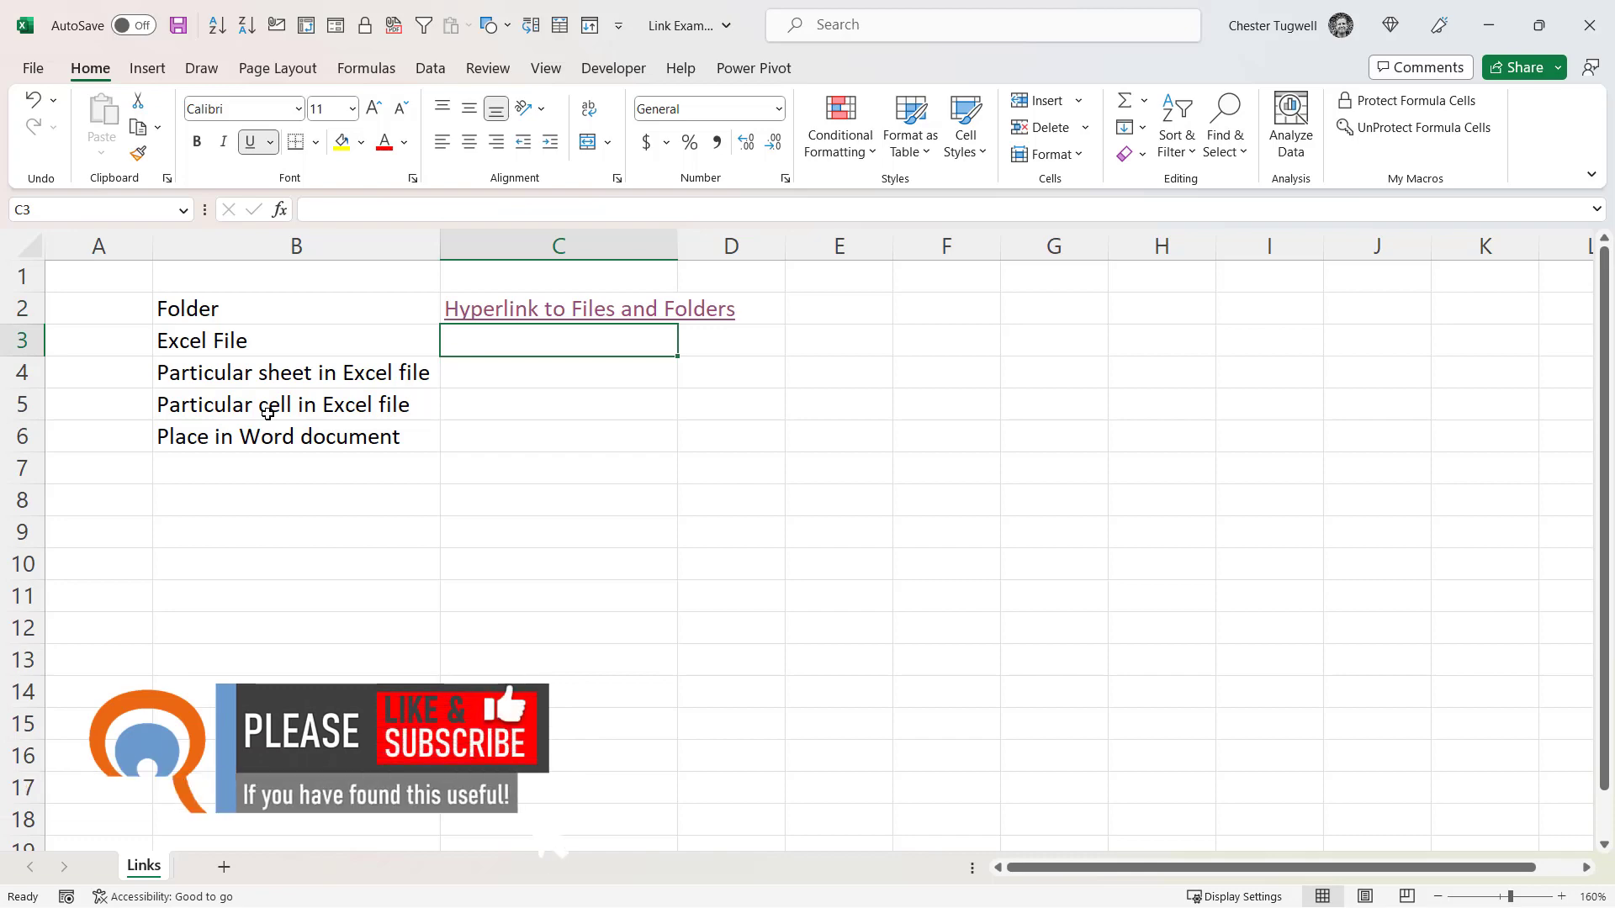
{"action": "key", "text": "ctrl+k"}
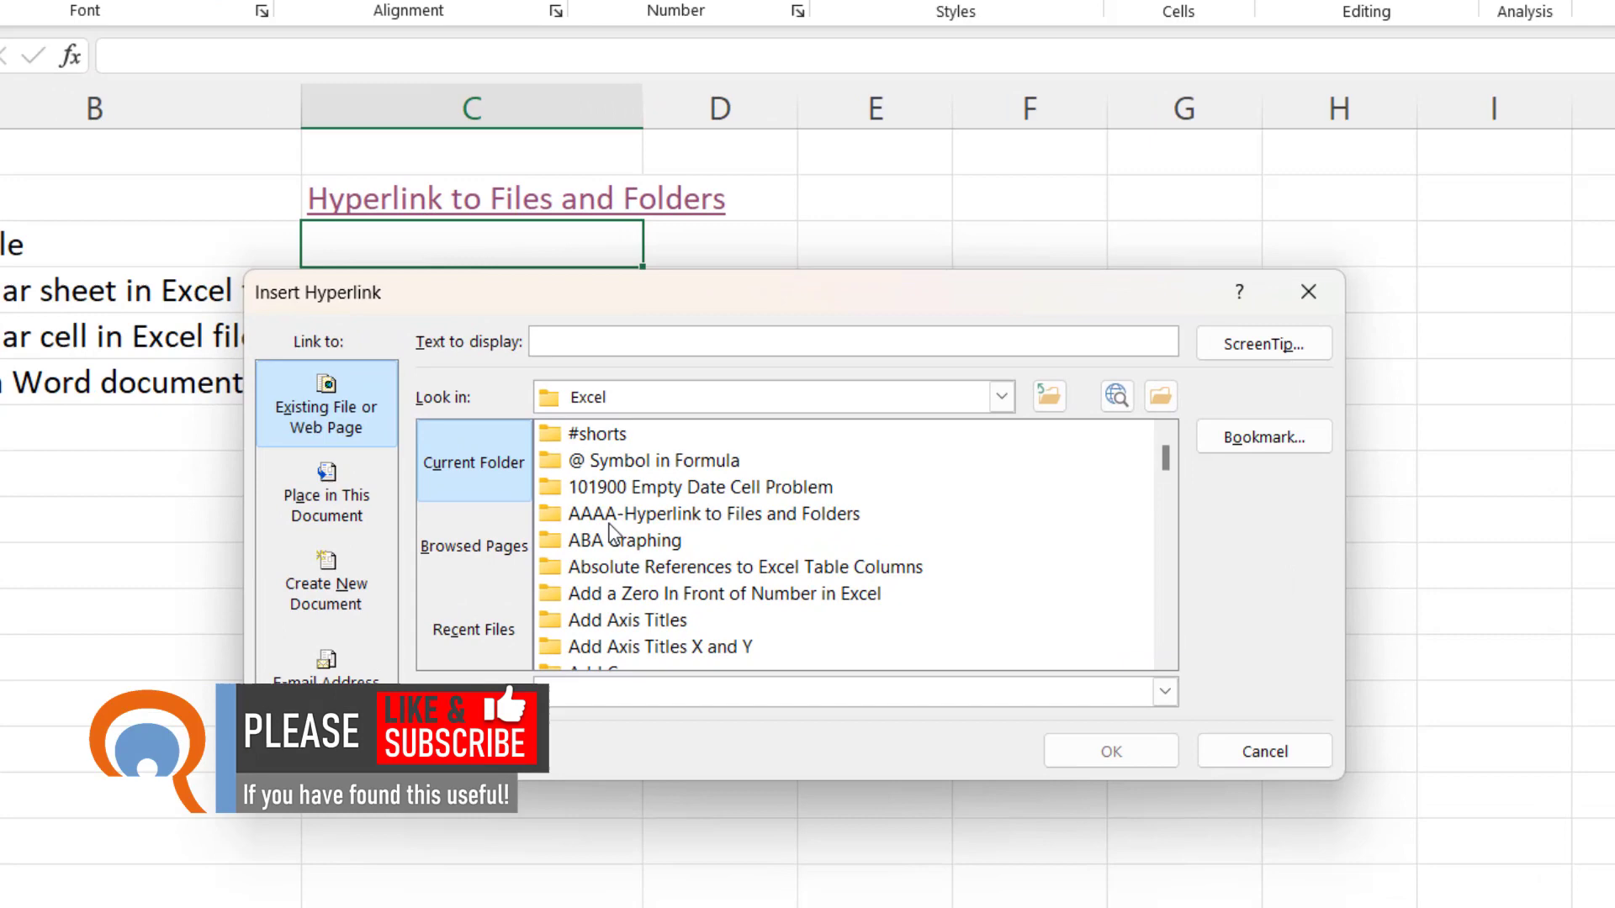
{"action": "double_click", "coordinate": [670, 528]}
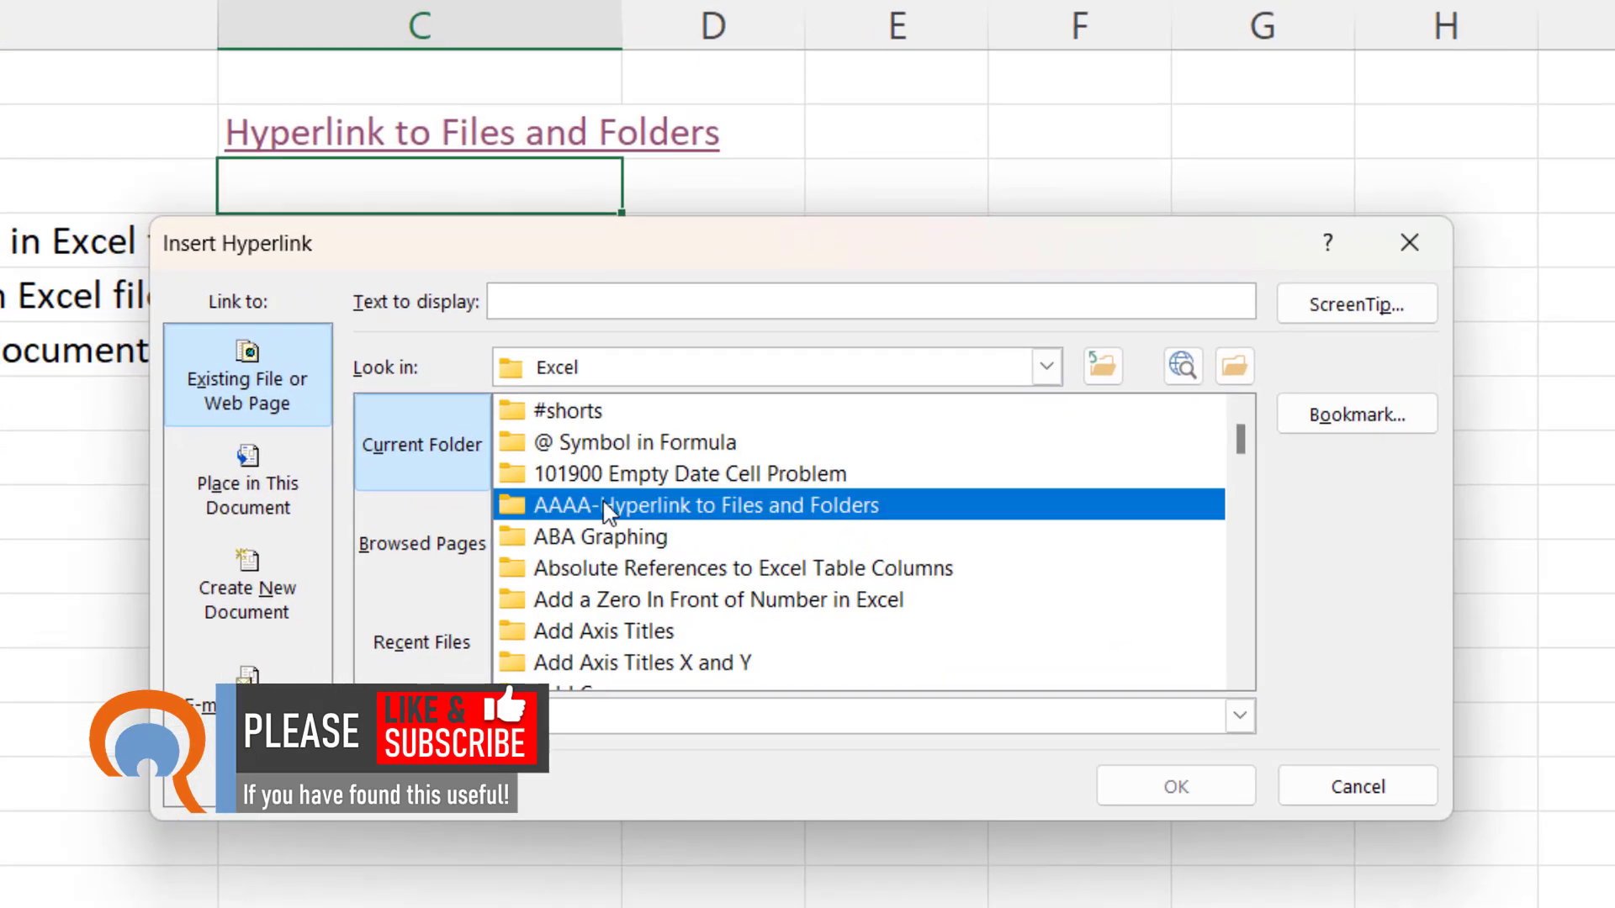
{"action": "left_click", "coordinate": [577, 663]}
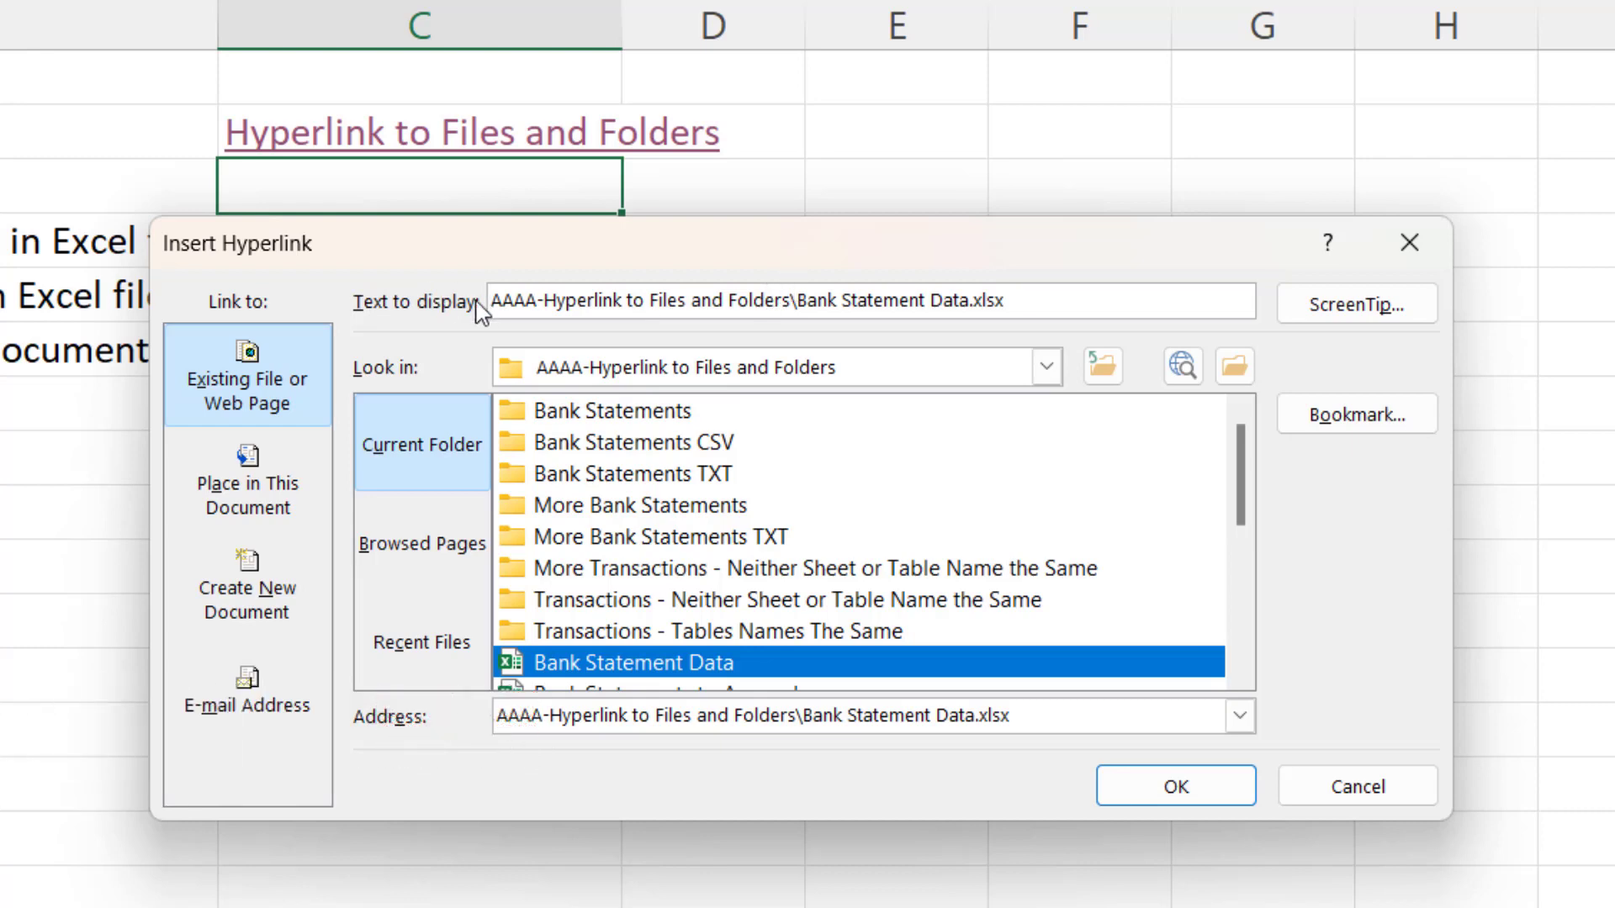
Step: Shorten the hyperlink's display text to "Bank Statement Data" and insert the link
{"action": "left_click", "coordinate": [801, 301]}
{"action": "key", "text": "BackSpace"}
{"action": "key", "text": "BackSpace"}
{"action": "key", "text": "BackSpace"}
{"action": "key", "text": "BackSpace"}
{"action": "key", "text": "BackSpace"}
{"action": "key", "text": "BackSpace"}
{"action": "key", "text": "BackSpace"}
{"action": "key", "text": "BackSpace"}
{"action": "key", "text": "BackSpace"}
{"action": "key", "text": "BackSpace"}
{"action": "key", "text": "BackSpace"}
{"action": "key", "text": "BackSpace"}
{"action": "key", "text": "BackSpace"}
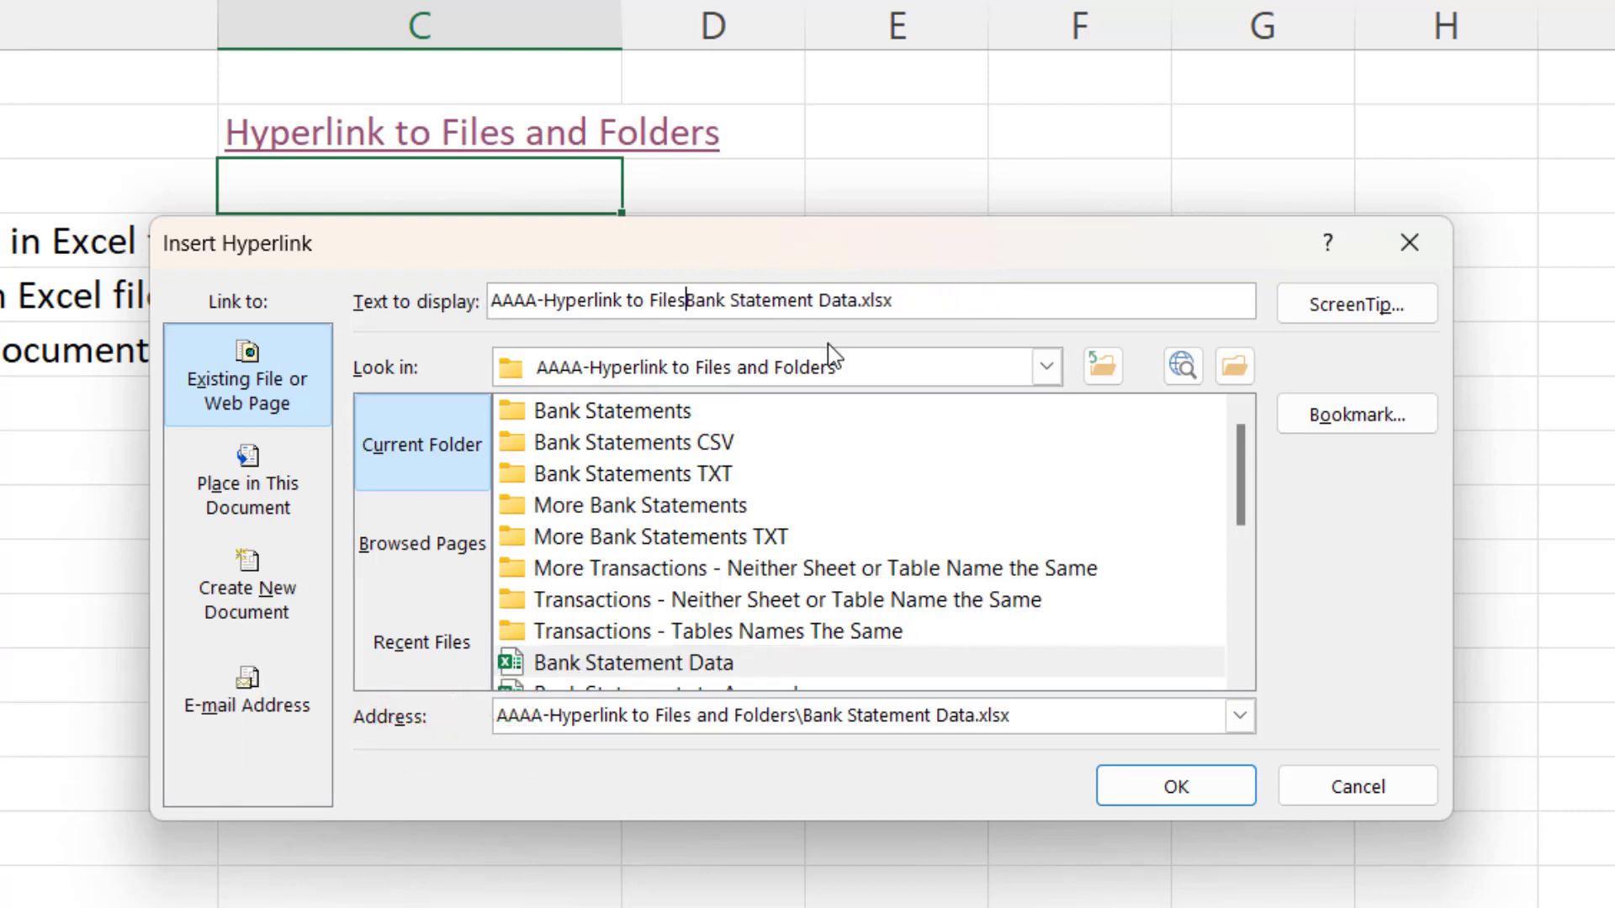
{"action": "key", "text": "BackSpace"}
{"action": "key", "text": "BackSpace"}
{"action": "key", "text": "BackSpace"}
{"action": "key", "text": "BackSpace"}
{"action": "key", "text": "BackSpace"}
{"action": "key", "text": "BackSpace"}
{"action": "key", "text": "BackSpace"}
{"action": "key", "text": "BackSpace"}
{"action": "key", "text": "BackSpace"}
{"action": "key", "text": "BackSpace"}
{"action": "key", "text": "BackSpace"}
{"action": "key", "text": "BackSpace"}
{"action": "key", "text": "BackSpace"}
{"action": "key", "text": "BackSpace"}
{"action": "key", "text": "BackSpace"}
{"action": "key", "text": "BackSpace"}
{"action": "key", "text": "BackSpace"}
{"action": "key", "text": "BackSpace"}
{"action": "key", "text": "BackSpace"}
{"action": "key", "text": "BackSpace"}
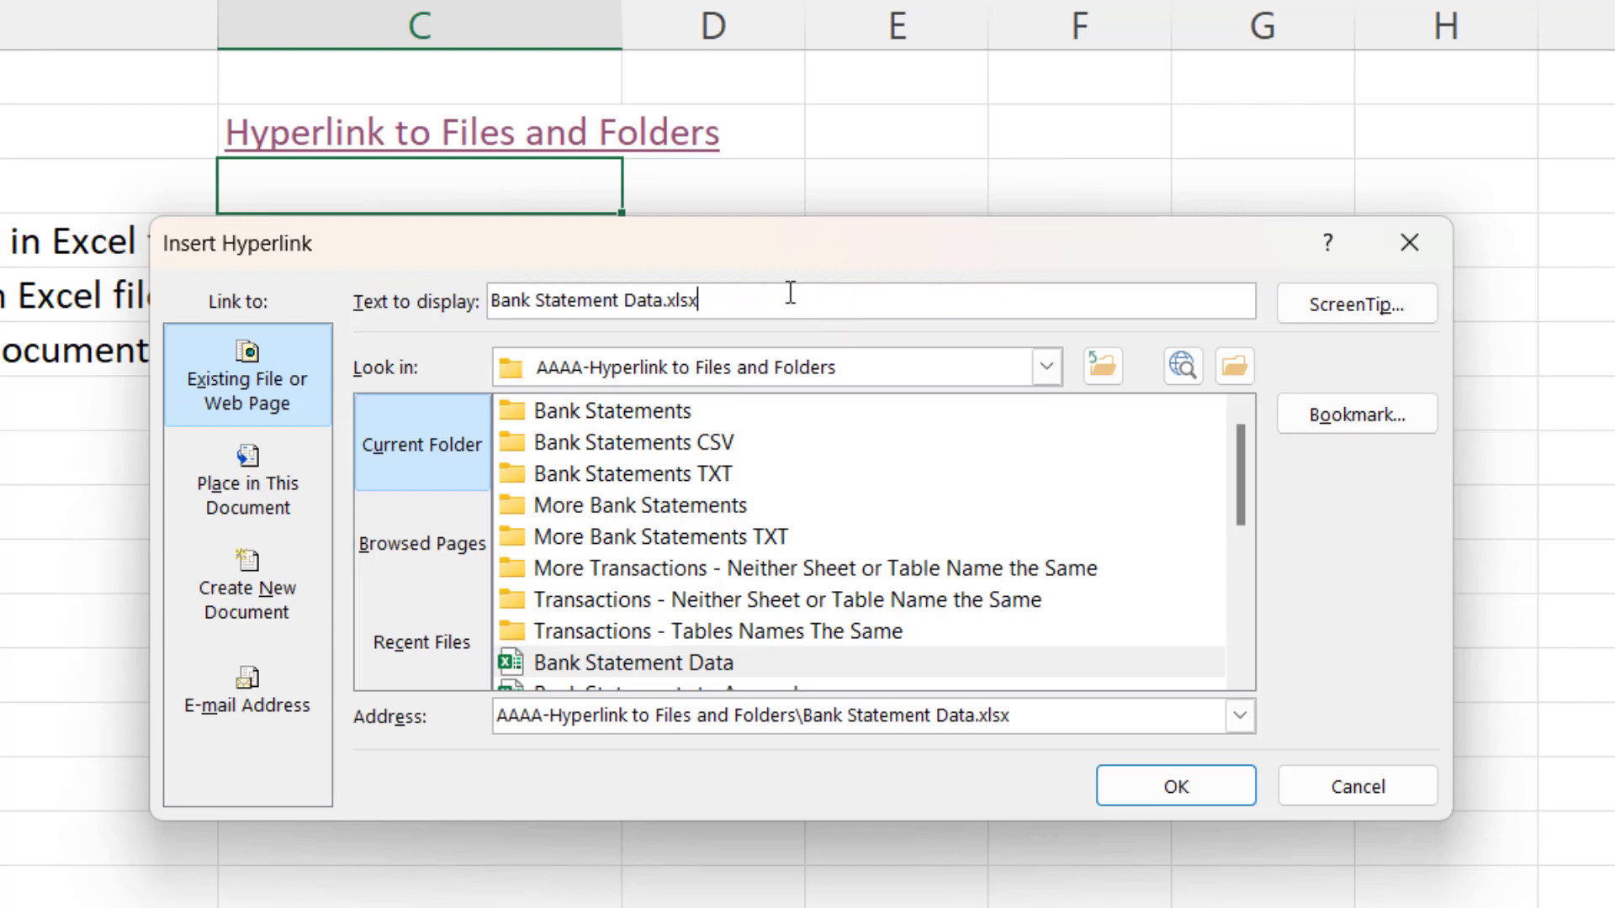
{"action": "key", "text": "BackSpace"}
{"action": "key", "text": "BackSpace"}
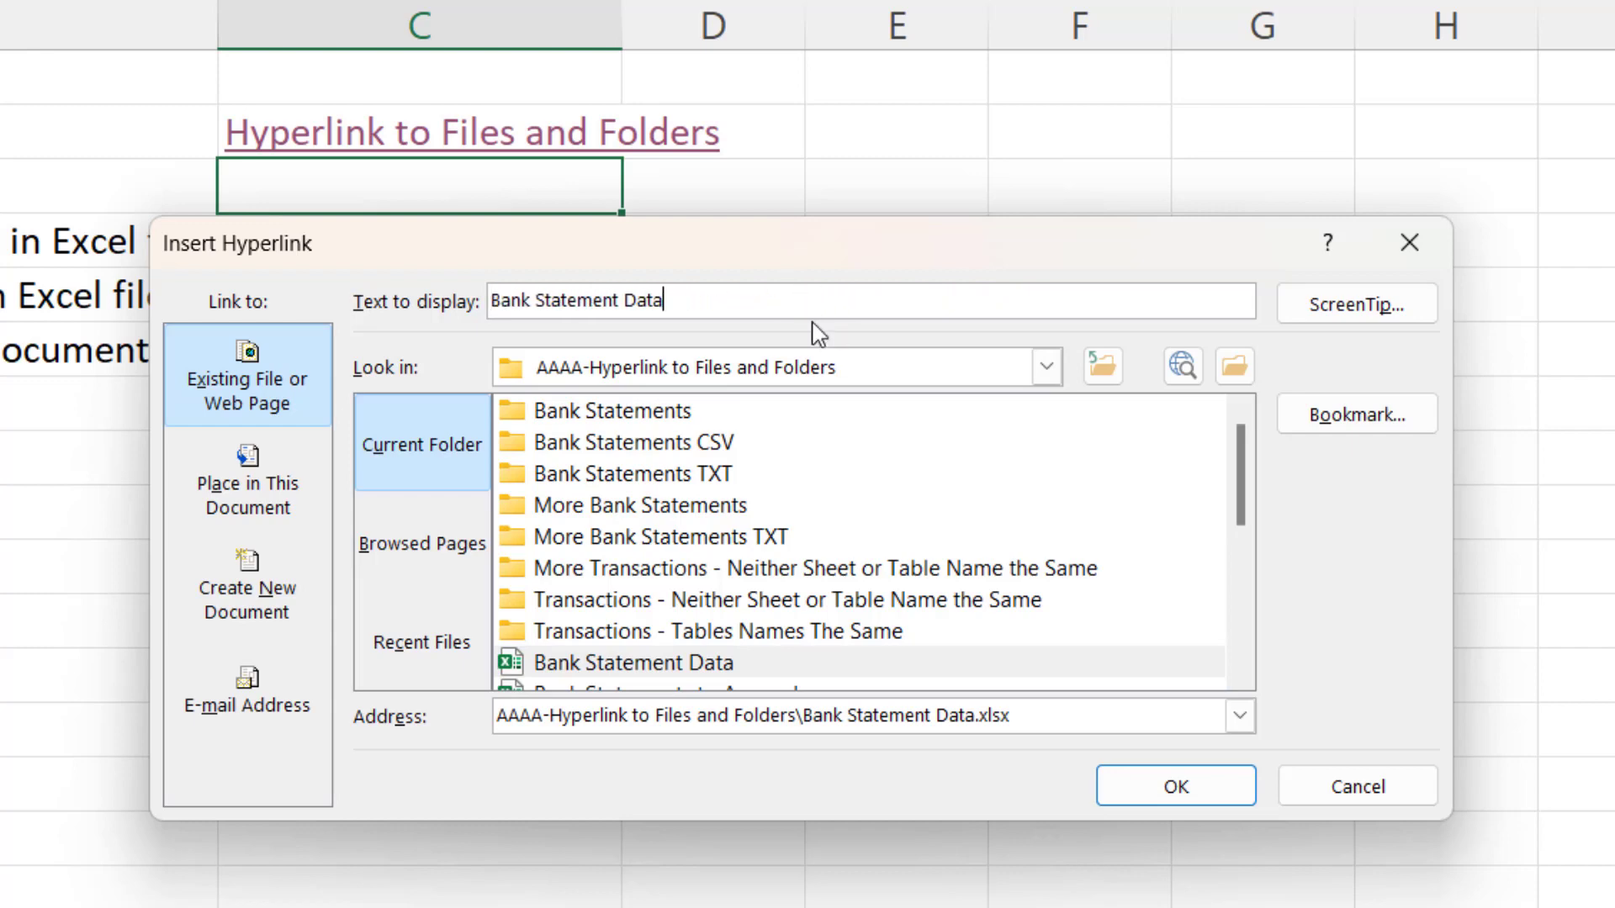
{"action": "left_click", "coordinate": [1152, 799]}
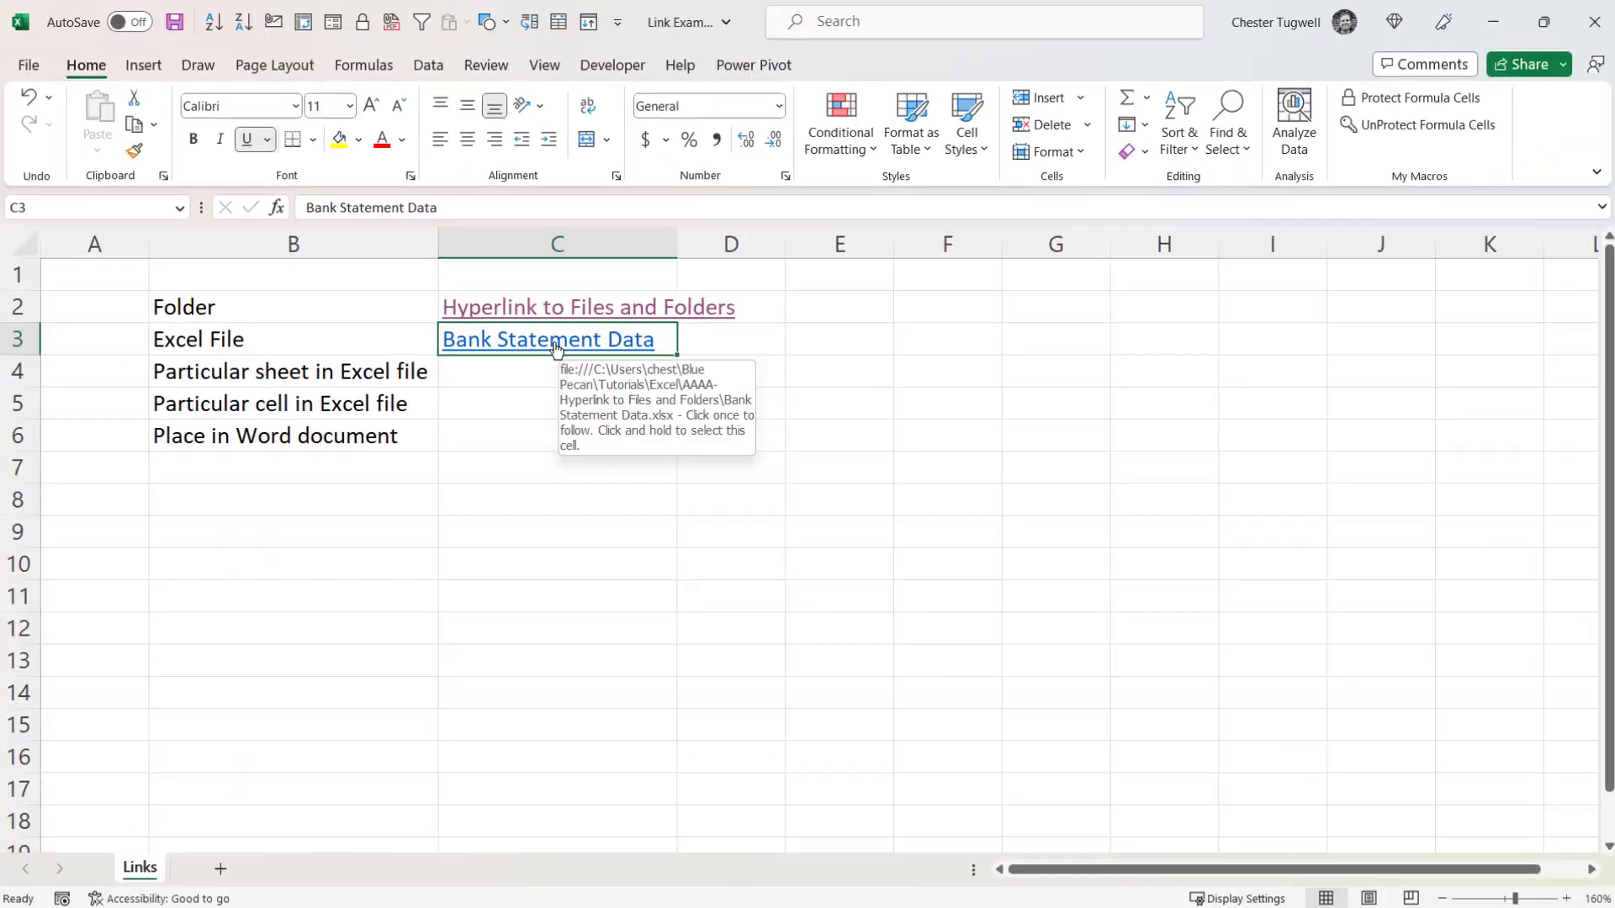
Step: Test the Bank Statement Data hyperlink in C3 and close the workbook it opens
{"action": "left_click", "coordinate": [370, 189]}
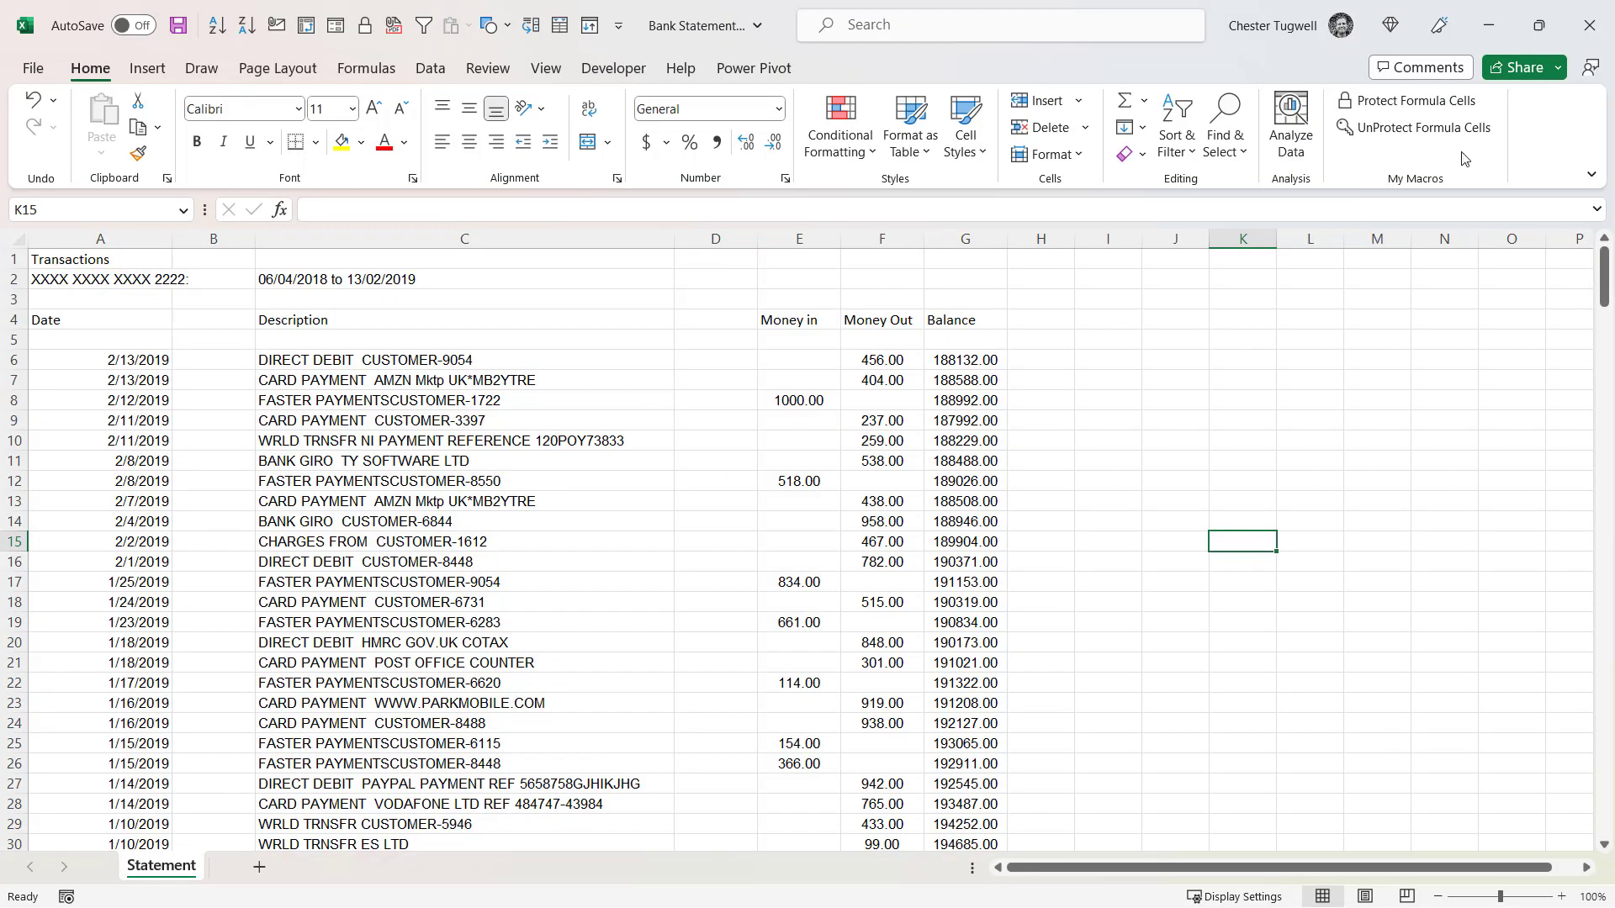
{"action": "left_click", "coordinate": [1586, 13]}
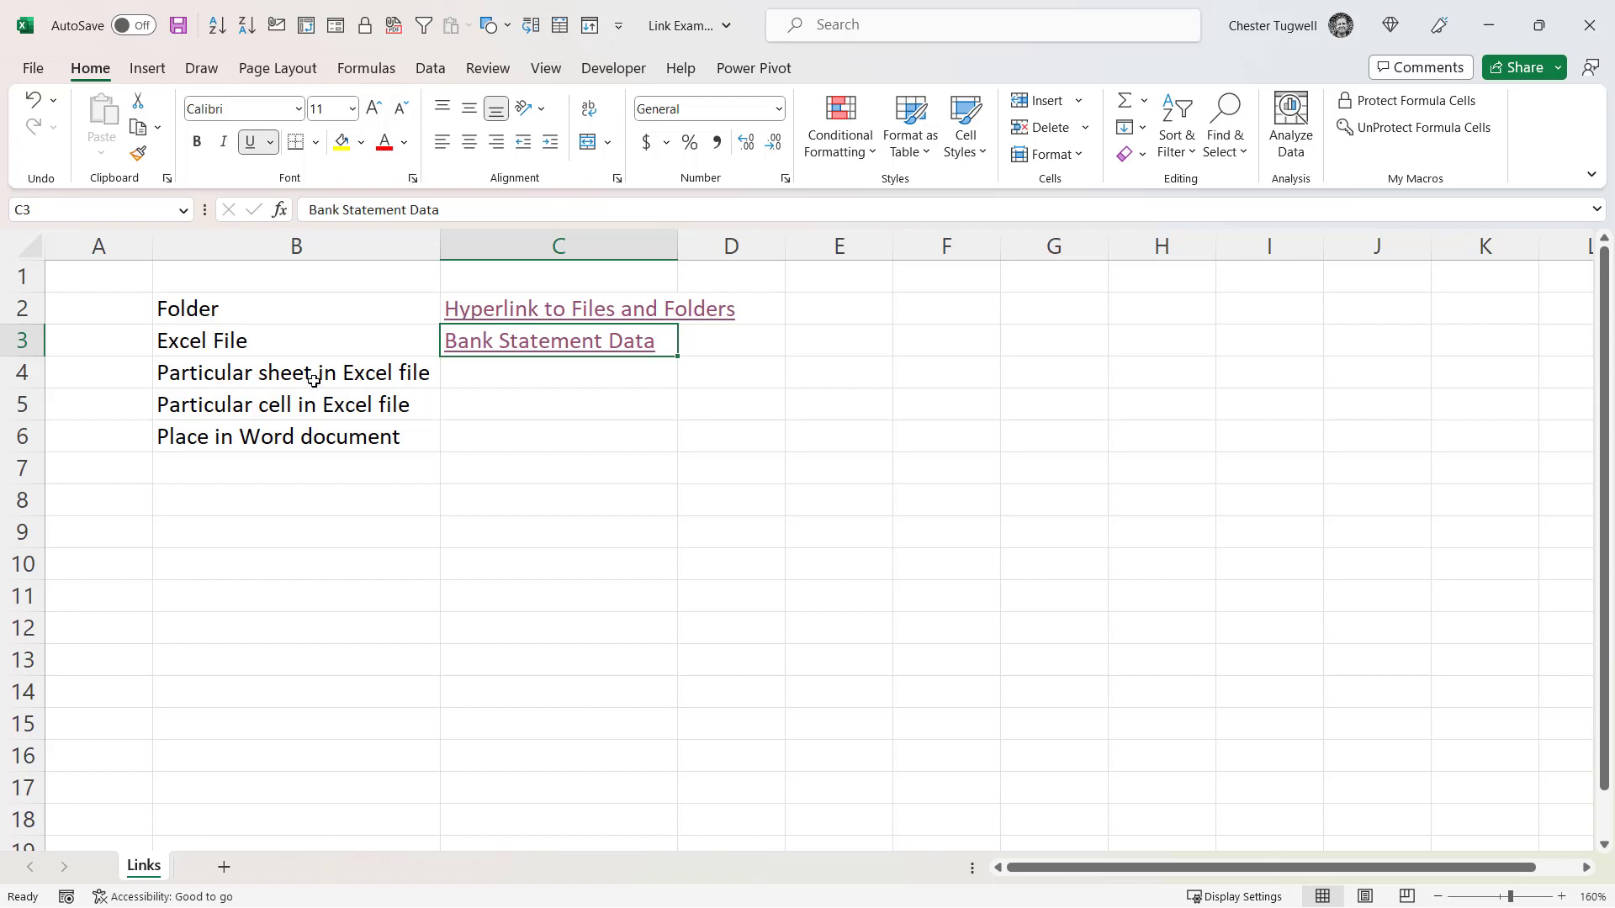
Step: Start a hyperlink in C4 targeting the Test workbook inside the "AAAA-Hyperlink to Files and Folders" folder
{"action": "left_click", "coordinate": [509, 381]}
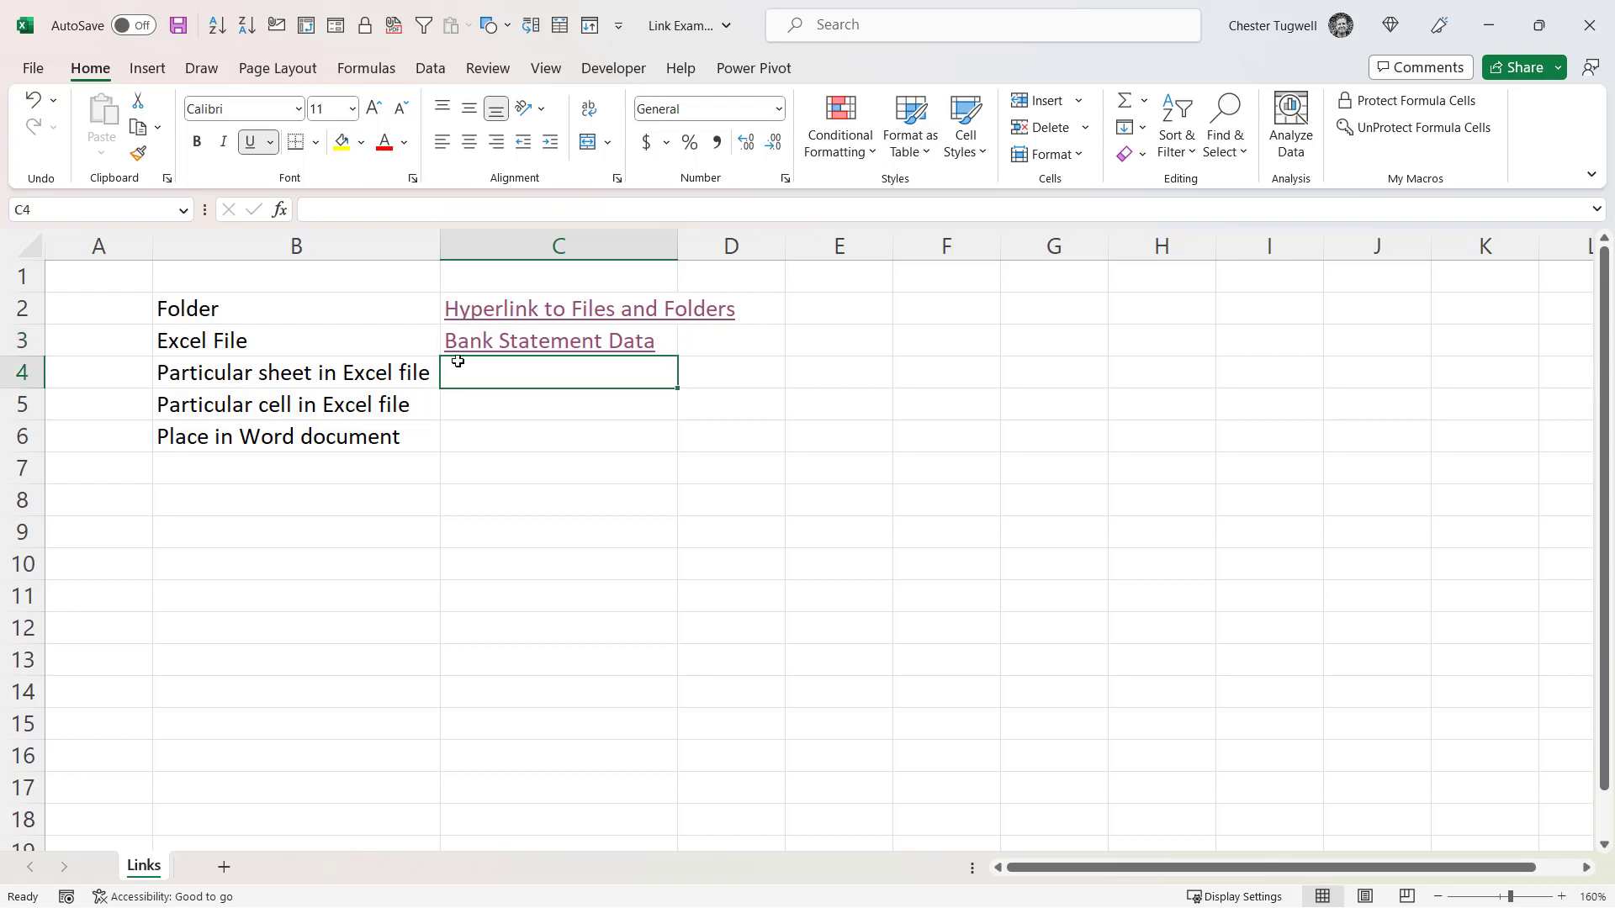
{"action": "key", "text": "ctrl+k"}
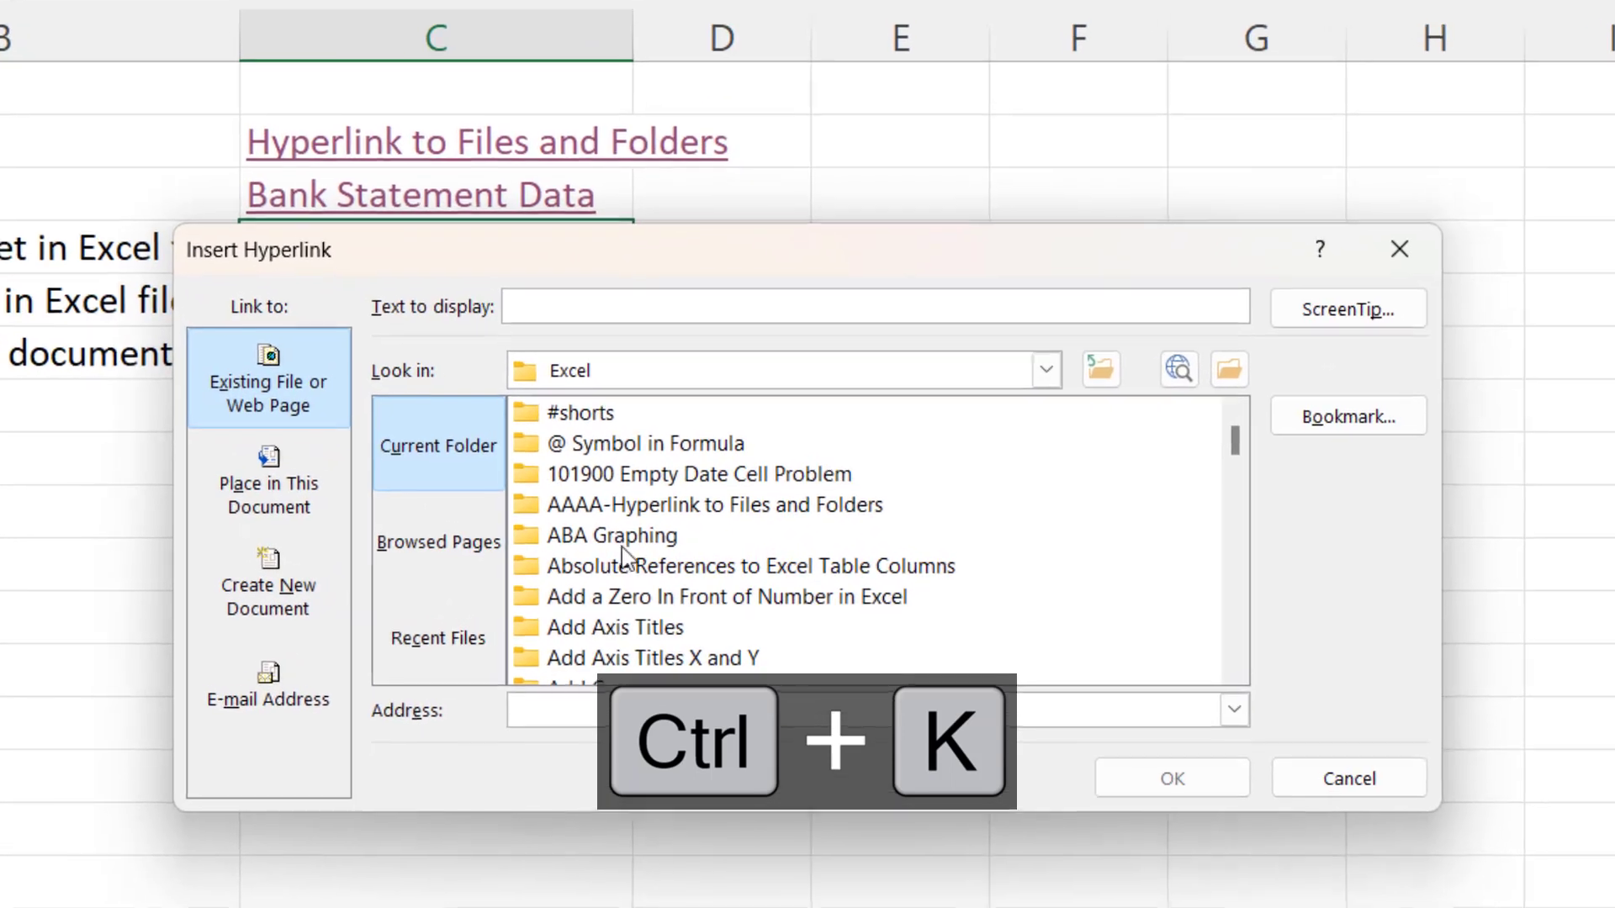
{"action": "double_click", "coordinate": [639, 506]}
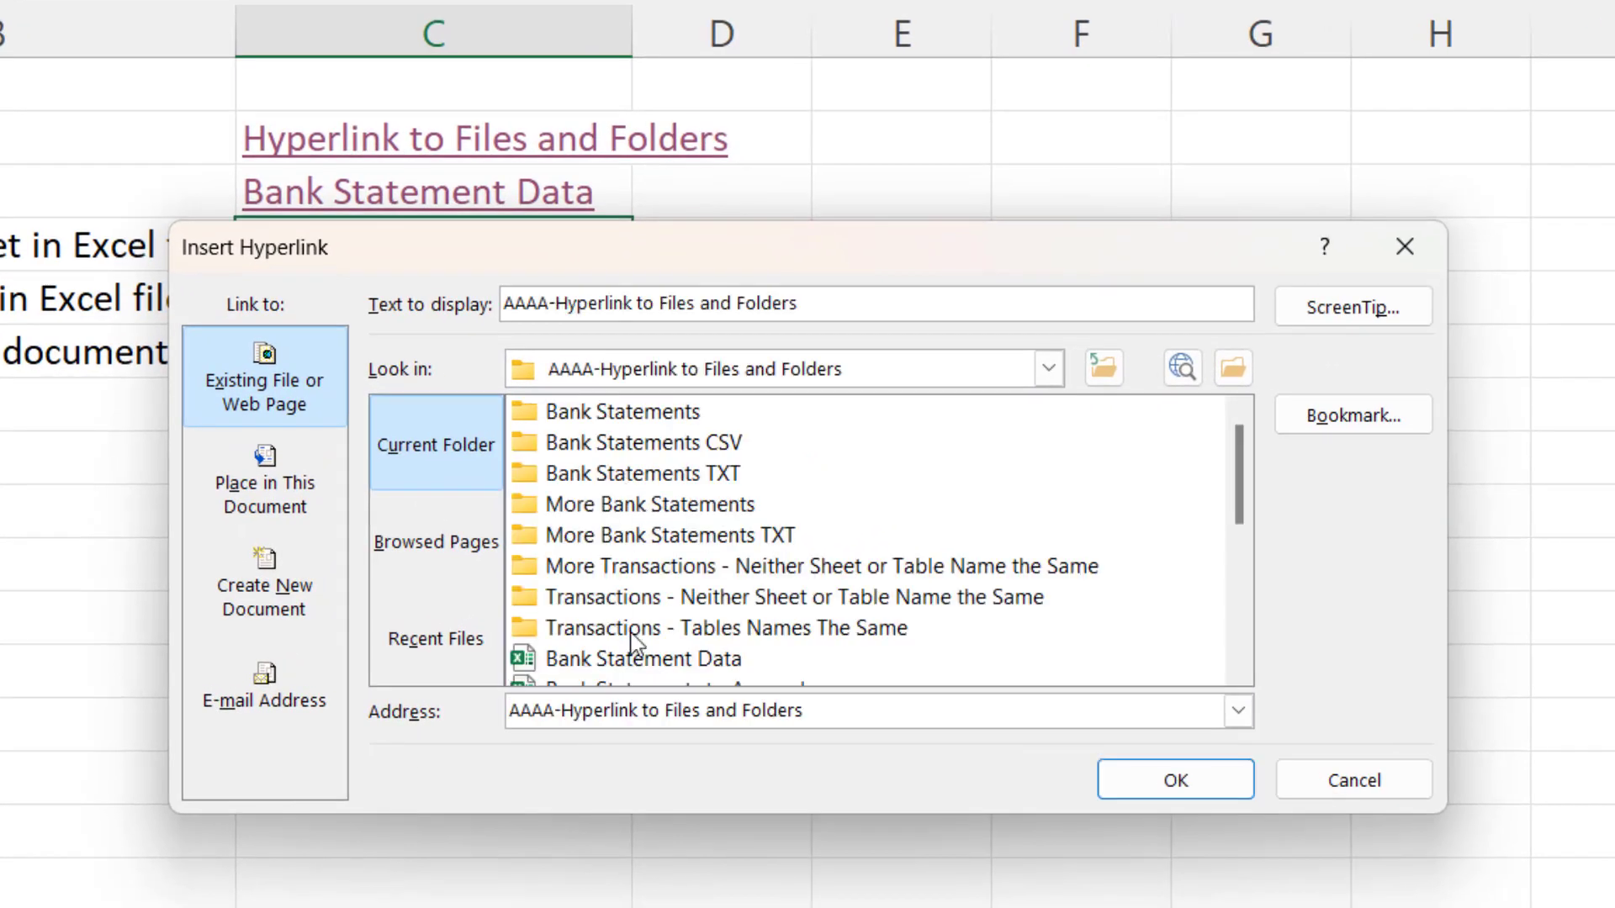
{"action": "scroll", "coordinate": [652, 639], "scroll_direction": "down", "scroll_amount": 3}
{"action": "scroll", "coordinate": [652, 635], "scroll_direction": "down", "scroll_amount": 1}
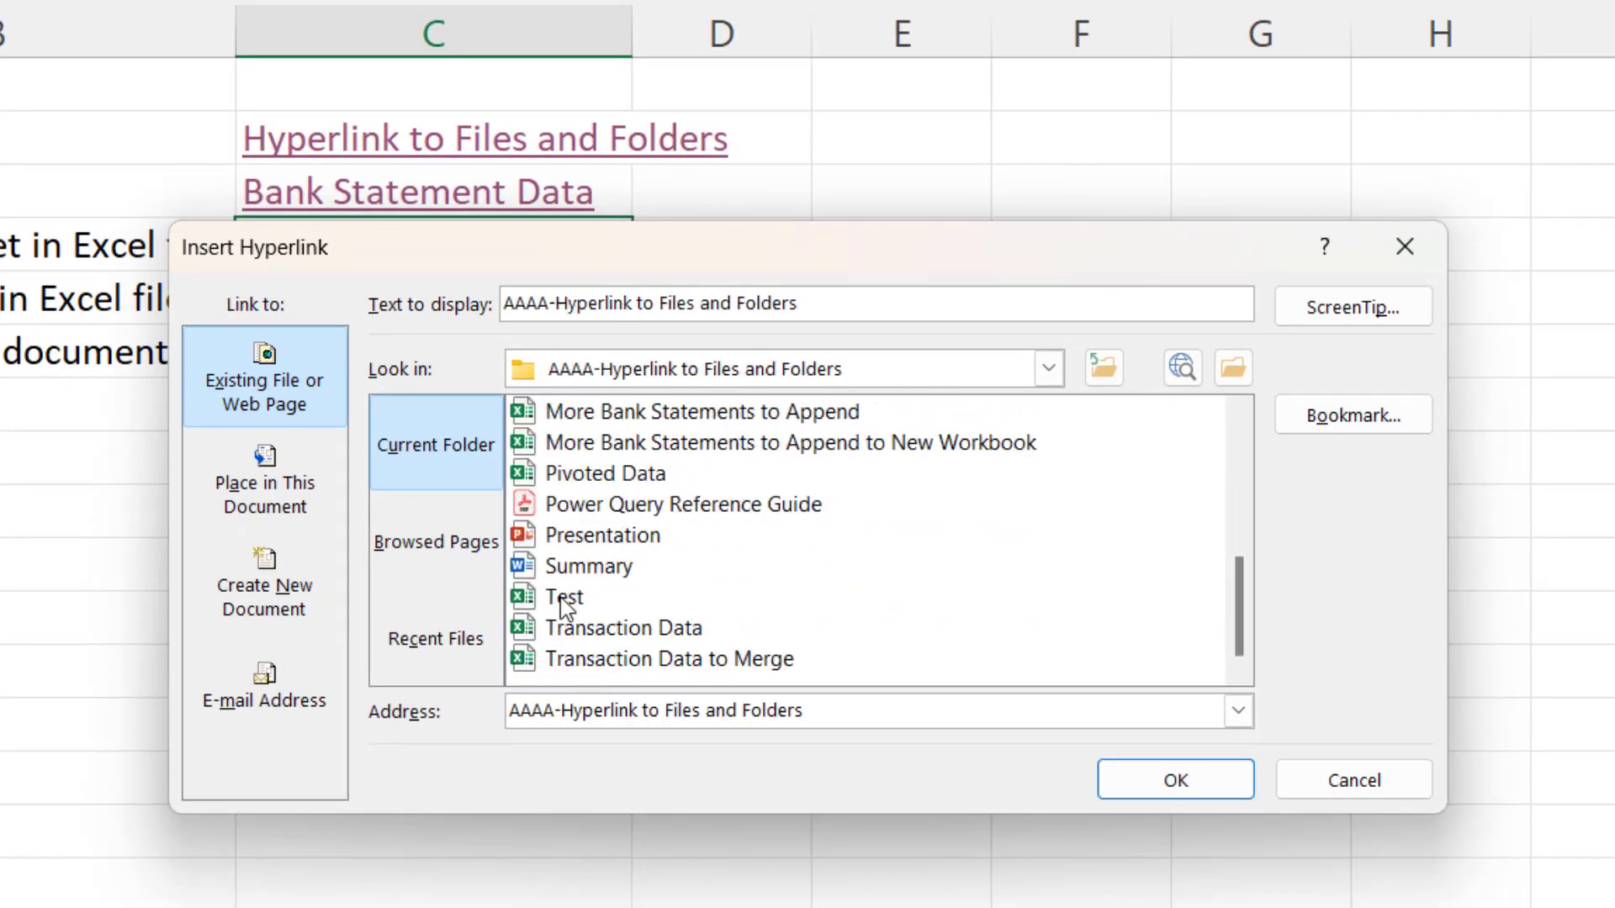
{"action": "left_click", "coordinate": [563, 601]}
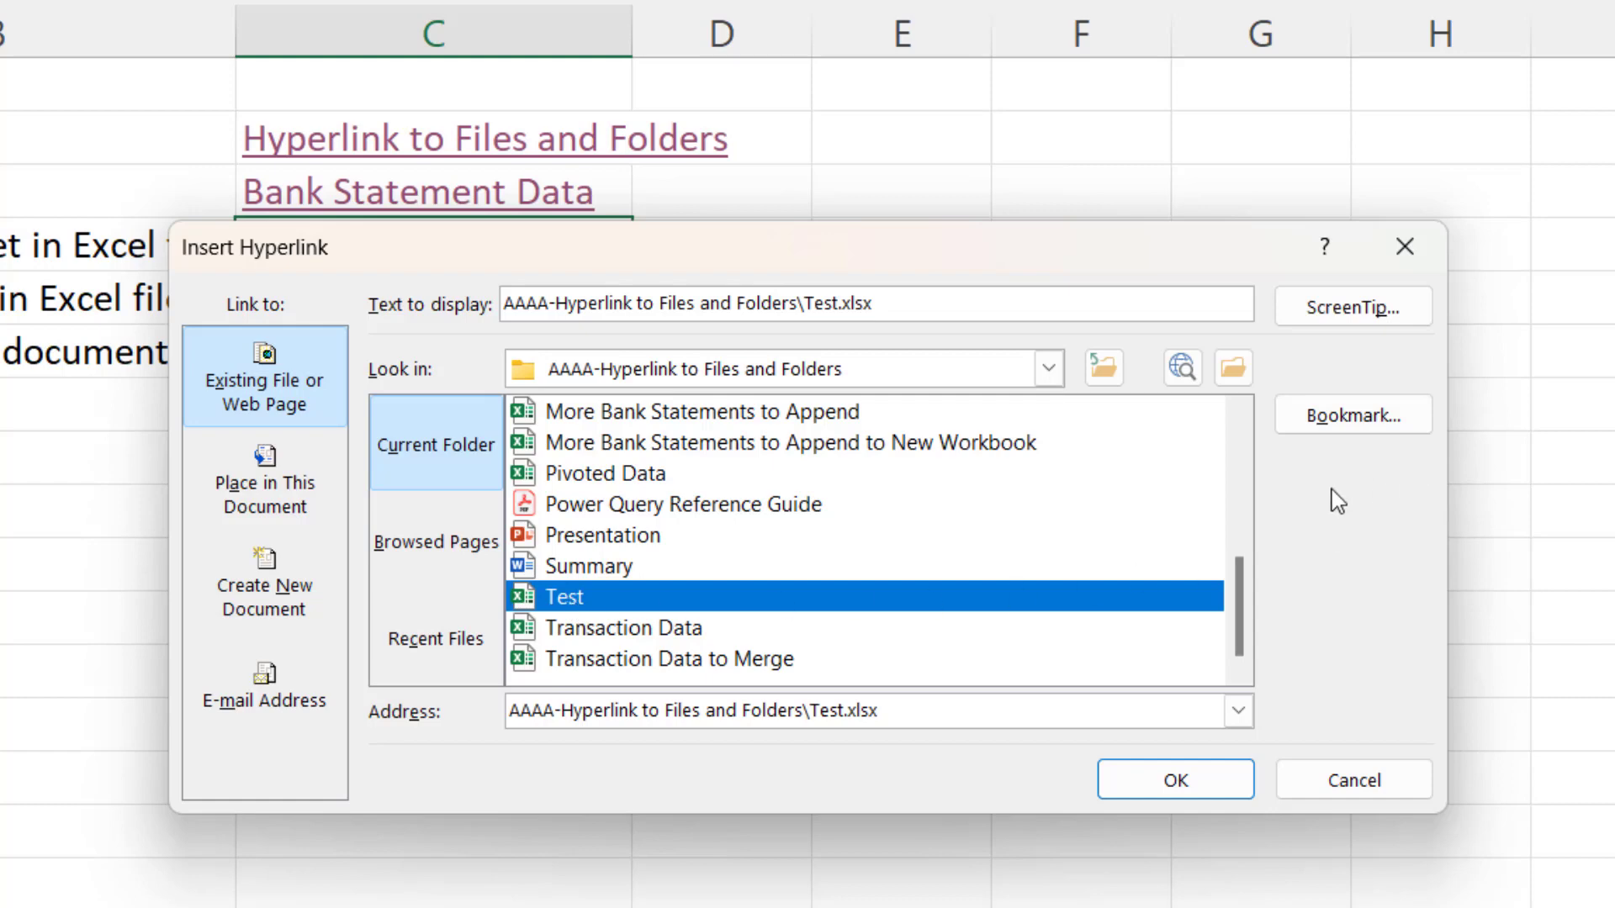
Step: Bookmark the hyperlink to cell A1 of the workbook's March sheet and insert the link
{"action": "left_click", "coordinate": [1343, 421]}
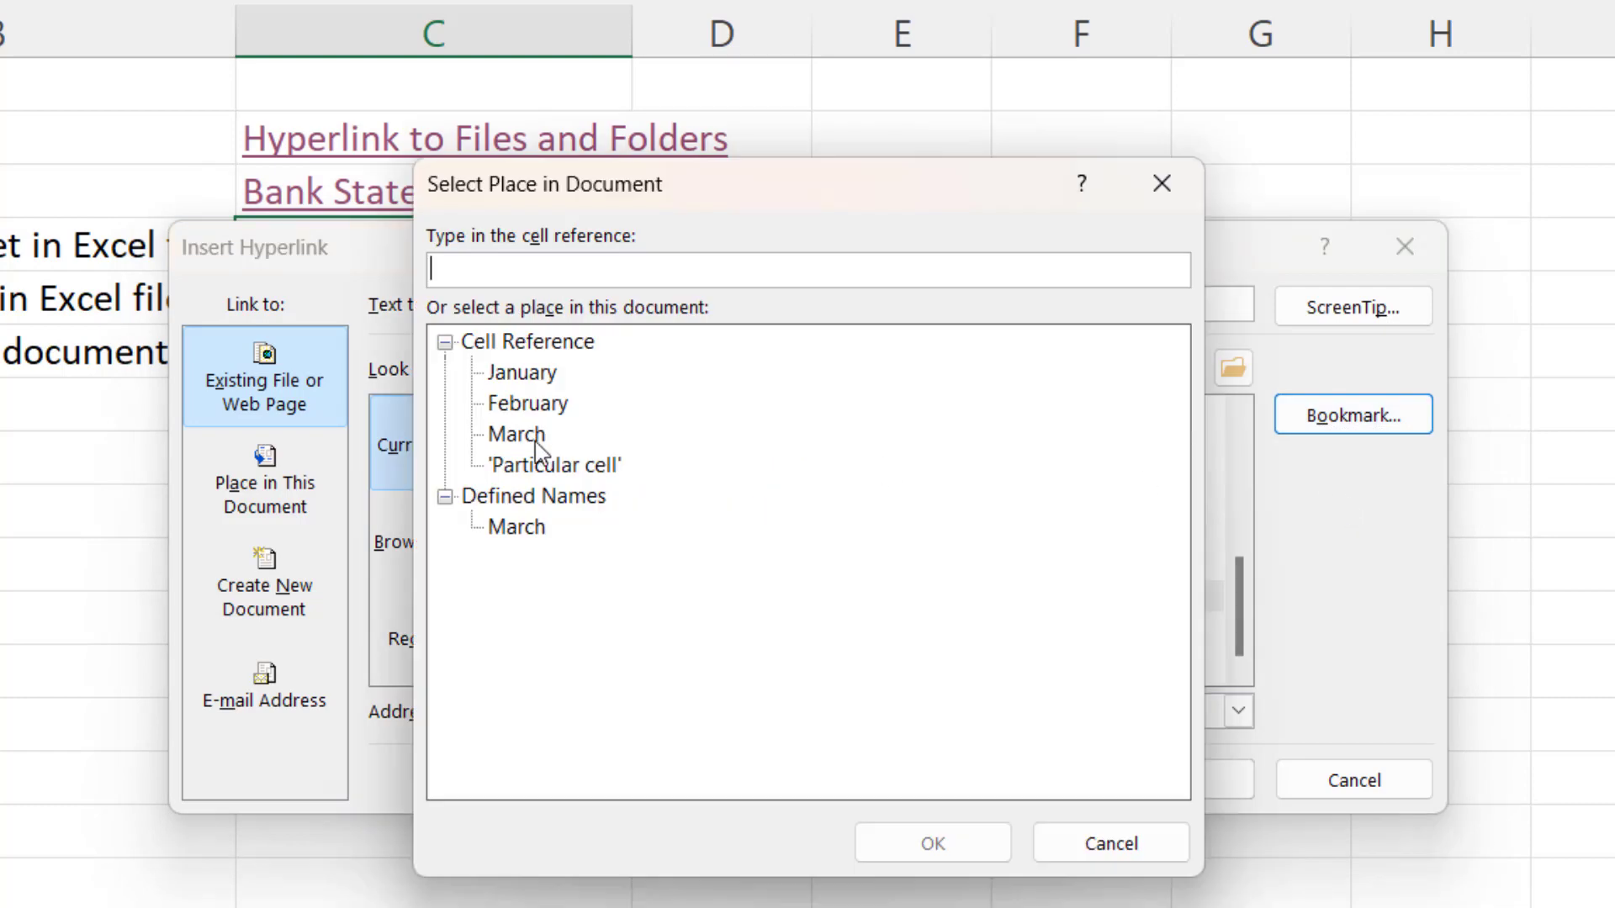
{"action": "left_click", "coordinate": [528, 444]}
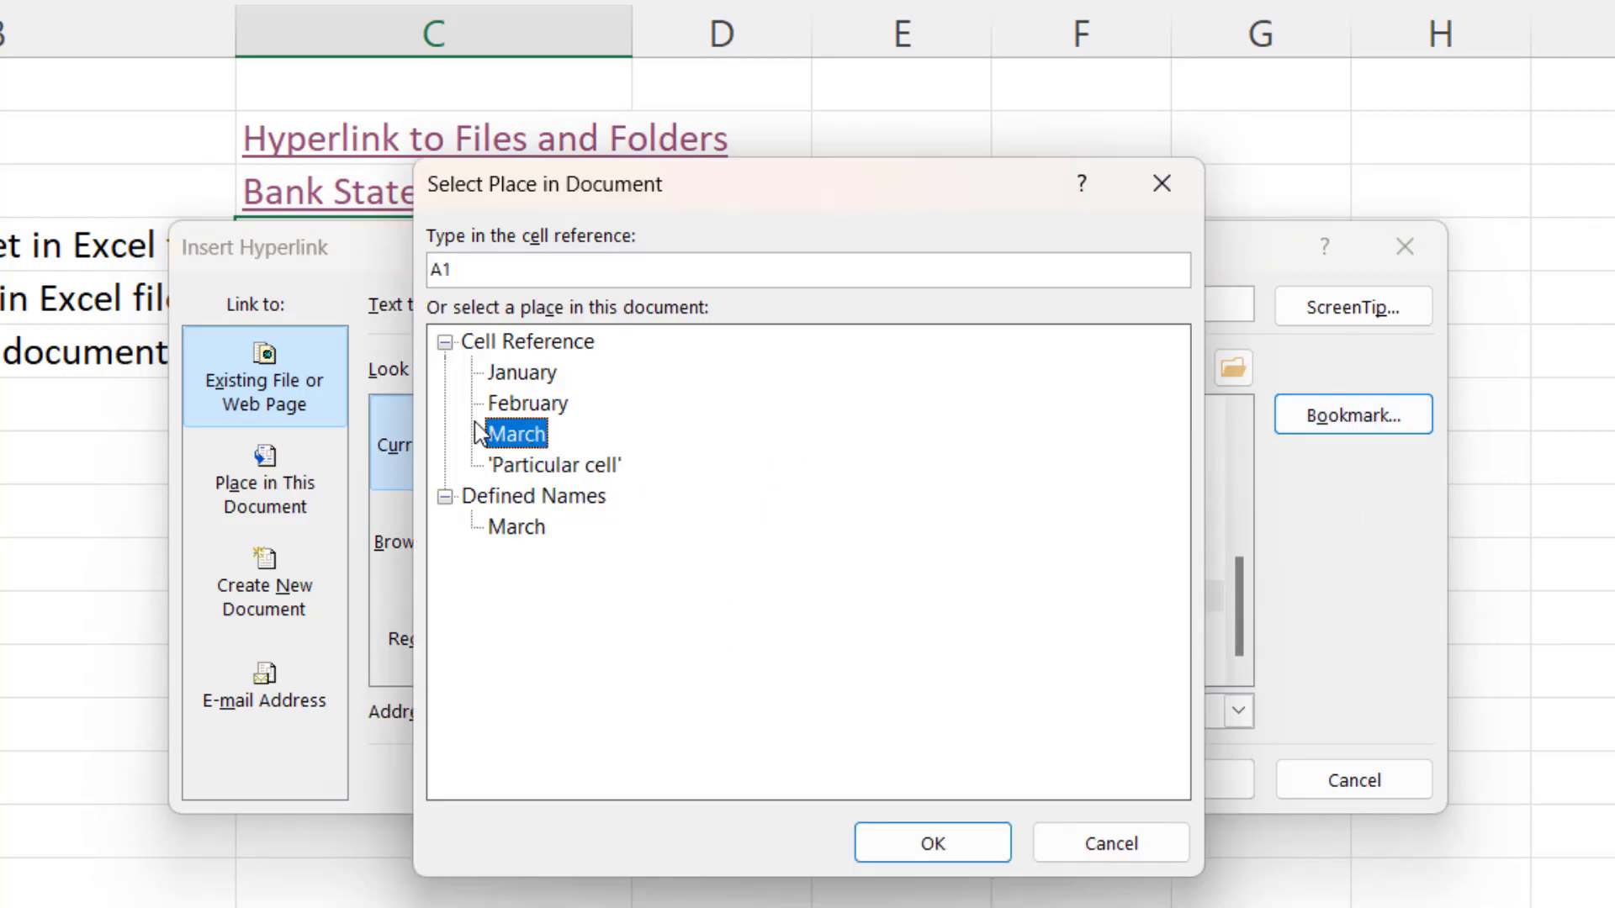
{"action": "left_click", "coordinate": [922, 841]}
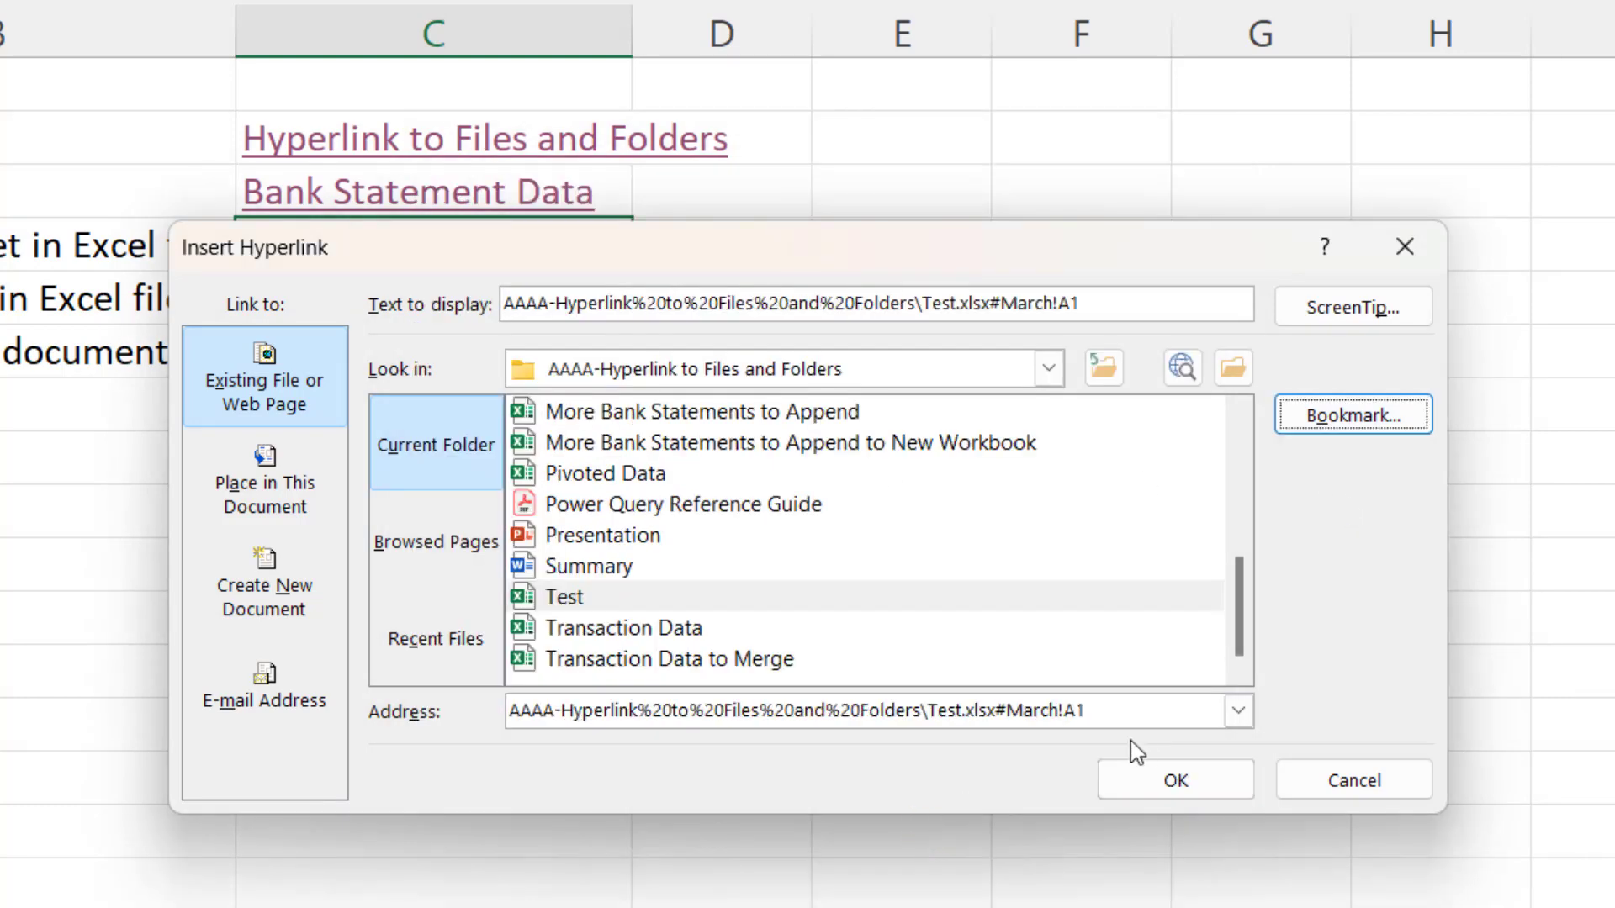
{"action": "left_click", "coordinate": [1161, 773]}
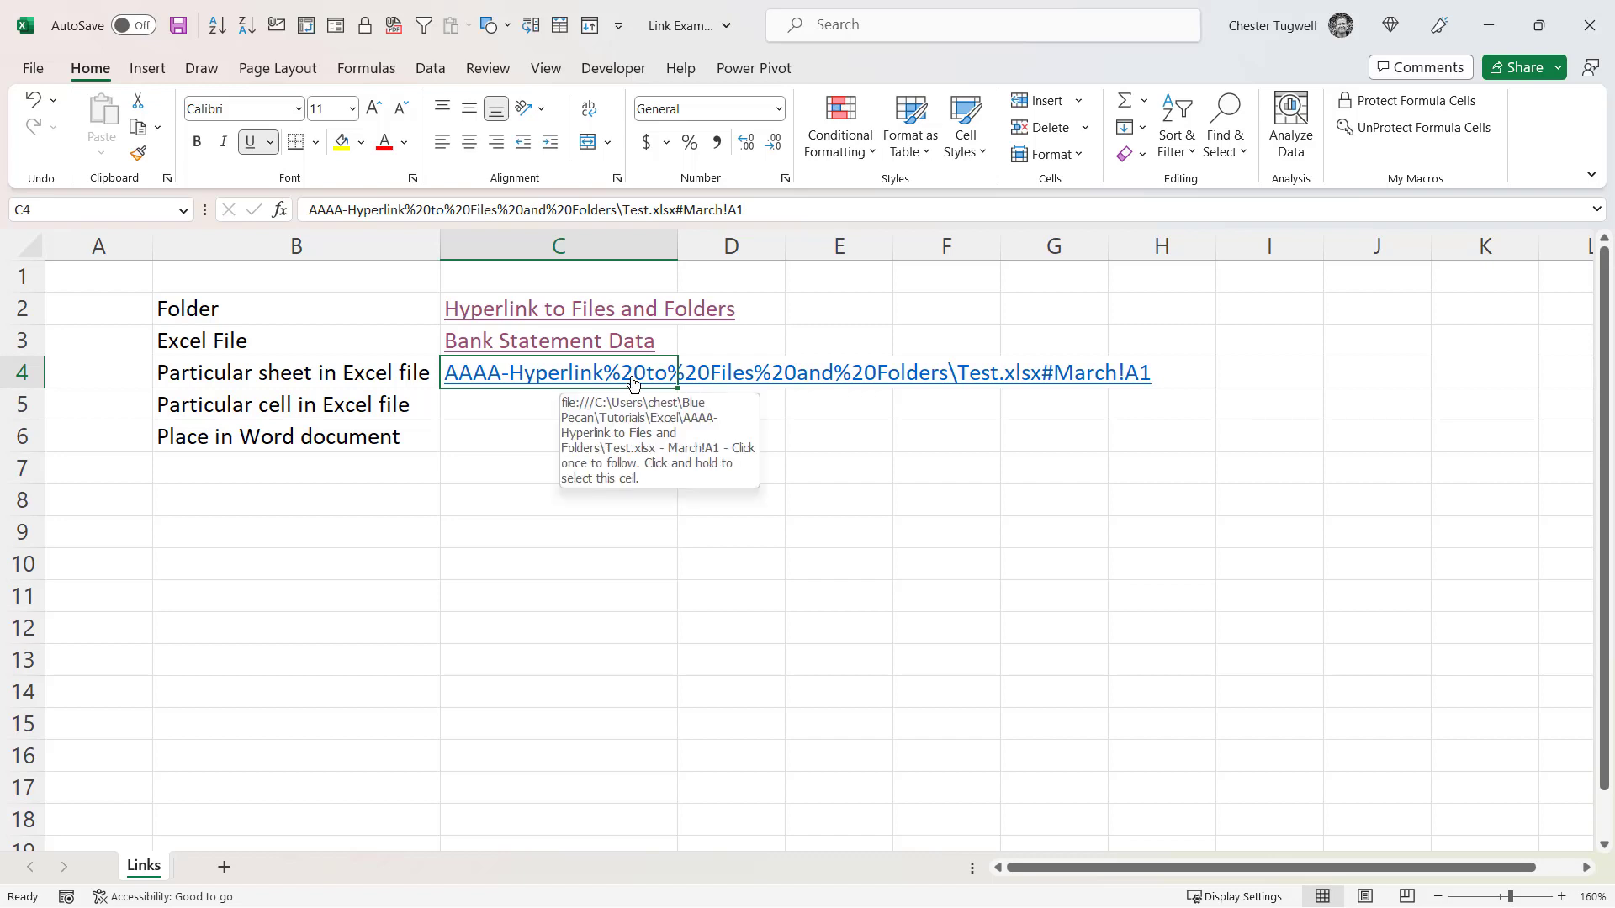
Step: Edit the hyperlink in C4 so its display text reads "March Sheet"
{"action": "right_click", "coordinate": [633, 383]}
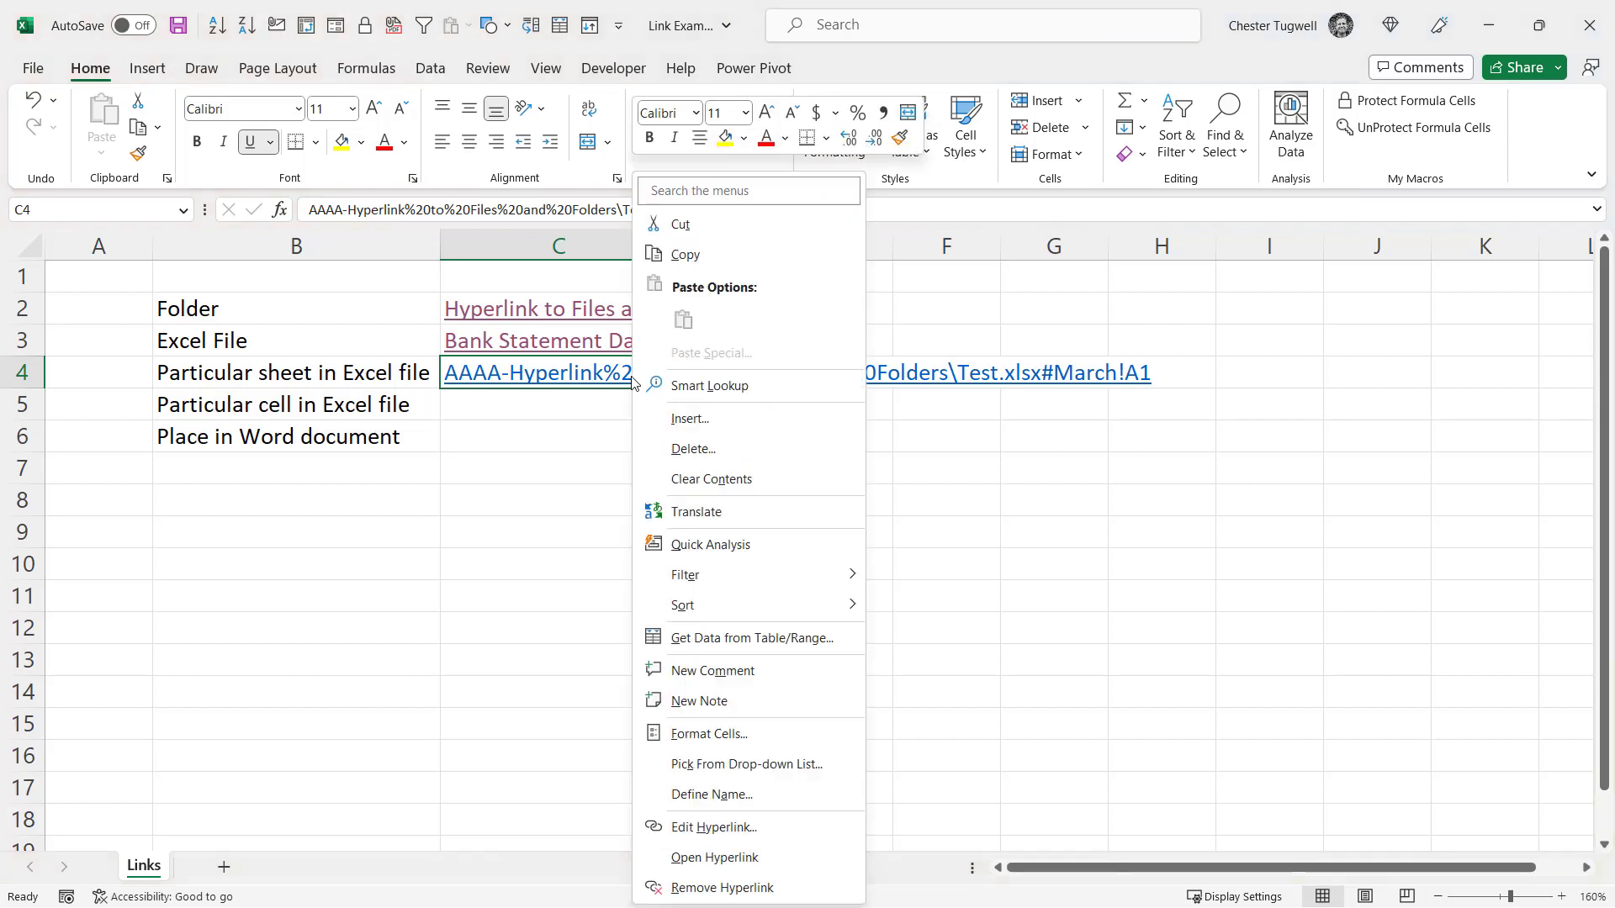
{"action": "left_click", "coordinate": [705, 828]}
{"action": "left_click_drag", "start_coordinate": [819, 595], "coordinate": [429, 598]}
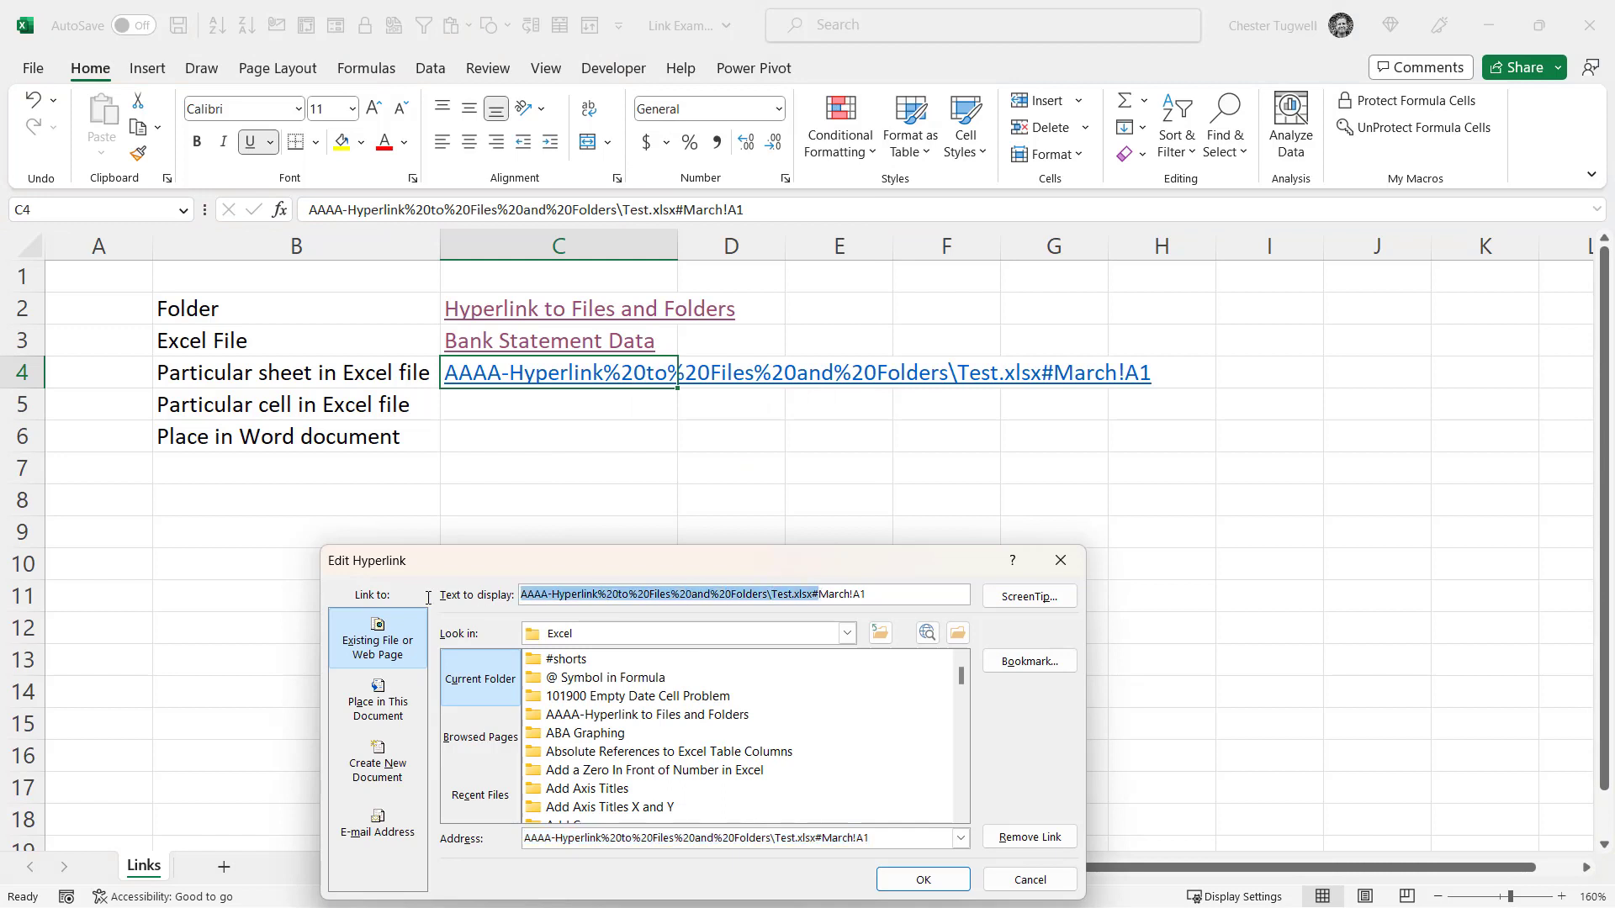
{"action": "key", "text": "Delete"}
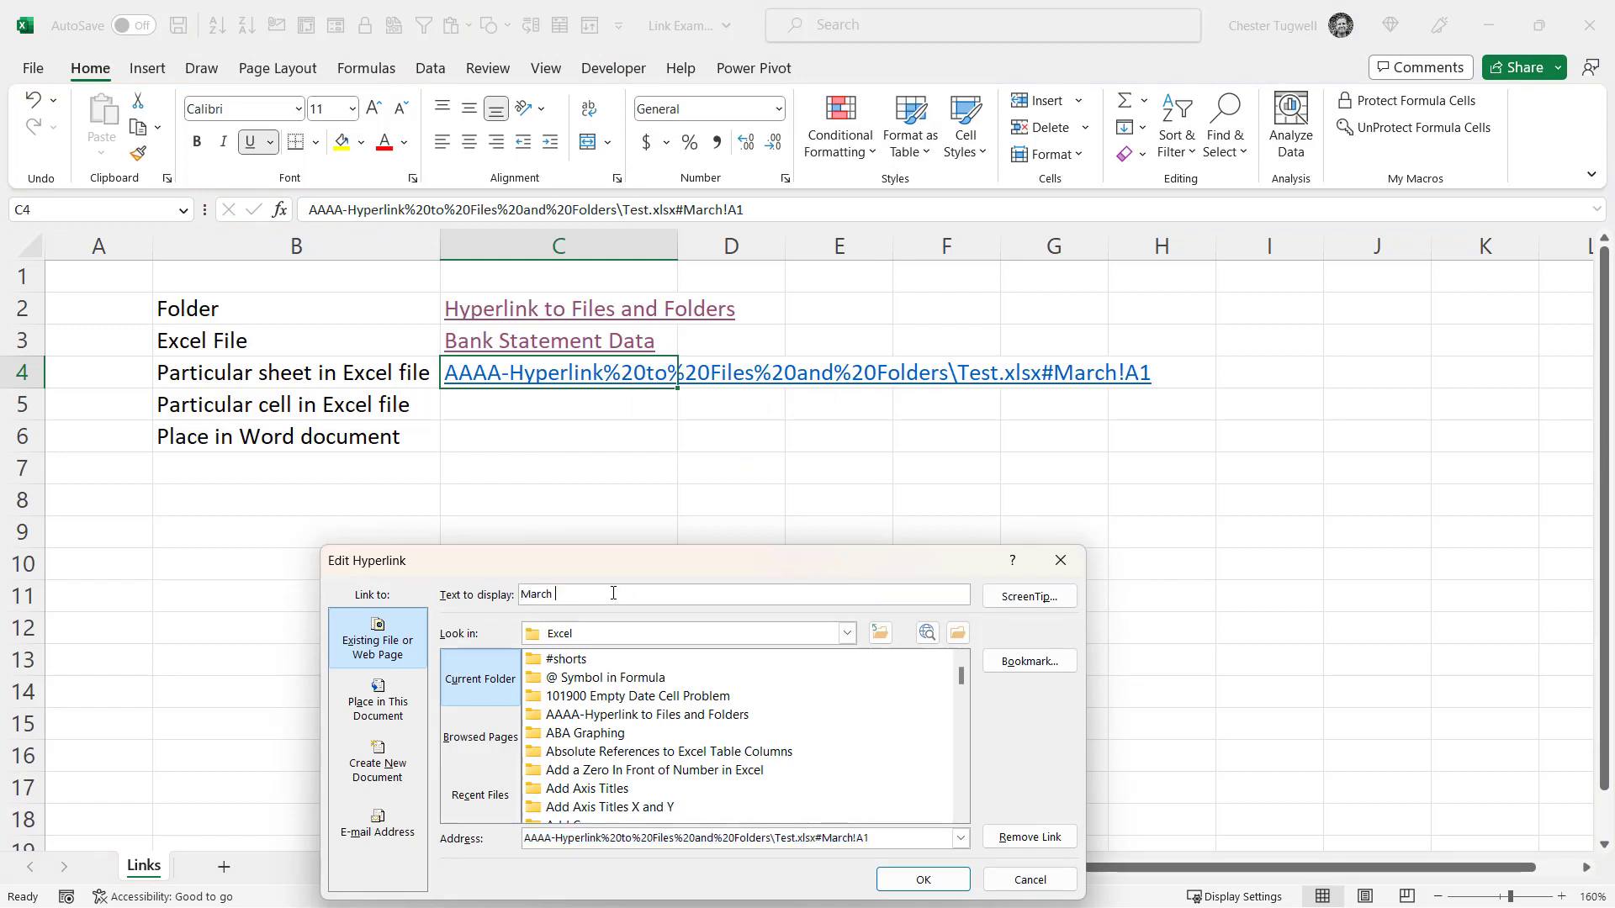
{"action": "type", "text": "Sheet"}
{"action": "left_click", "coordinate": [922, 878]}
Step: Follow the March sheet hyperlink in C4 and view the Particular cell sheet of the Test workbook
{"action": "left_click", "coordinate": [488, 381]}
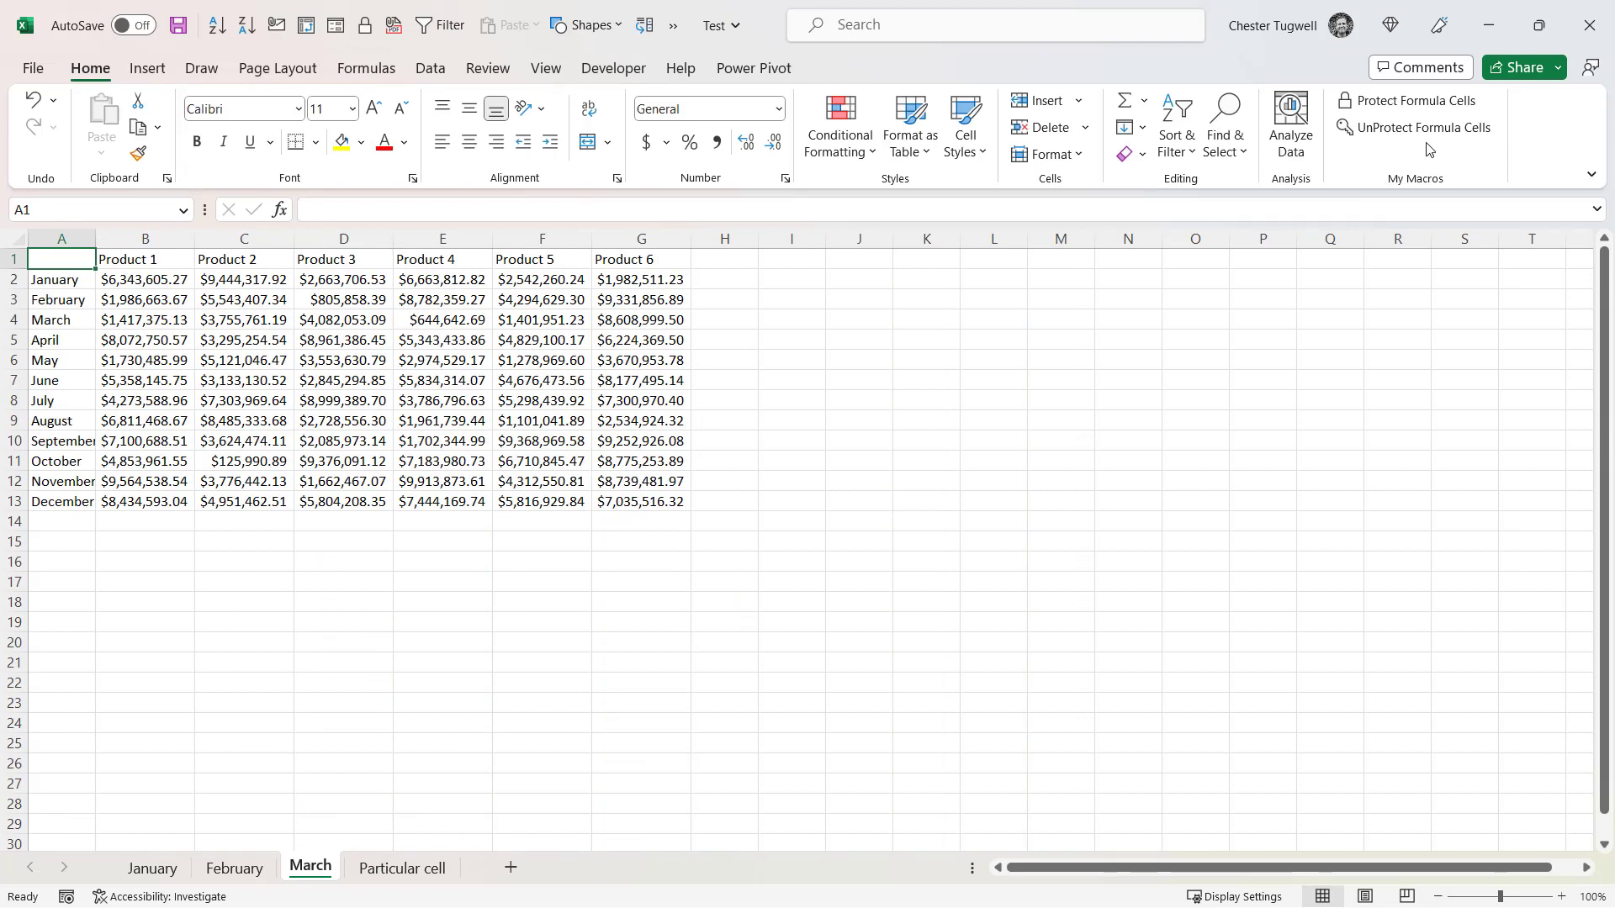
{"action": "left_click", "coordinate": [419, 875]}
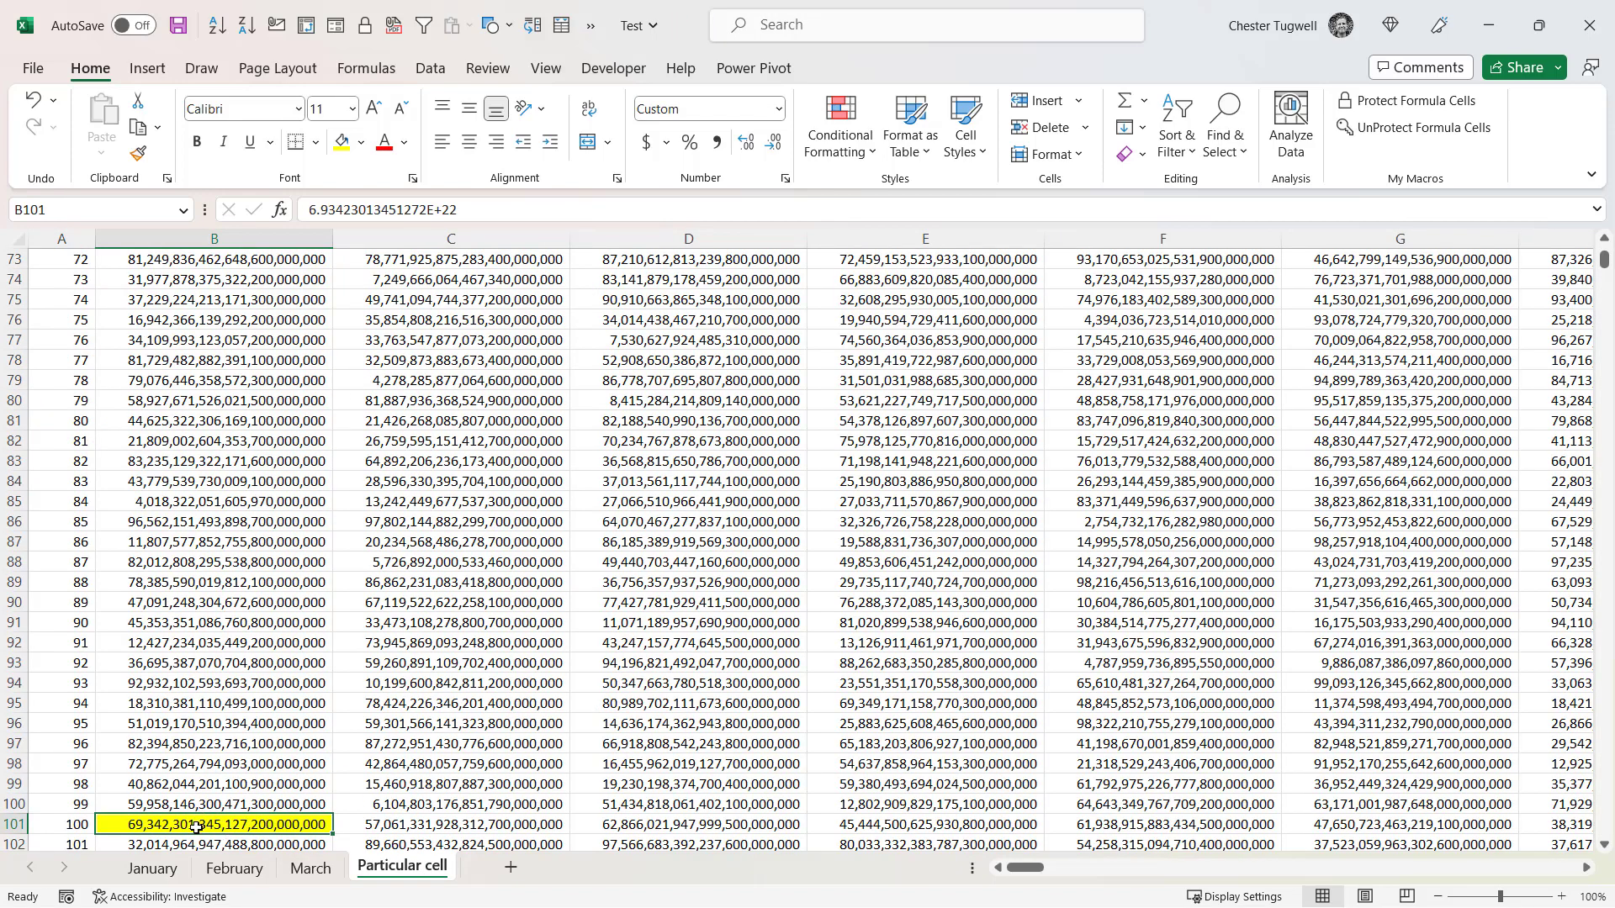
Step: Name the highlighted cell B101 on the Particular cell sheet "Test_link", and save and close the Test workbook
{"action": "scroll", "coordinate": [295, 777], "scroll_direction": "down", "scroll_amount": 2}
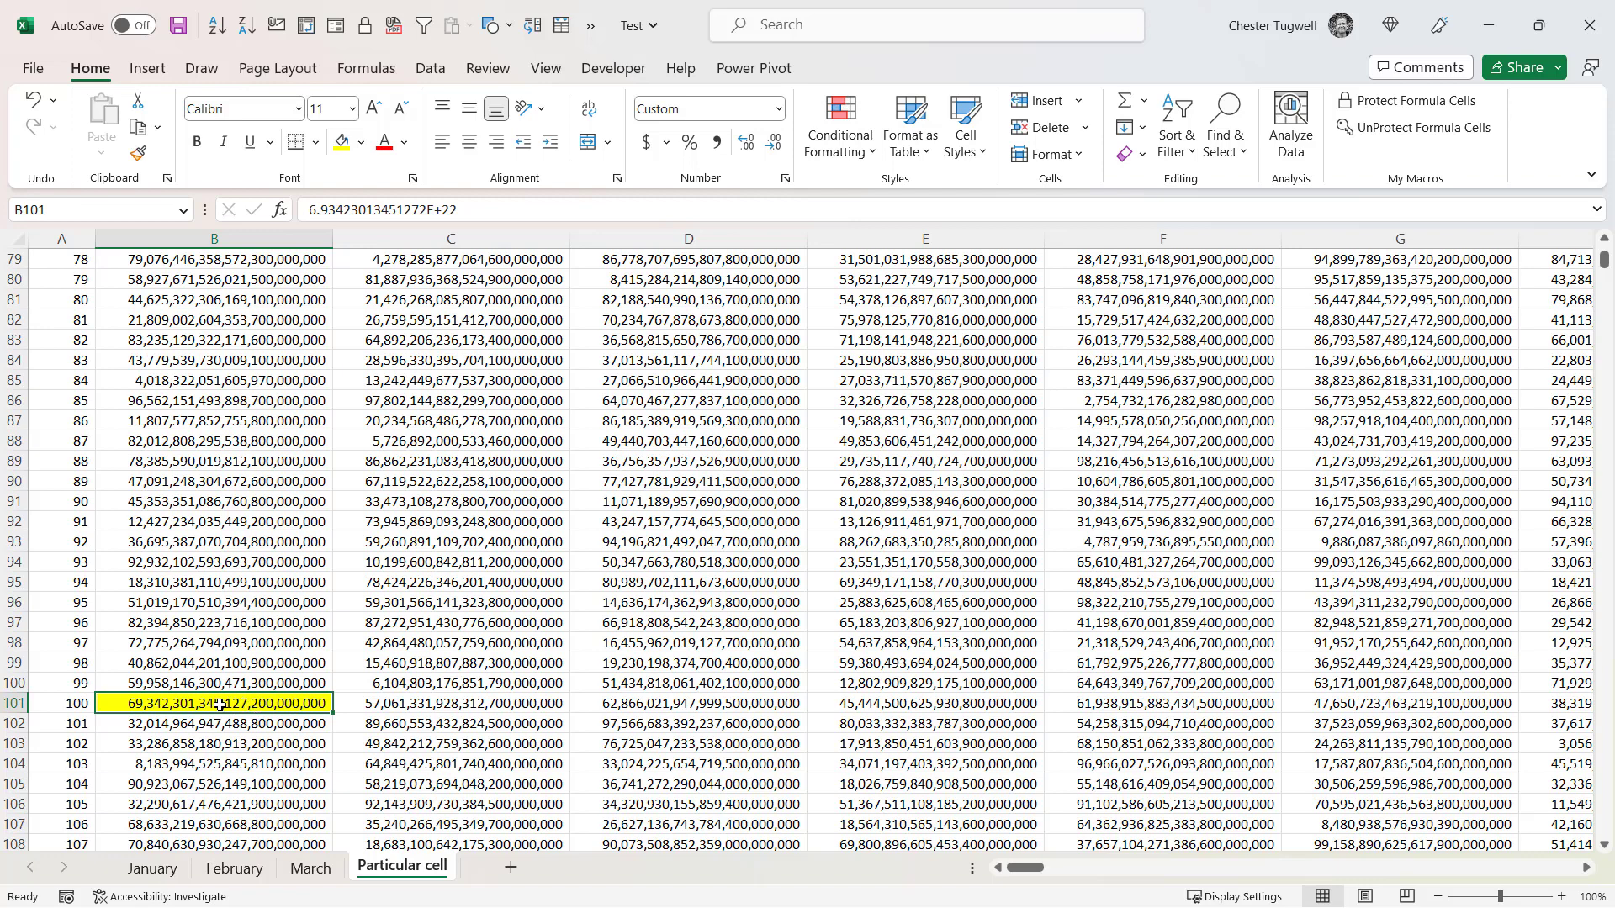
{"action": "left_click", "coordinate": [120, 215]}
{"action": "type", "text": "Test_link"}
{"action": "left_click", "coordinate": [178, 24]}
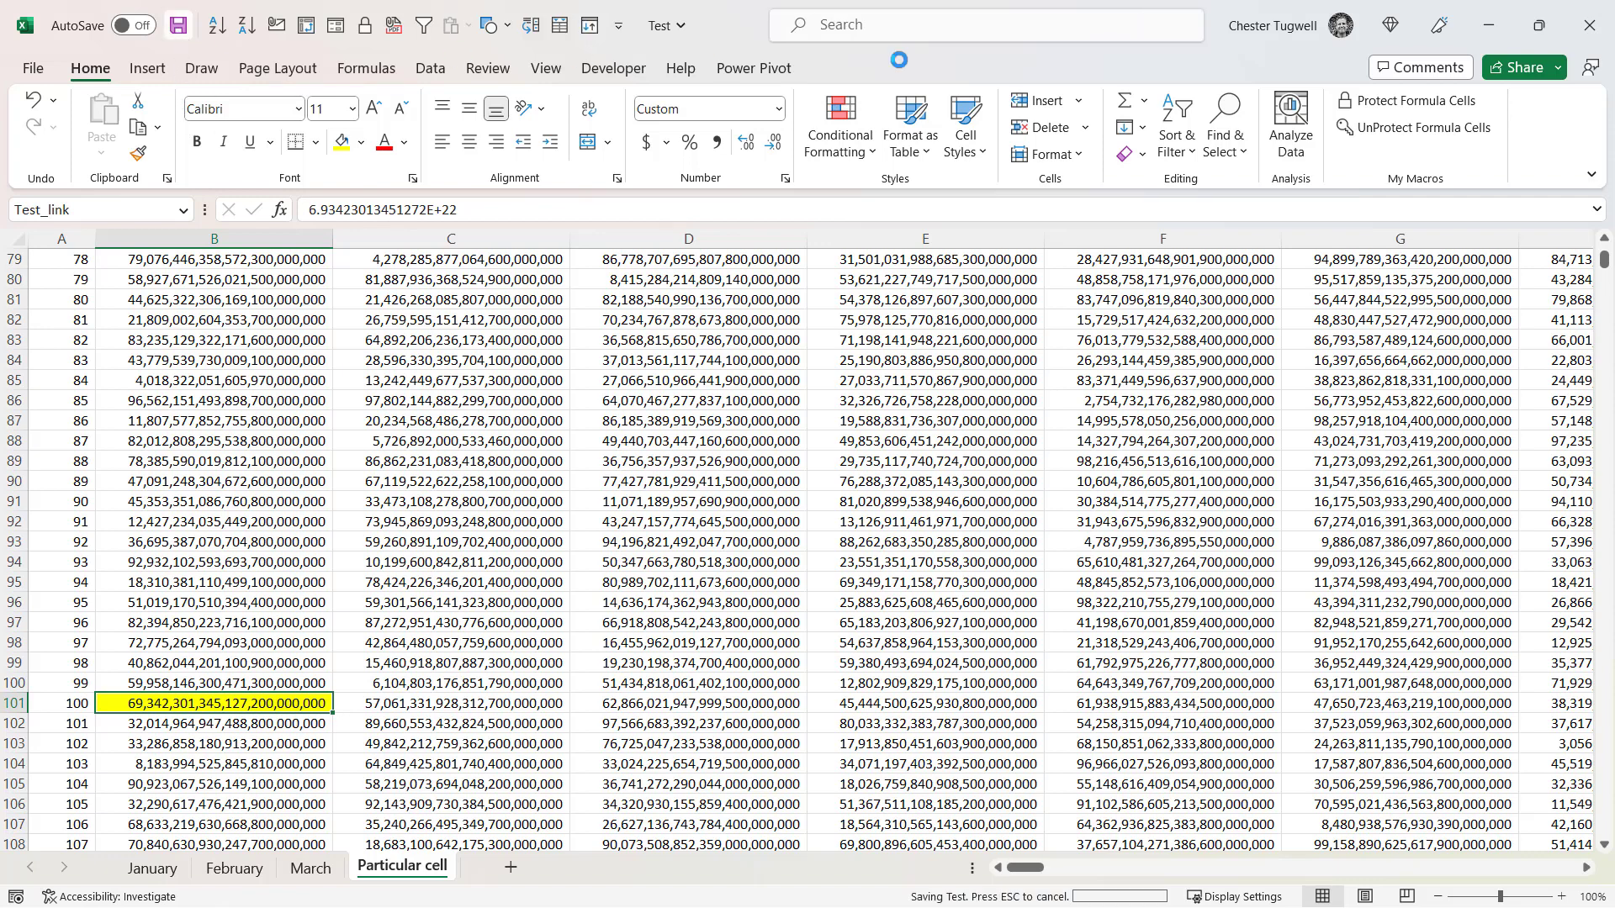
{"action": "left_click", "coordinate": [1589, 25]}
Step: Start a hyperlink in C5 targeting the Test workbook inside the "AAAA-Hyperlink to Files and Folders" folder
{"action": "left_click", "coordinate": [508, 407]}
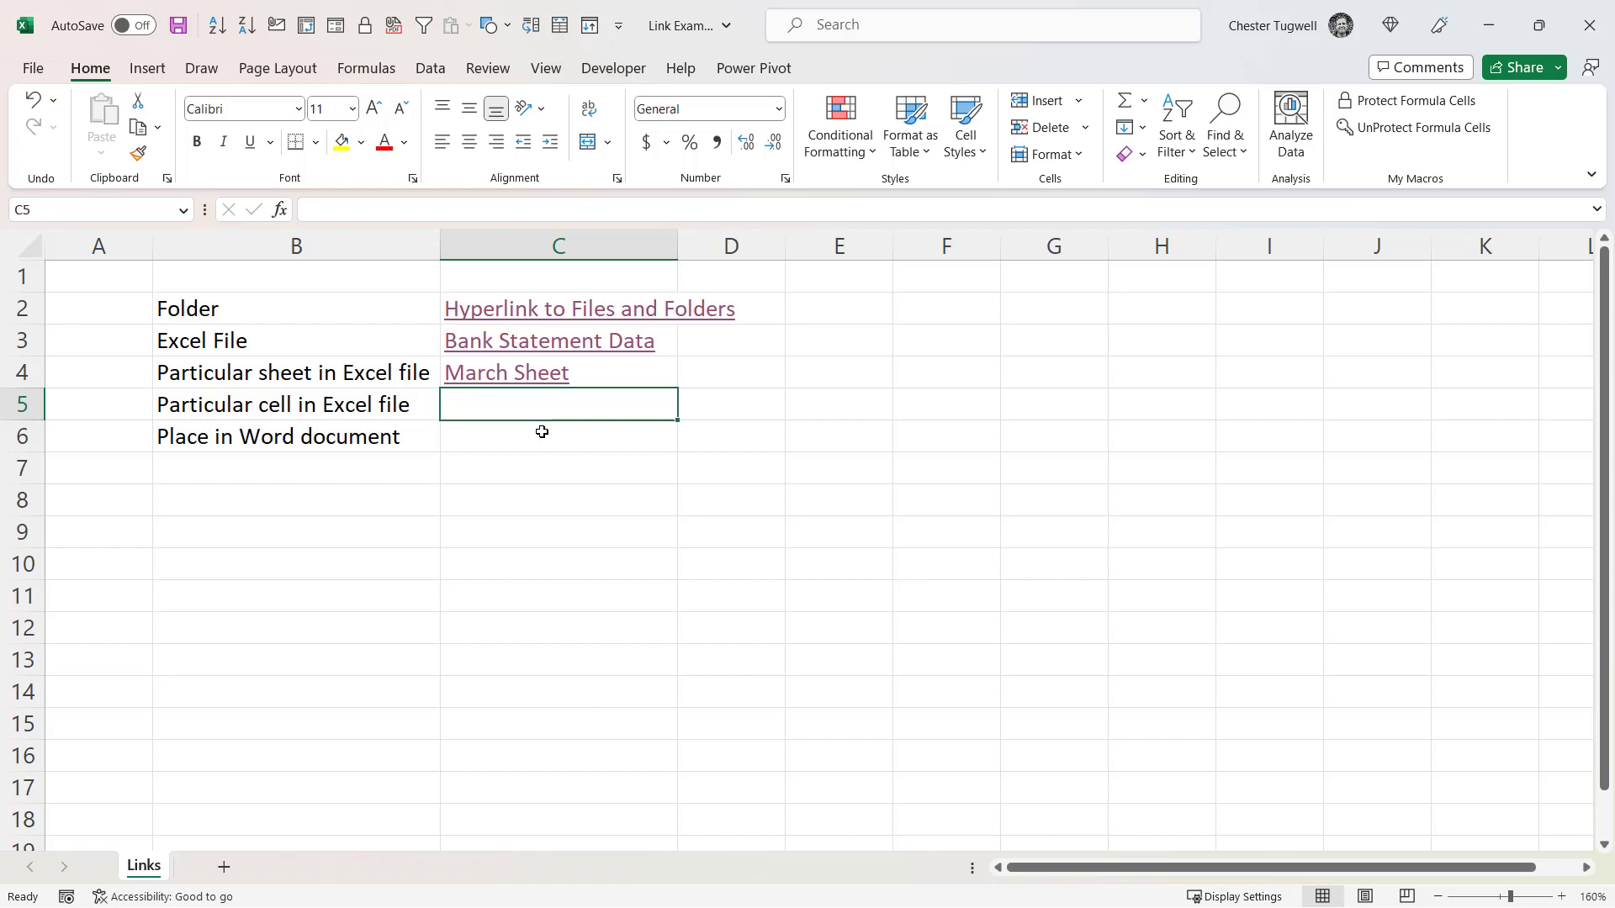
{"action": "key", "text": "ctrl+k"}
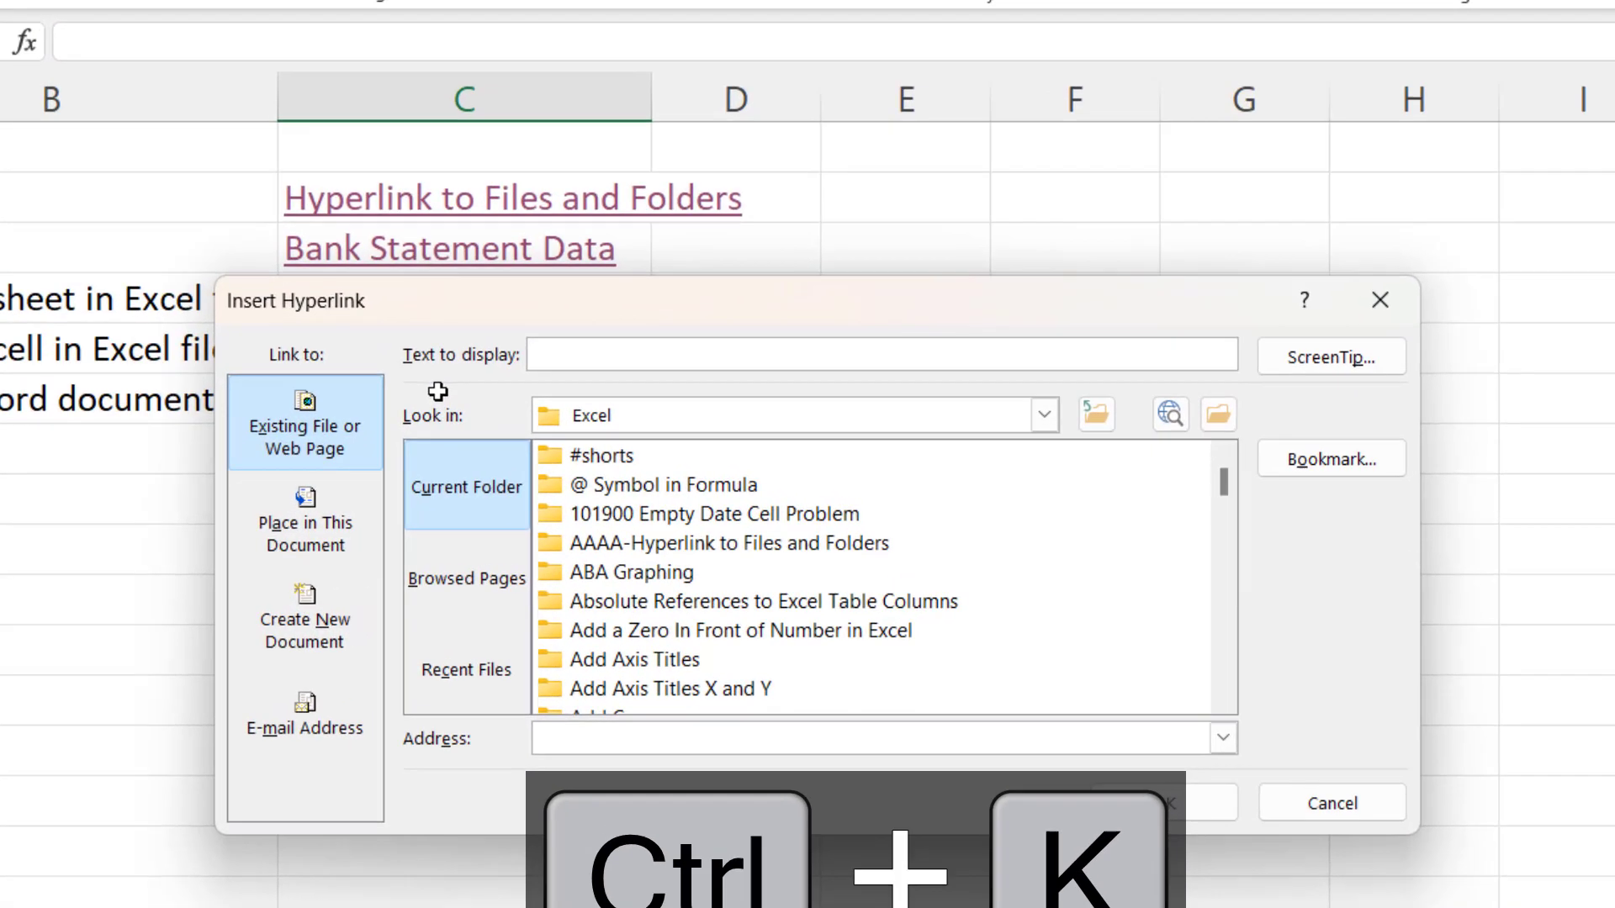
{"action": "double_click", "coordinate": [704, 547]}
{"action": "scroll", "coordinate": [710, 562], "scroll_direction": "down", "scroll_amount": 3}
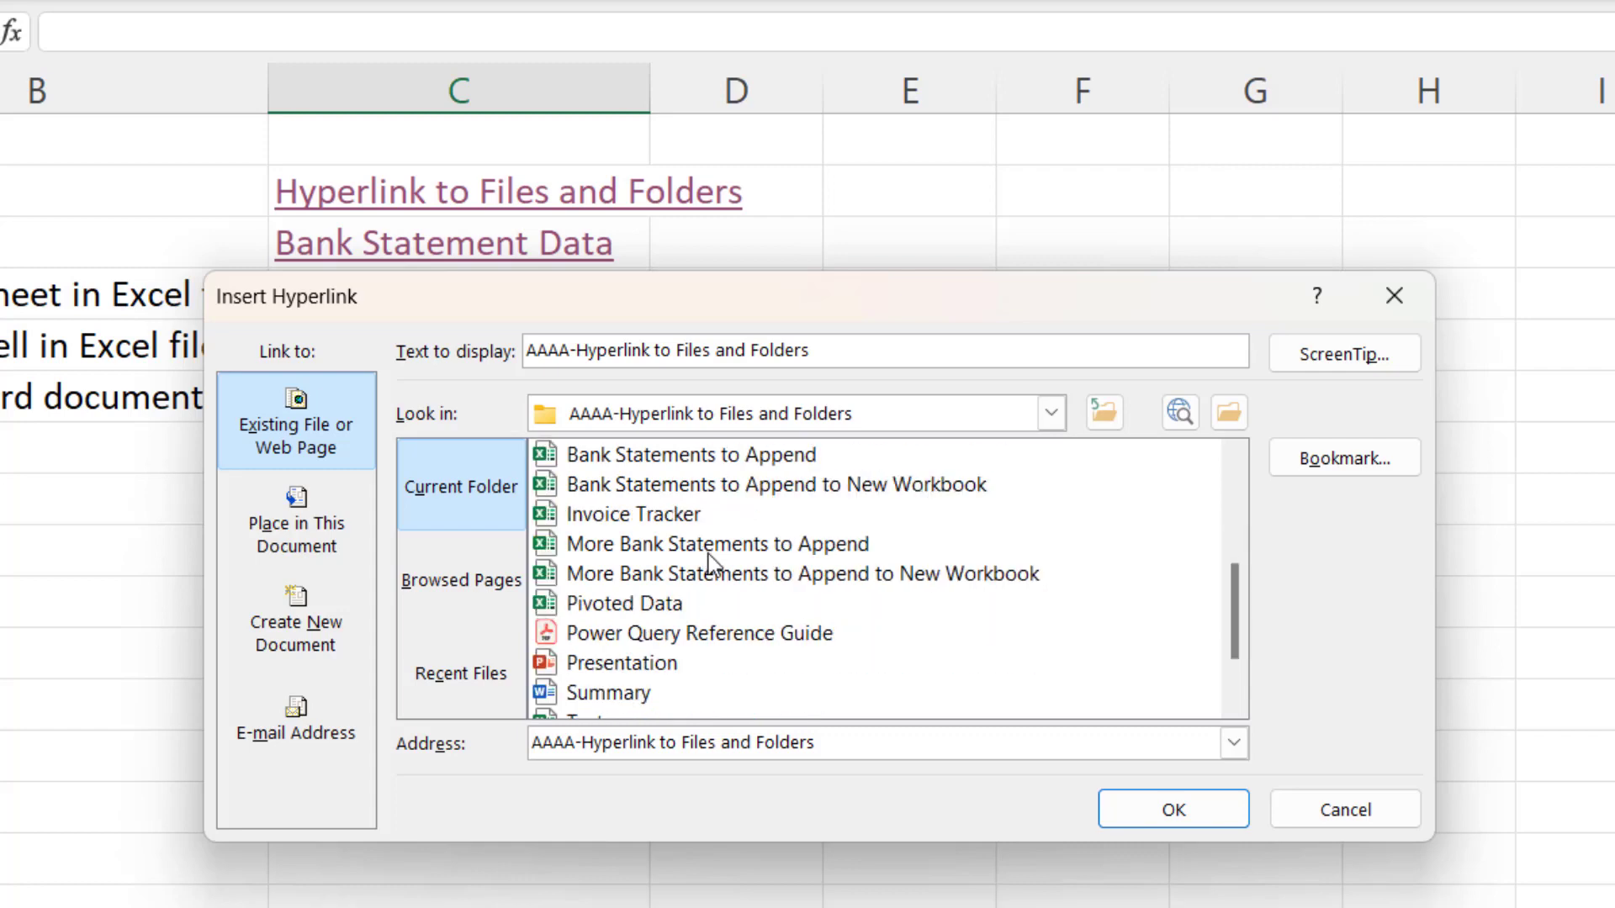
{"action": "scroll", "coordinate": [709, 562], "scroll_direction": "down", "scroll_amount": 1}
{"action": "left_click", "coordinate": [588, 633]}
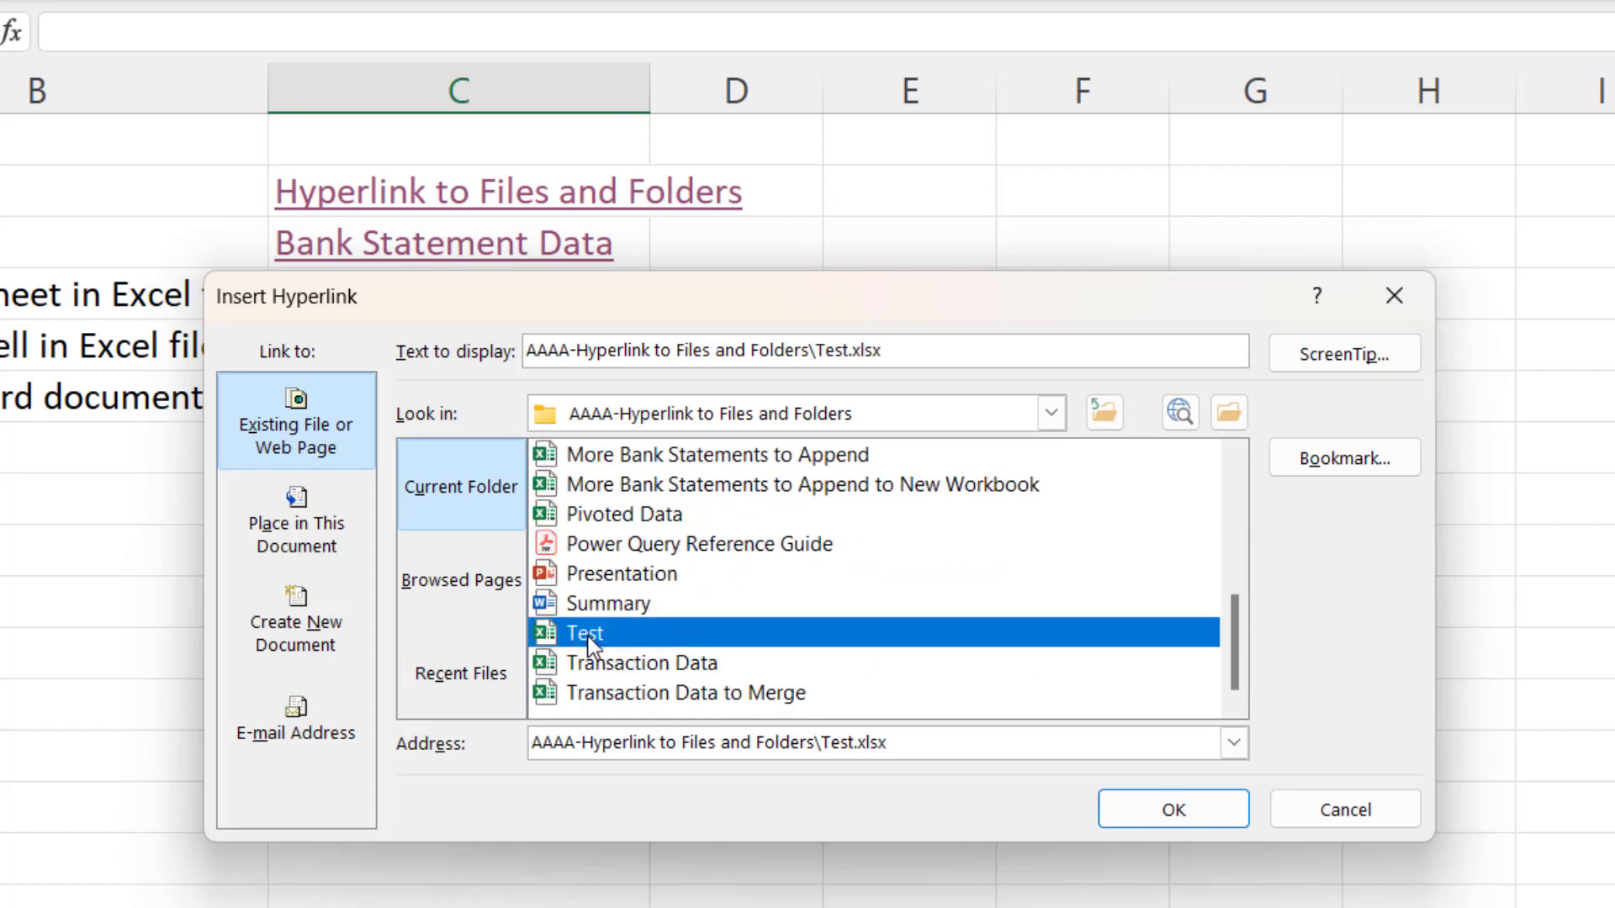
Step: Bookmark the hyperlink to the workbook's defined name Test_link and insert the link
{"action": "left_click", "coordinate": [1331, 461]}
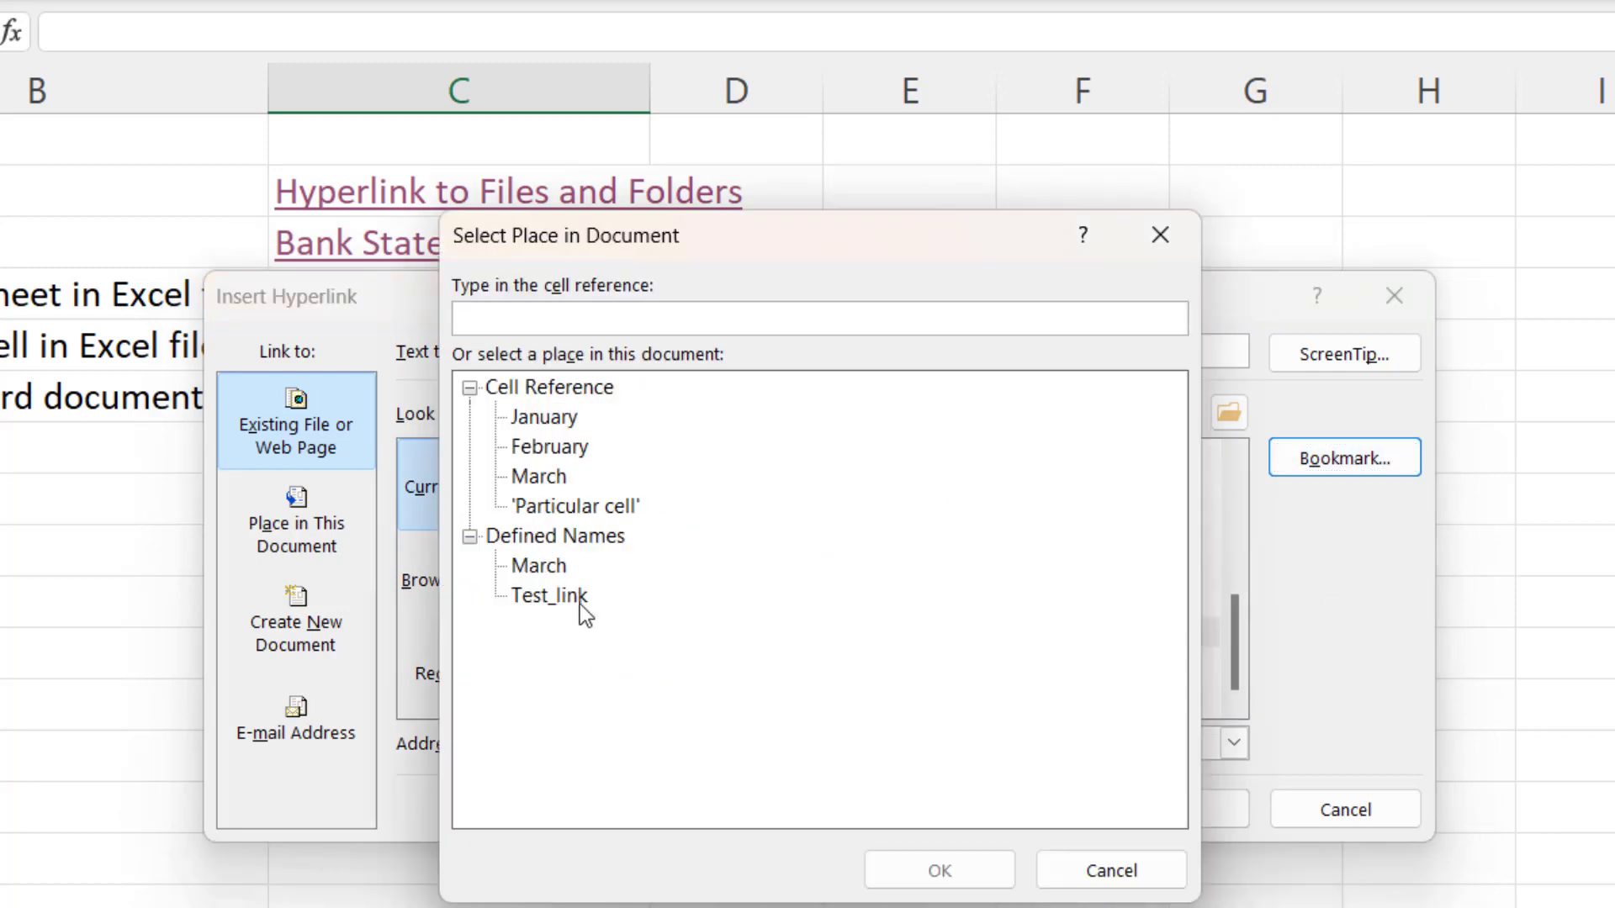
{"action": "left_click", "coordinate": [546, 597]}
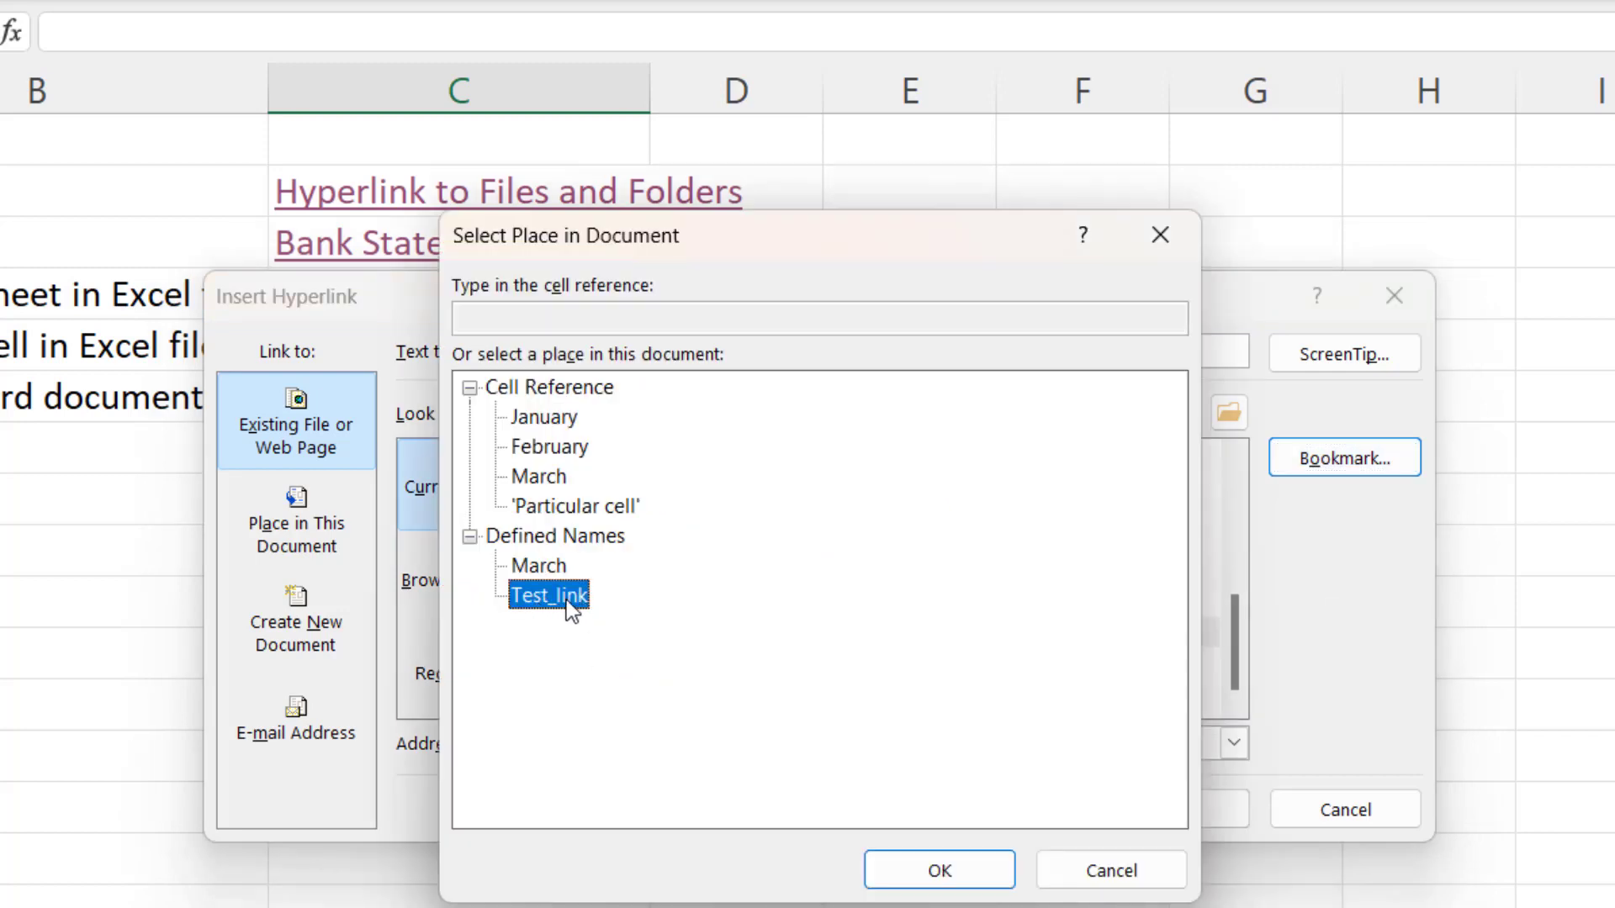
{"action": "left_click", "coordinate": [974, 873]}
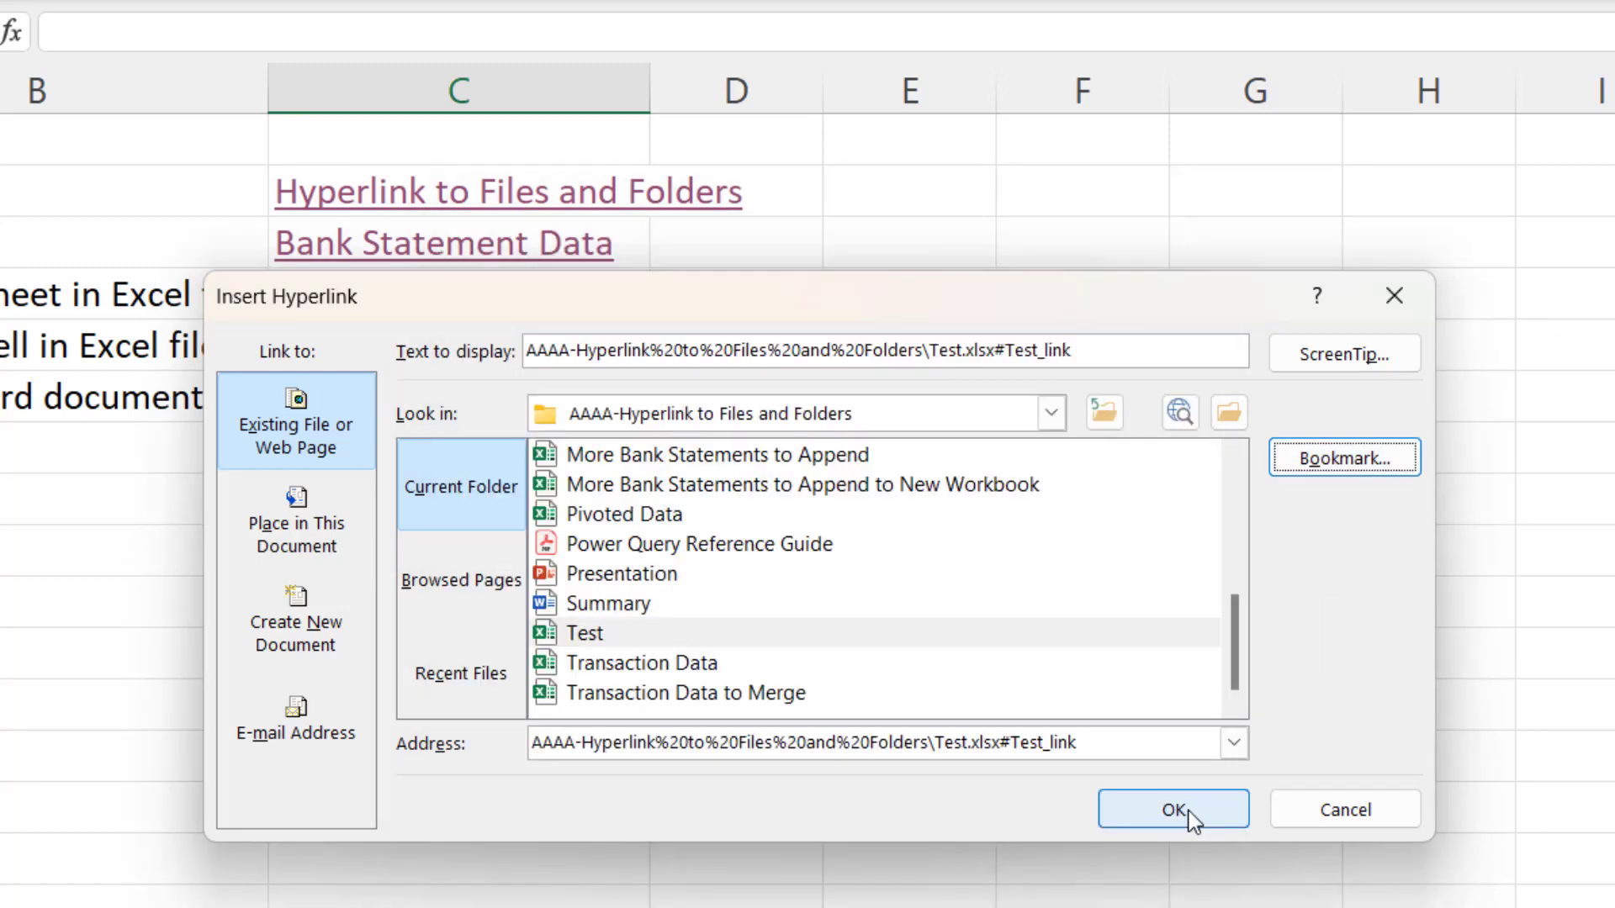
{"action": "left_click", "coordinate": [1186, 809]}
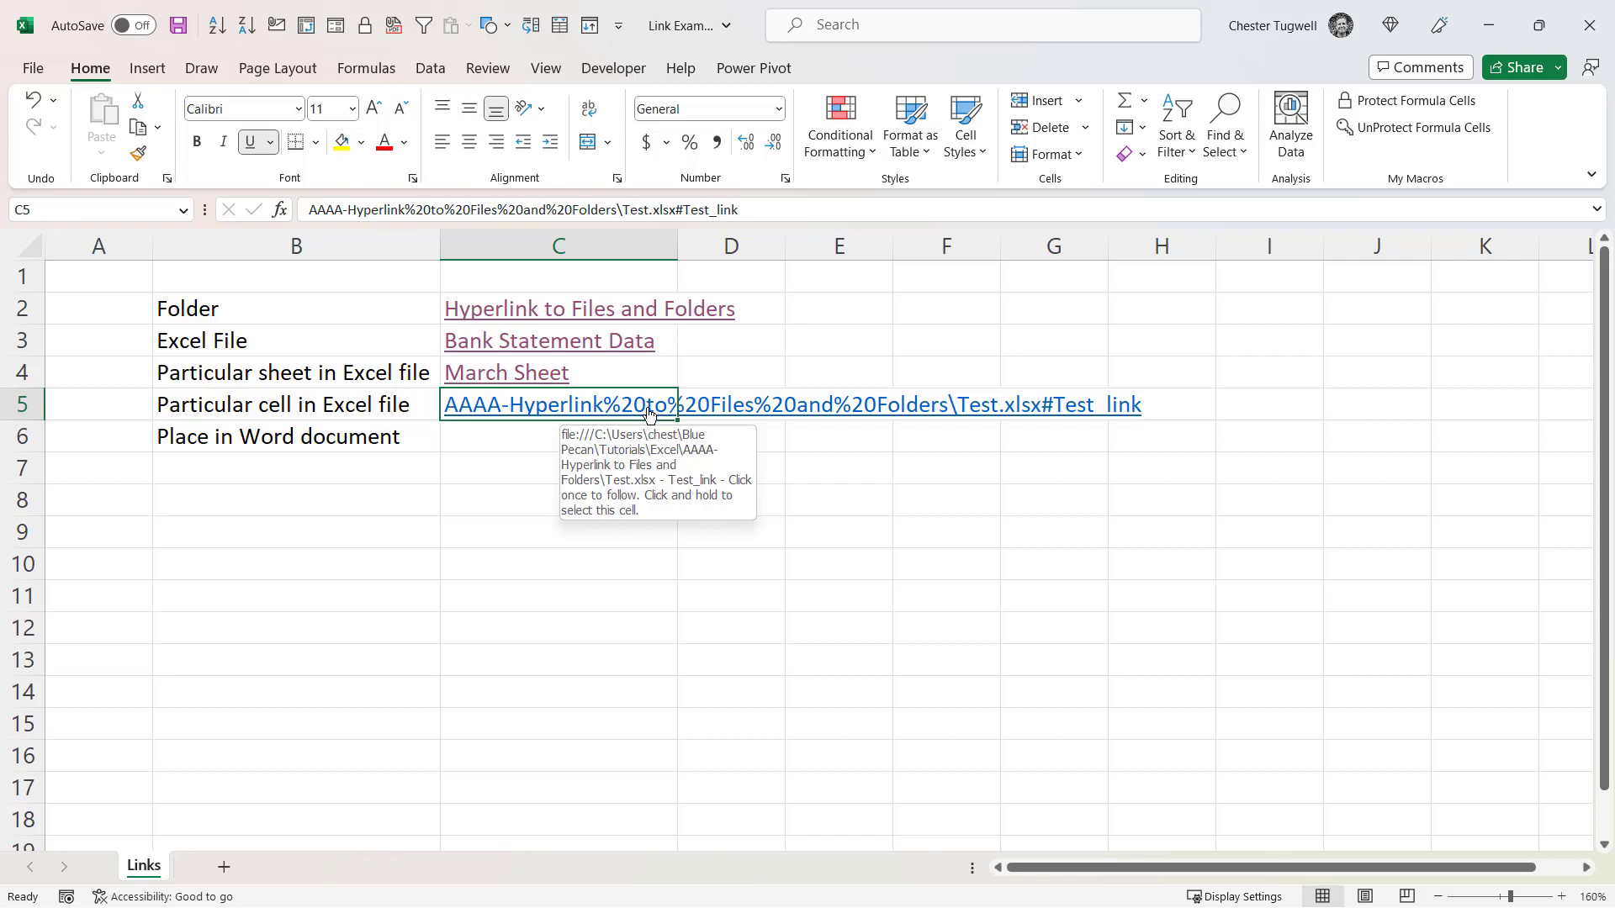
Step: Edit the hyperlink in C5 so its display text reads "Test_link"
{"action": "right_click", "coordinate": [648, 414]}
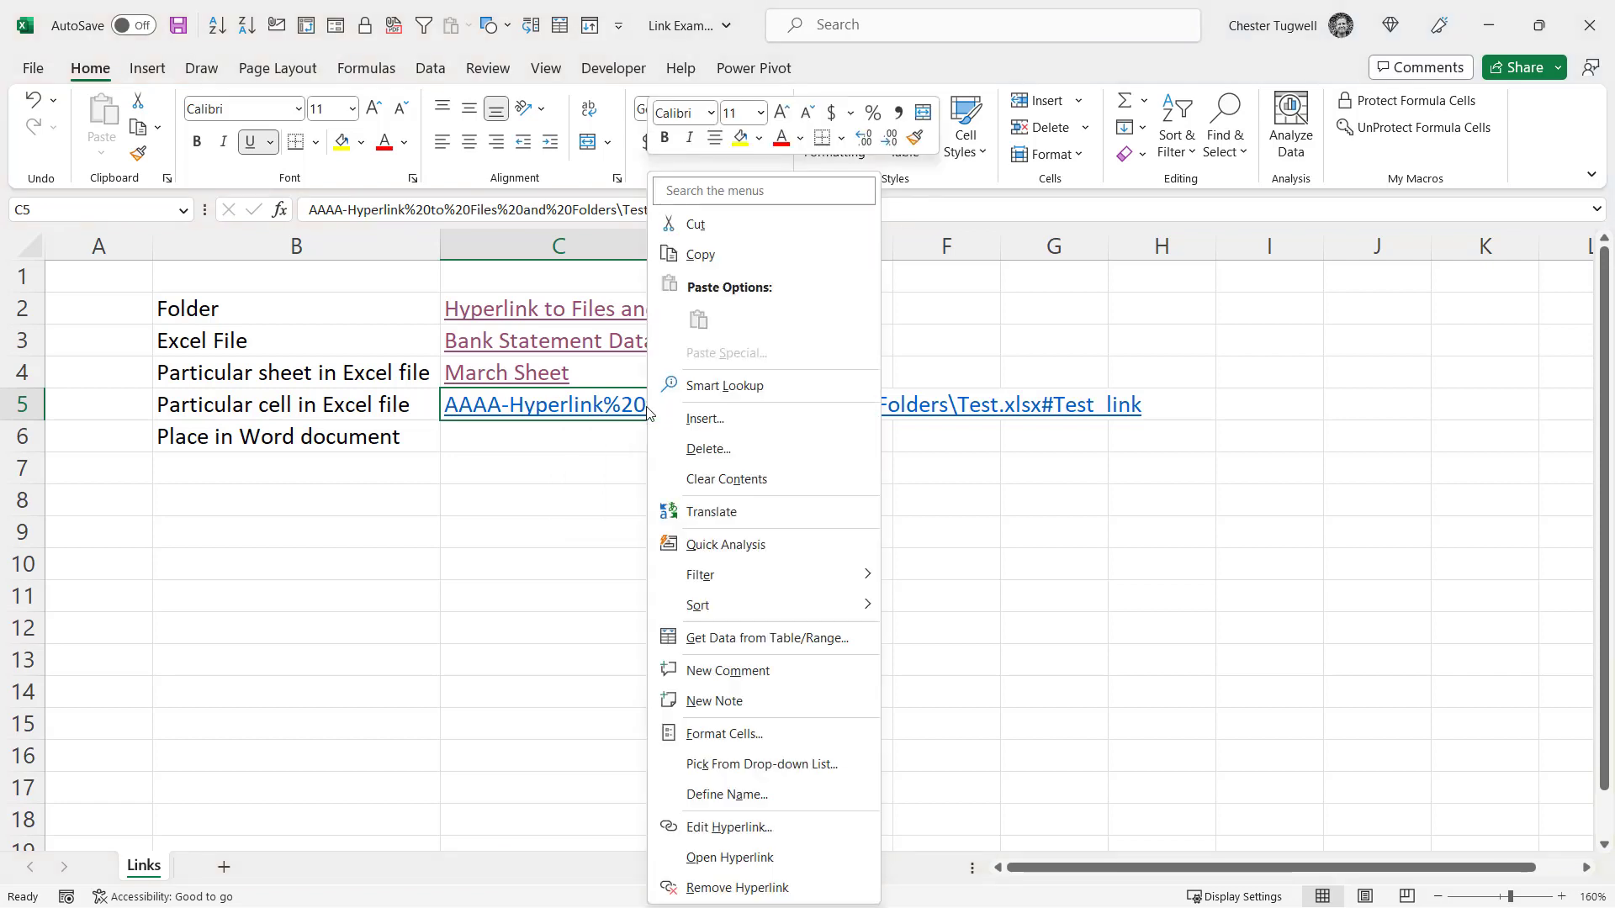
{"action": "left_click", "coordinate": [725, 826]}
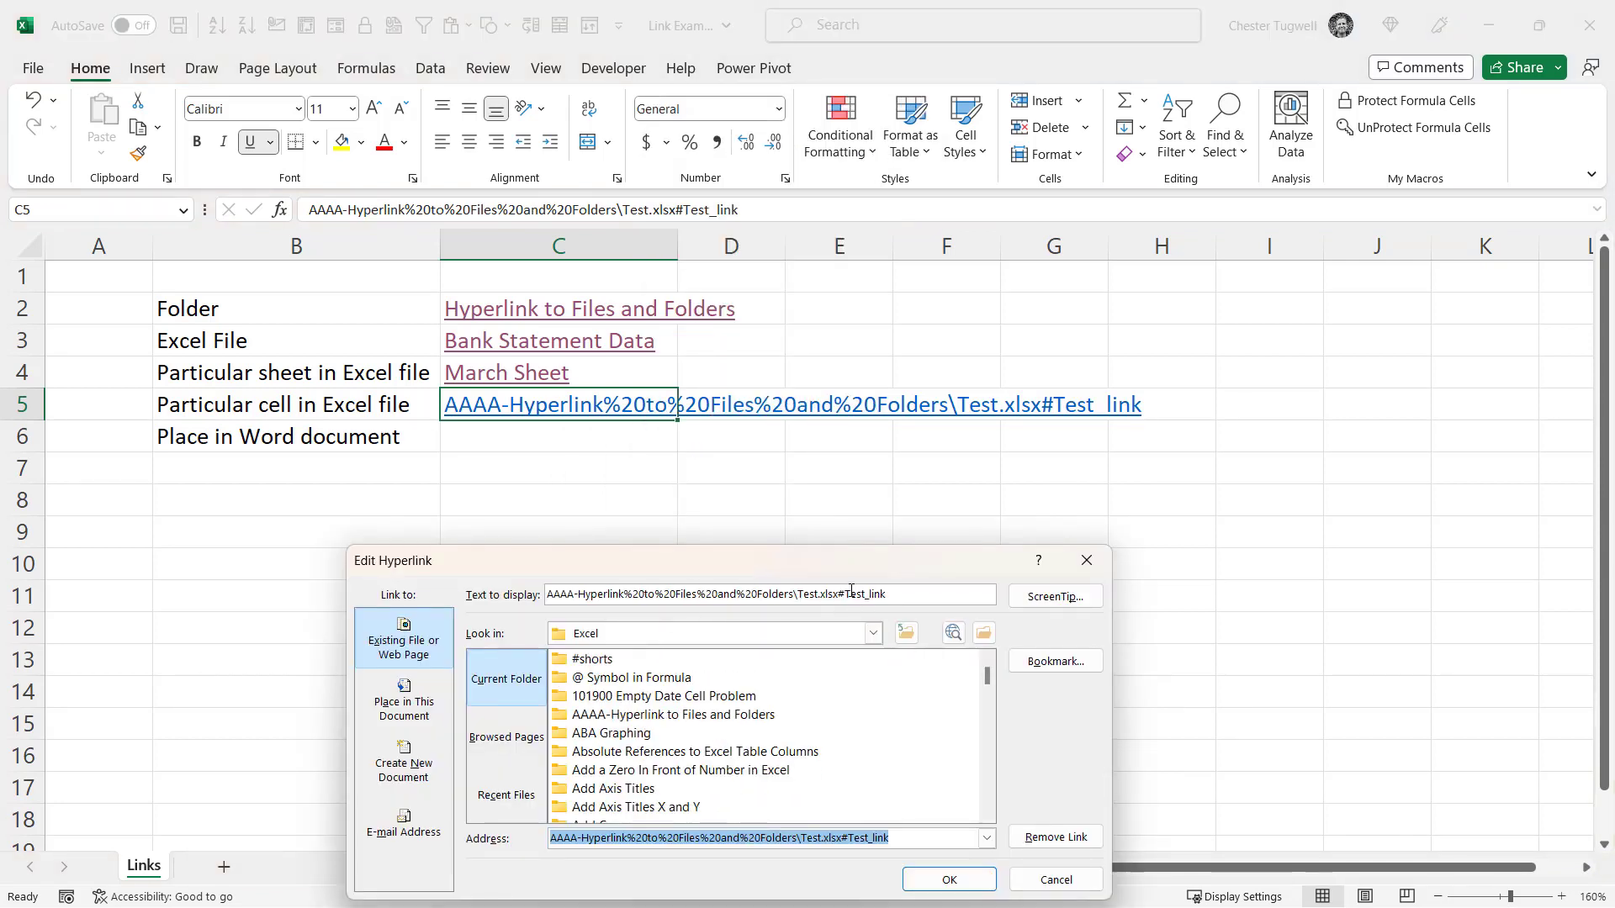
{"action": "left_click_drag", "start_coordinate": [846, 591], "coordinate": [356, 593]}
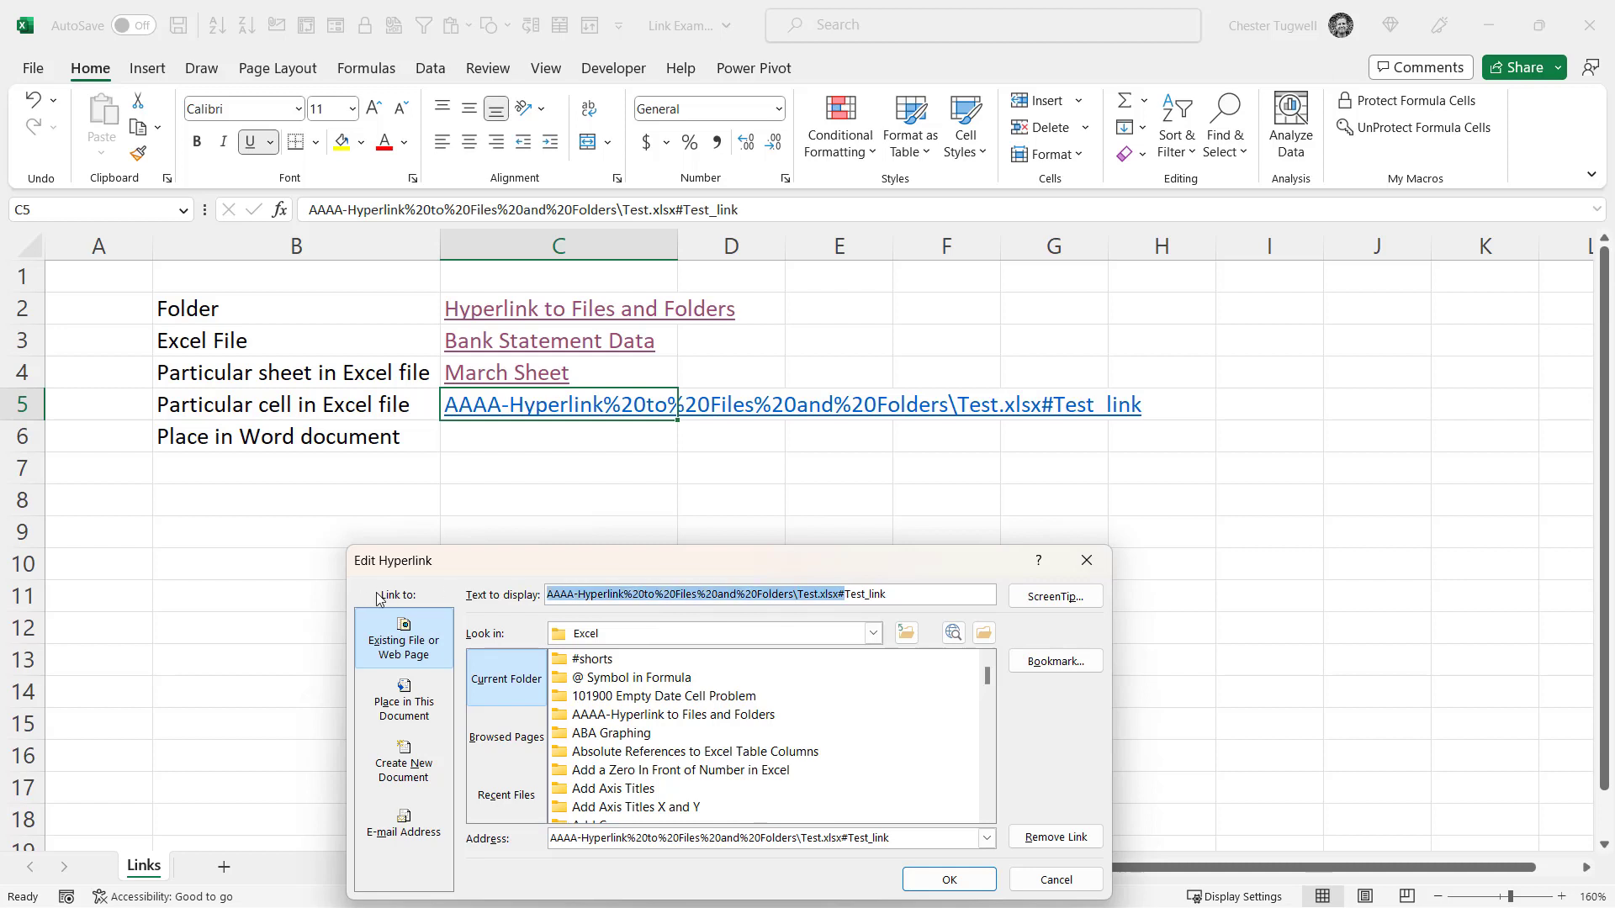
{"action": "key", "text": "BackSpace"}
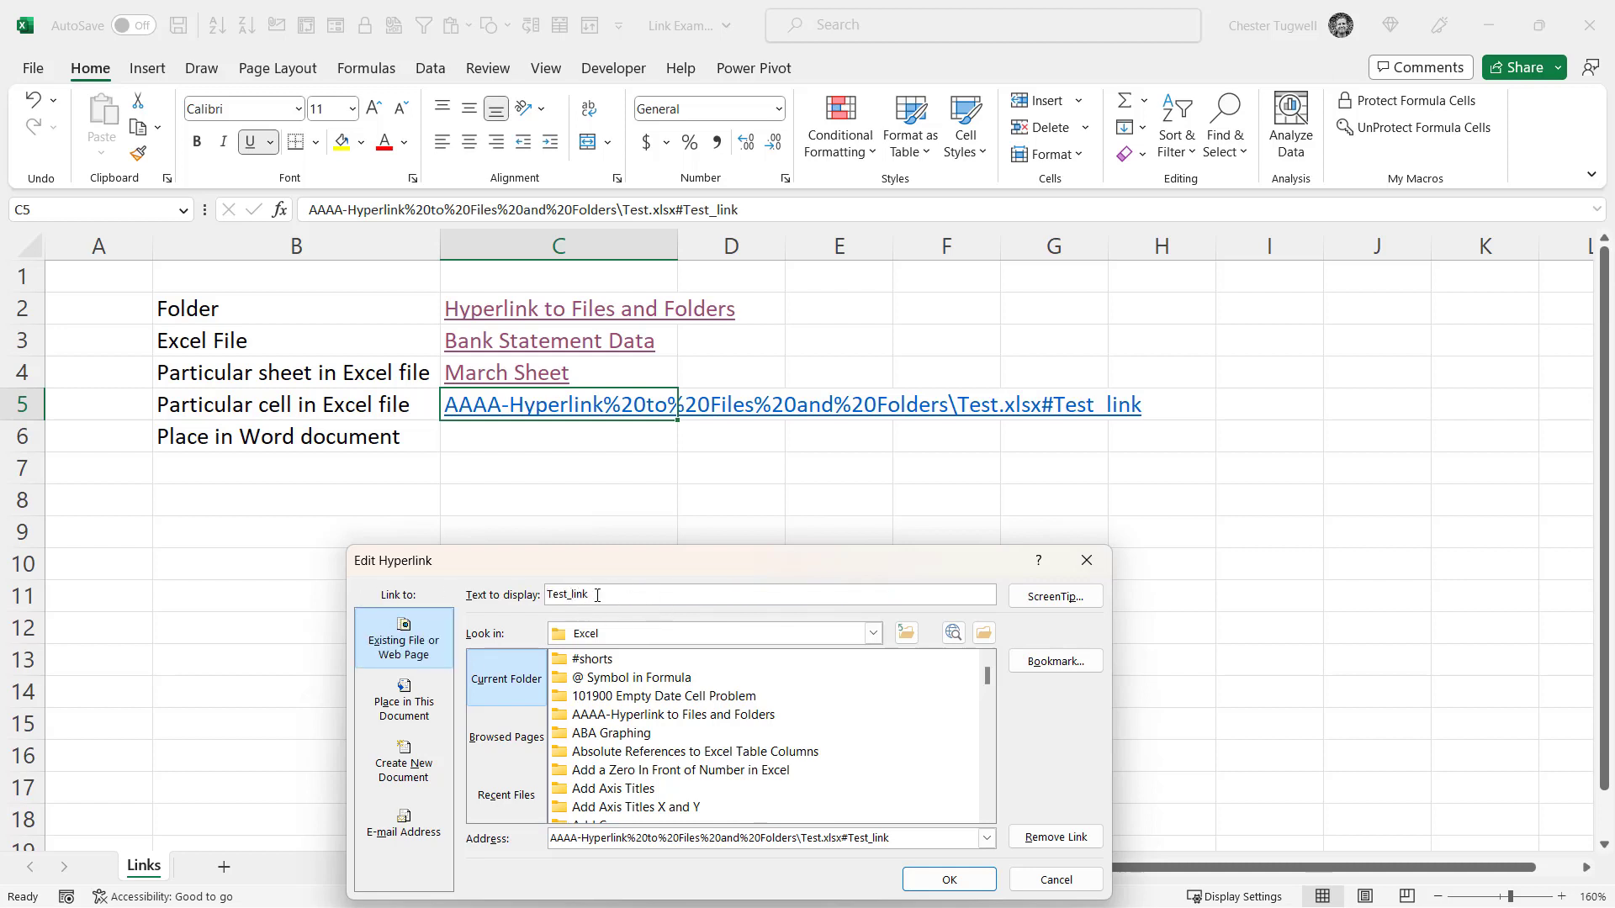
{"action": "left_click_drag", "start_coordinate": [623, 562], "coordinate": [637, 478]}
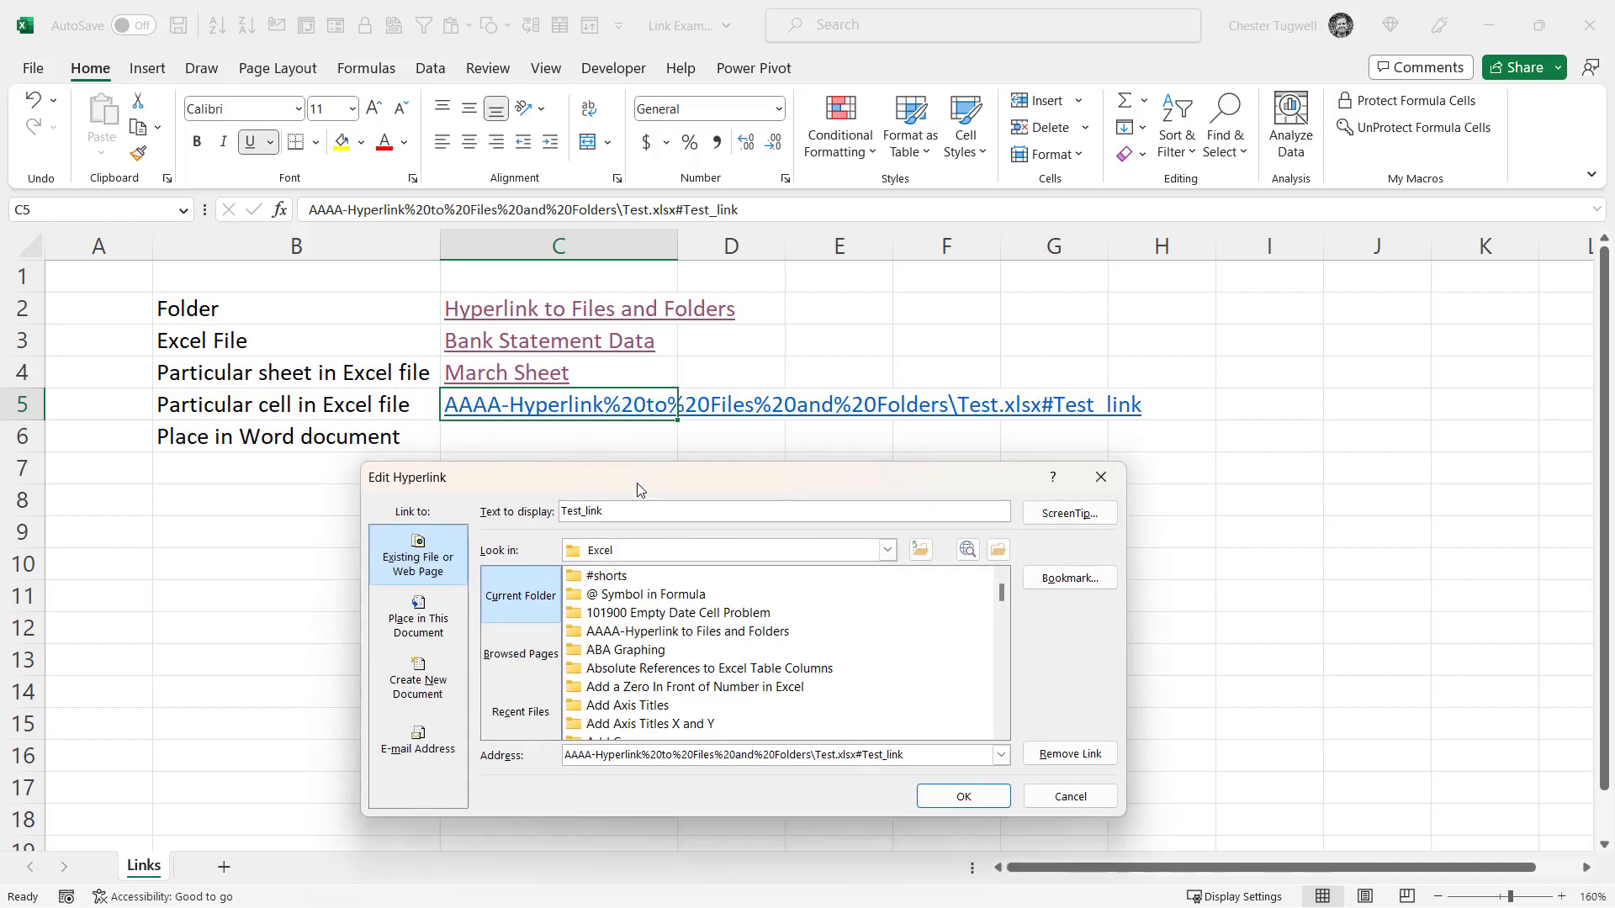
{"action": "left_click", "coordinate": [965, 796]}
Step: Follow the C5 hyperlink, select A1 on the Particular cell and January sheets, and save and close the Test workbook
{"action": "left_click", "coordinate": [499, 407]}
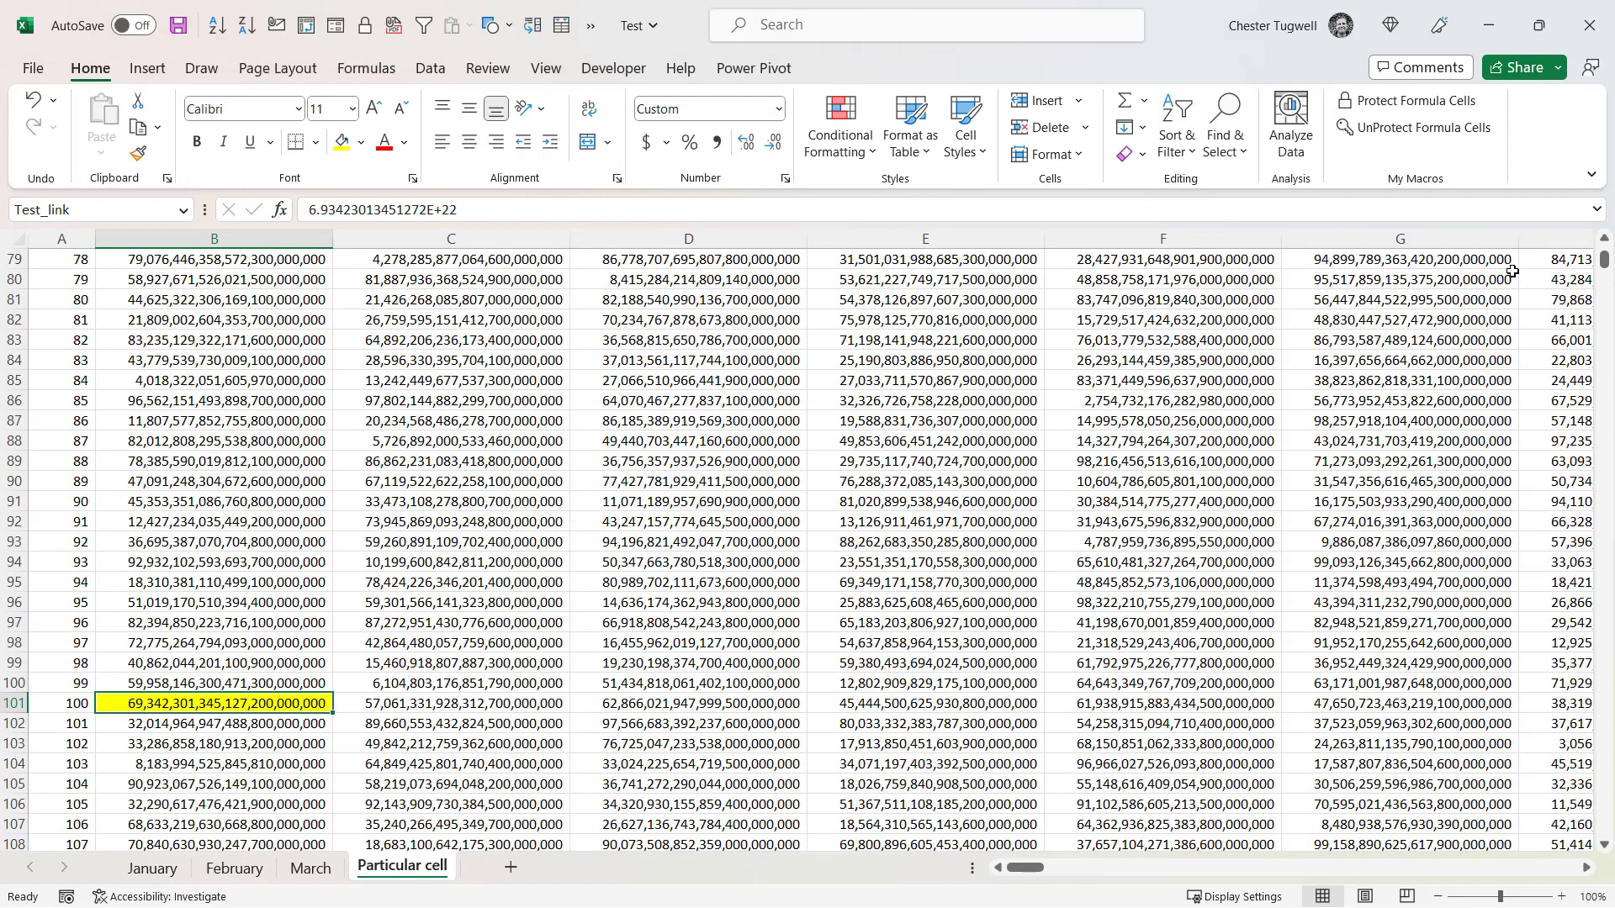
{"action": "left_click_drag", "start_coordinate": [1605, 265], "coordinate": [1605, 248]}
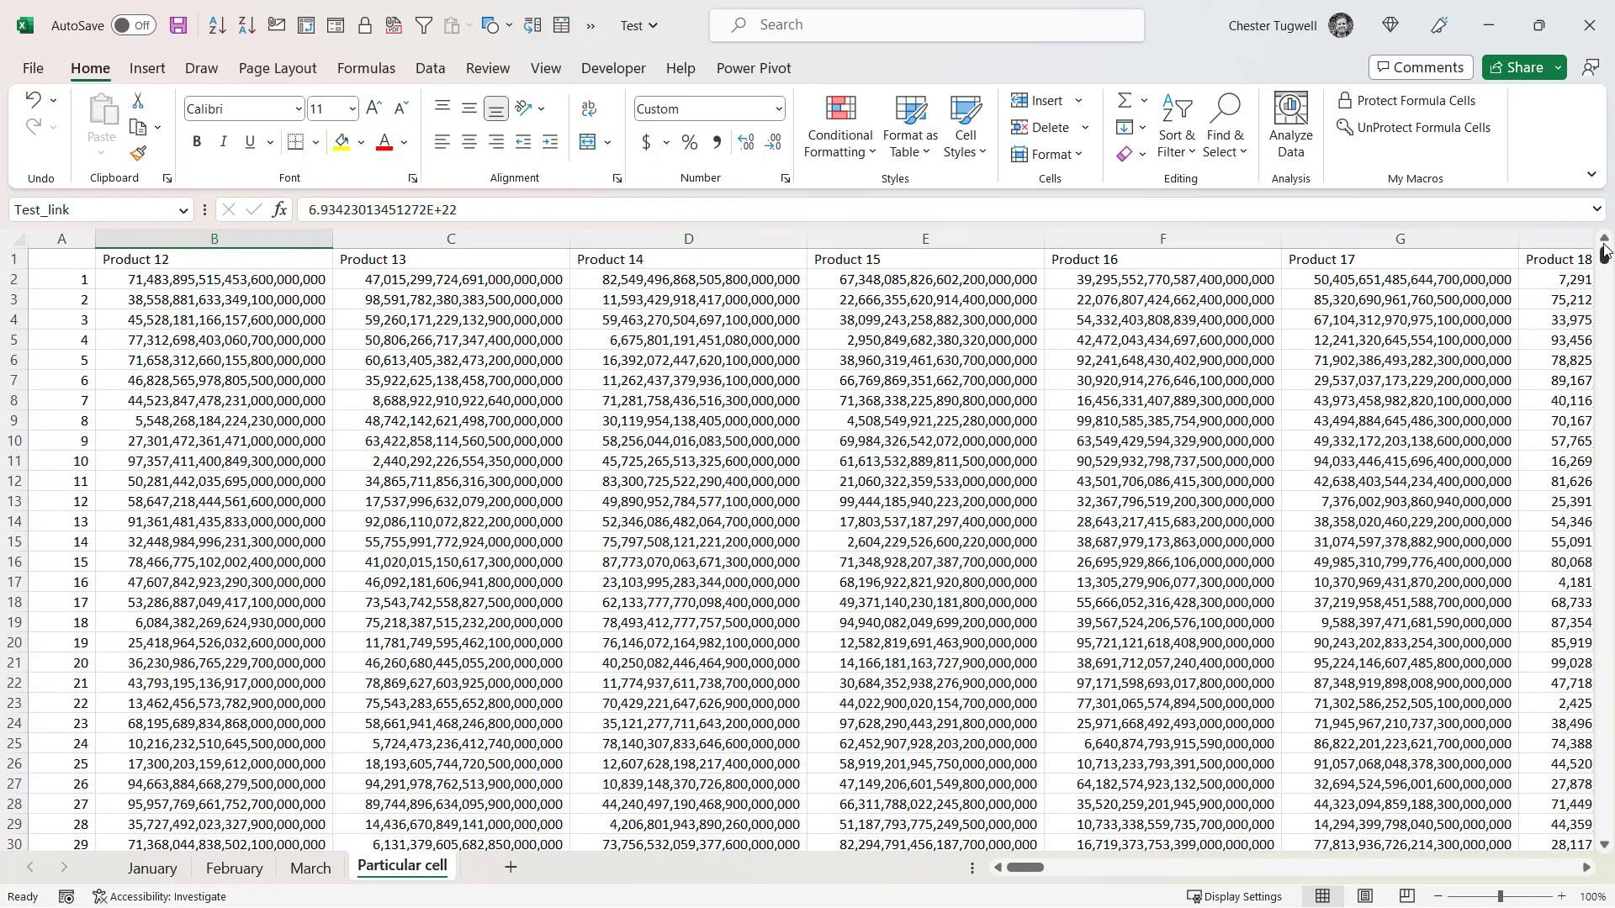
{"action": "left_click", "coordinate": [54, 259]}
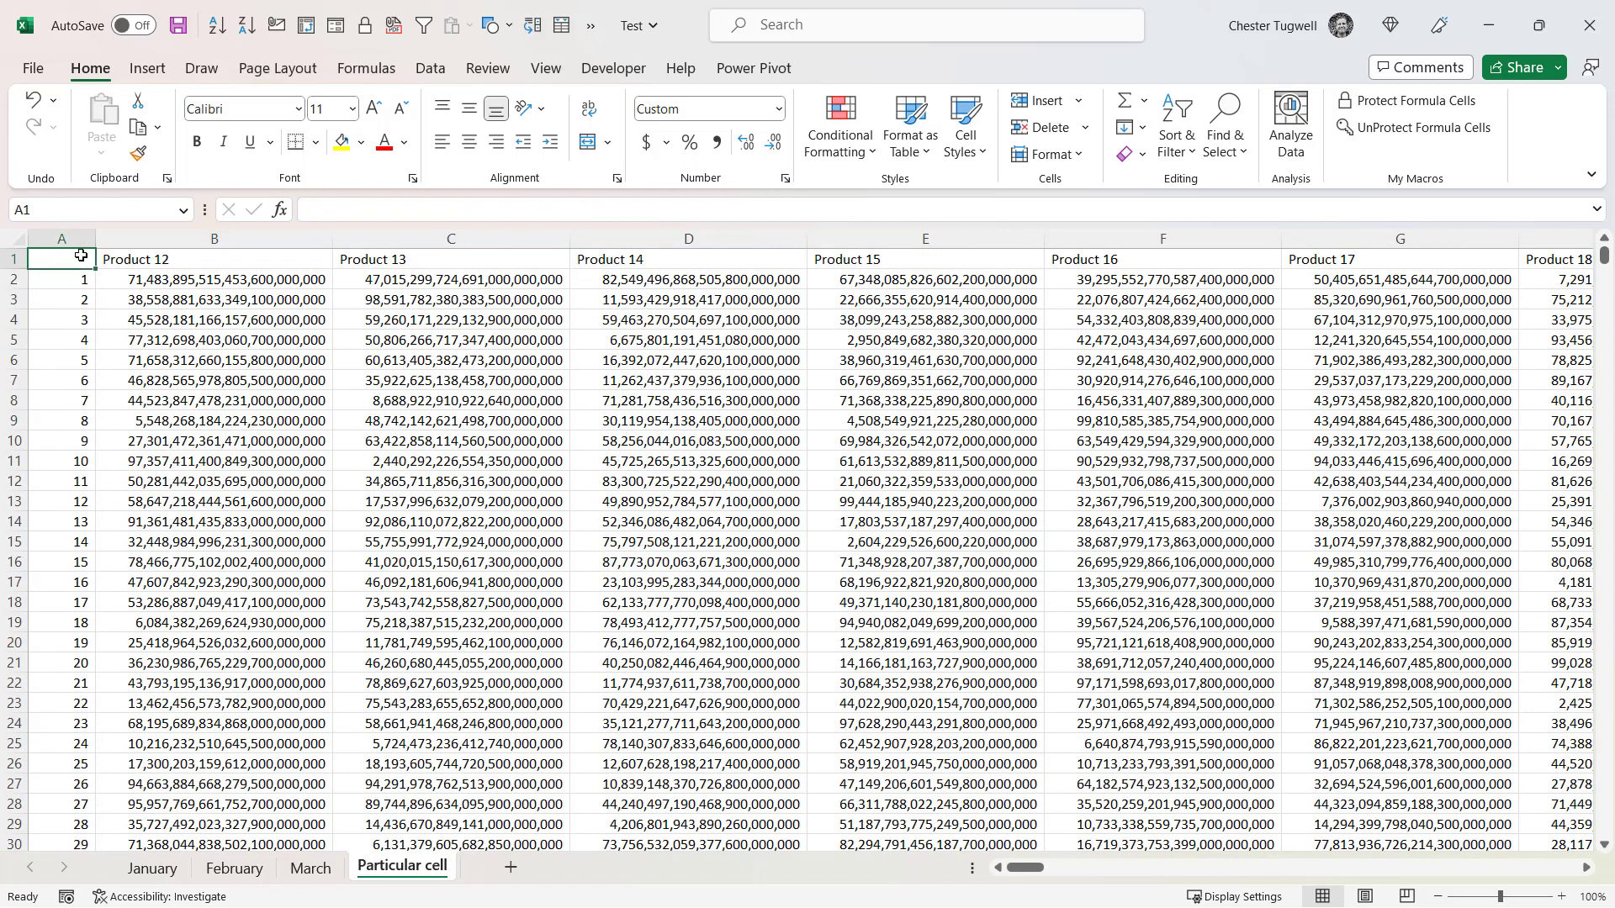
{"action": "left_click", "coordinate": [154, 871]}
{"action": "left_click", "coordinate": [68, 262]}
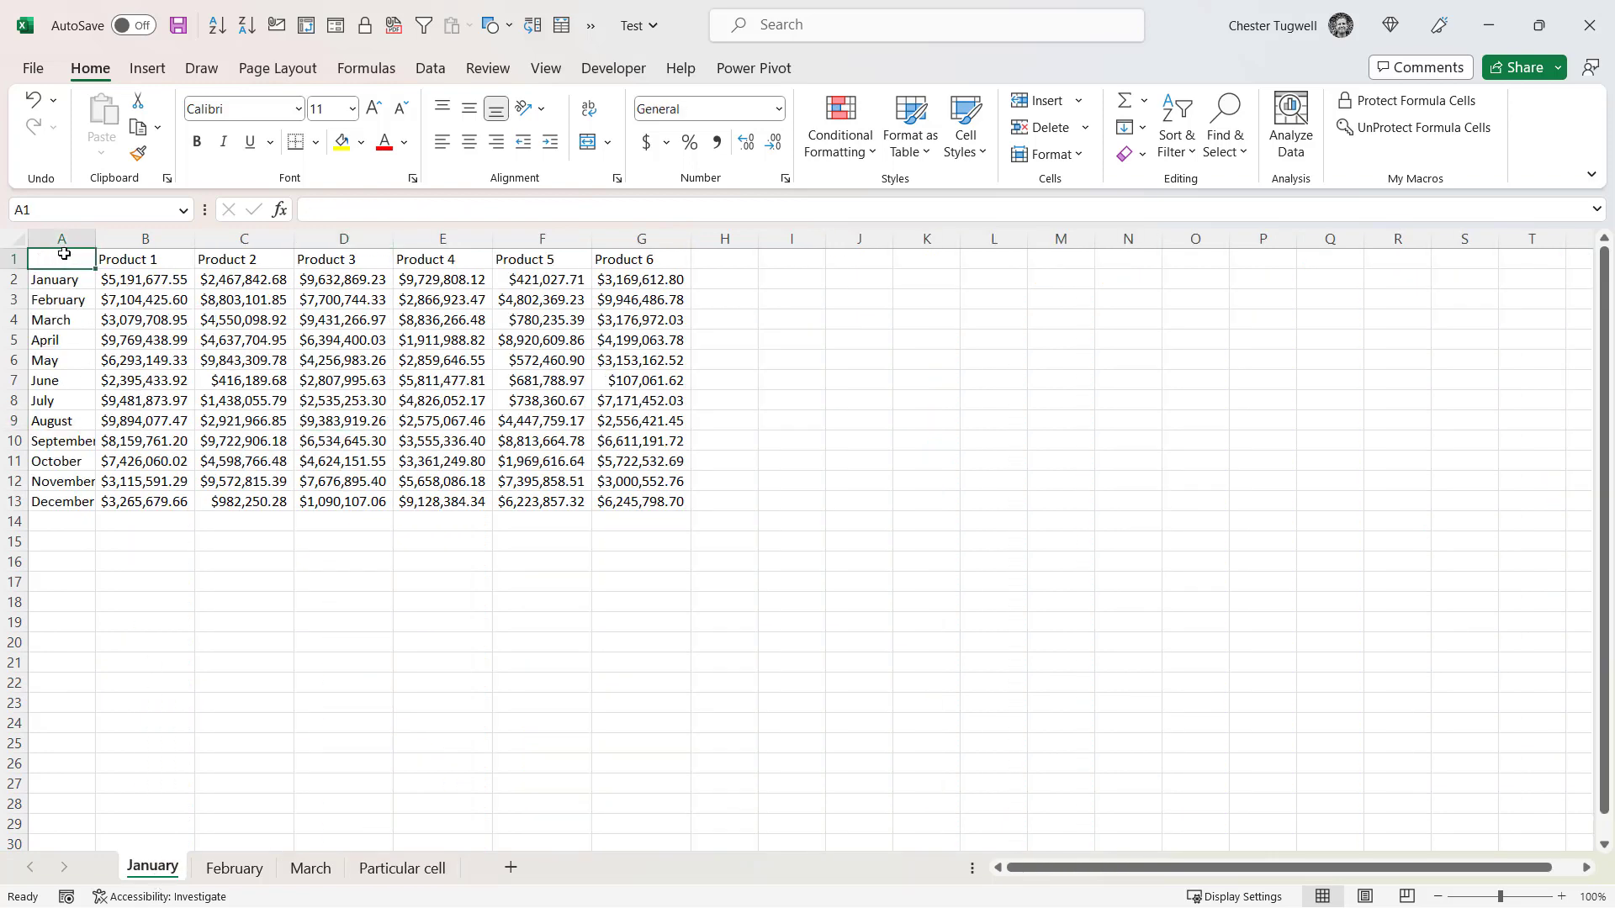
{"action": "left_click", "coordinate": [179, 25]}
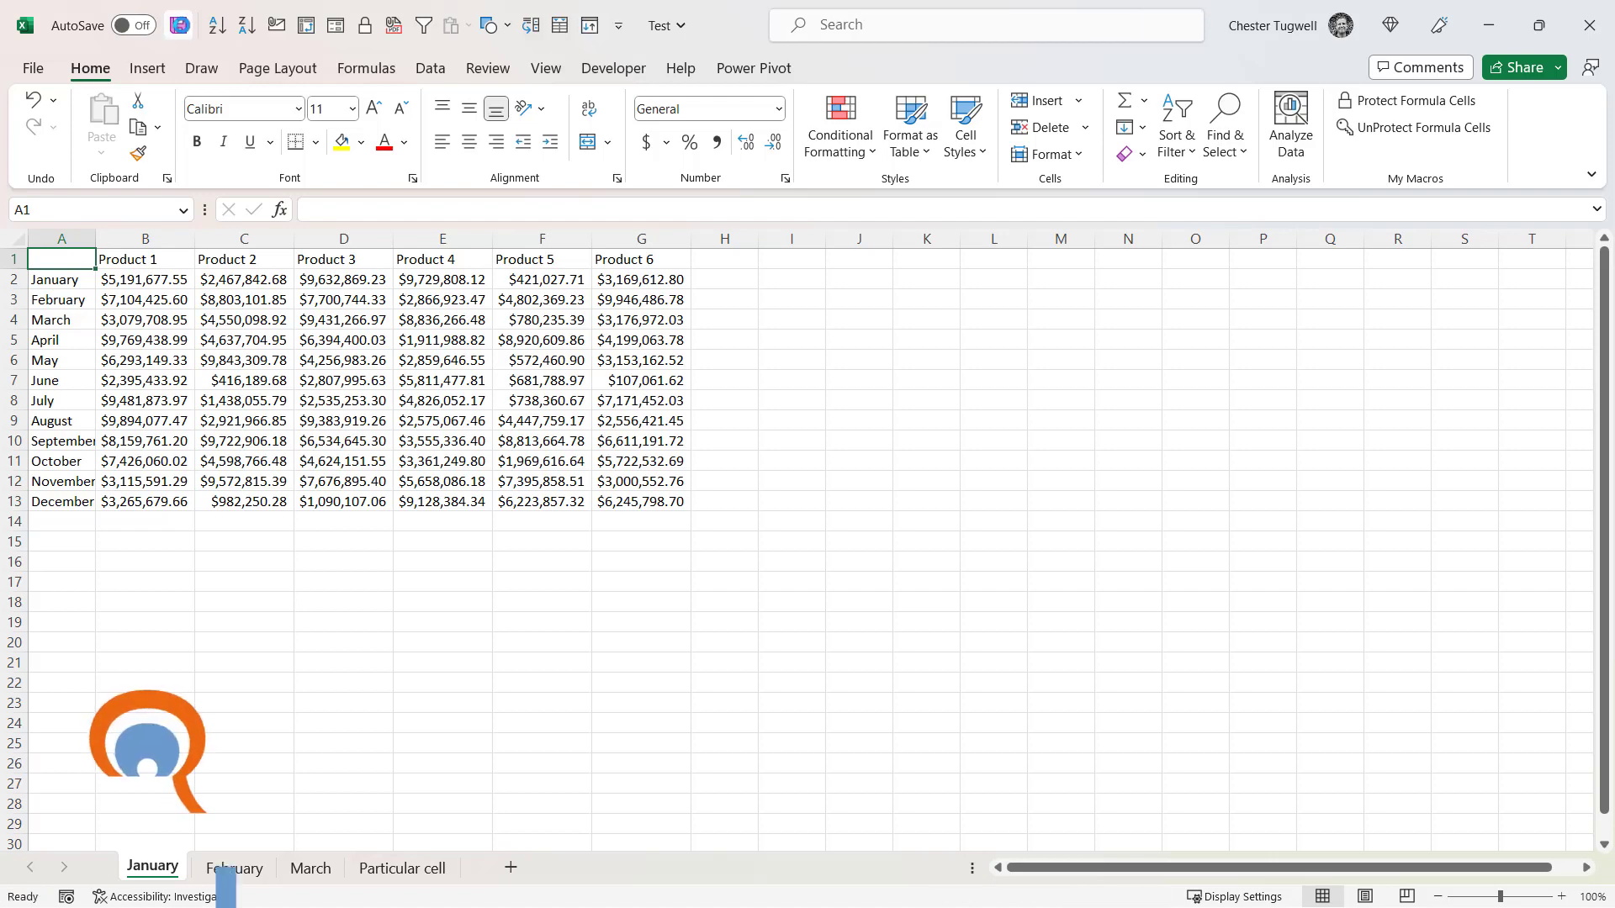
{"action": "left_click", "coordinate": [1566, 43]}
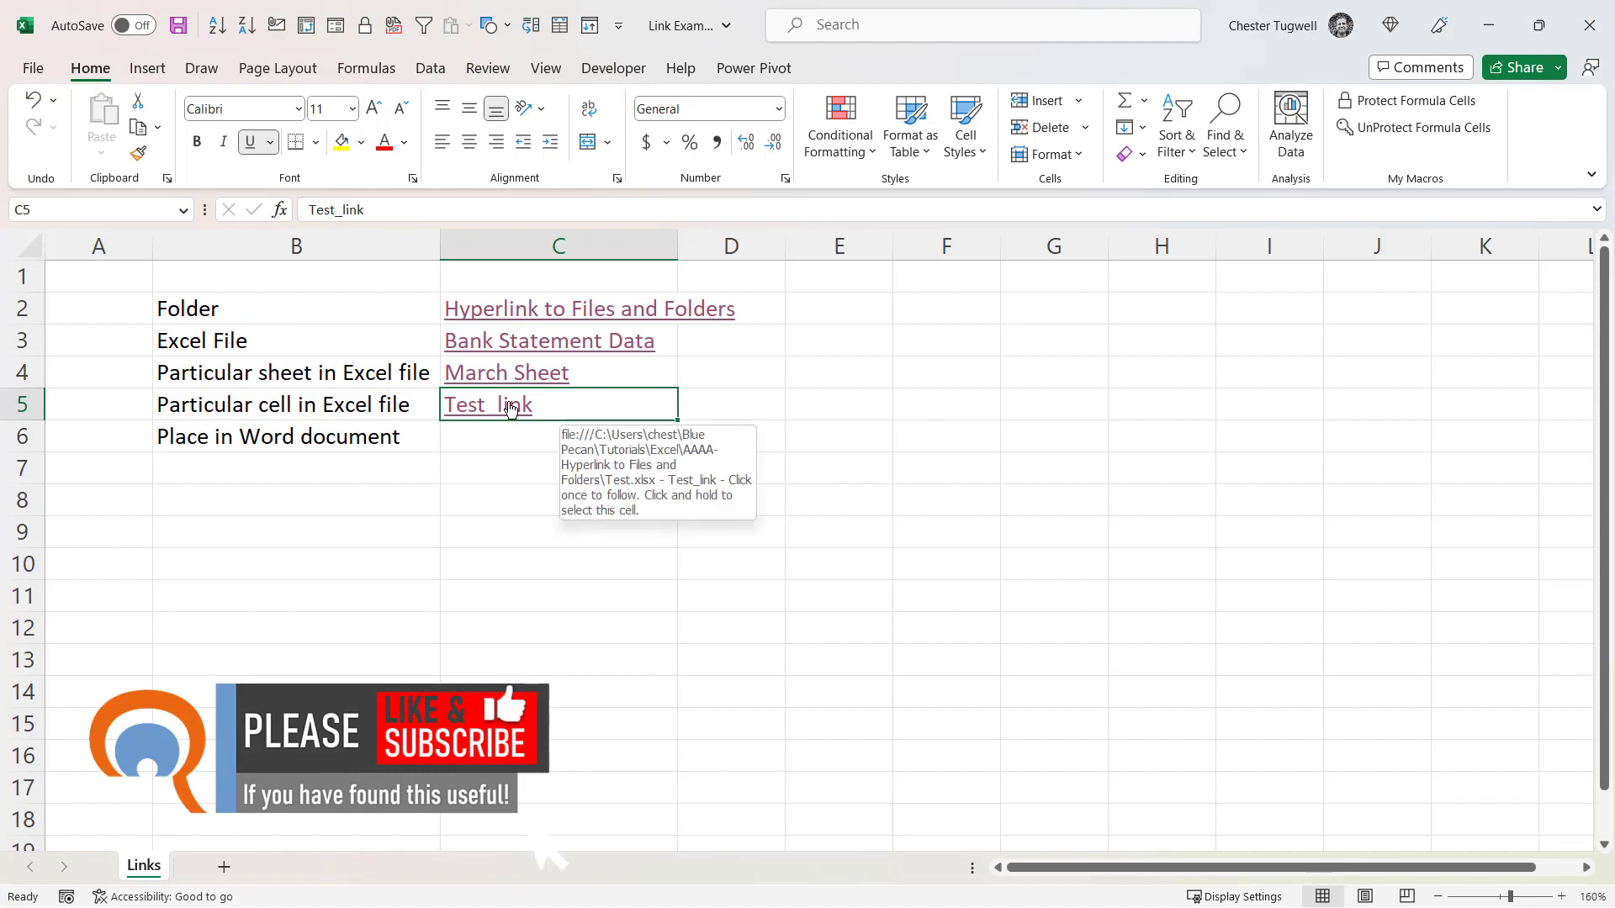
Step: Follow the Test_link hyperlink in C5 again to check its target cell, and close the Test workbook
{"action": "left_click", "coordinate": [509, 410]}
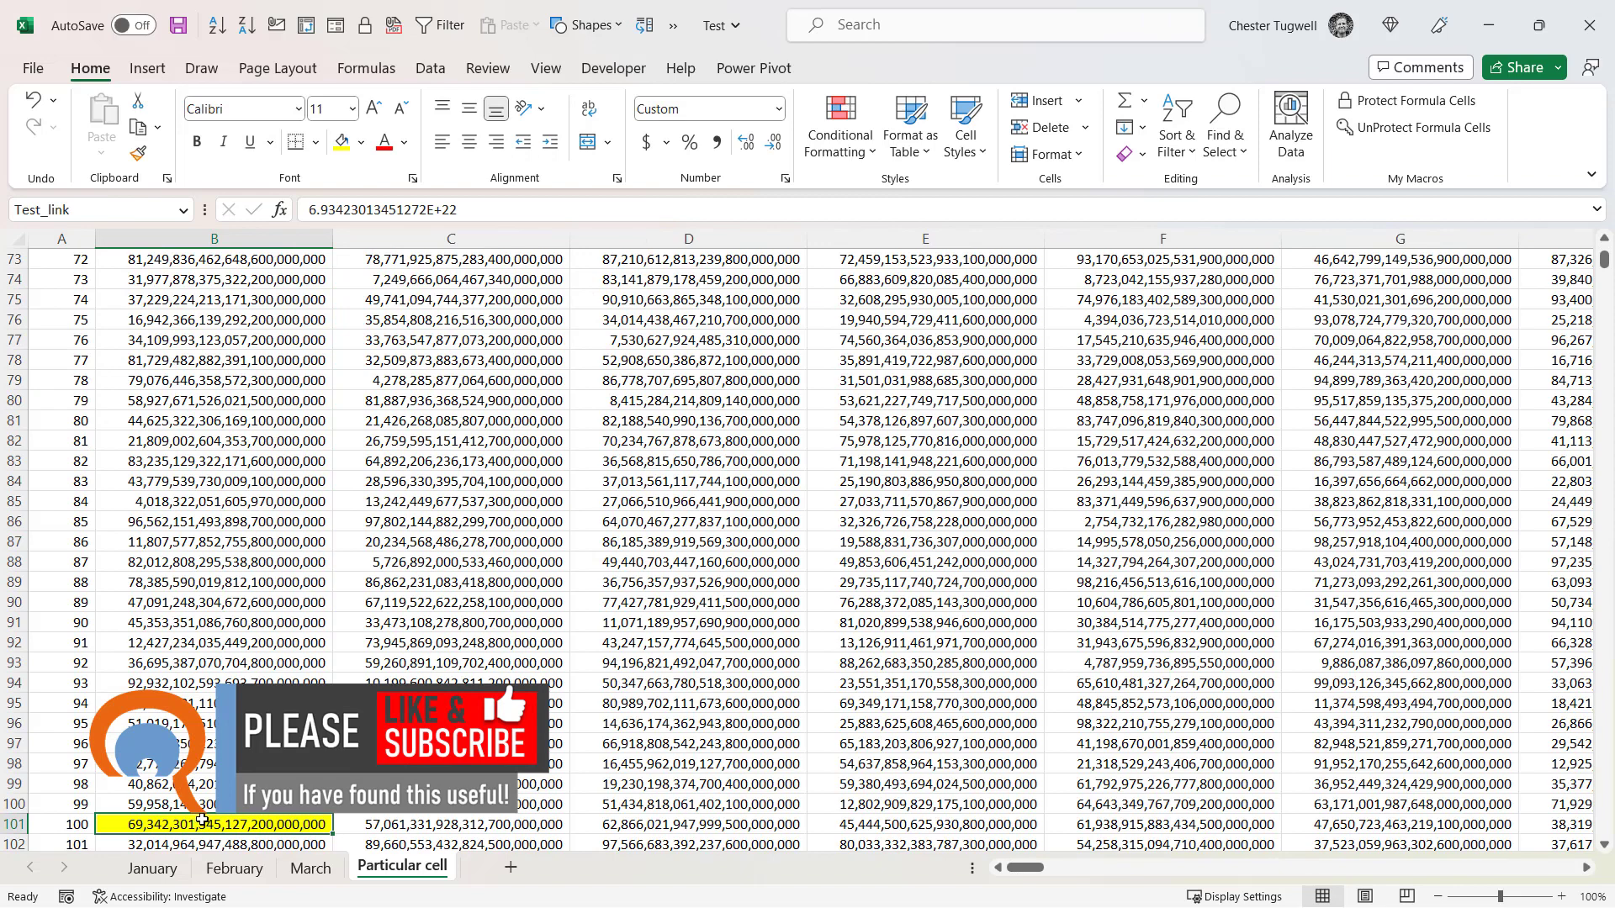
{"action": "left_click", "coordinate": [1590, 26]}
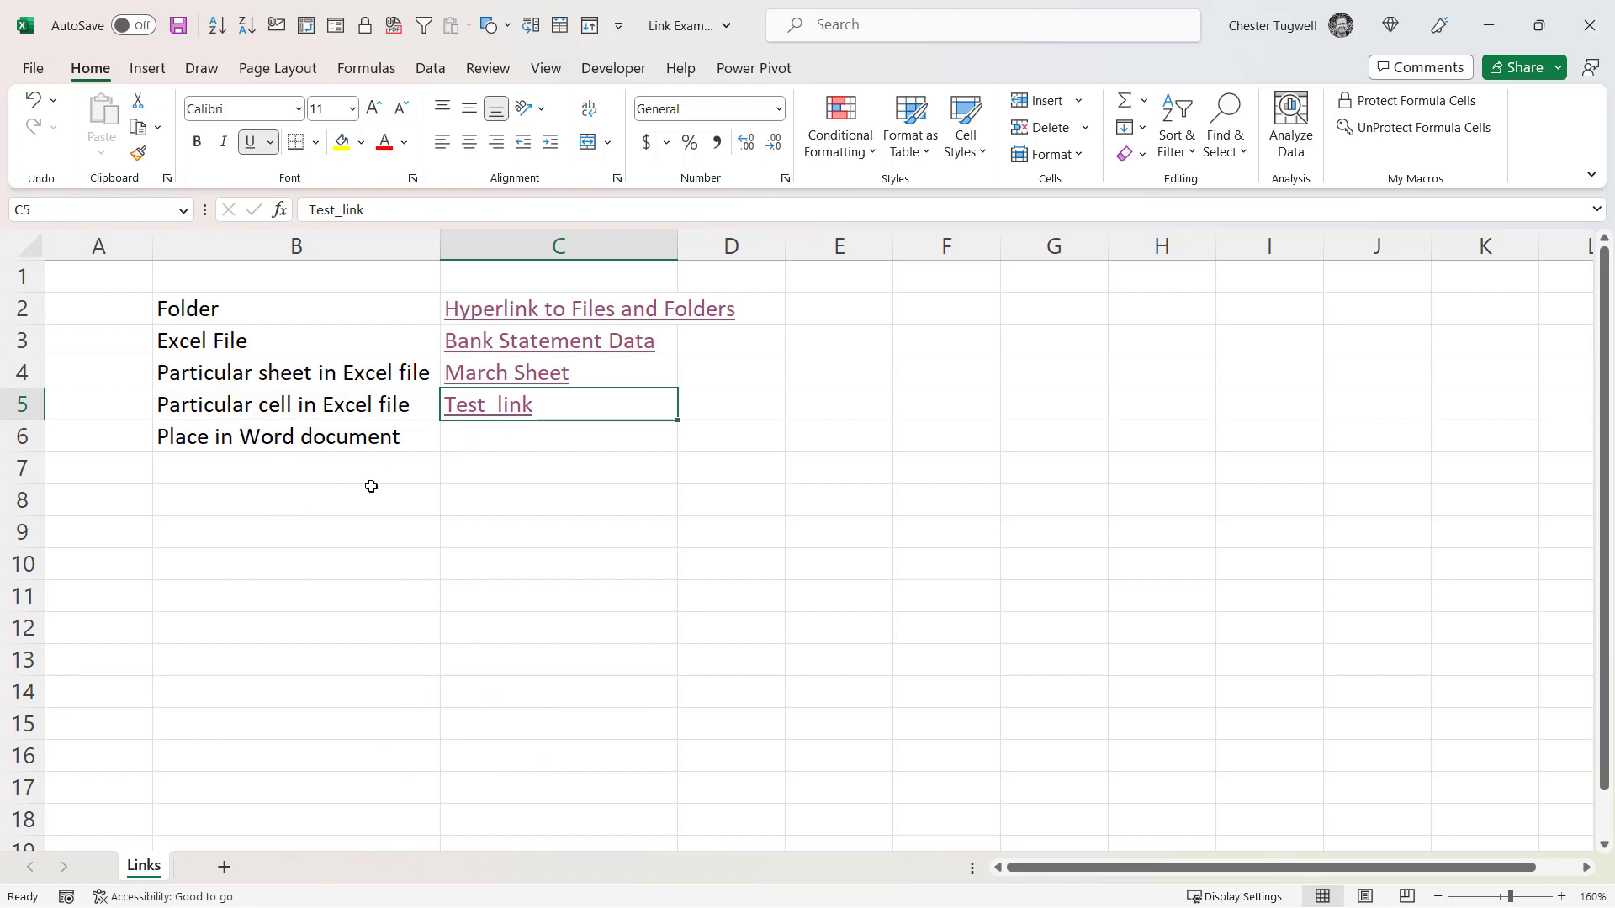
Step: Switch to the Summary document in Word and add a bookmark named "poa" at the Plan of Action heading
{"action": "left_click", "coordinate": [1494, 30]}
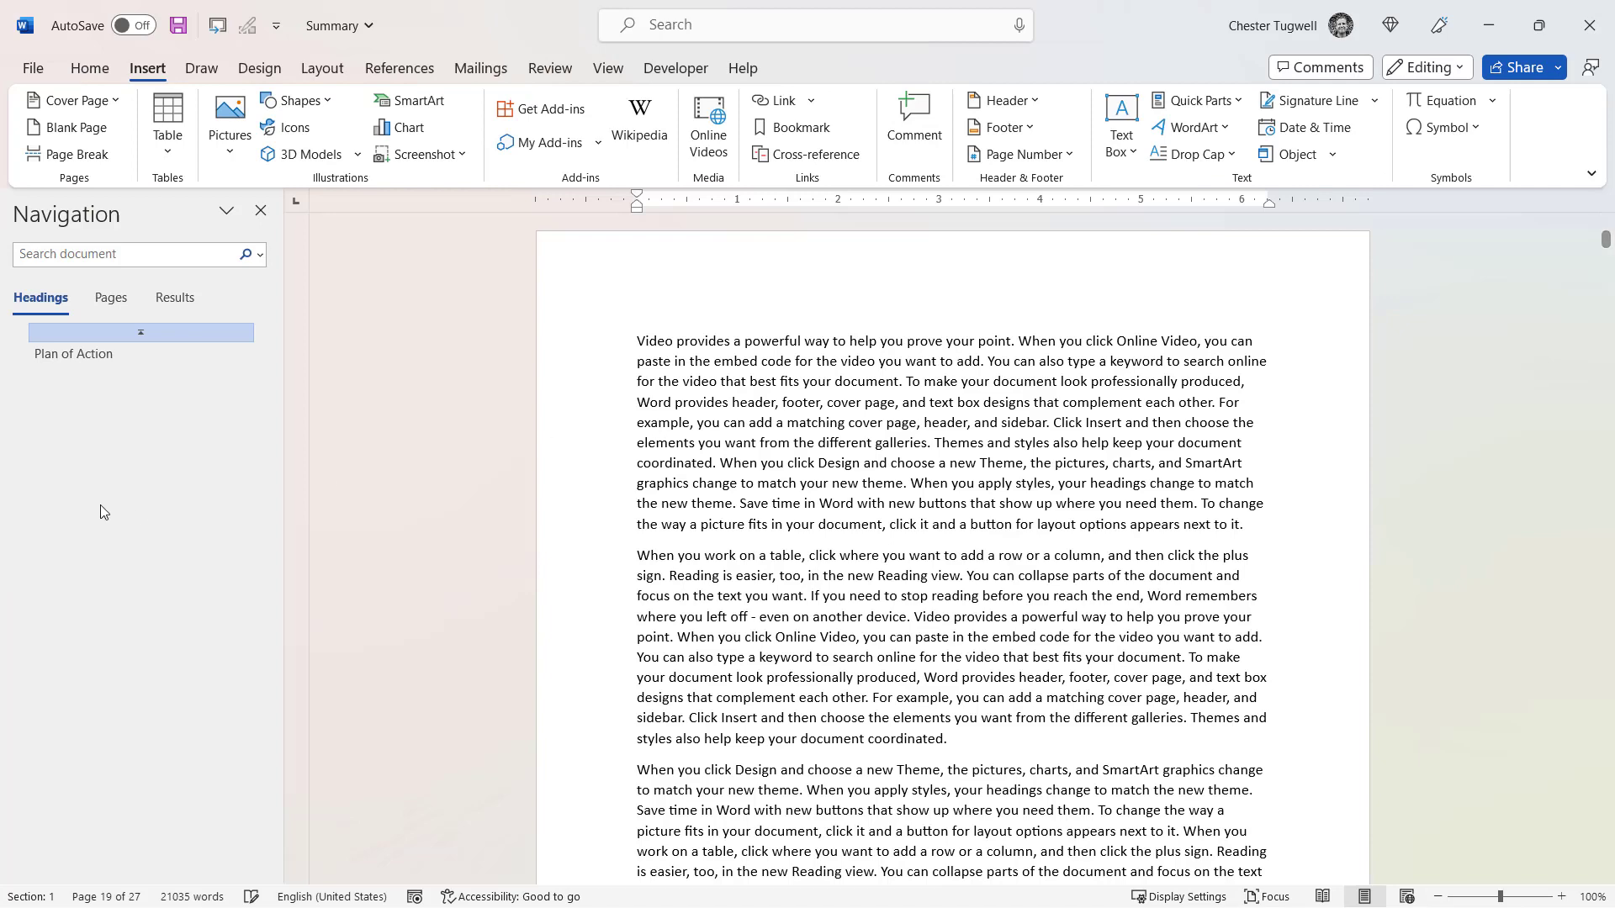
{"action": "left_click", "coordinate": [87, 354]}
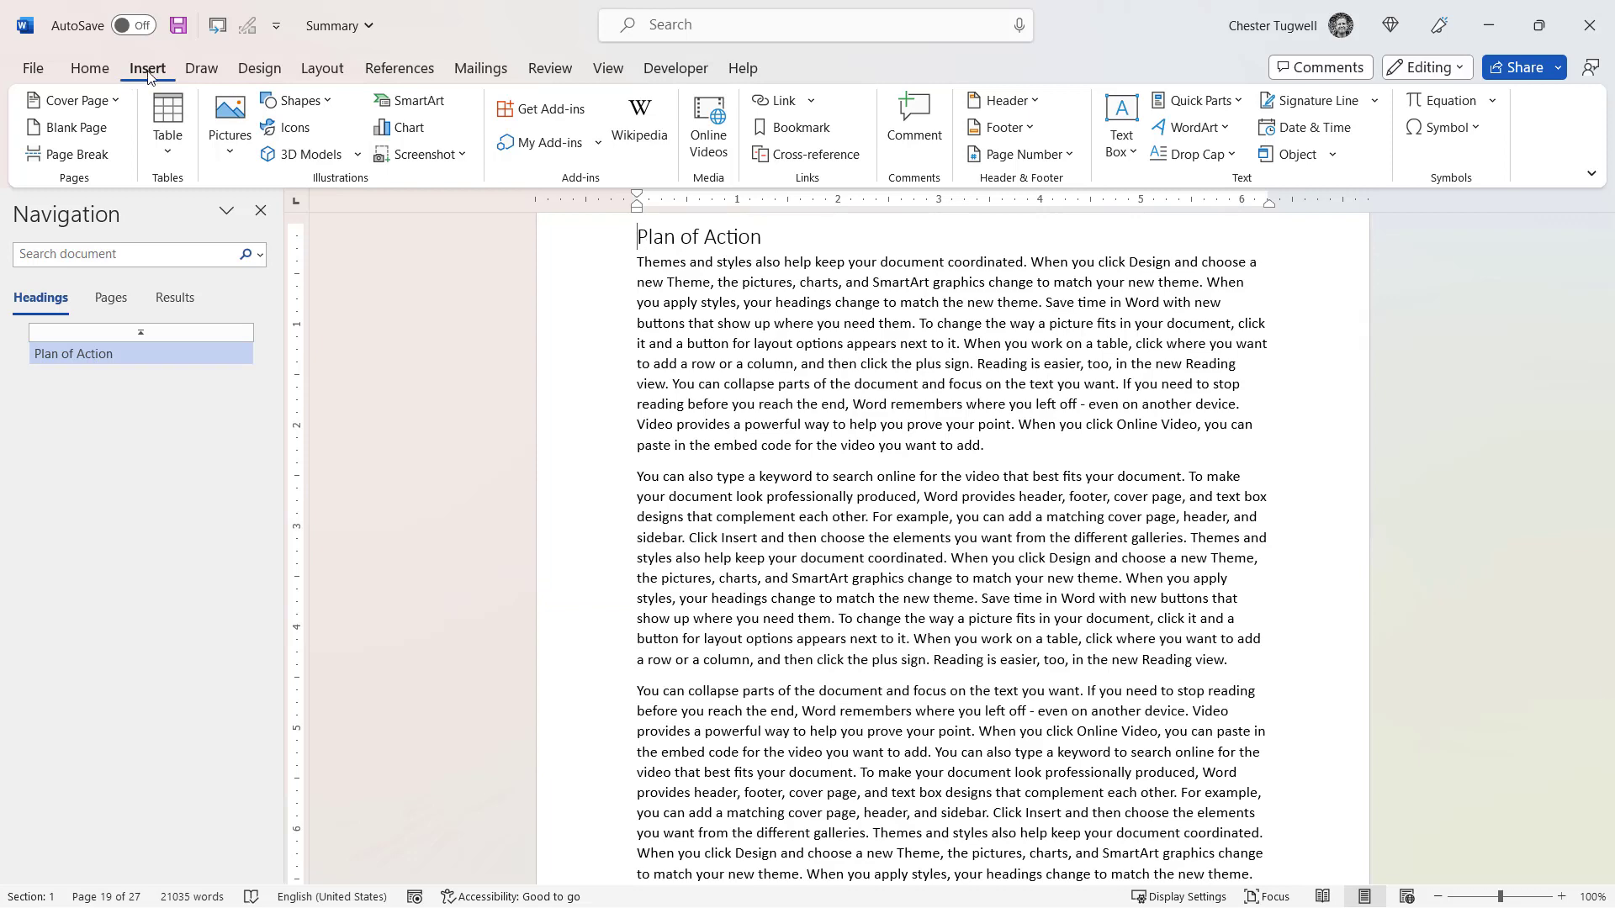
{"action": "left_click", "coordinate": [788, 132]}
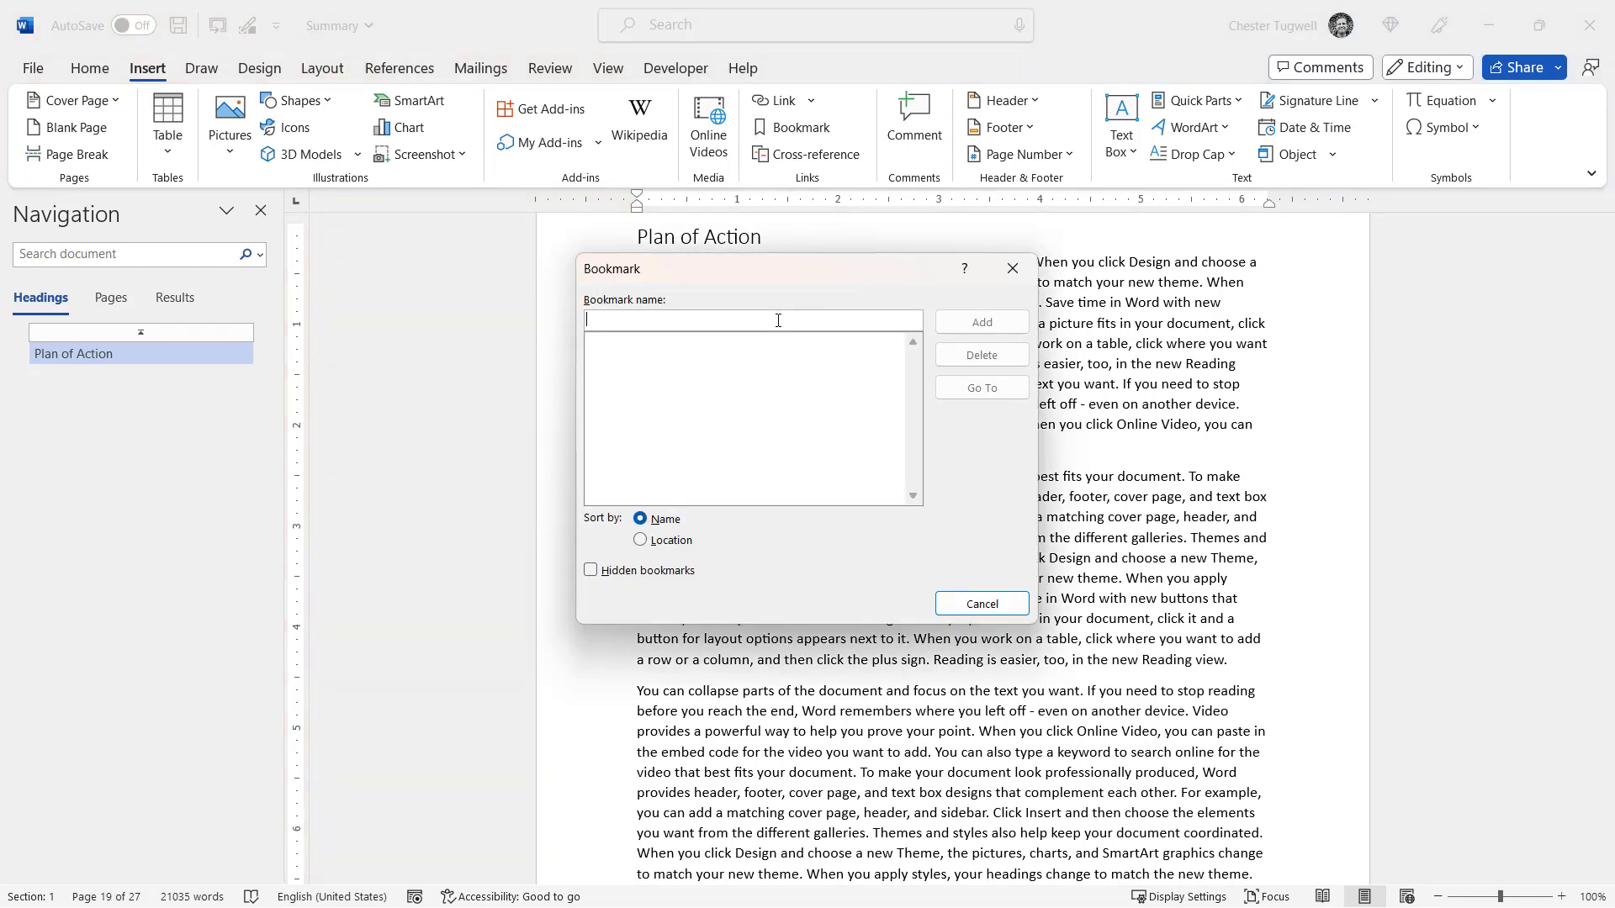
{"action": "type", "text": "poa"}
{"action": "left_click", "coordinate": [982, 324]}
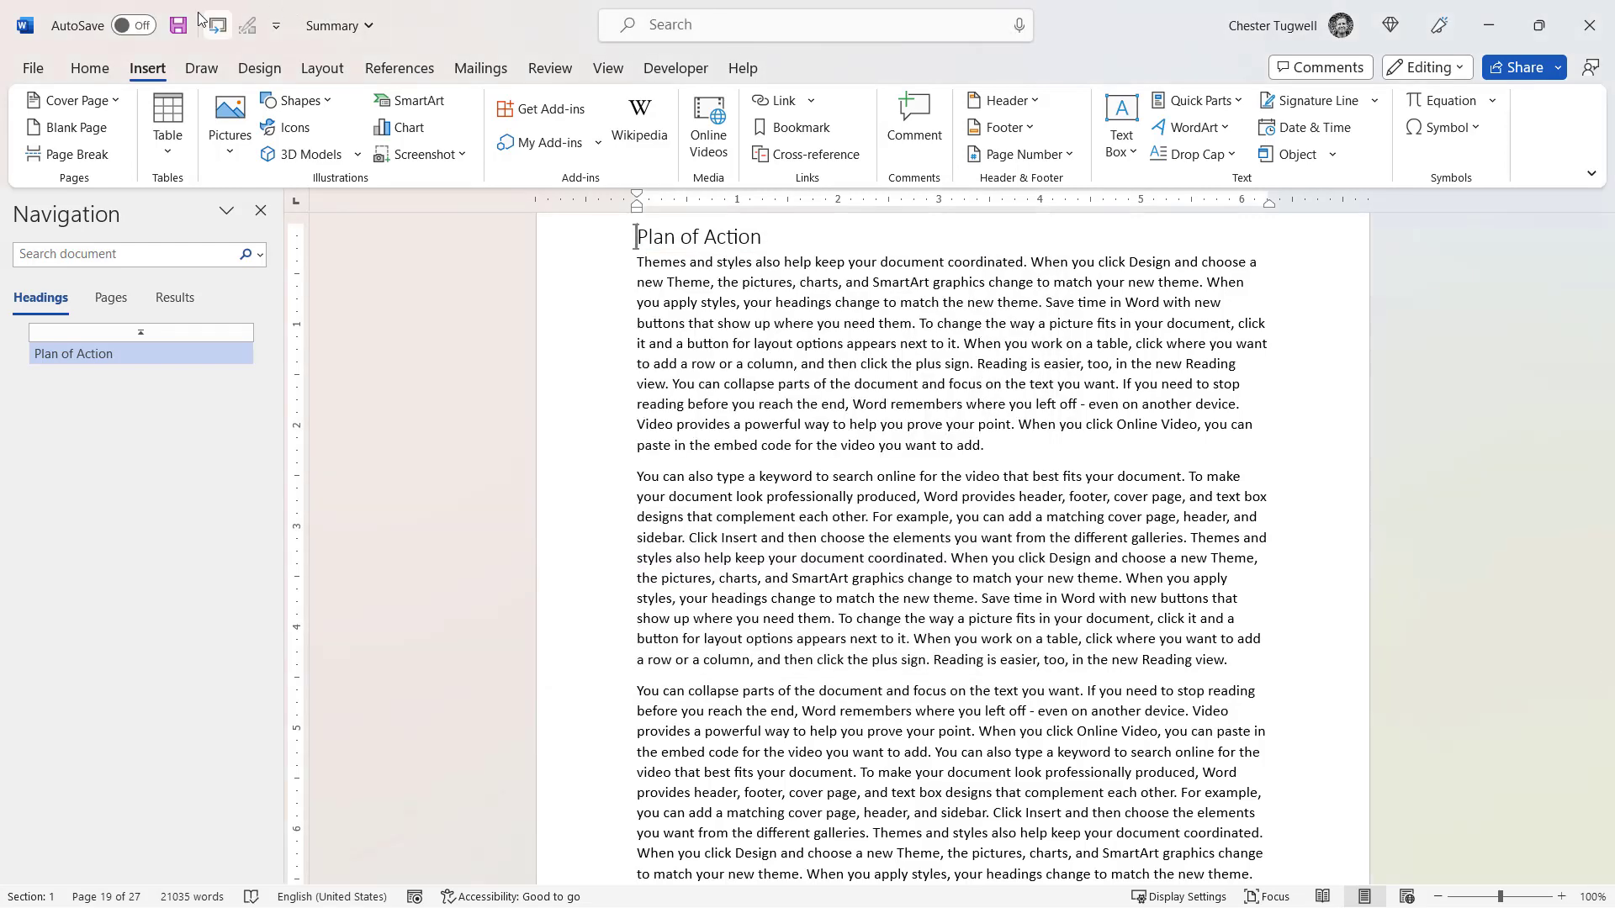
Step: Back in Excel, start a hyperlink in C6 to the Summary Word document and append "#poa" to its address
{"action": "left_click", "coordinate": [1488, 26]}
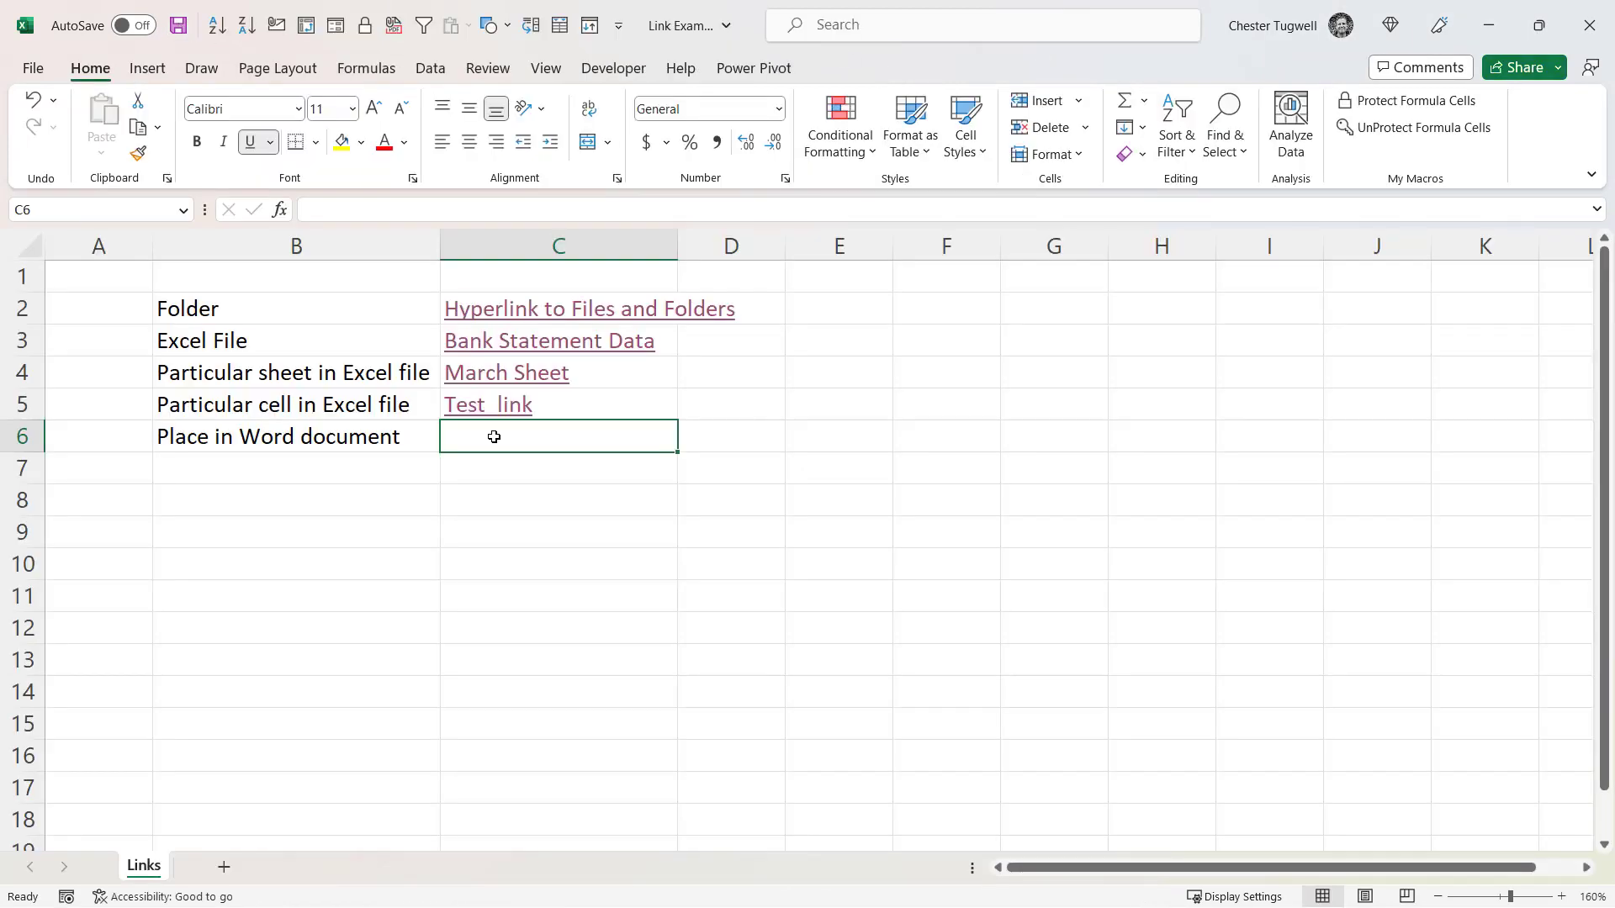
{"action": "key", "text": "ctrl+k"}
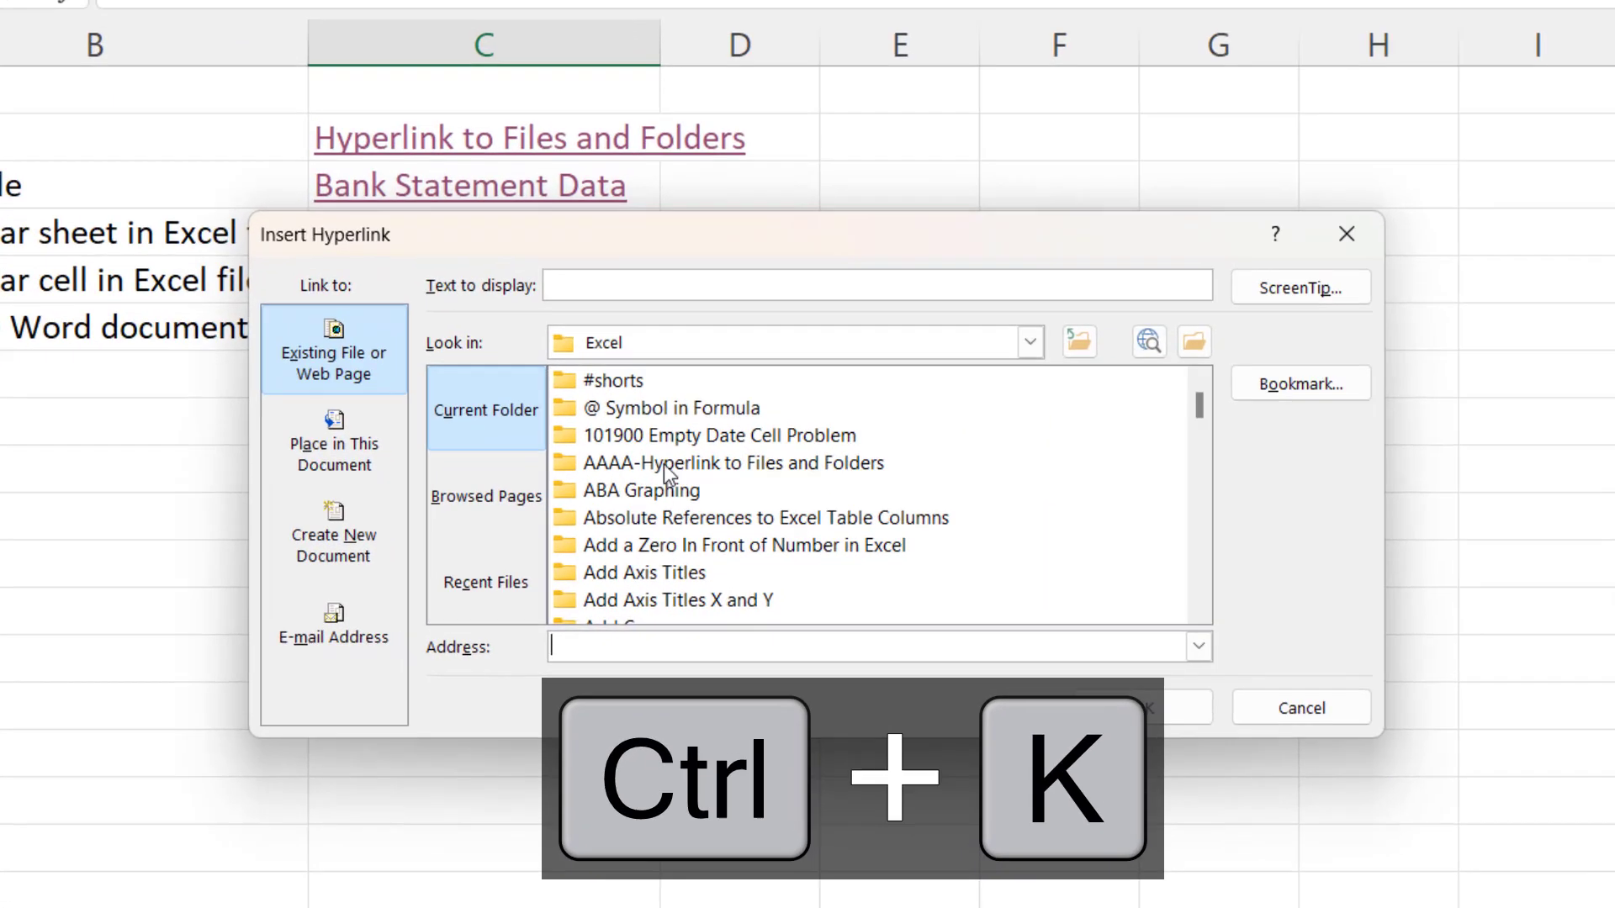
{"action": "double_click", "coordinate": [668, 454]}
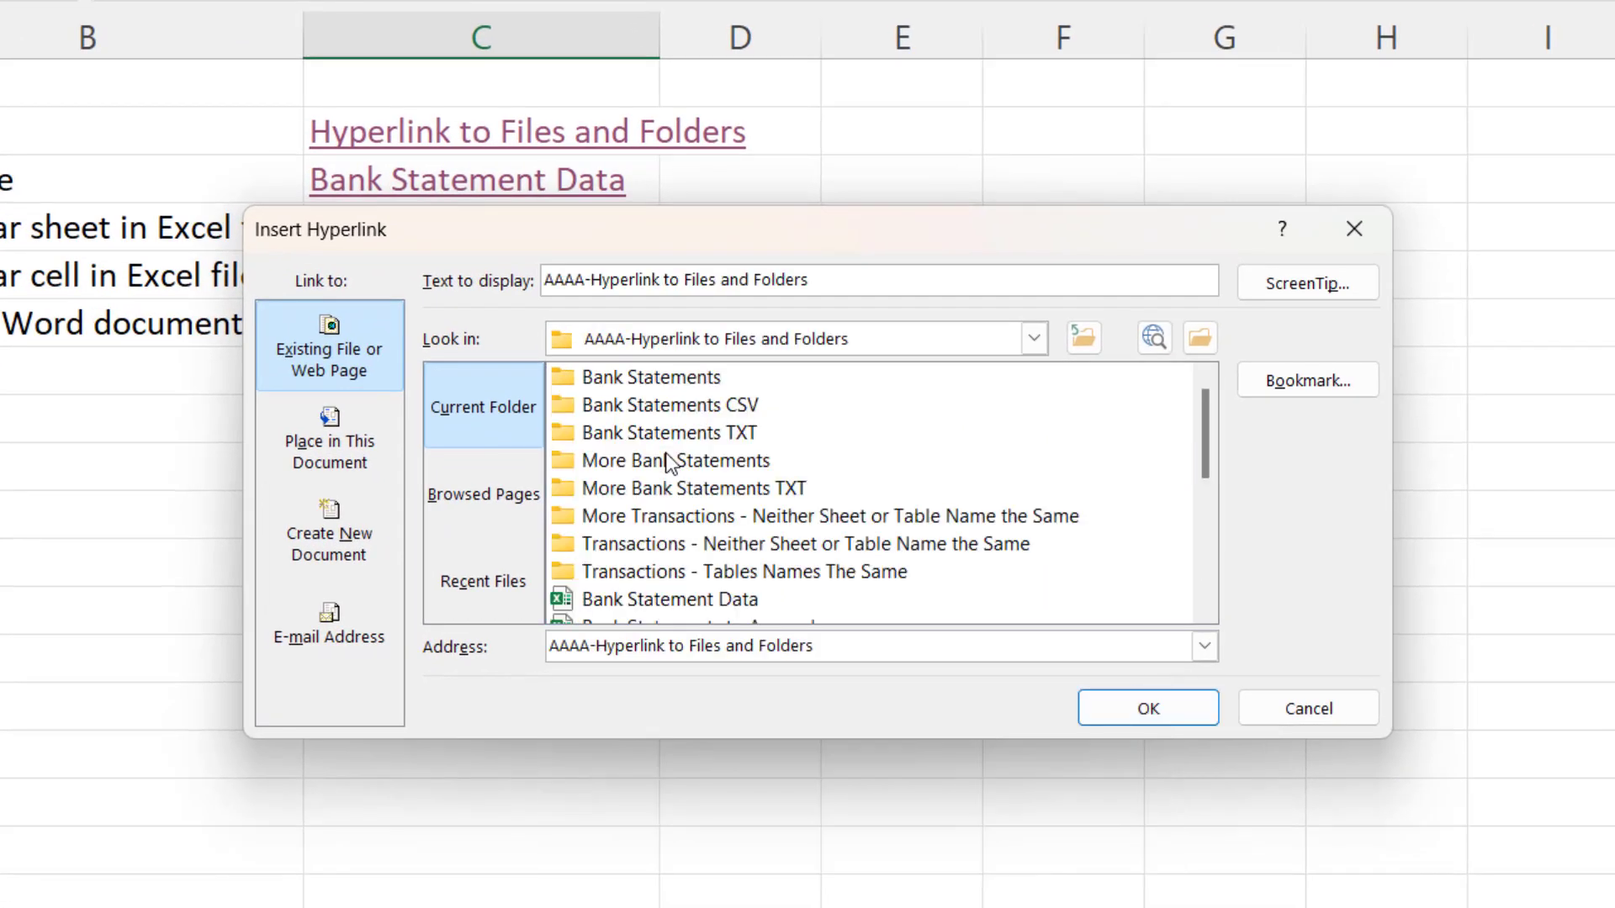
{"action": "scroll", "coordinate": [748, 484], "scroll_direction": "down", "scroll_amount": 5}
{"action": "left_click", "coordinate": [637, 514]}
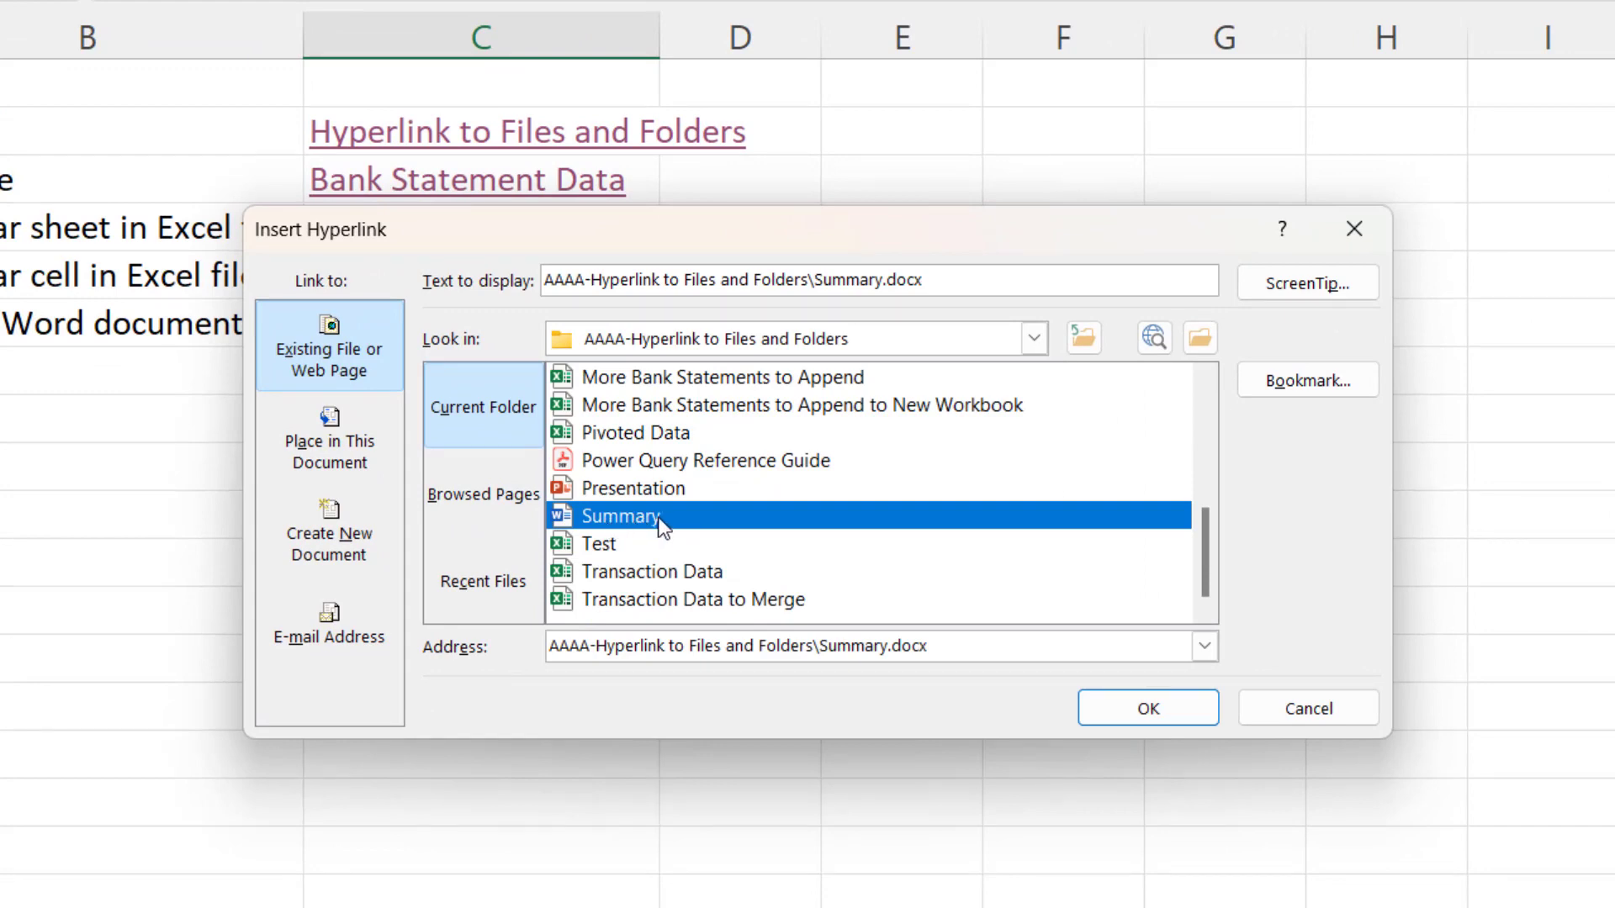
{"action": "left_click", "coordinate": [939, 651]}
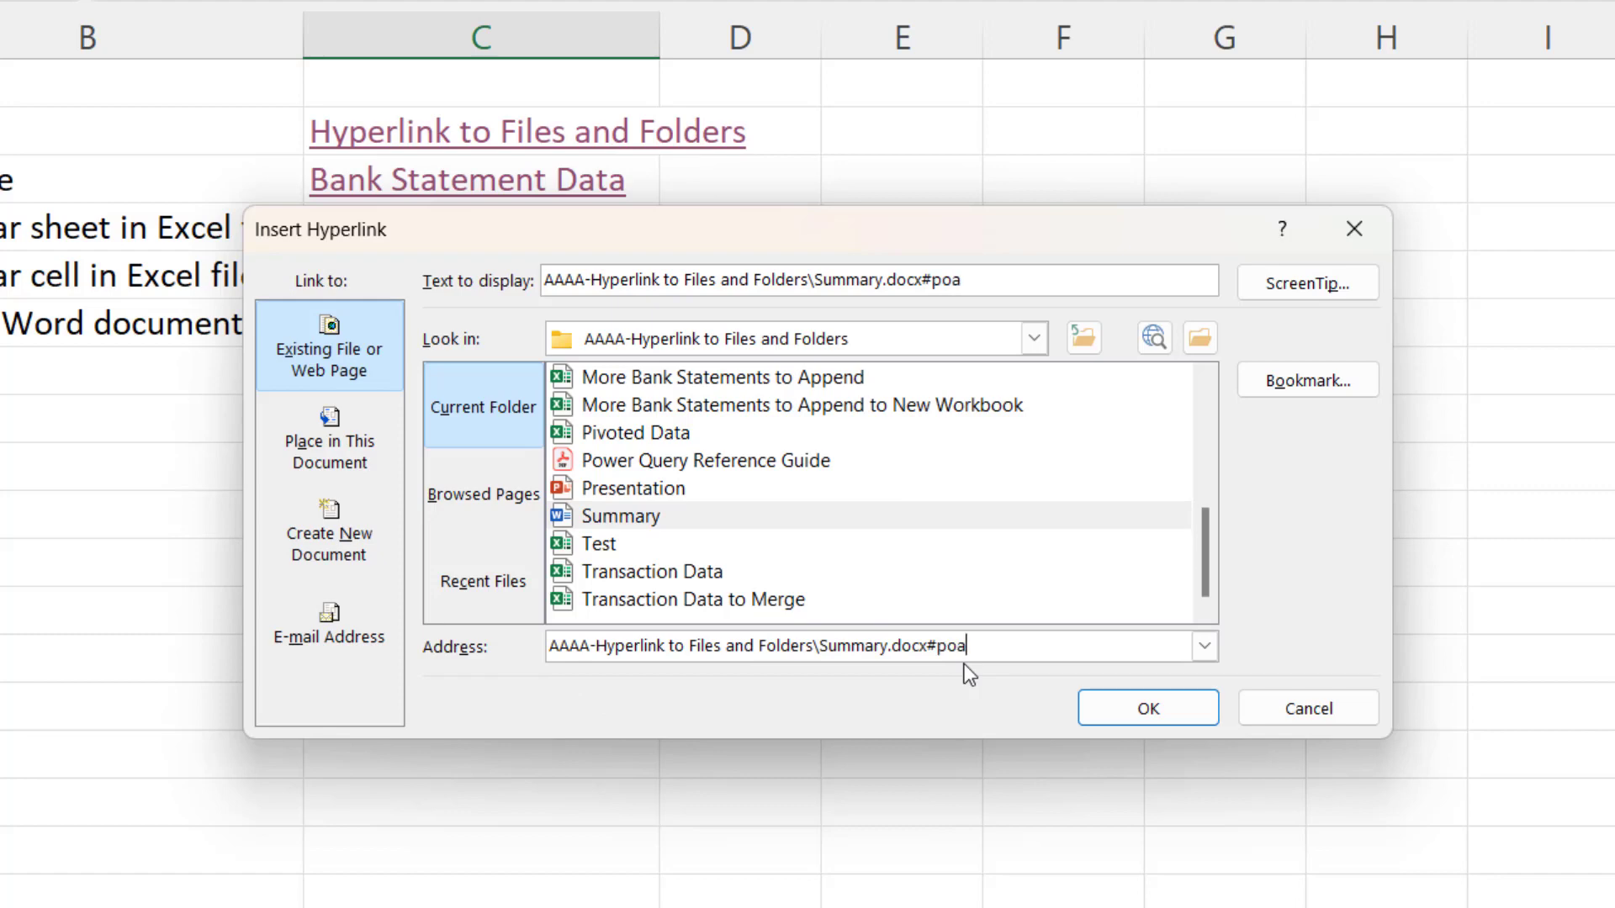
Step: Set the hyperlink's display text to "Plan of Action" and insert the link in C6
{"action": "left_click_drag", "start_coordinate": [975, 278], "coordinate": [478, 249]}
{"action": "type", "text": "Po"}
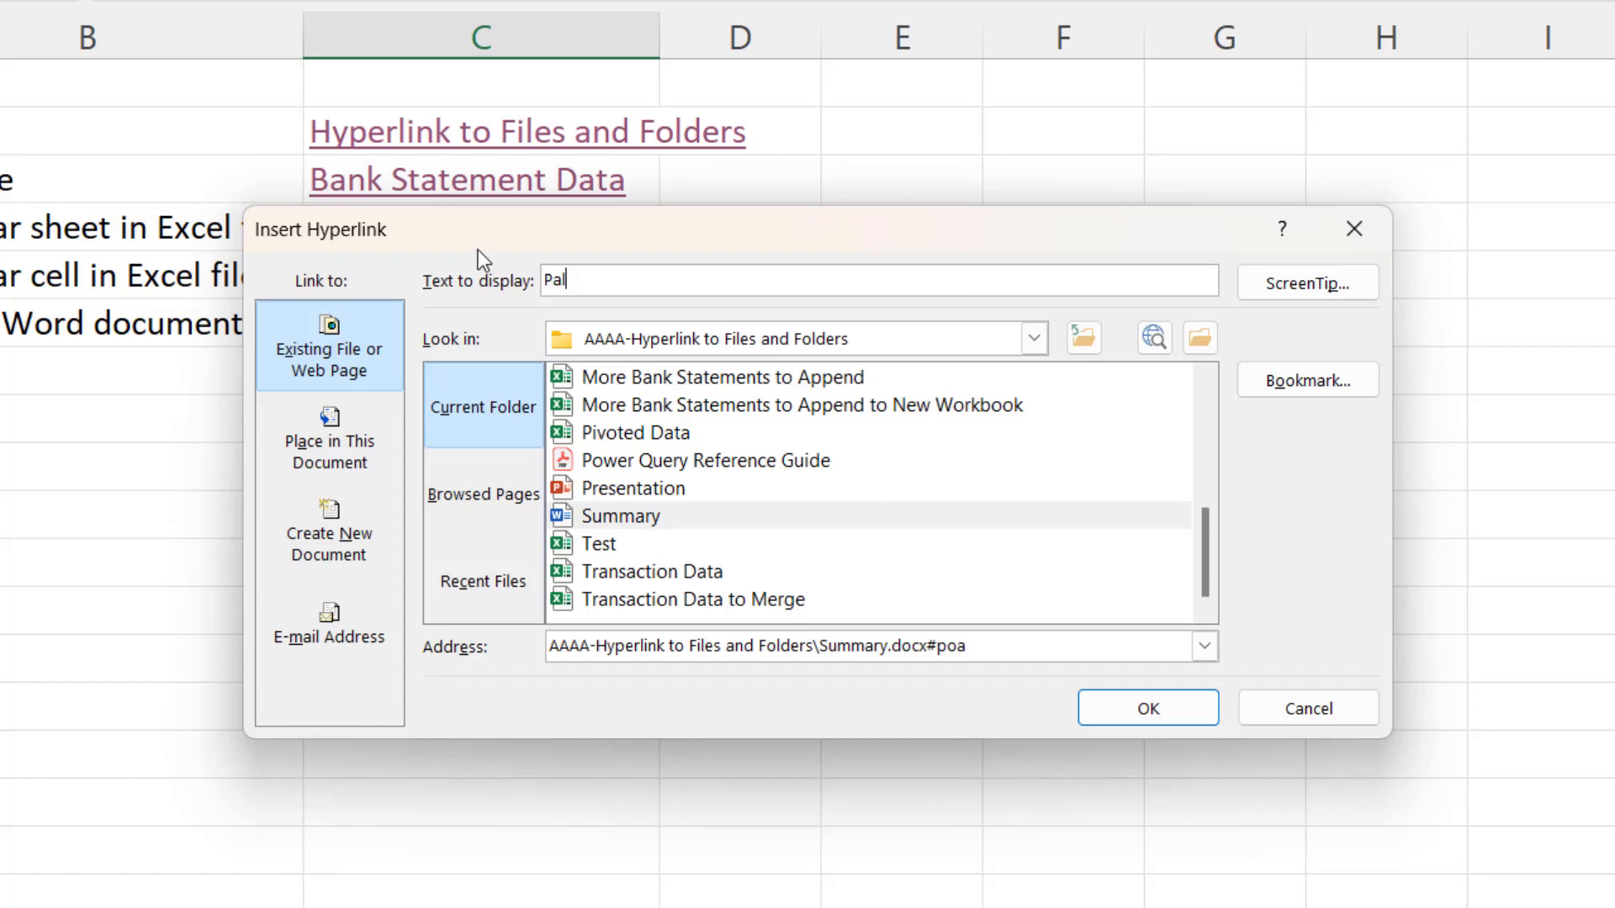
{"action": "key", "text": "BackSpace"}
{"action": "type", "text": "lan of Action"}
{"action": "left_click", "coordinate": [1172, 705]}
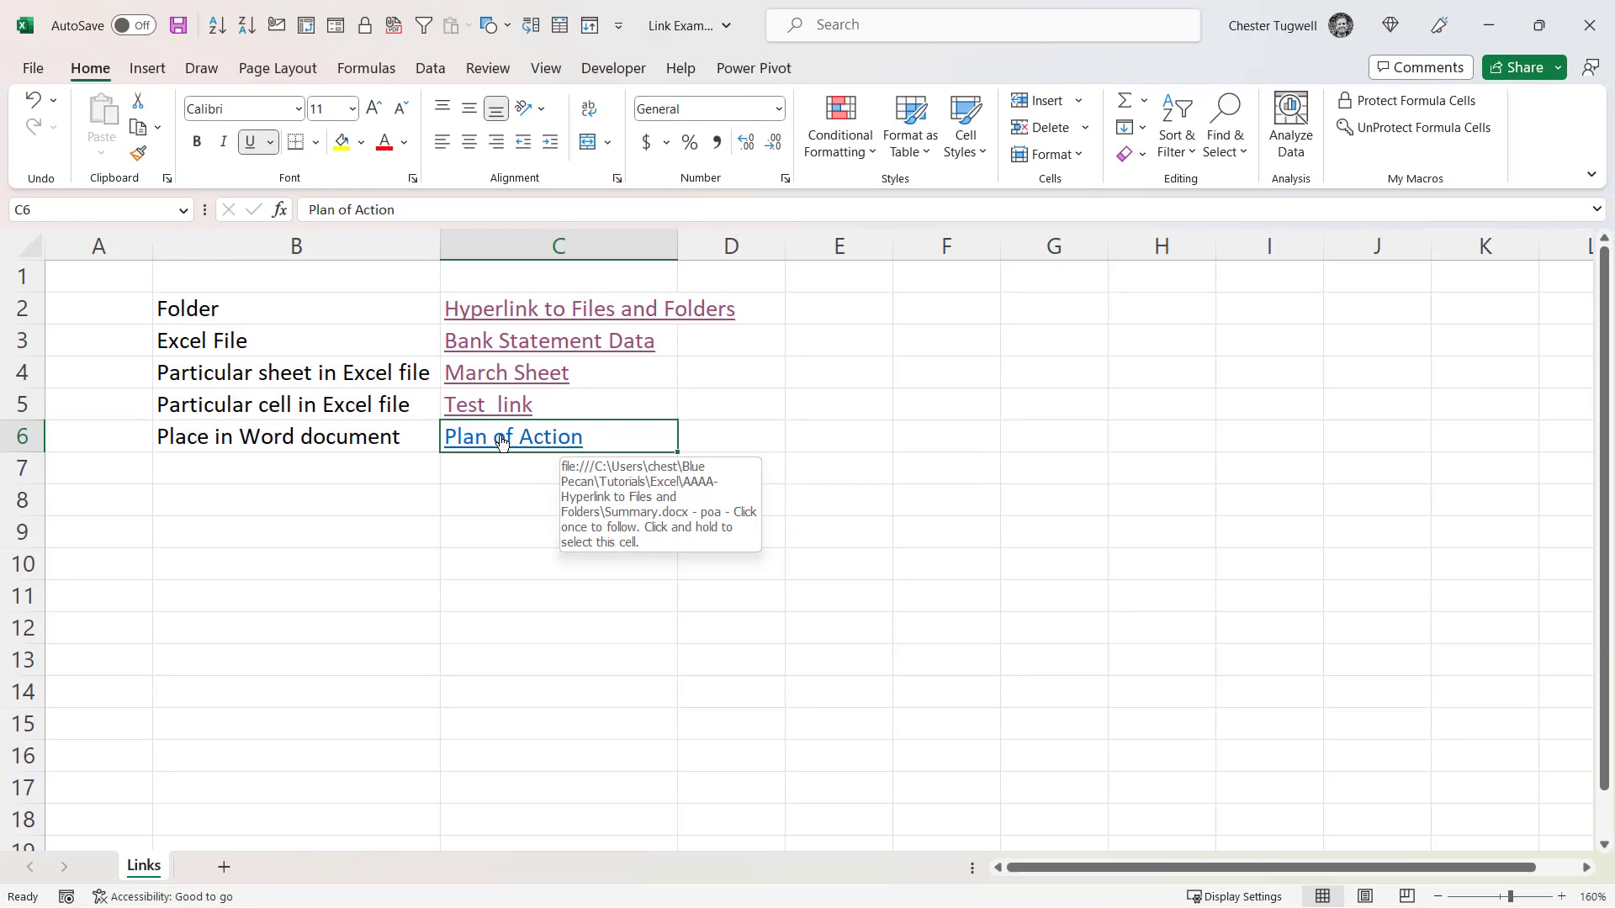
Step: View the contents of the "AAAA-Hyperlink to Files and Folders" folder in File Explorer
{"action": "left_click", "coordinate": [395, 341]}
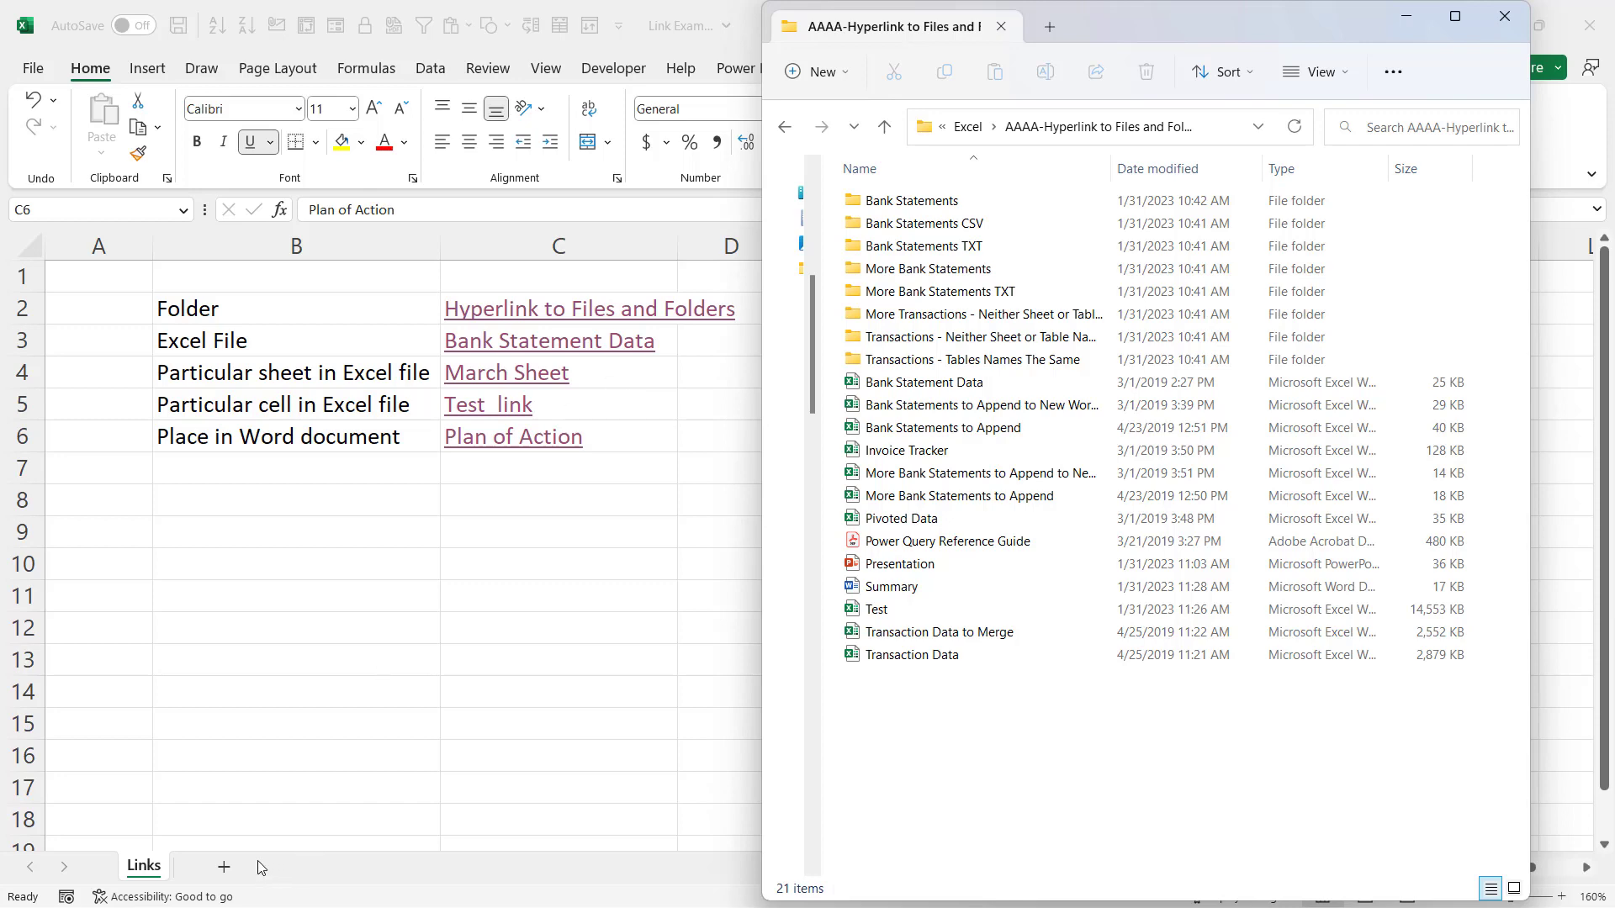
Step: Add a new worksheet and bring the file list of the "AAAA-Hyperlink to Files and Folders" folder into the Power Query Editor for transforming
{"action": "left_click", "coordinate": [224, 870]}
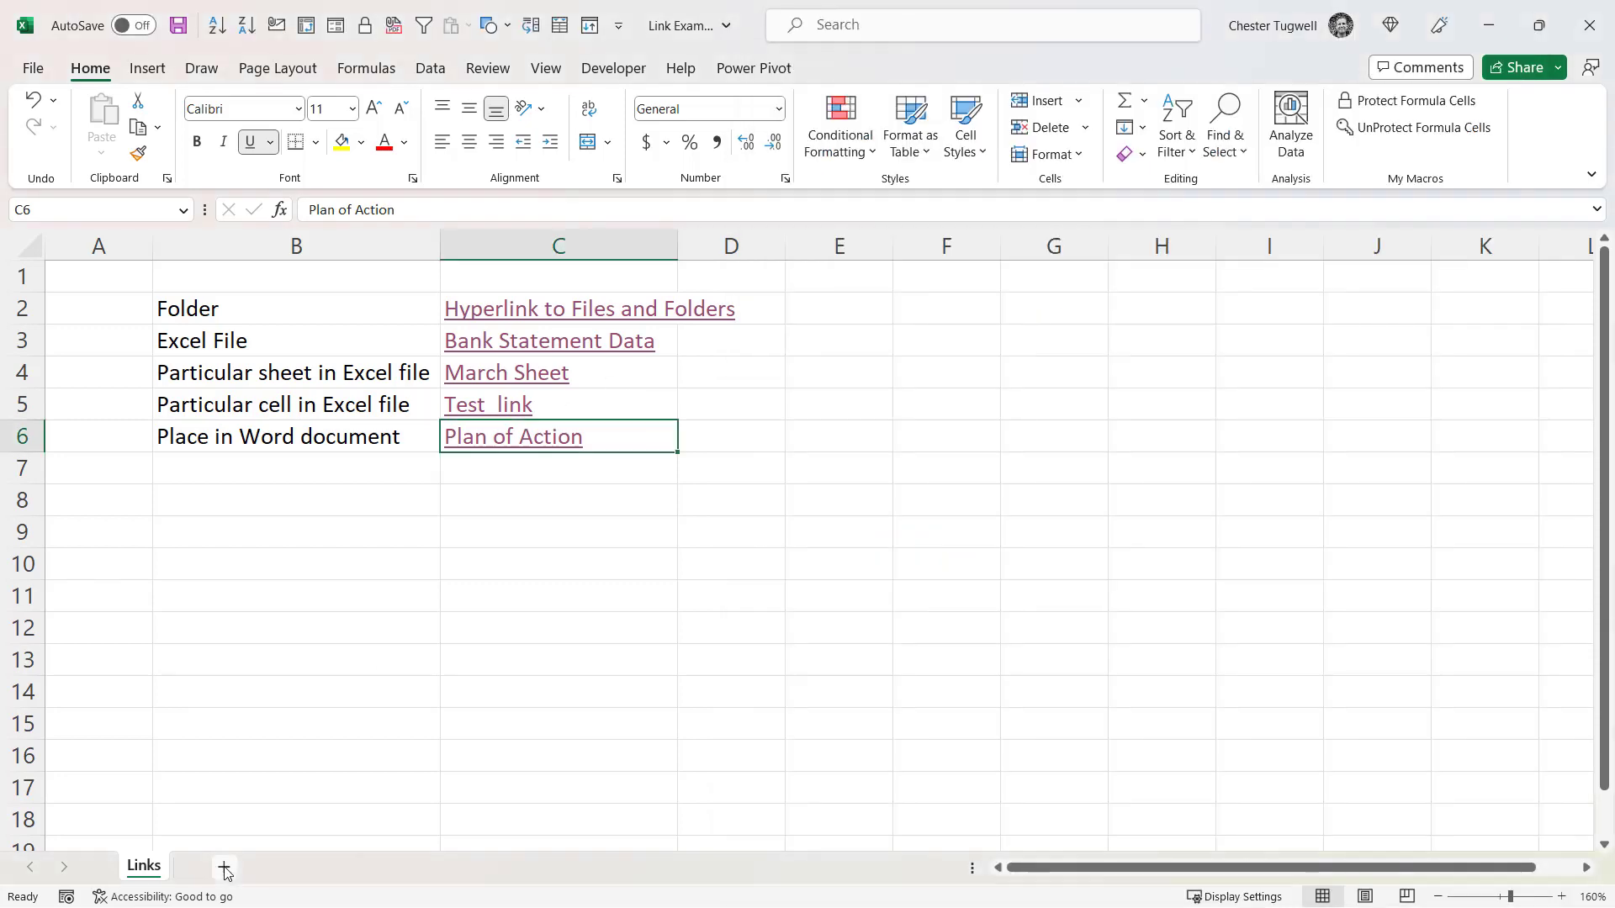
{"action": "left_click", "coordinate": [225, 870]}
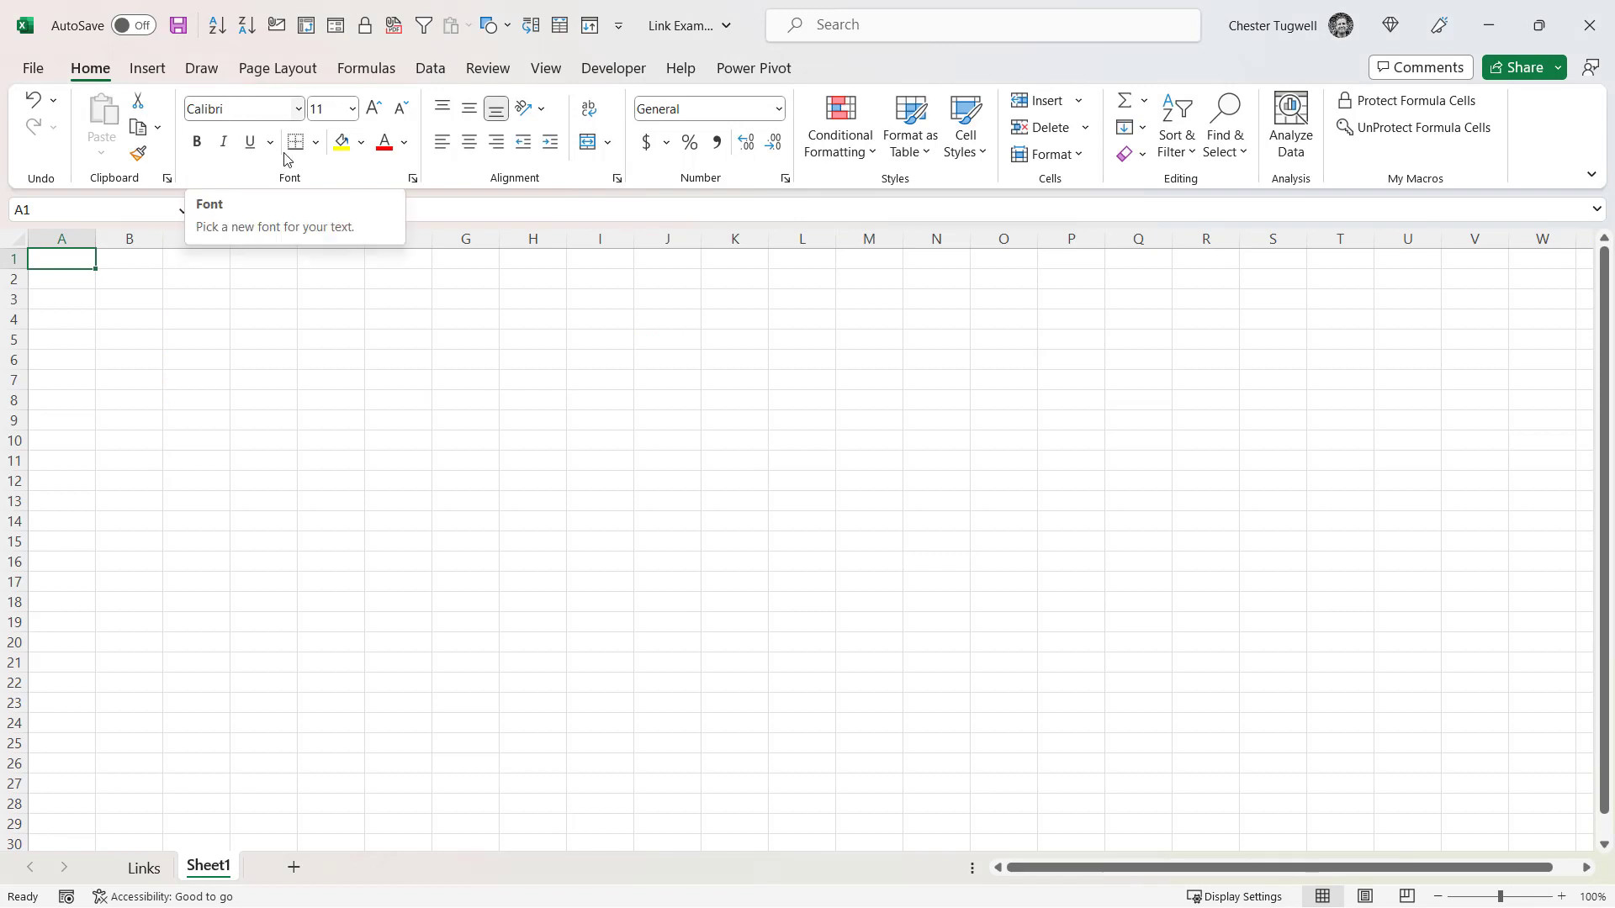
{"action": "left_click", "coordinate": [433, 74]}
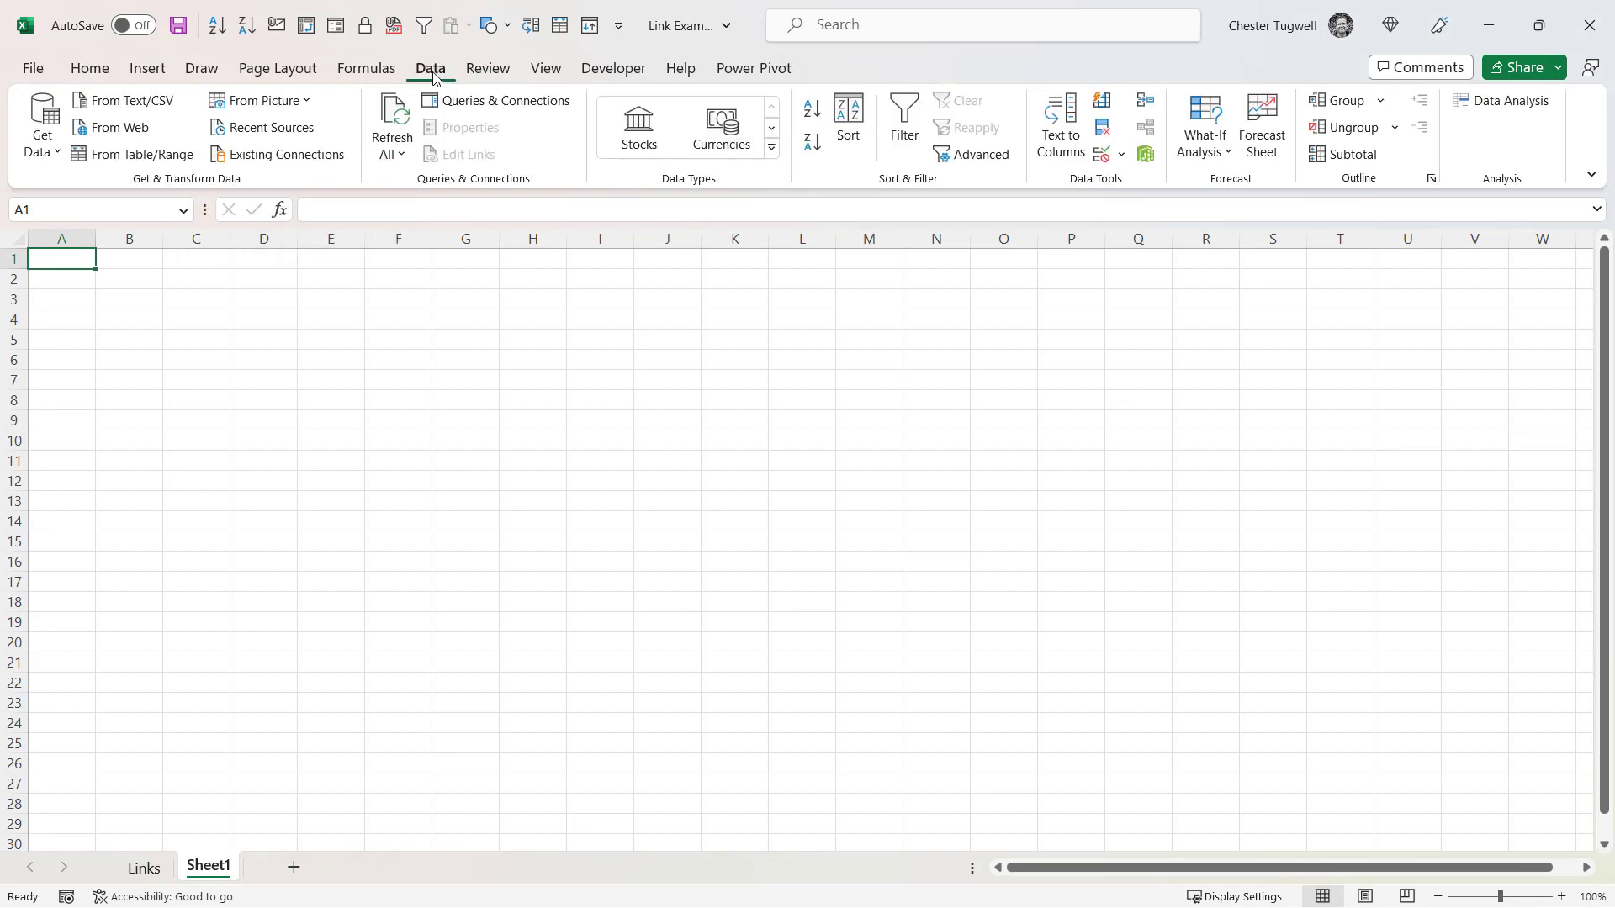
{"action": "left_click", "coordinate": [43, 143]}
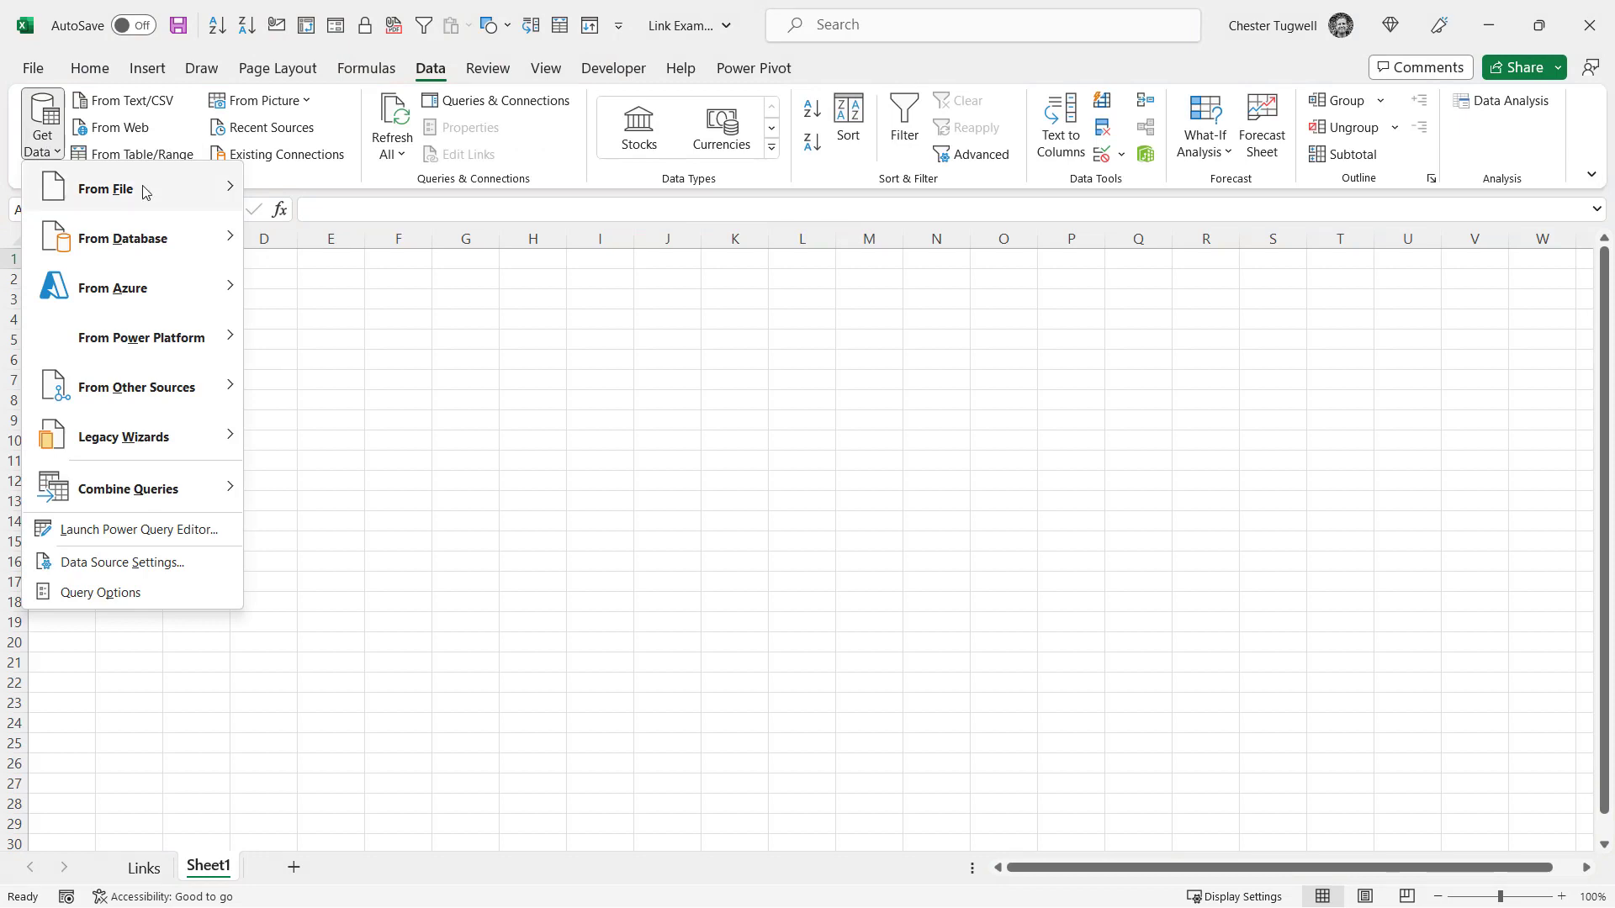
{"action": "mouse_move", "coordinate": [147, 193]}
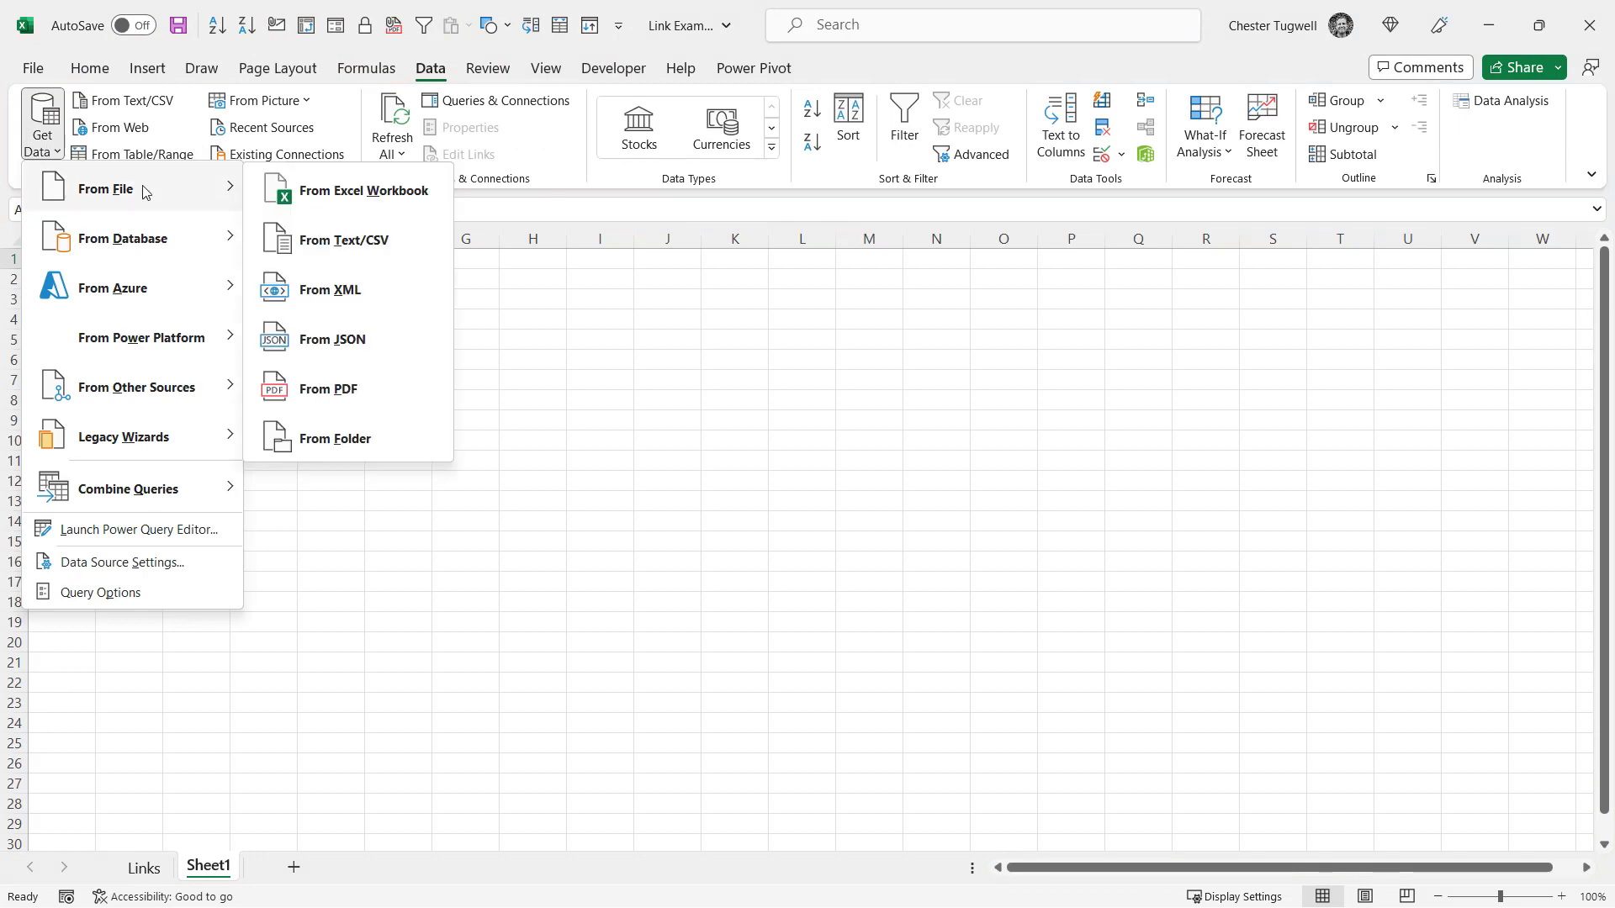
{"action": "left_click", "coordinate": [322, 441]}
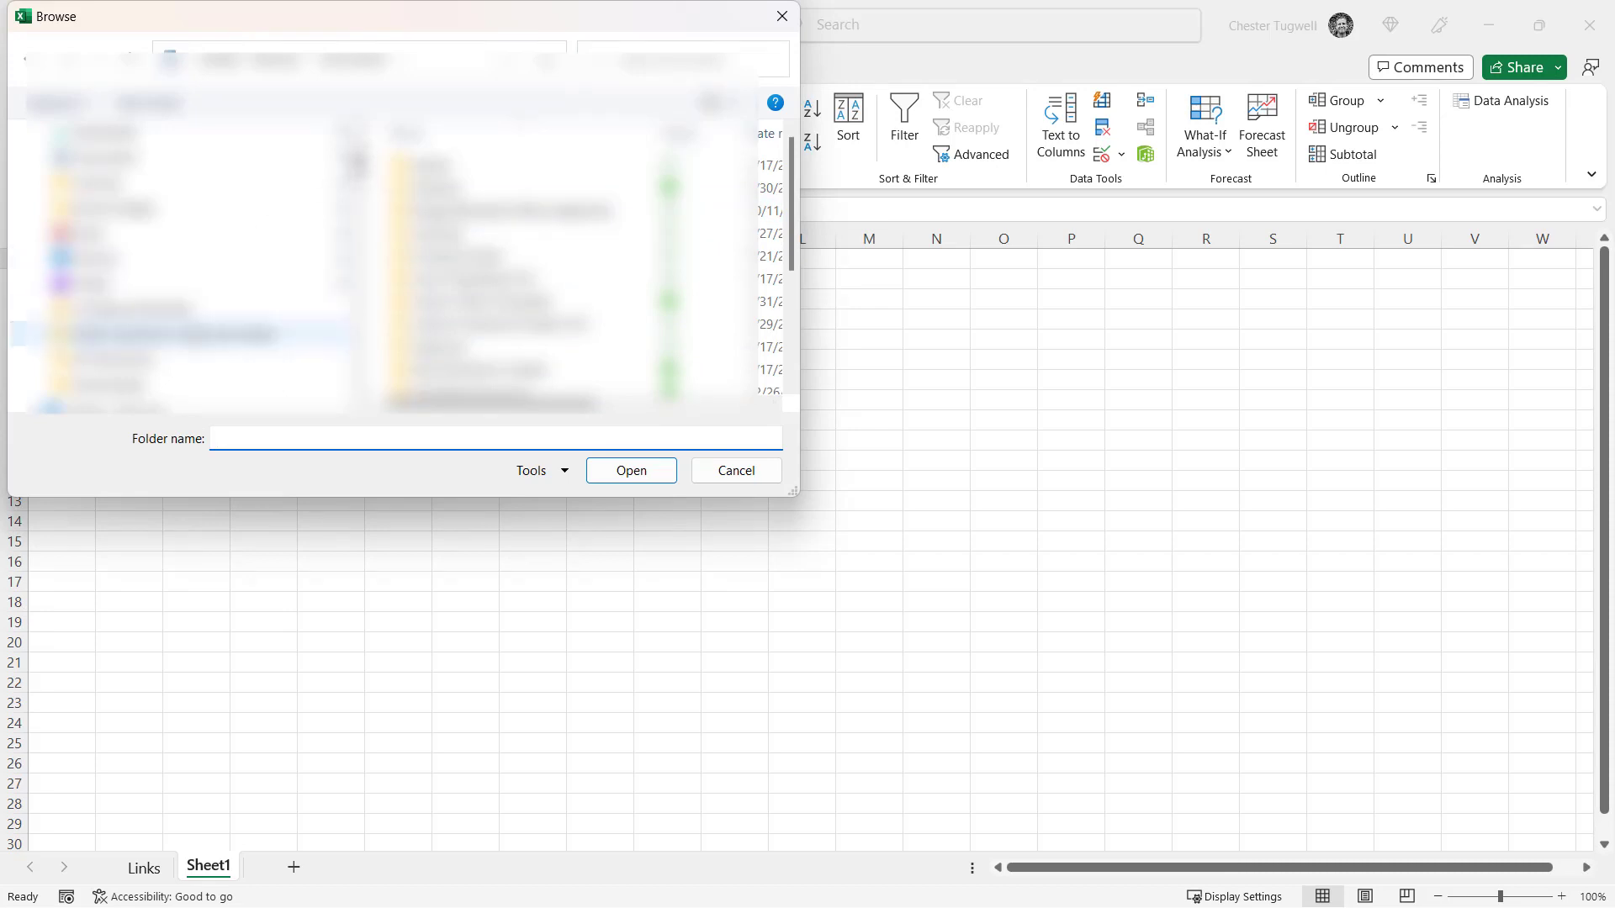
{"action": "left_click", "coordinate": [168, 334]}
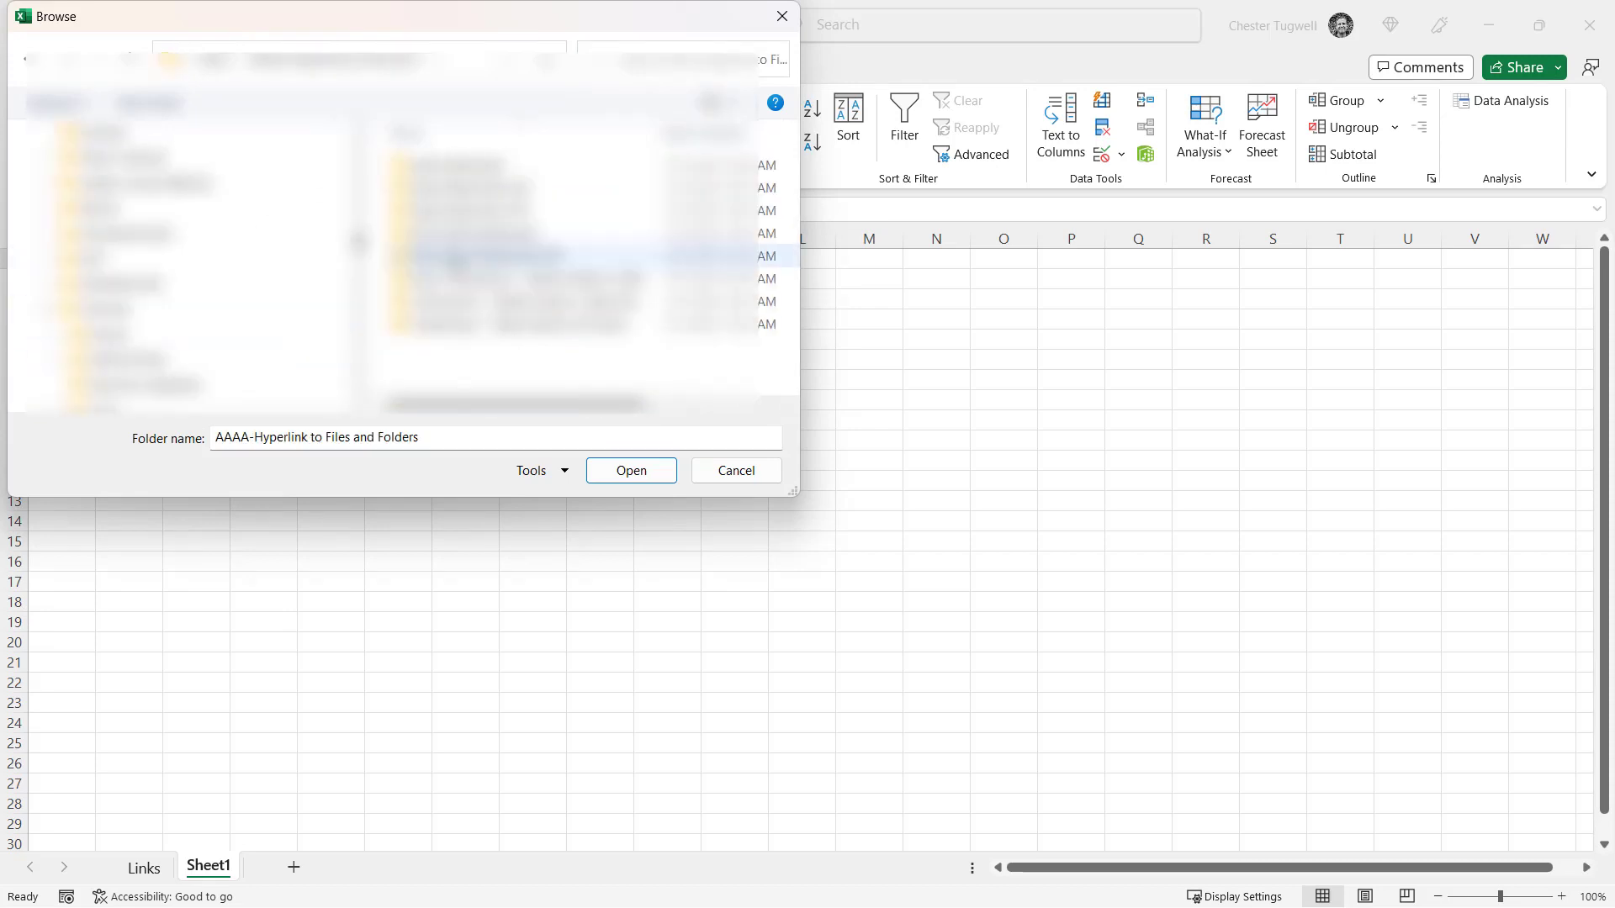
{"action": "left_click", "coordinate": [613, 472]}
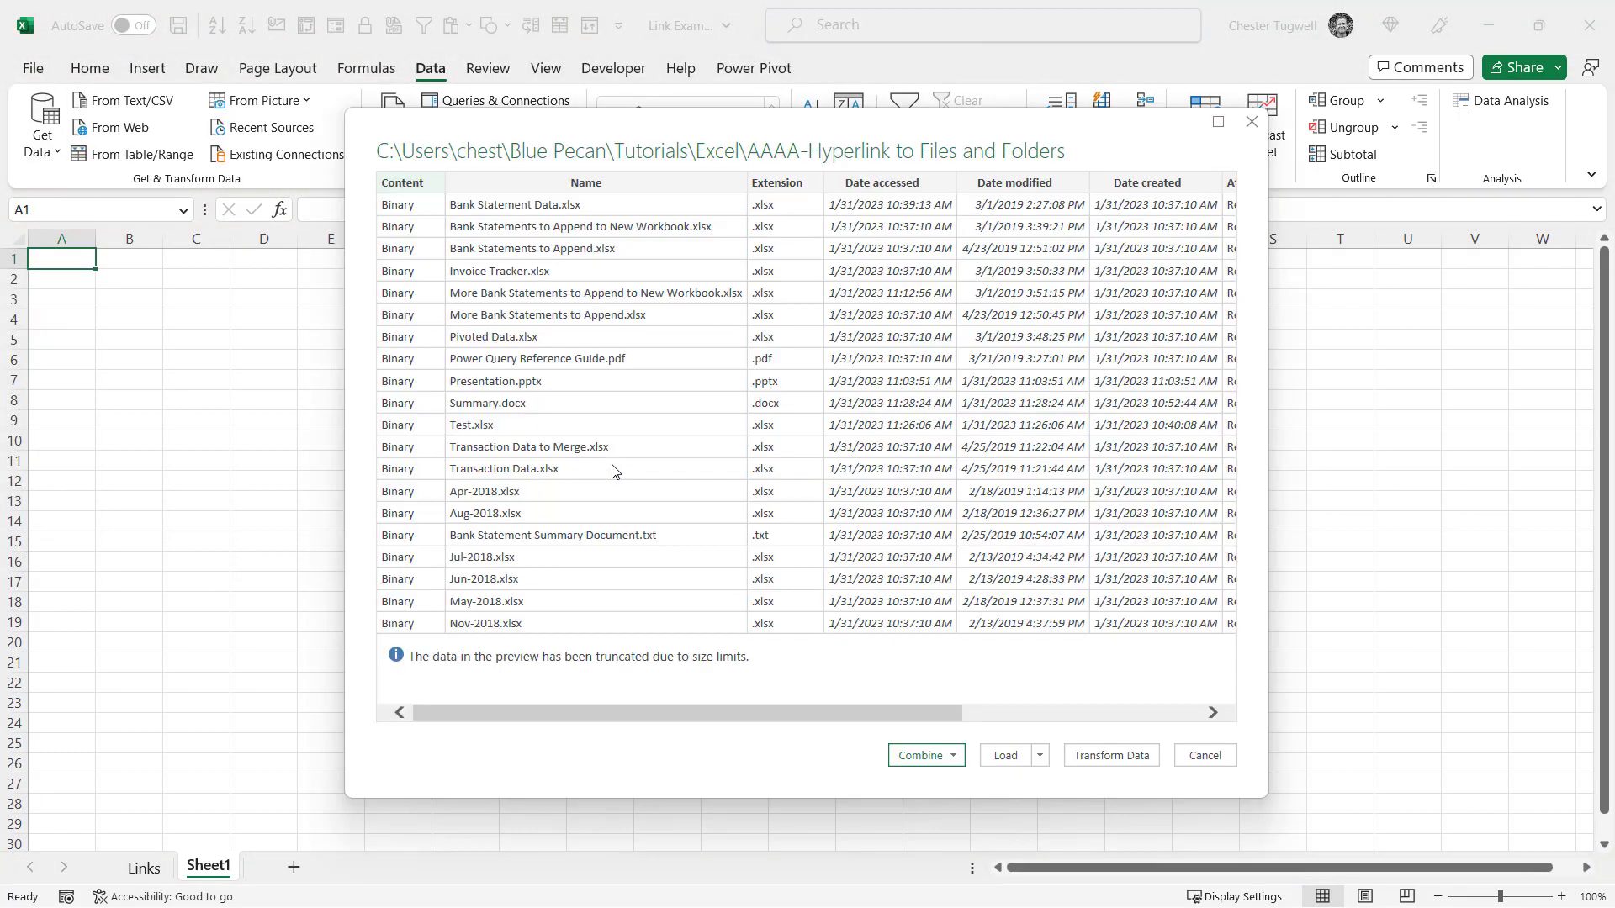
{"action": "left_click", "coordinate": [1111, 755]}
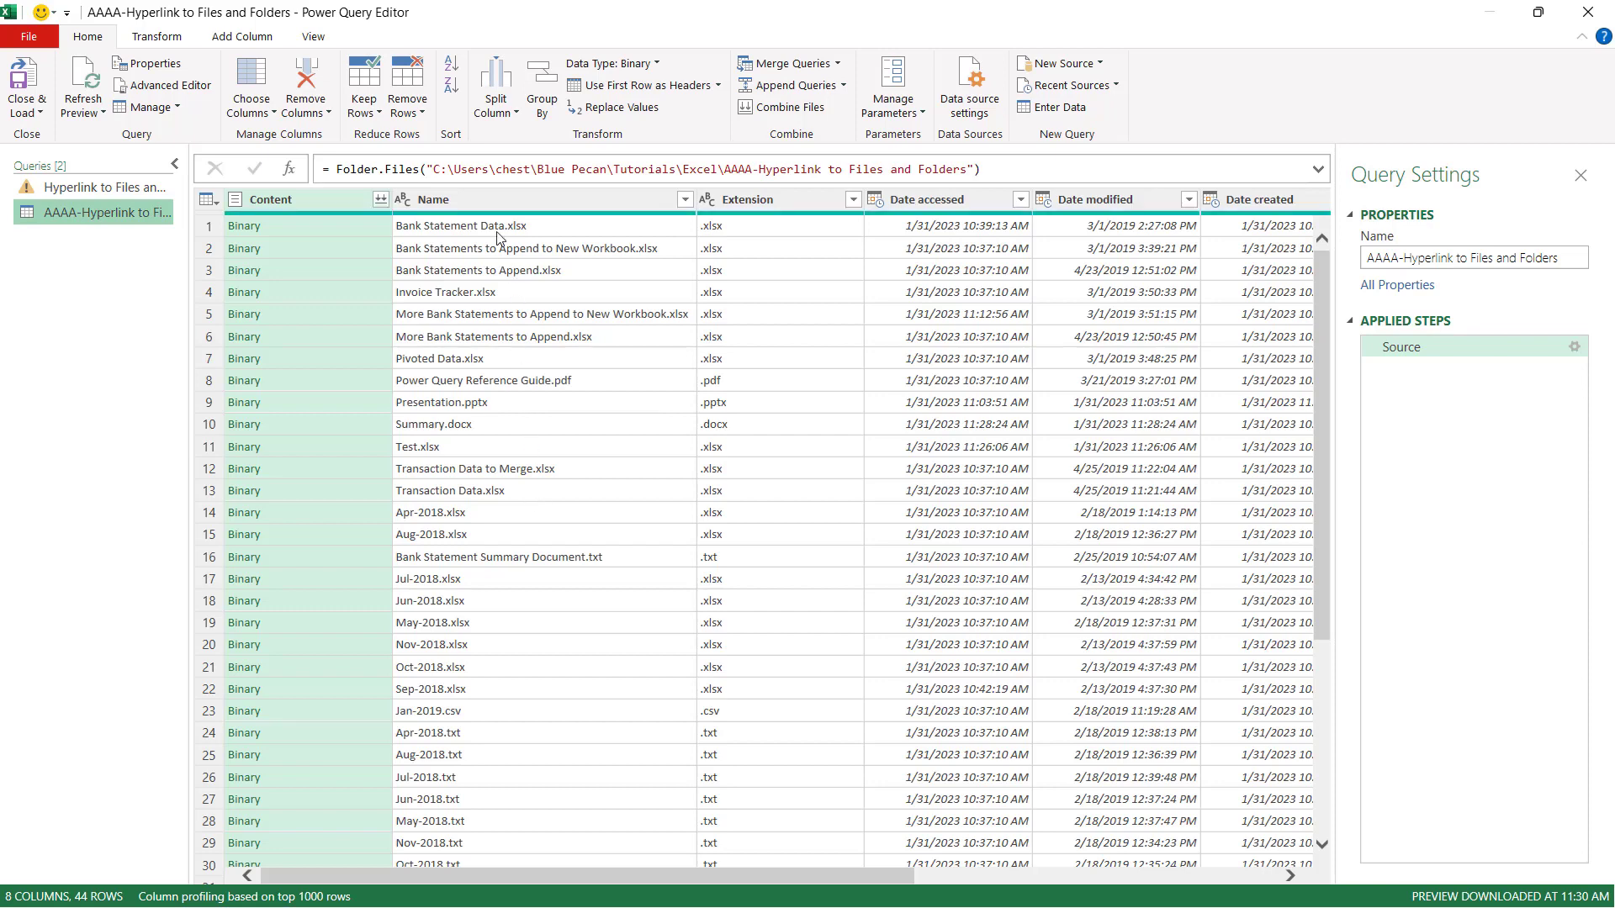
Step: Keep only the Name and Folder Path columns in the query and remove all other columns
{"action": "left_click", "coordinate": [481, 199]}
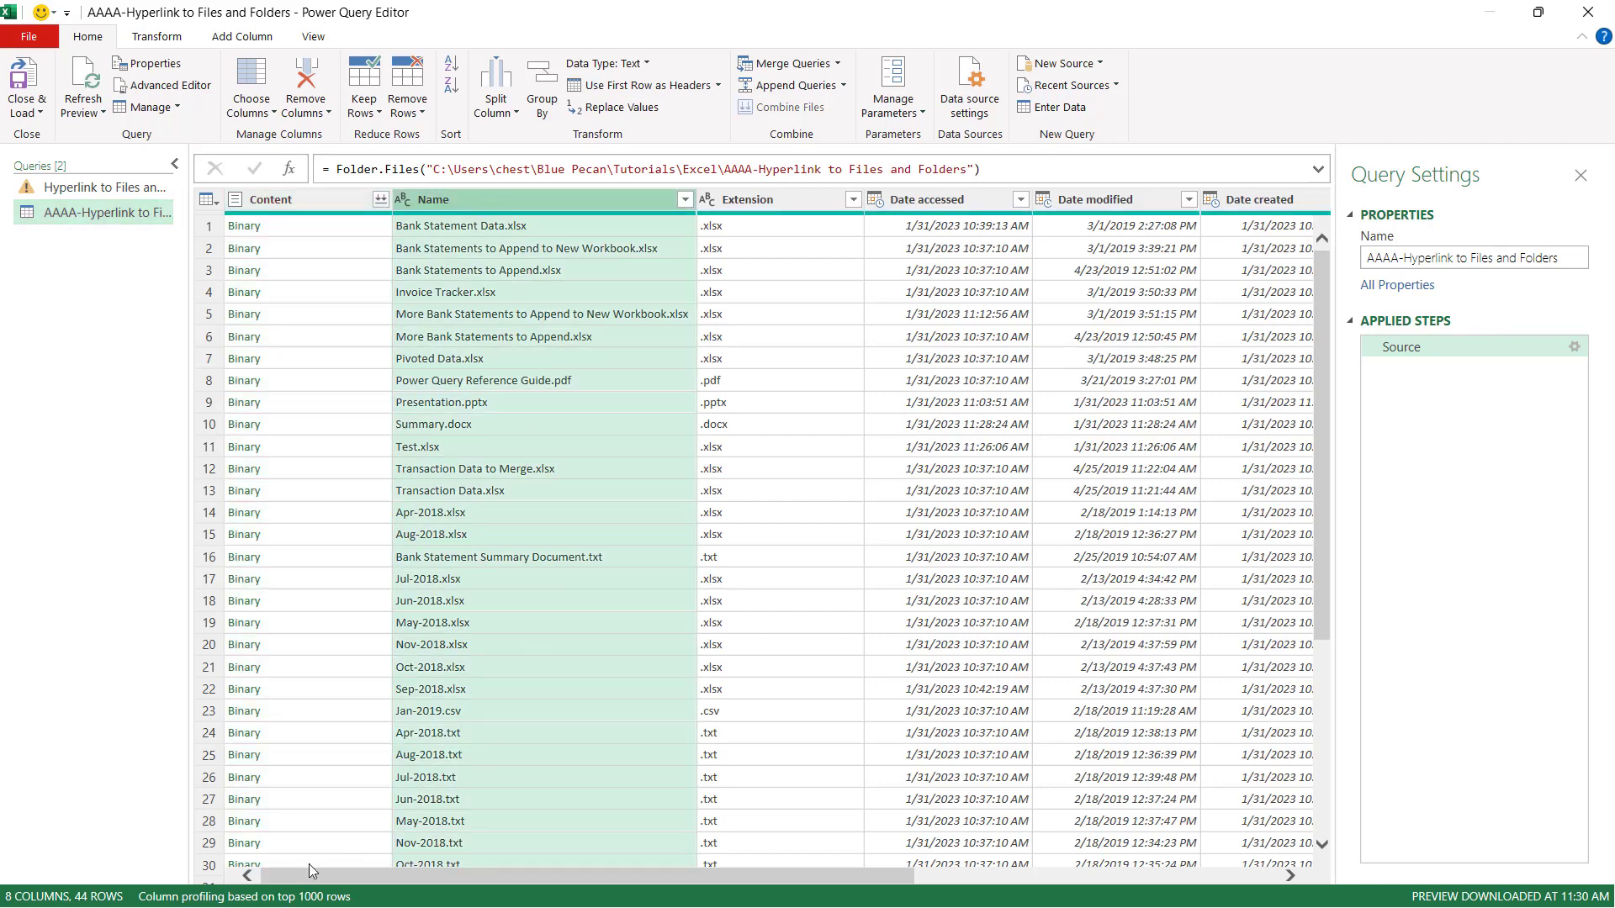
{"action": "left_click_drag", "start_coordinate": [1288, 877], "coordinate": [1289, 879]}
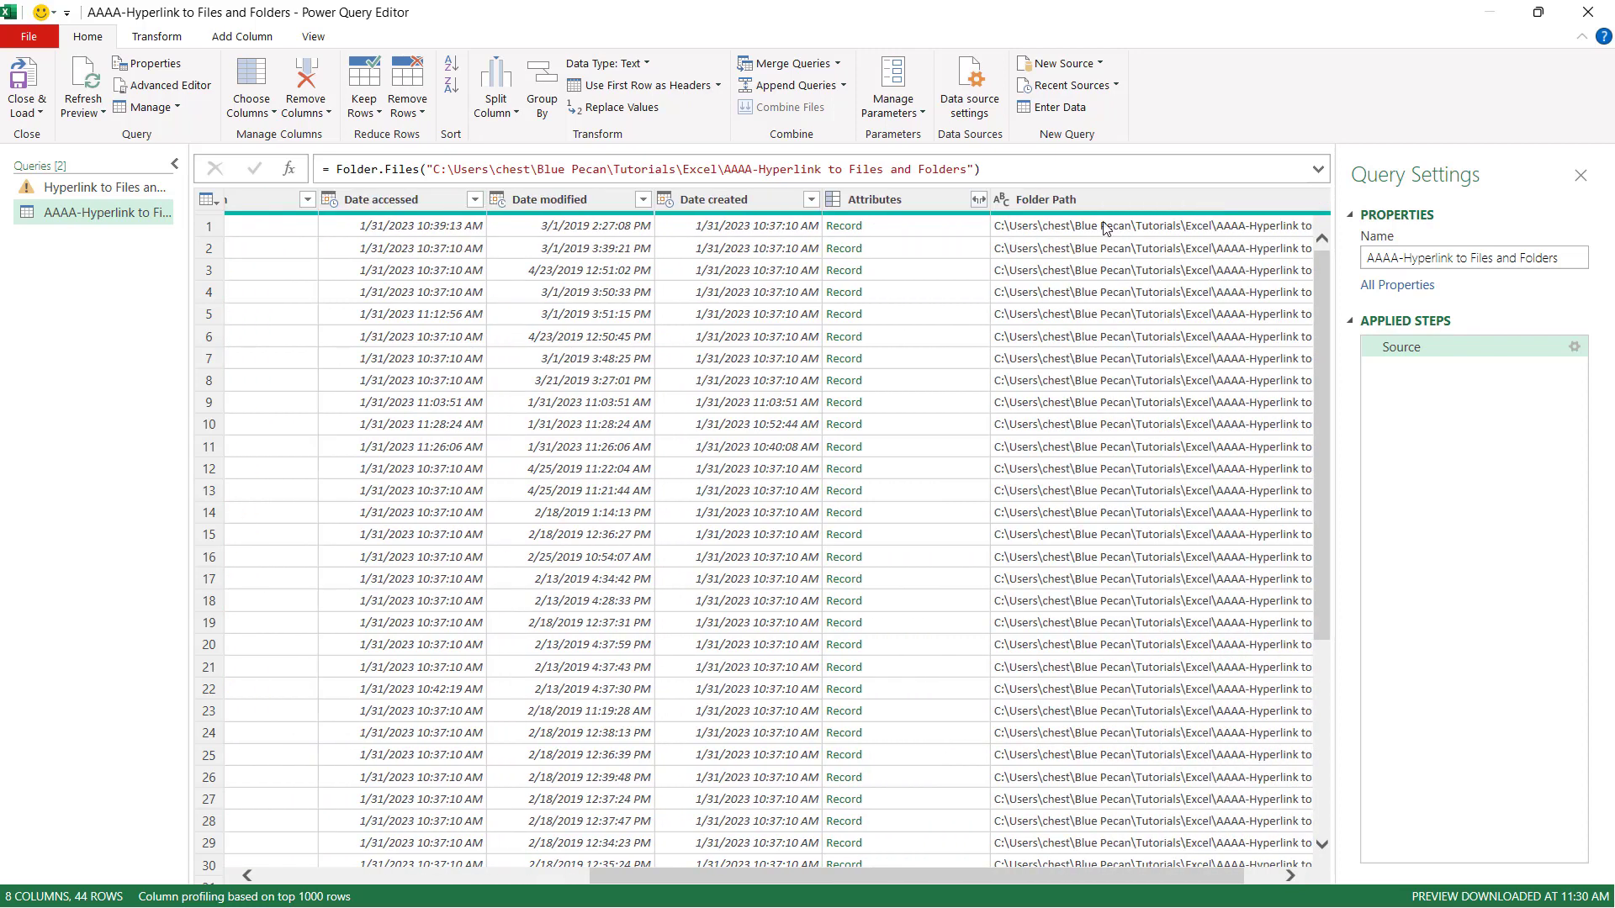
{"action": "left_click", "coordinate": [1086, 199]}
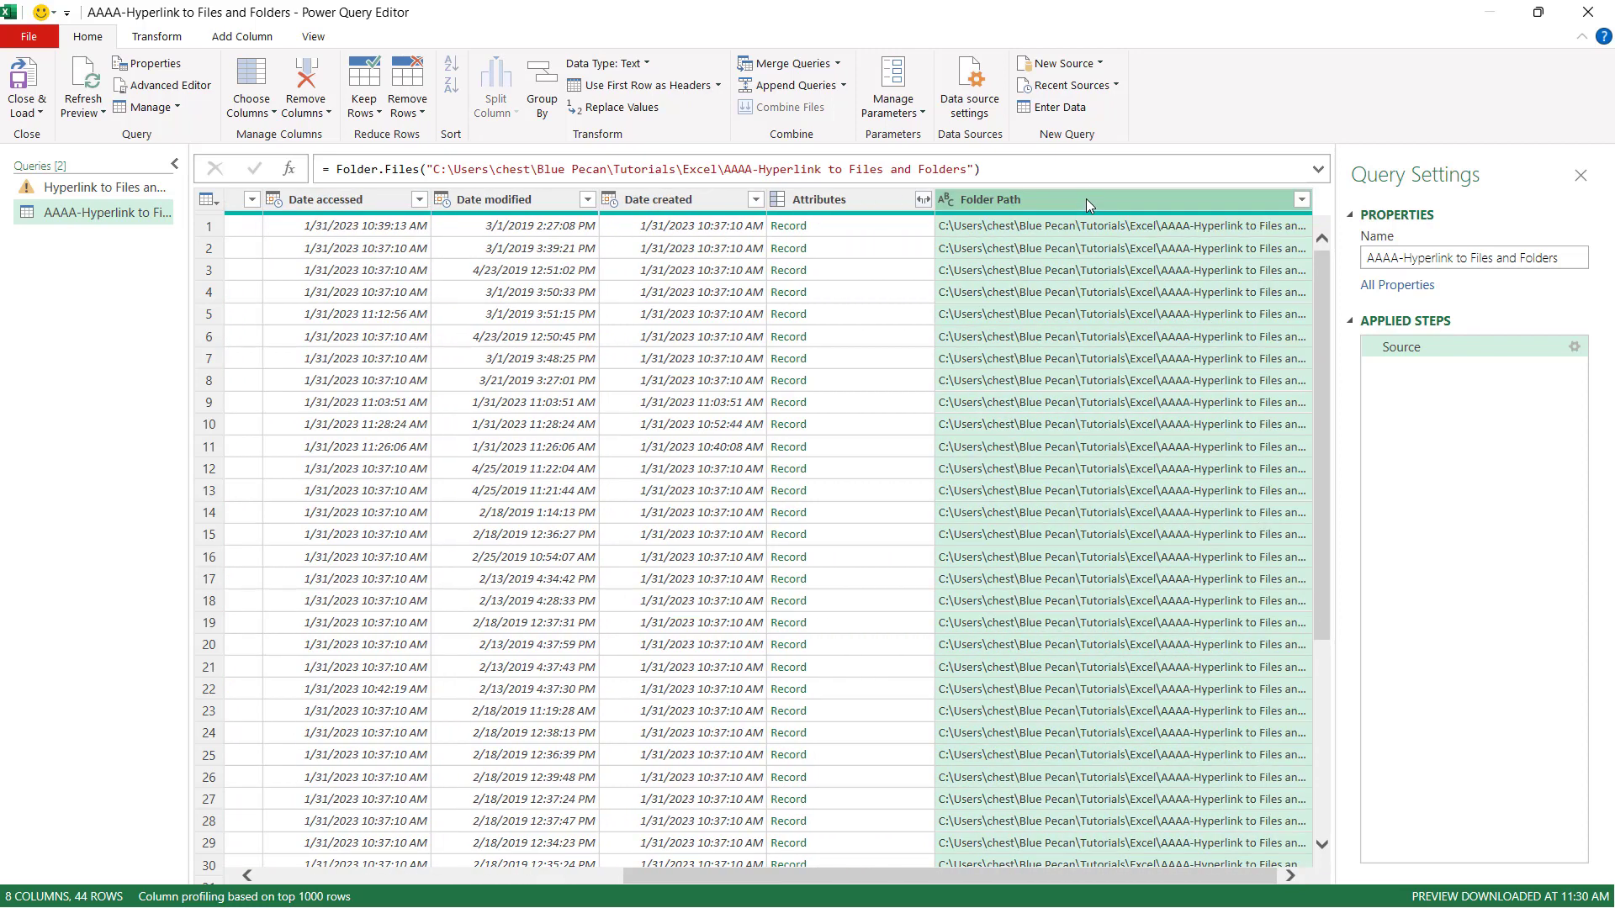
{"action": "left_click", "coordinate": [318, 113]}
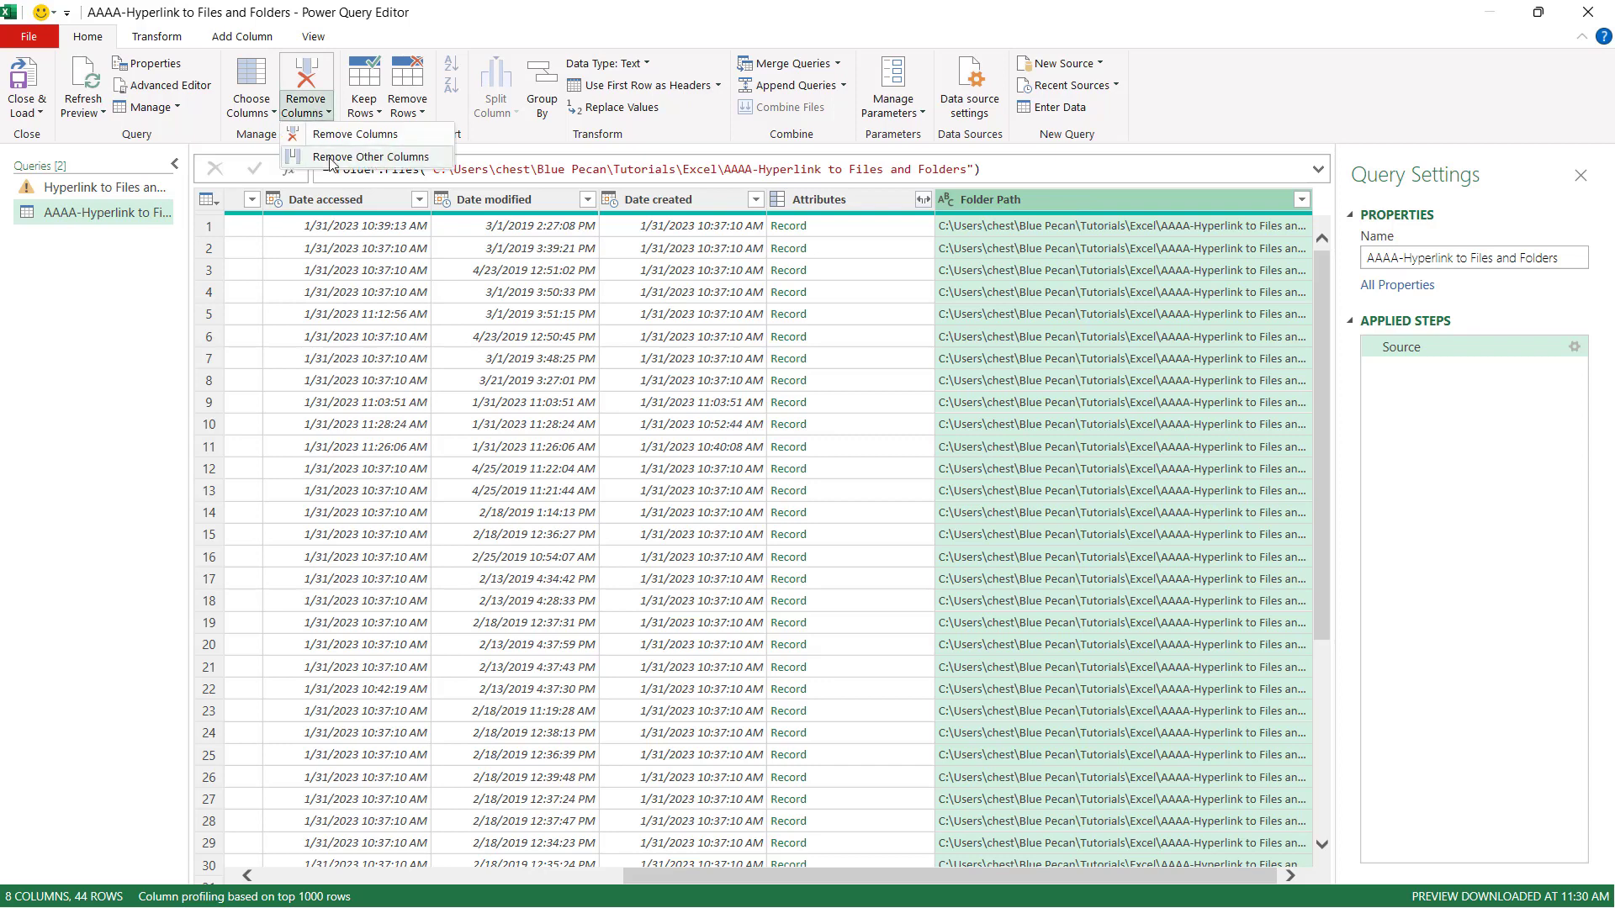
{"action": "left_click", "coordinate": [332, 157]}
{"action": "left_click", "coordinate": [336, 336]}
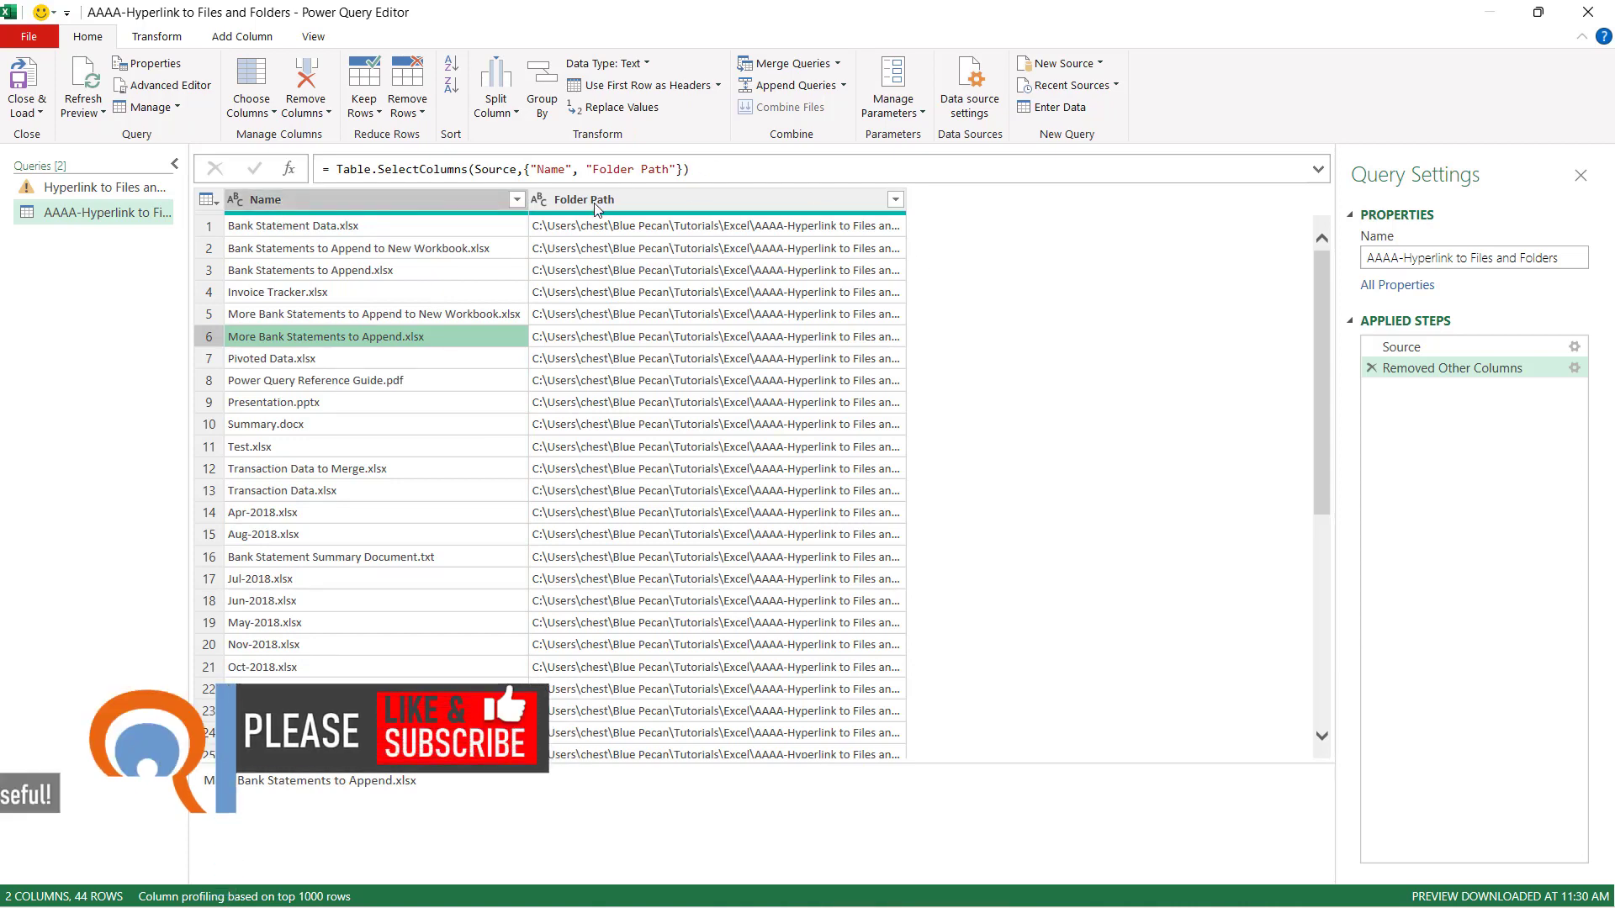
Step: Move Name after Folder Path and merge the two into an additional column named "Path" with no separator
{"action": "left_click", "coordinate": [351, 199]}
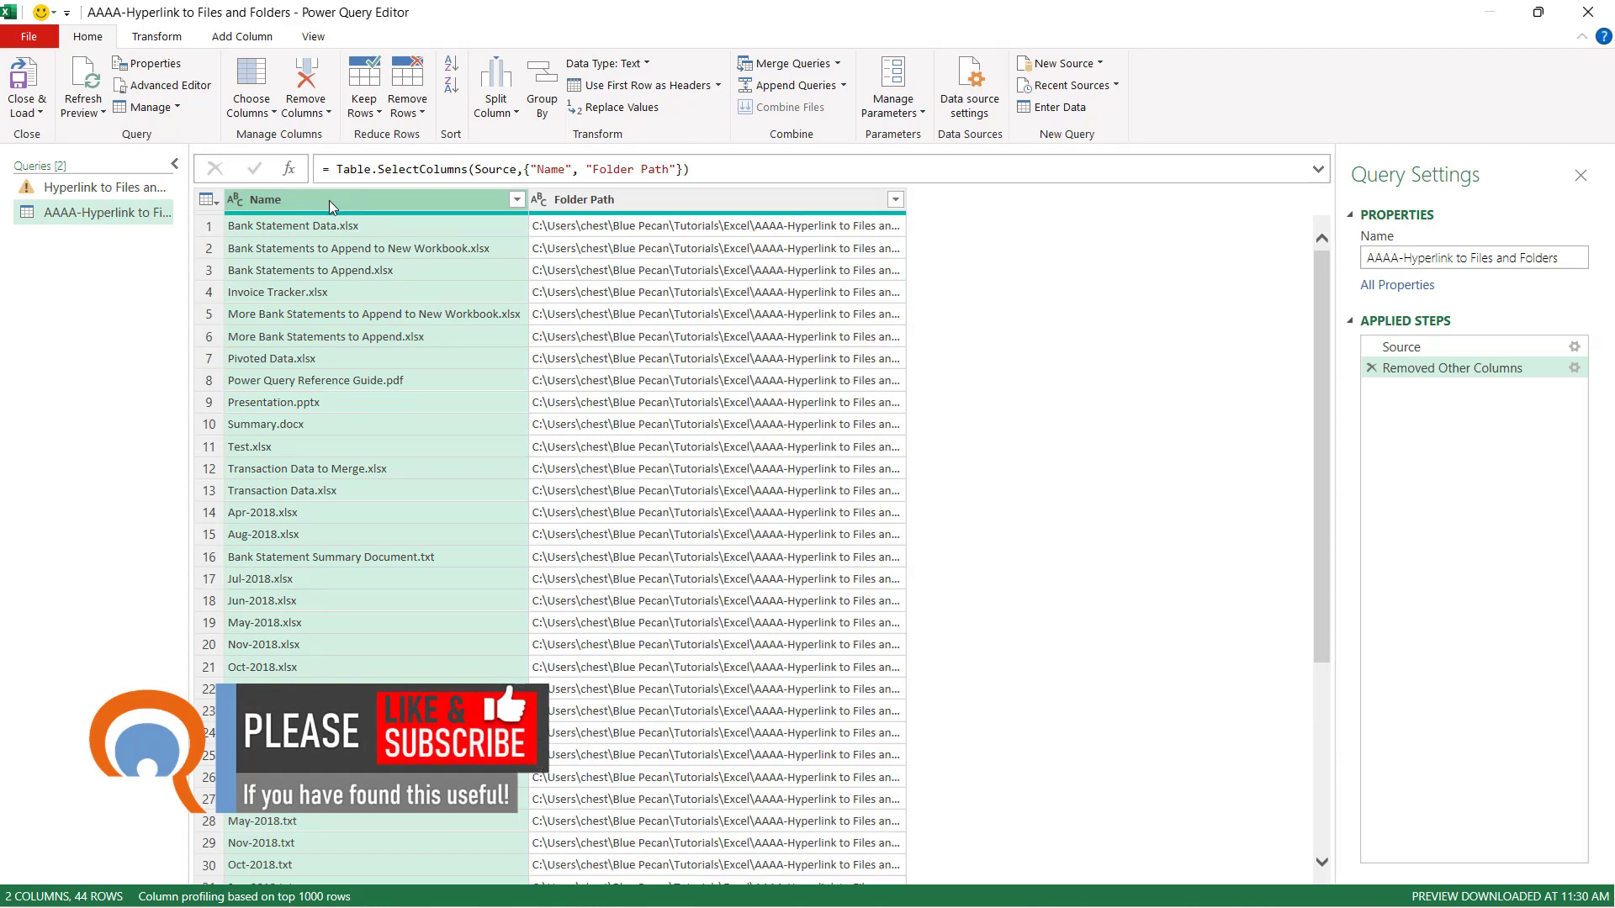
{"action": "left_click_drag", "start_coordinate": [329, 201], "coordinate": [966, 199]}
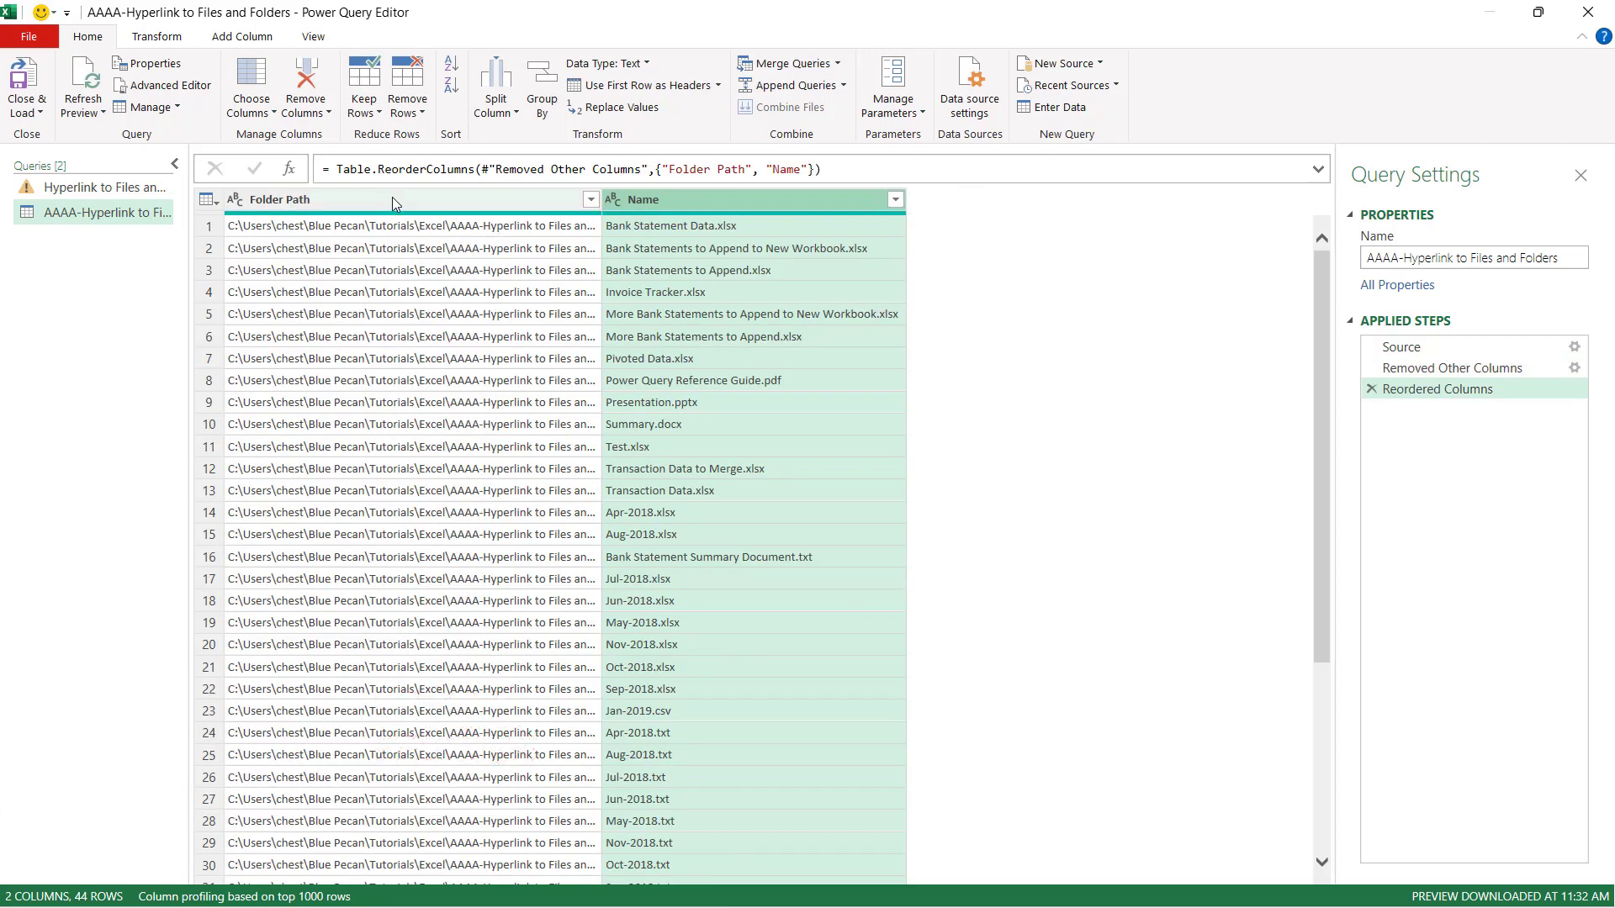
{"action": "left_click", "coordinate": [337, 202]}
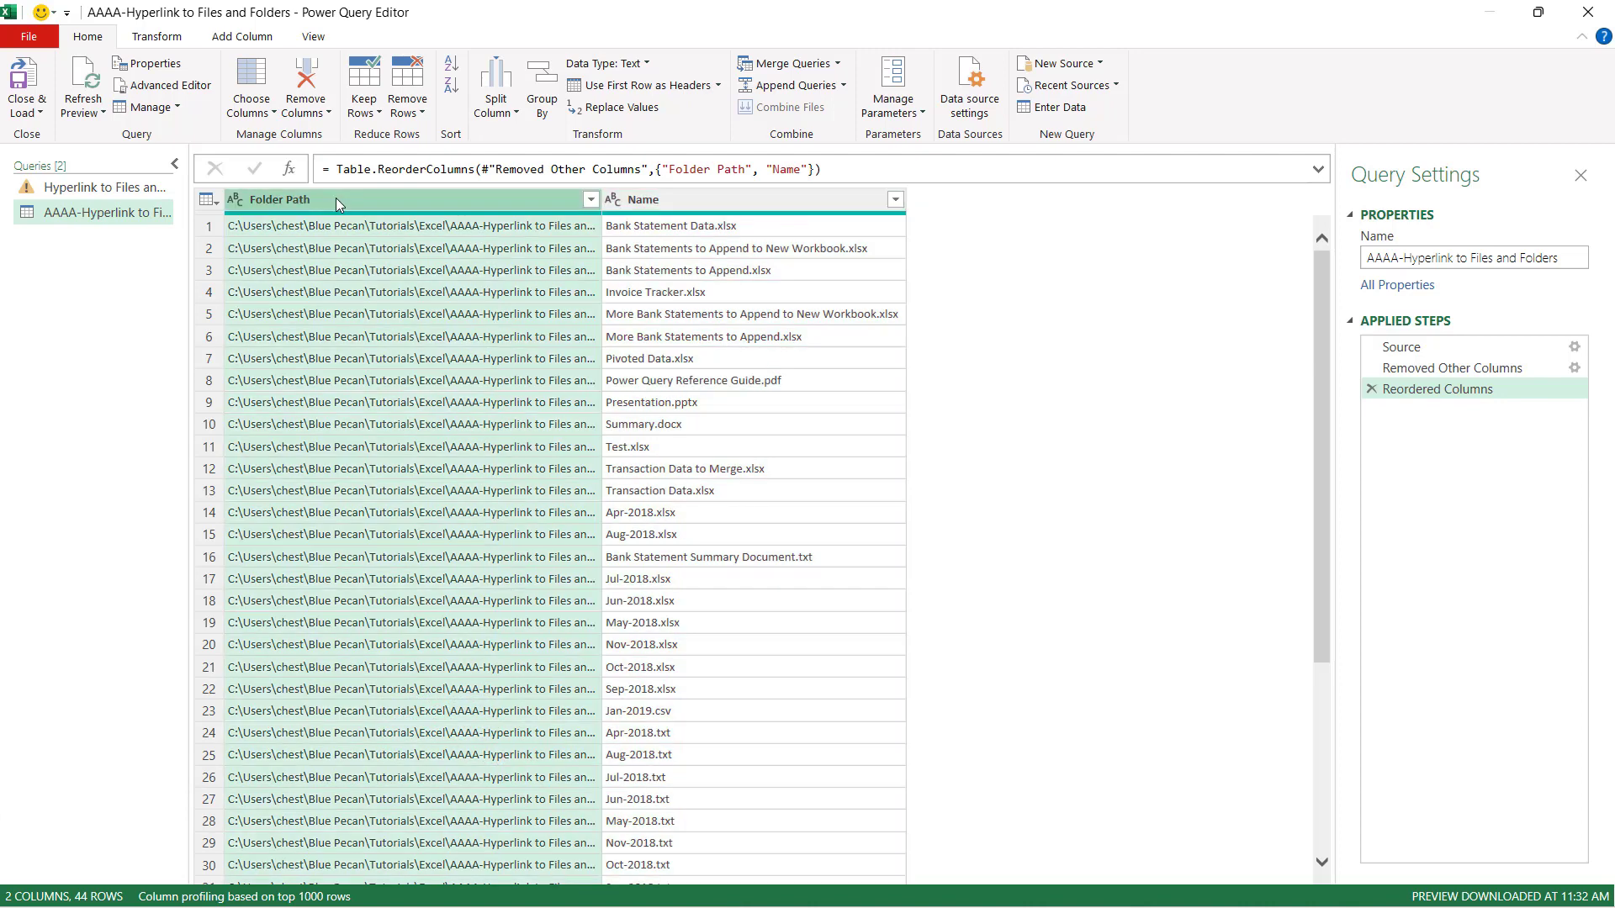
{"action": "left_click", "coordinate": [683, 200], "text": "ctrl"}
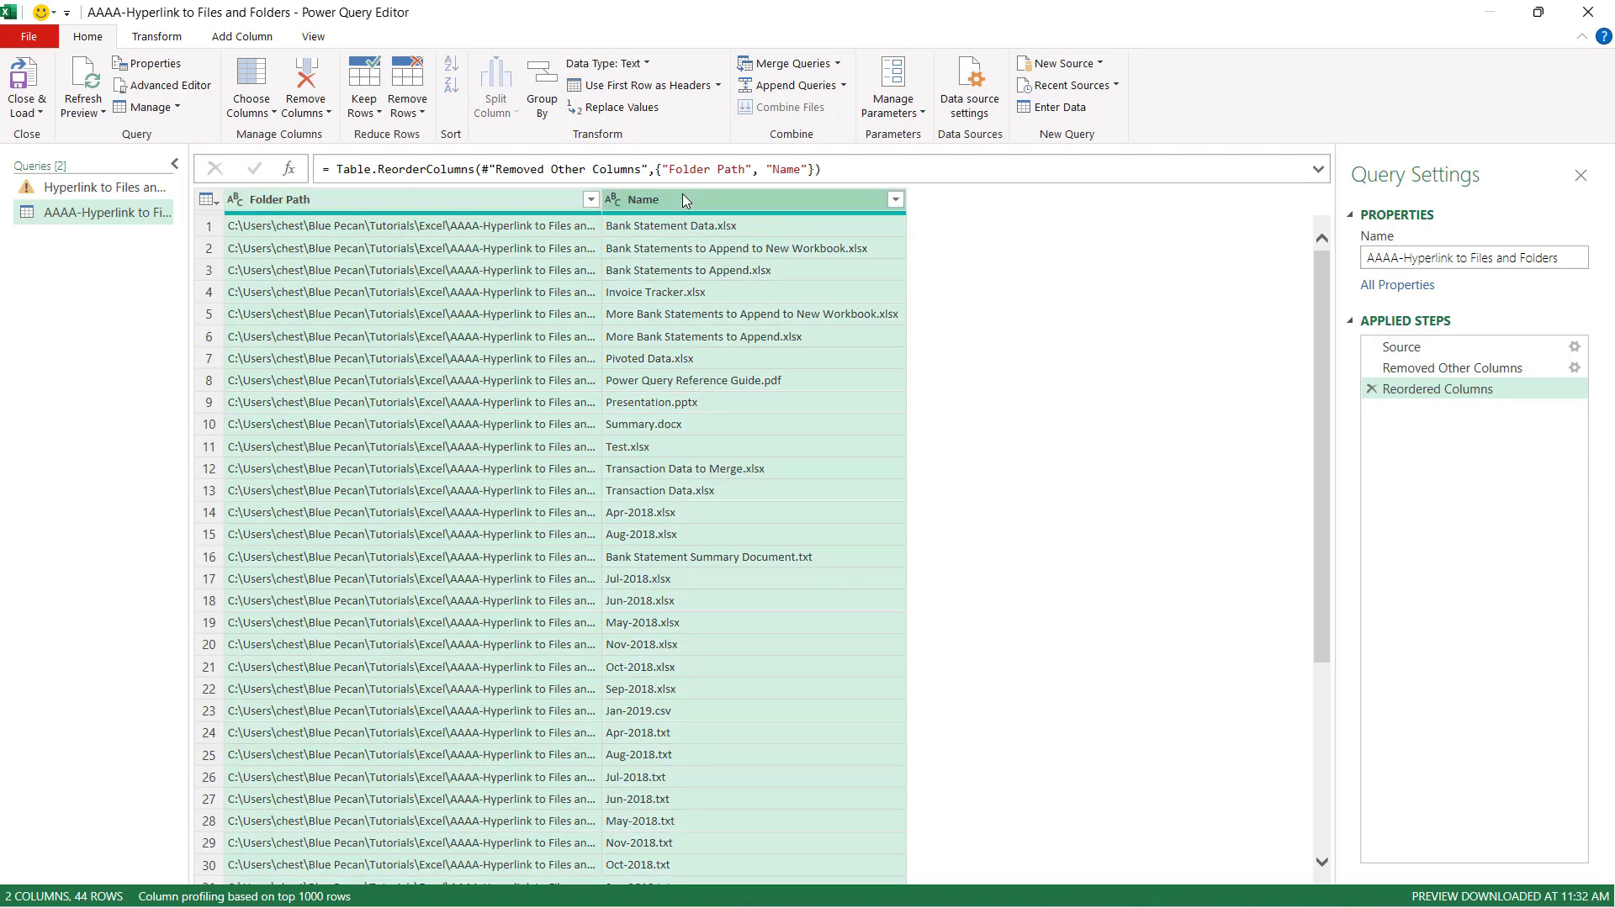
{"action": "left_click", "coordinate": [252, 38]}
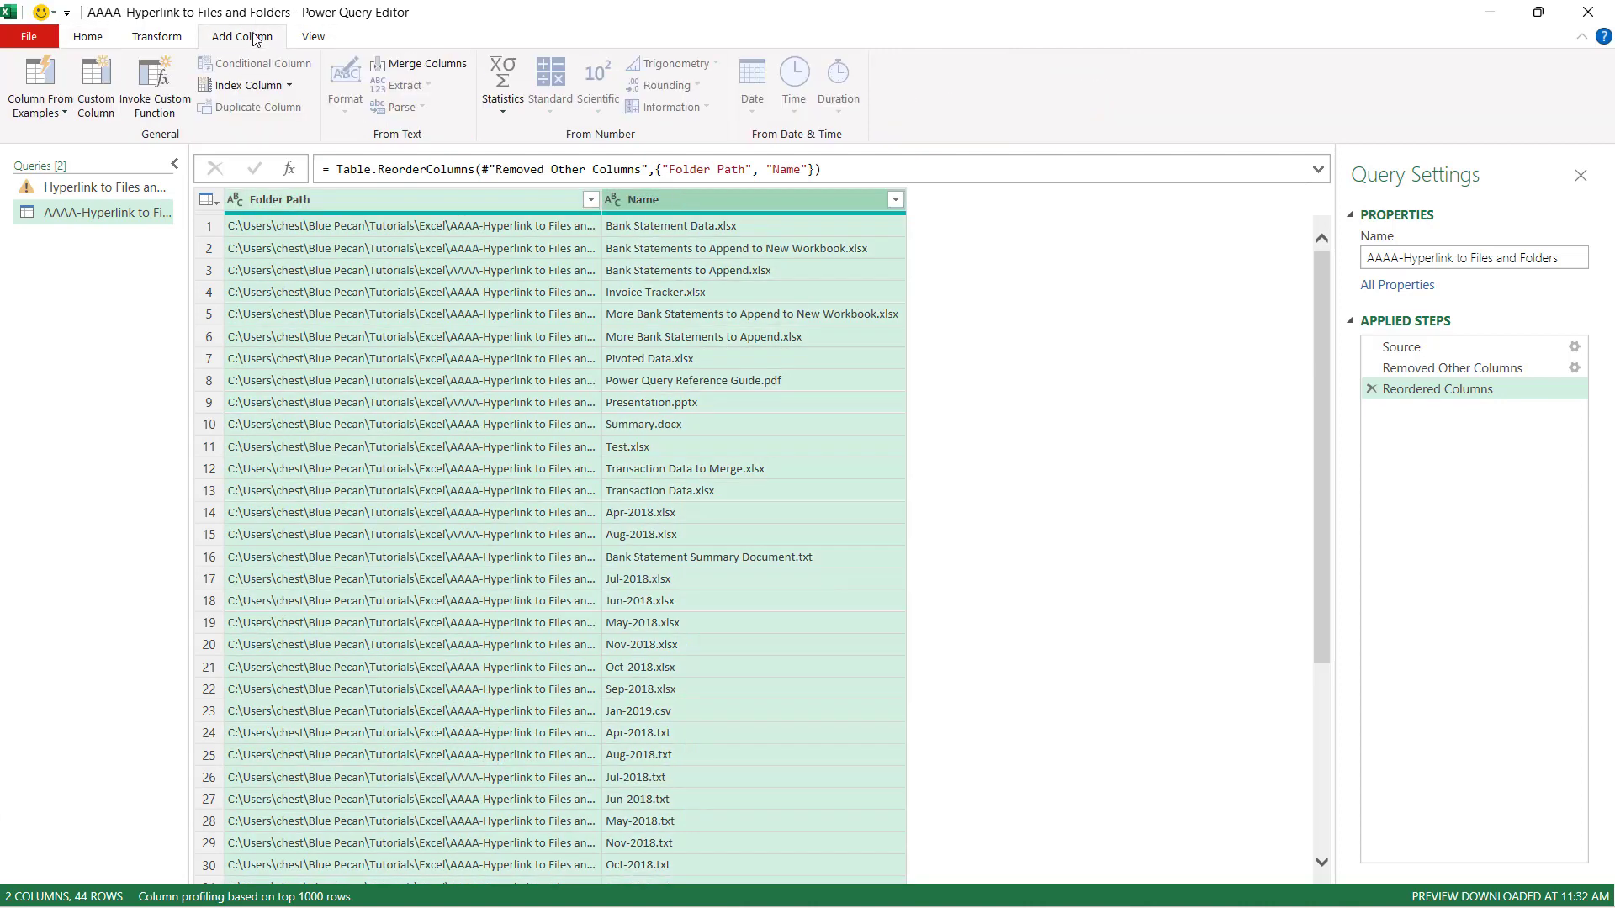
{"action": "left_click", "coordinate": [420, 64]}
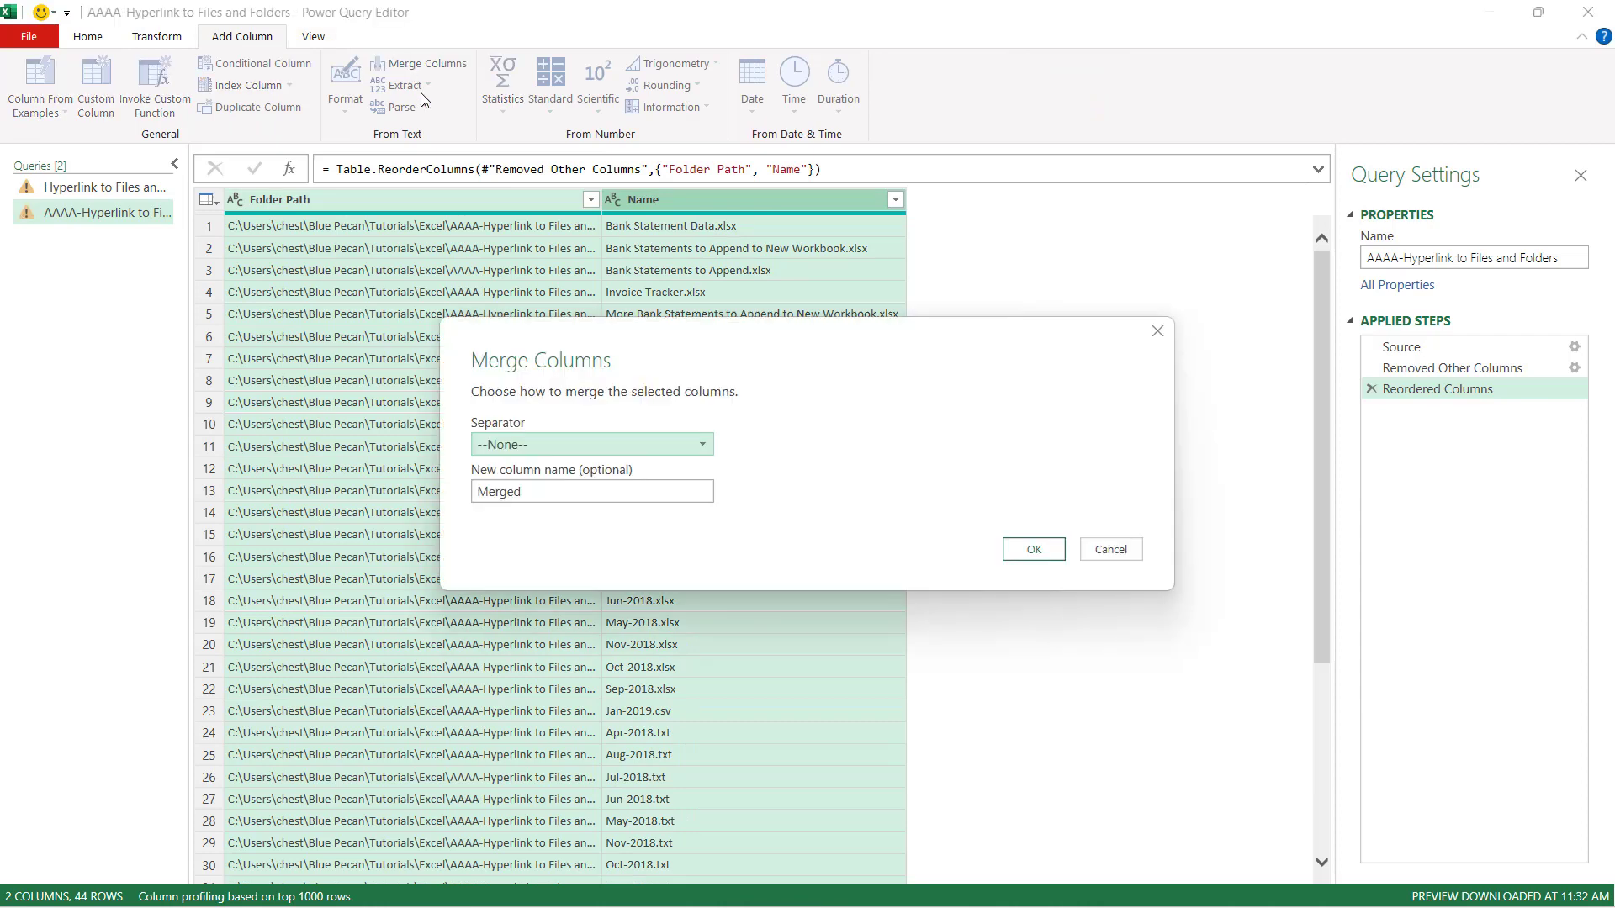
{"action": "double_click", "coordinate": [503, 492]}
{"action": "type", "text": "Path"}
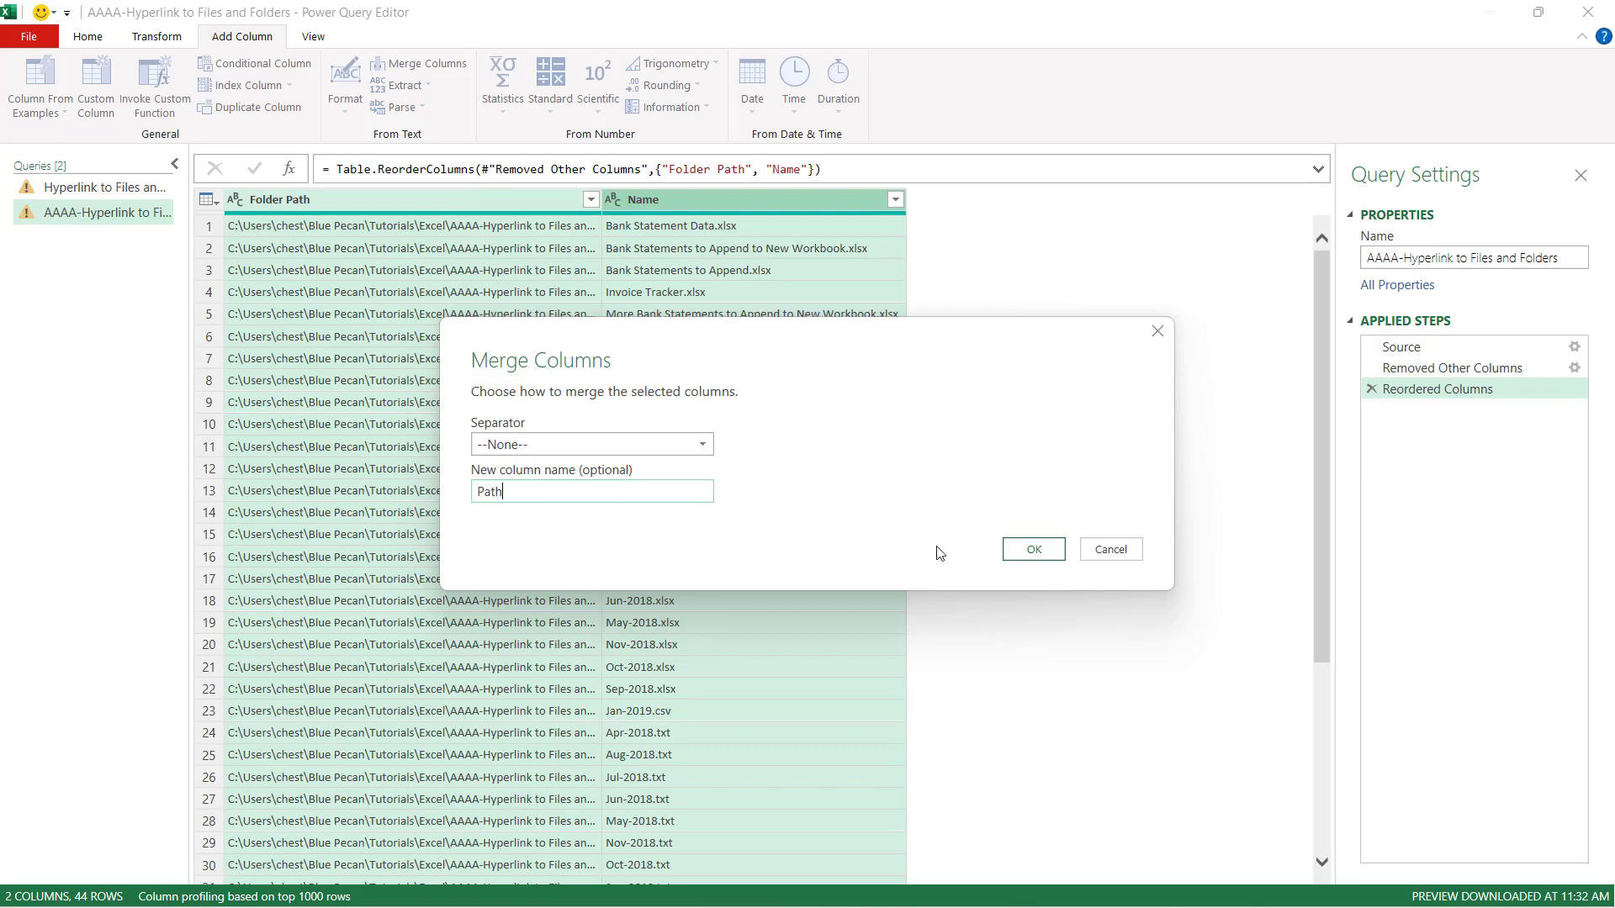
{"action": "left_click", "coordinate": [1031, 547]}
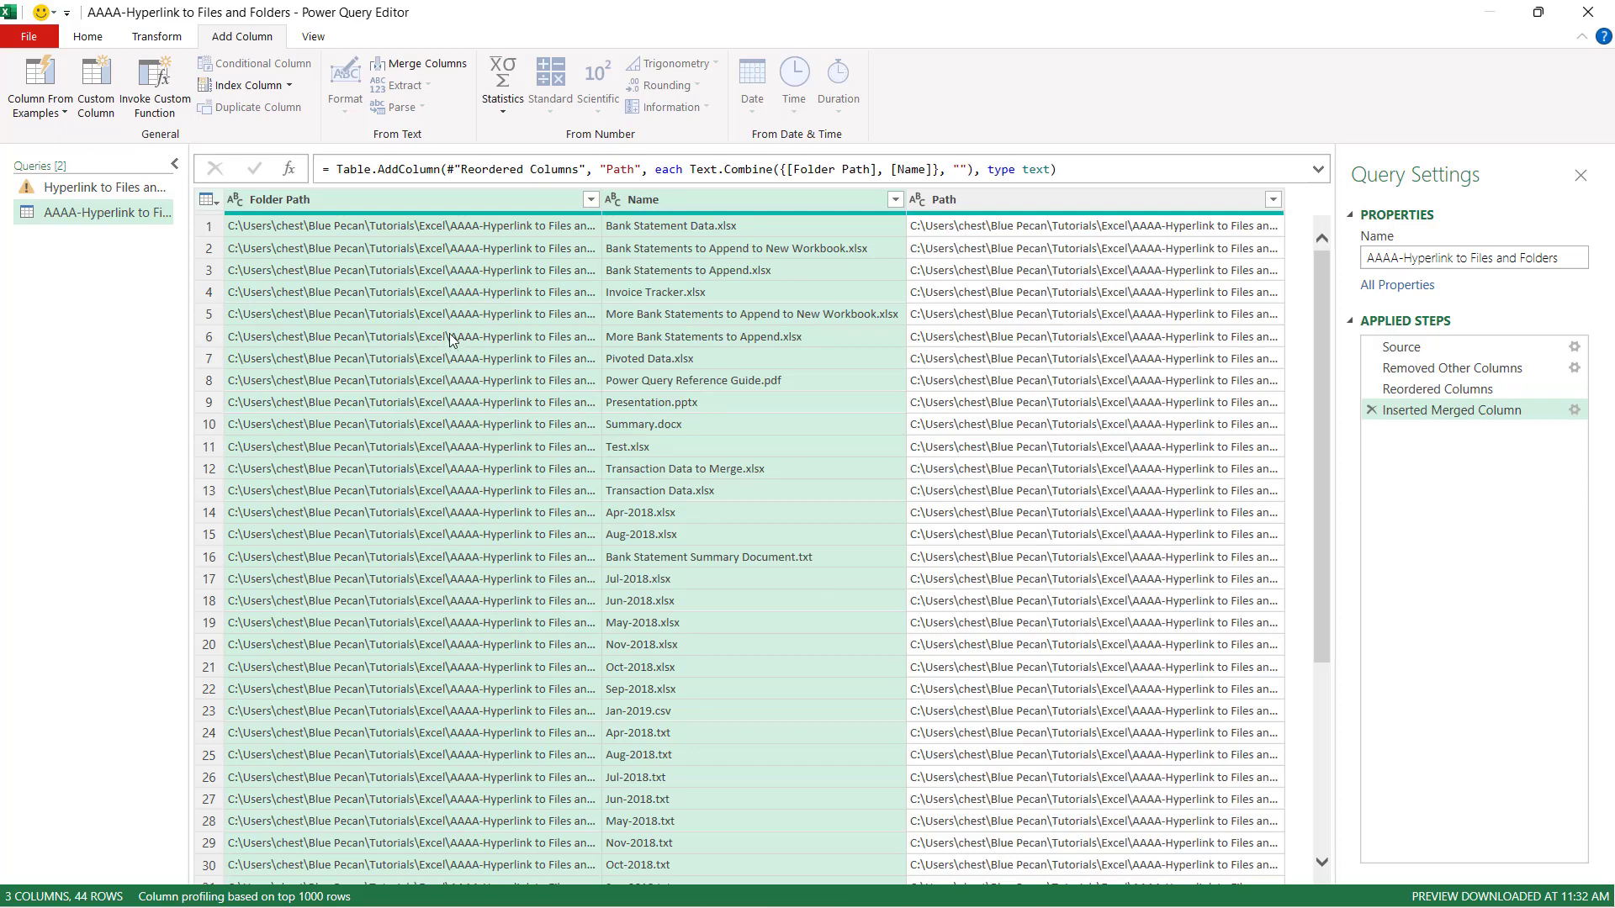
Step: Remove the Folder Path column from the query
{"action": "left_click", "coordinate": [367, 199]}
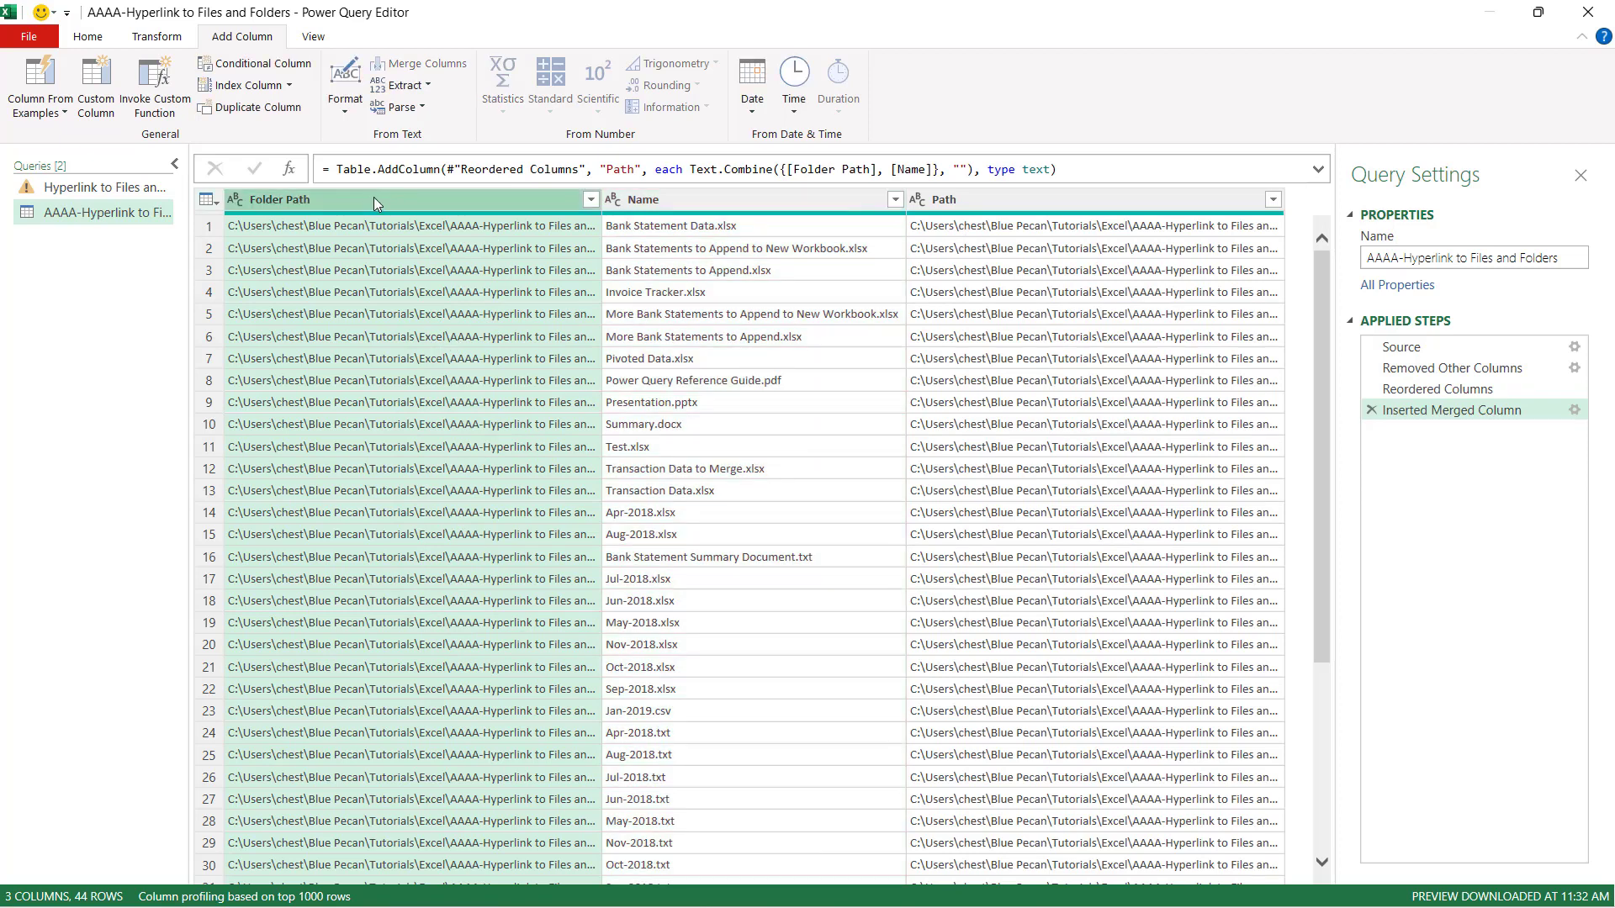
{"action": "right_click", "coordinate": [356, 196]}
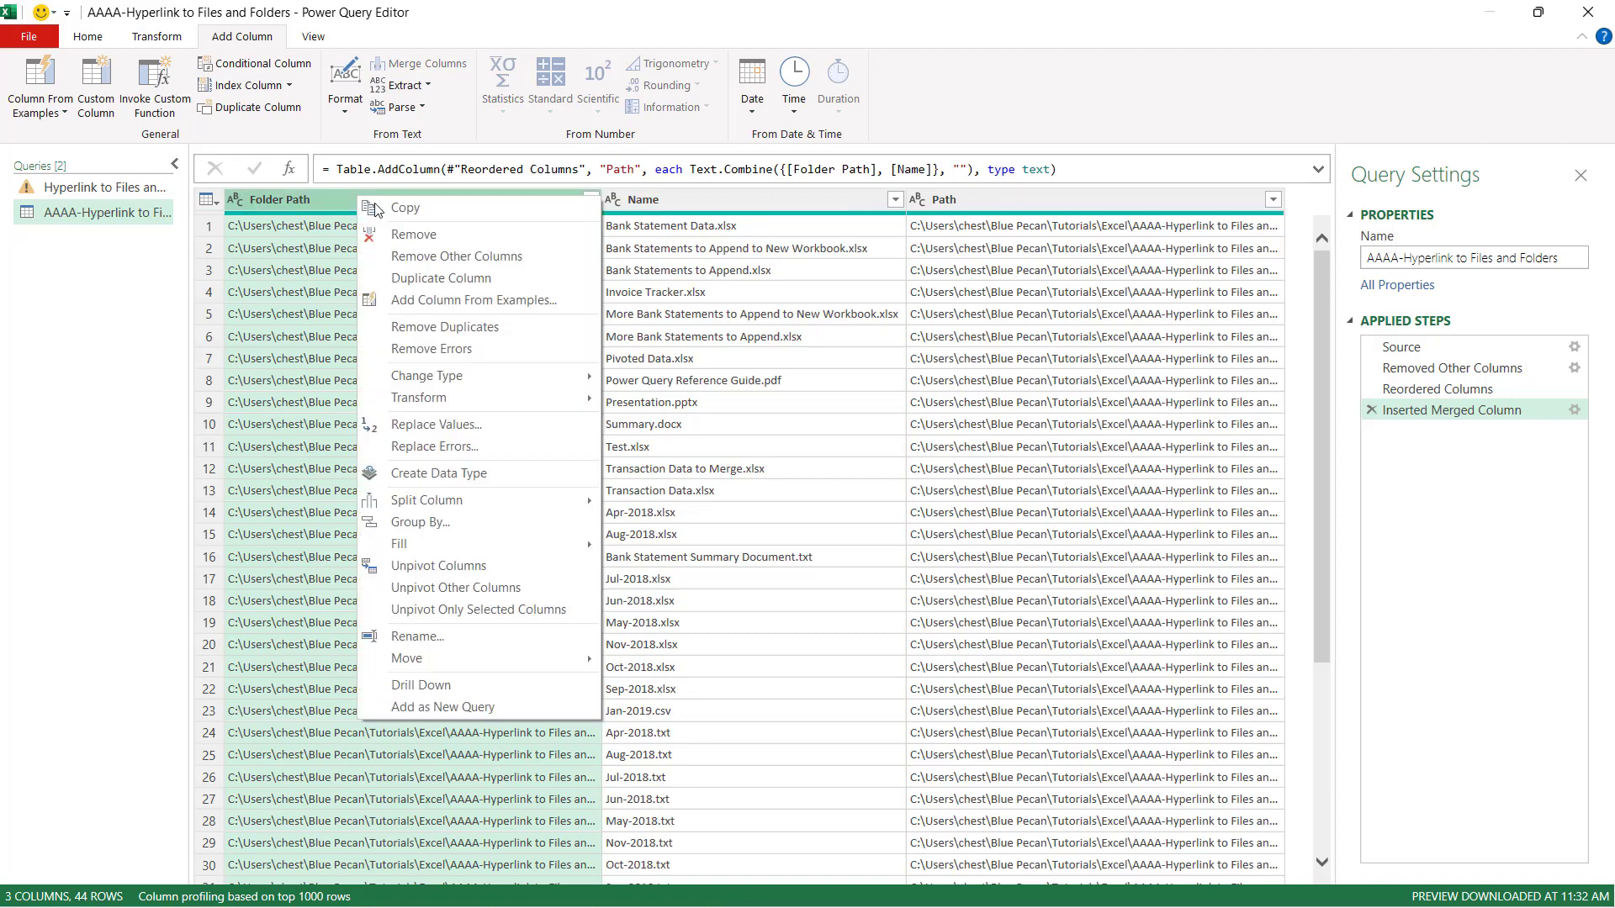
{"action": "left_click", "coordinate": [425, 241]}
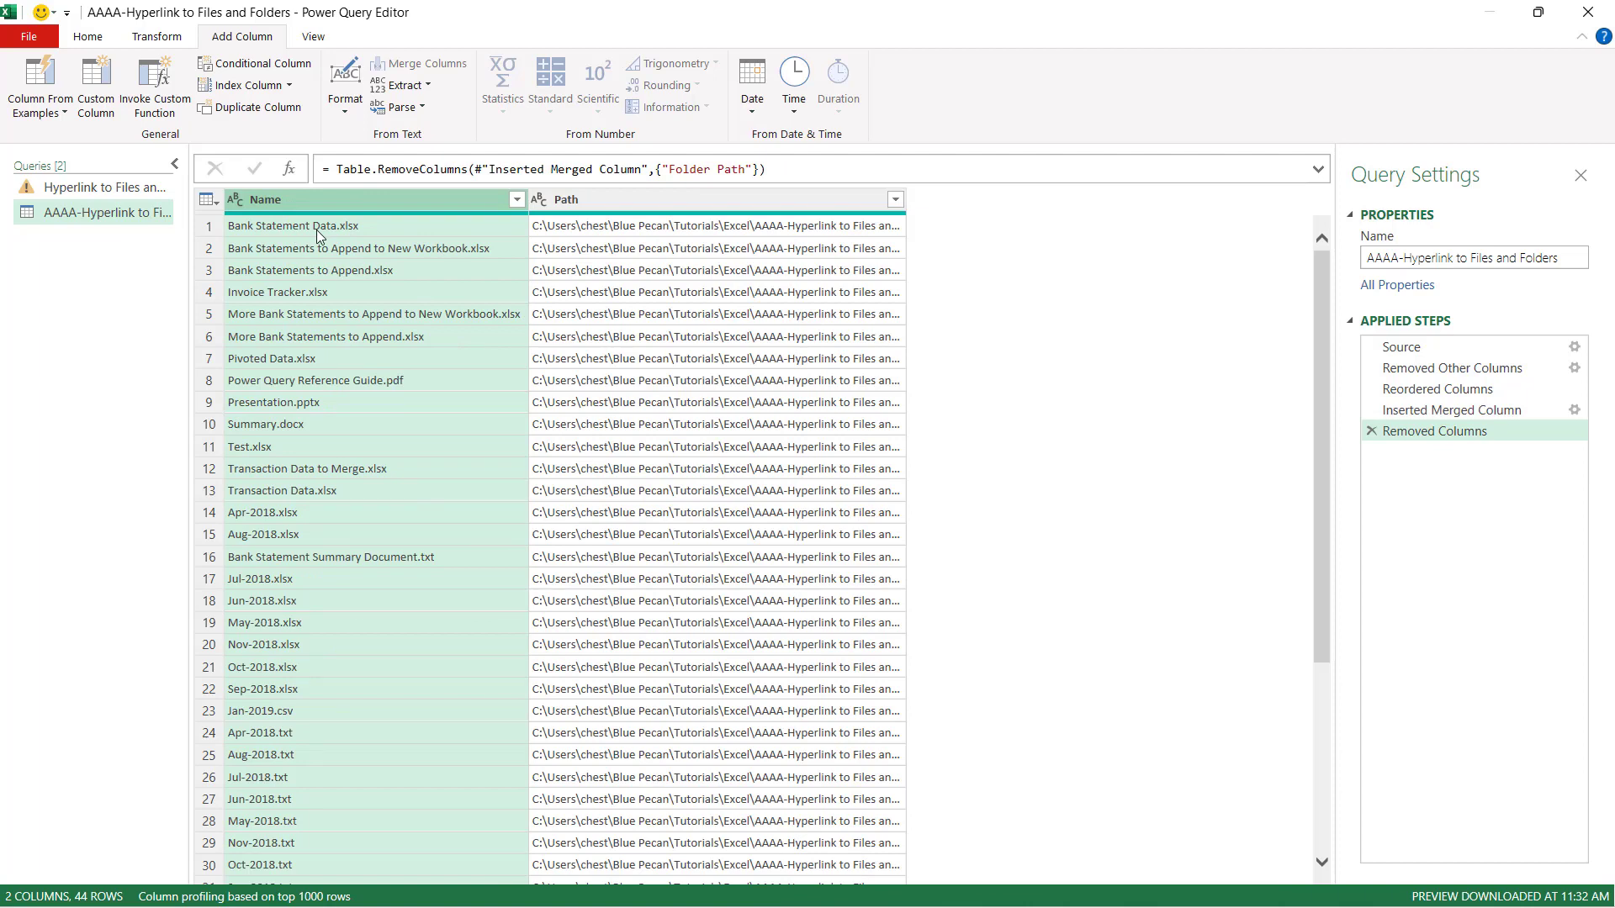
Step: Add a column that extracts the text before the "." delimiter from the Name column
{"action": "left_click", "coordinate": [425, 89]}
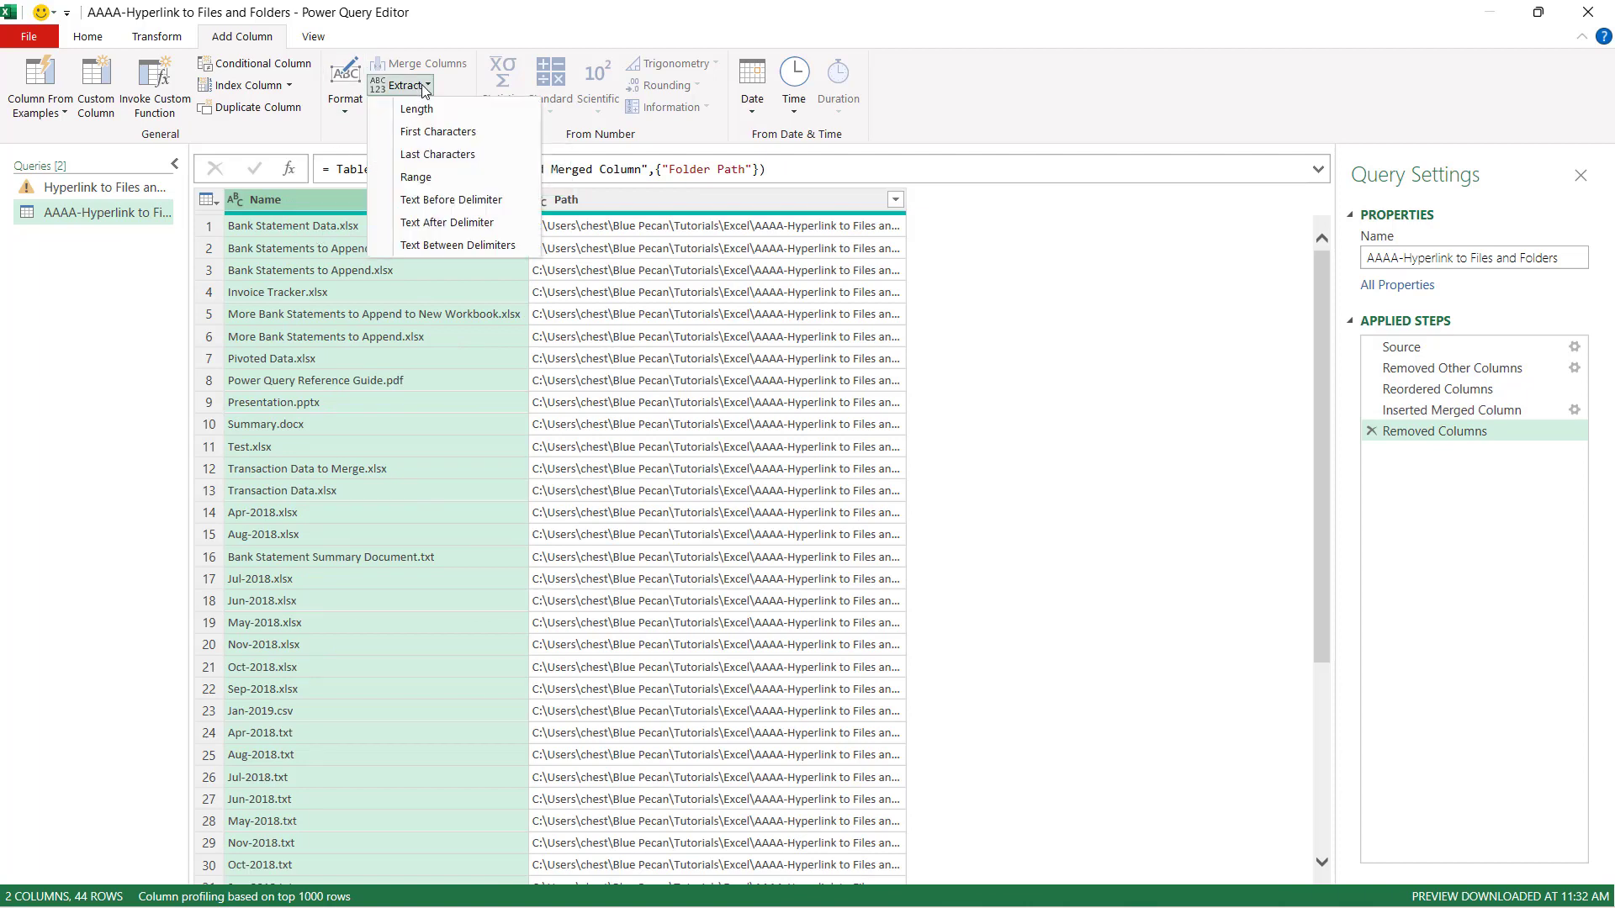
{"action": "left_click", "coordinate": [425, 200]}
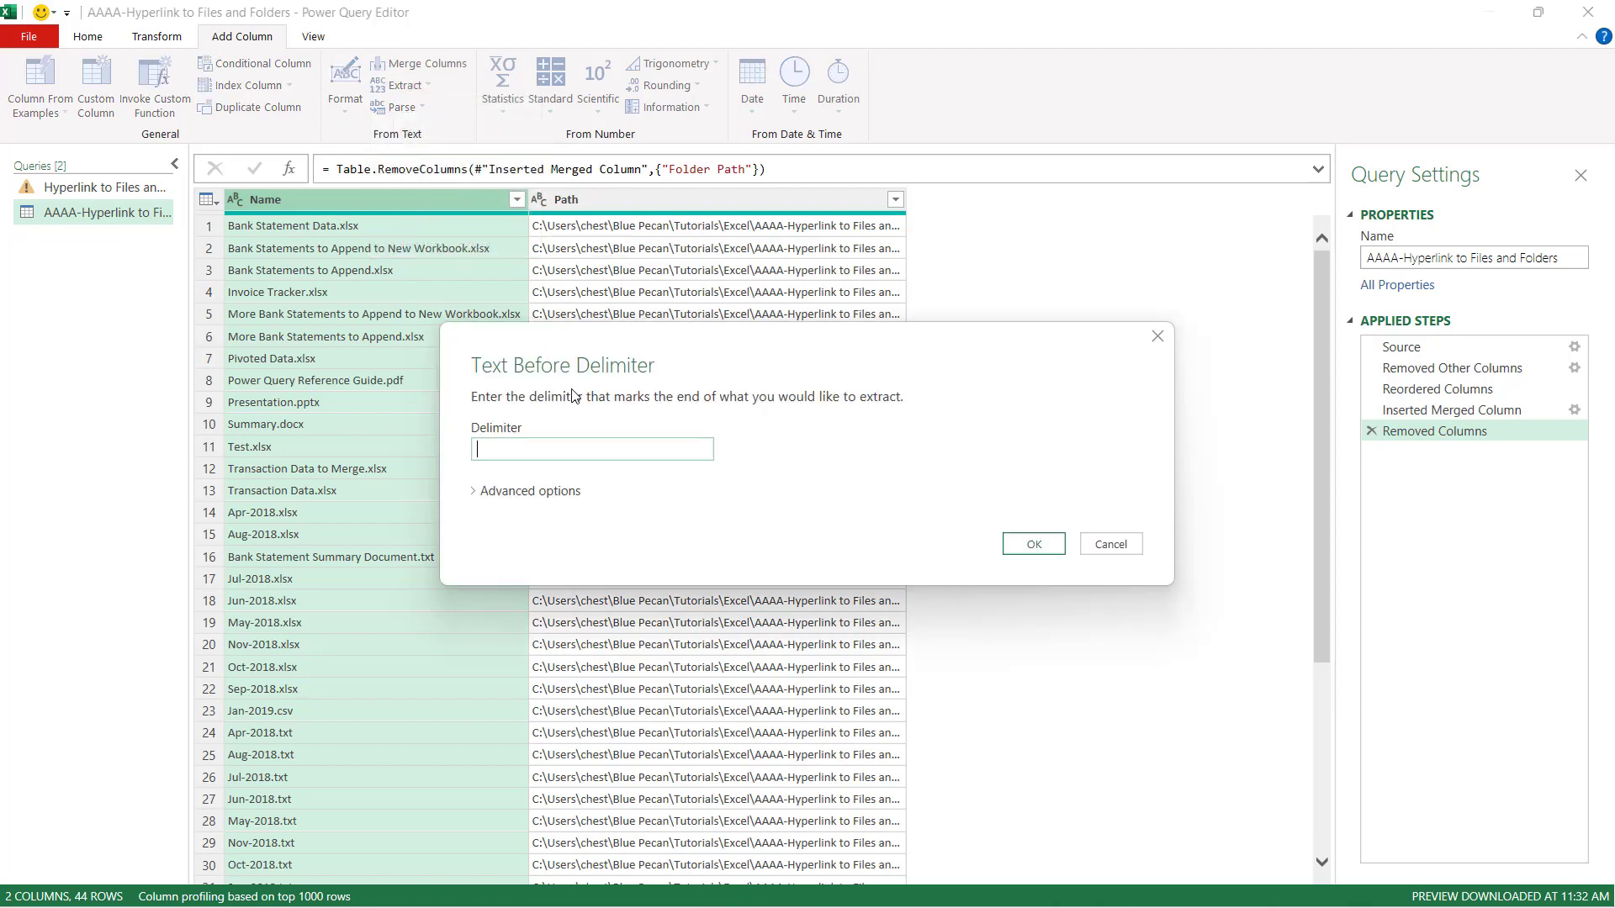
{"action": "left_click", "coordinate": [1015, 543]}
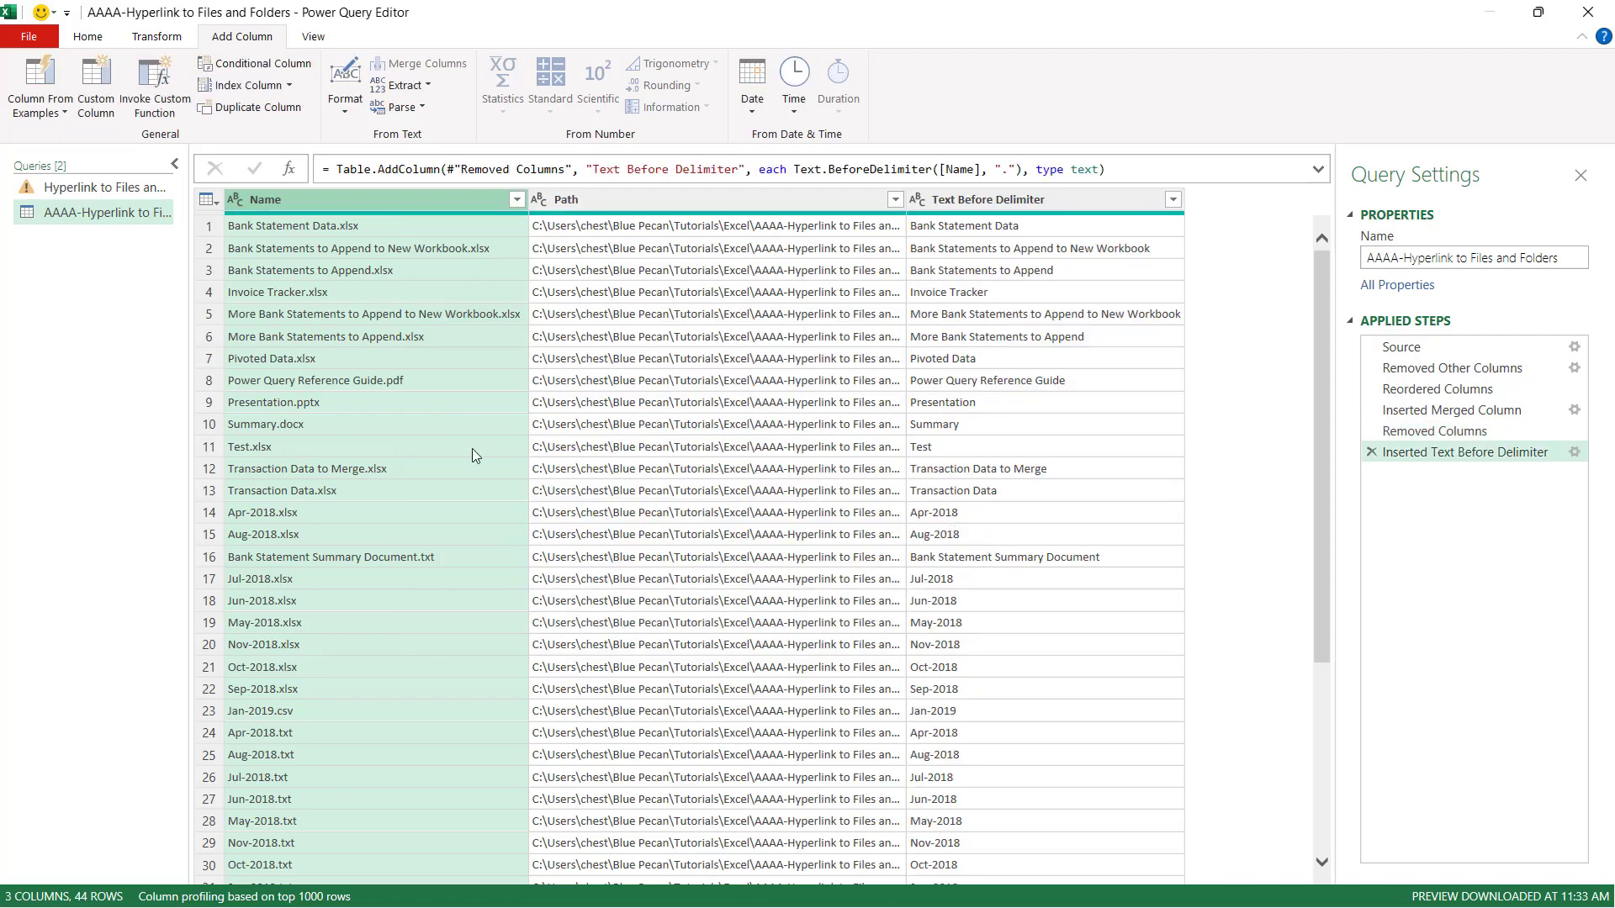
Step: Remove the Name column and load the finished query into the workbook as a table
{"action": "right_click", "coordinate": [301, 197]}
{"action": "left_click", "coordinate": [334, 236]}
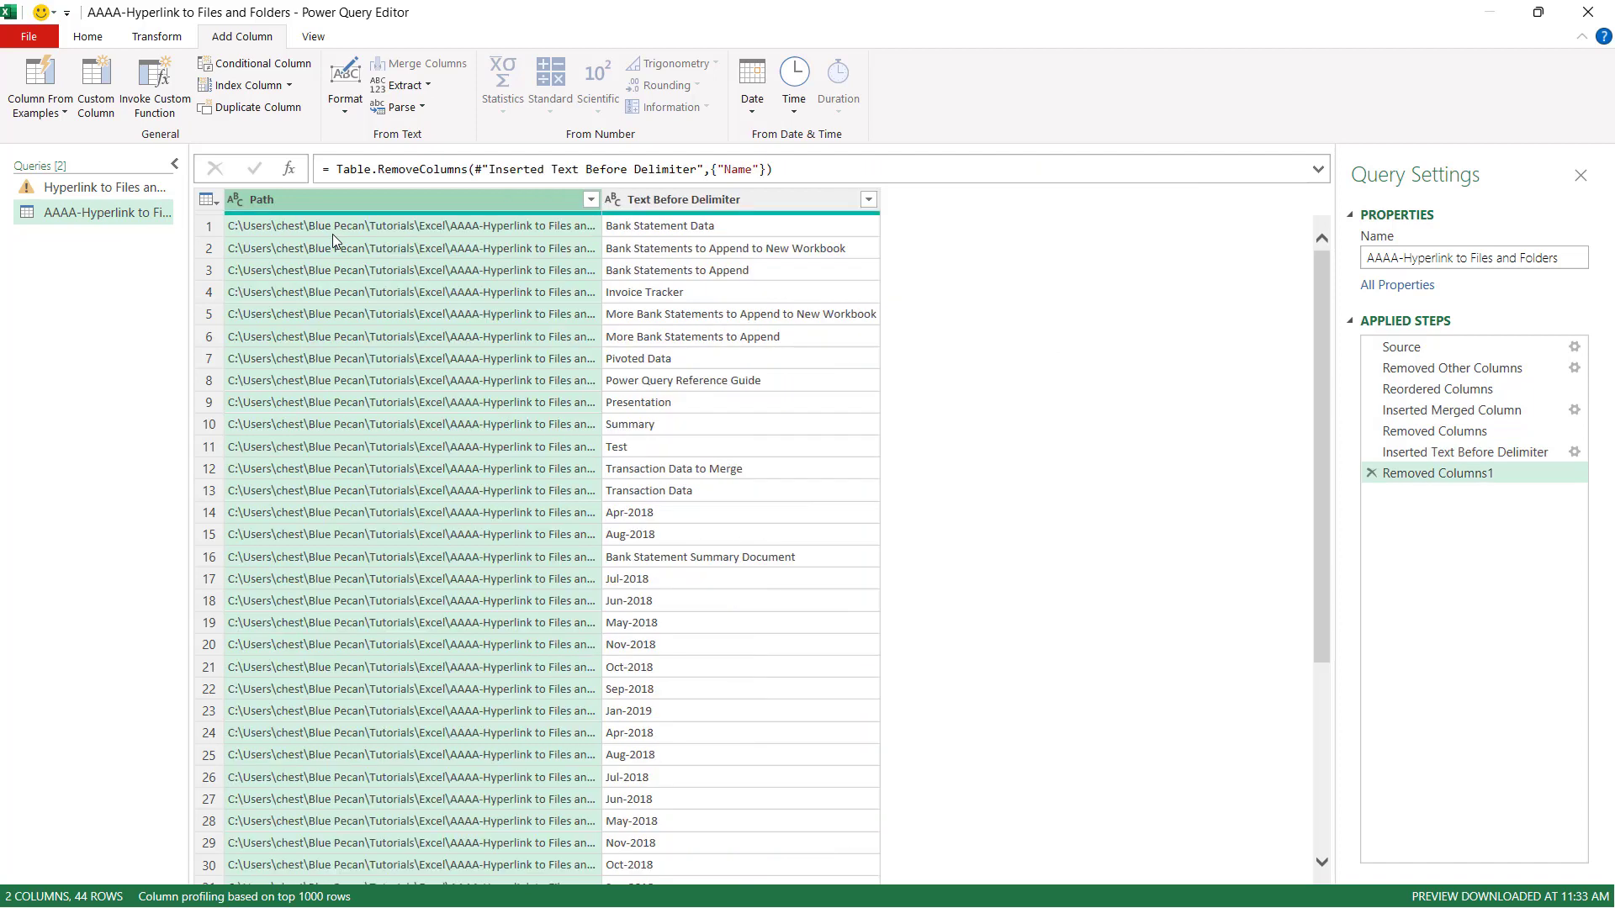
{"action": "left_click", "coordinate": [94, 39]}
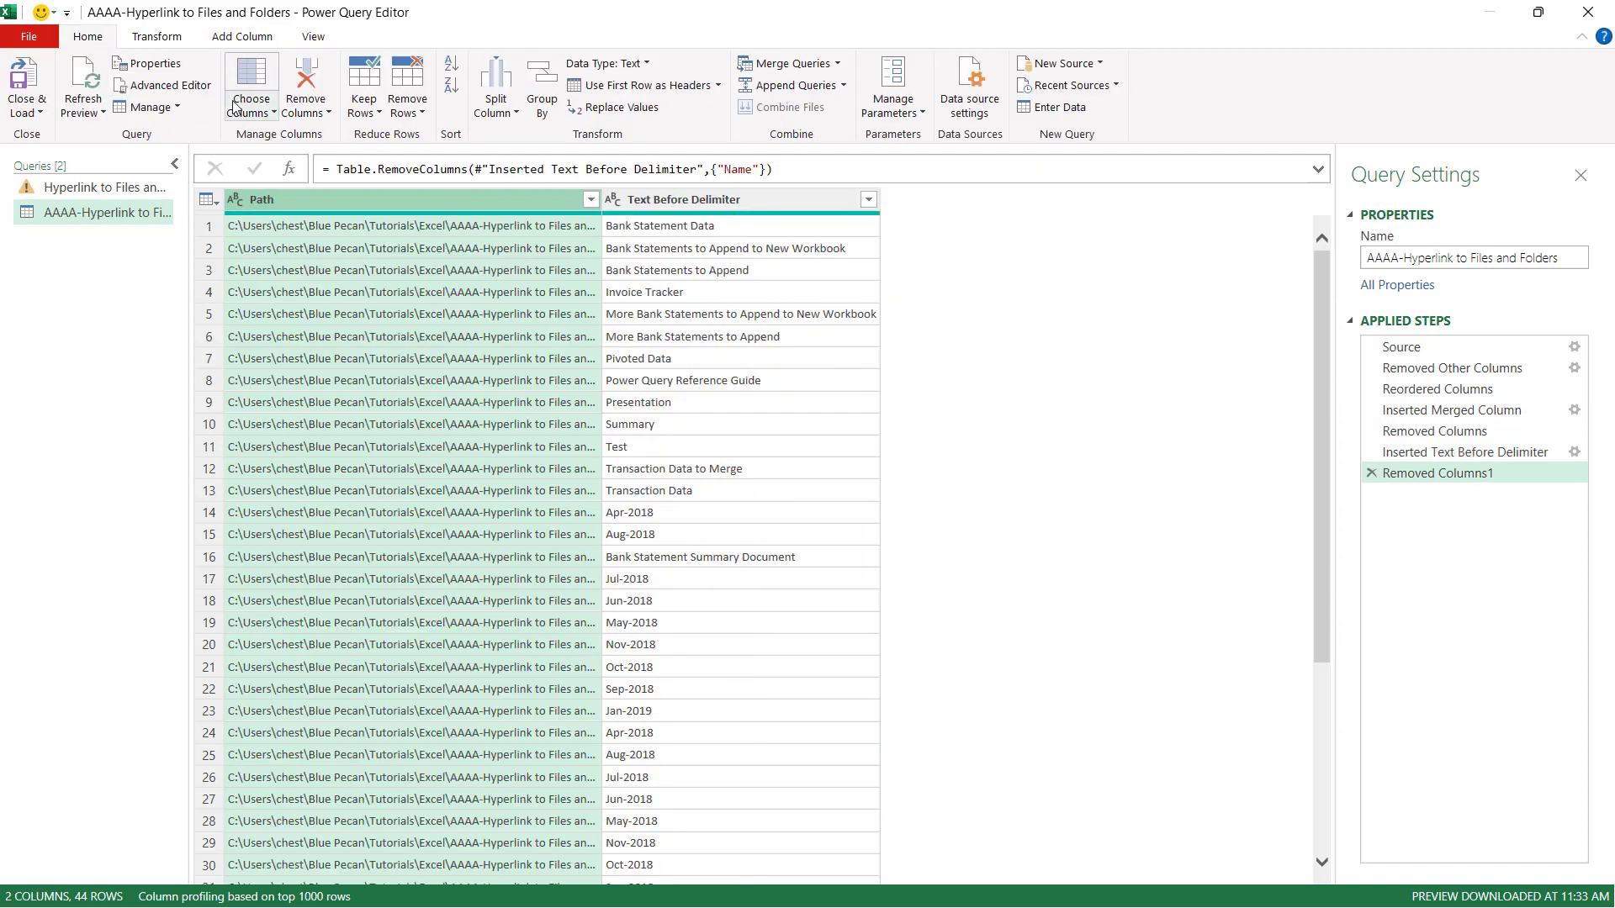
{"action": "left_click", "coordinate": [25, 77]}
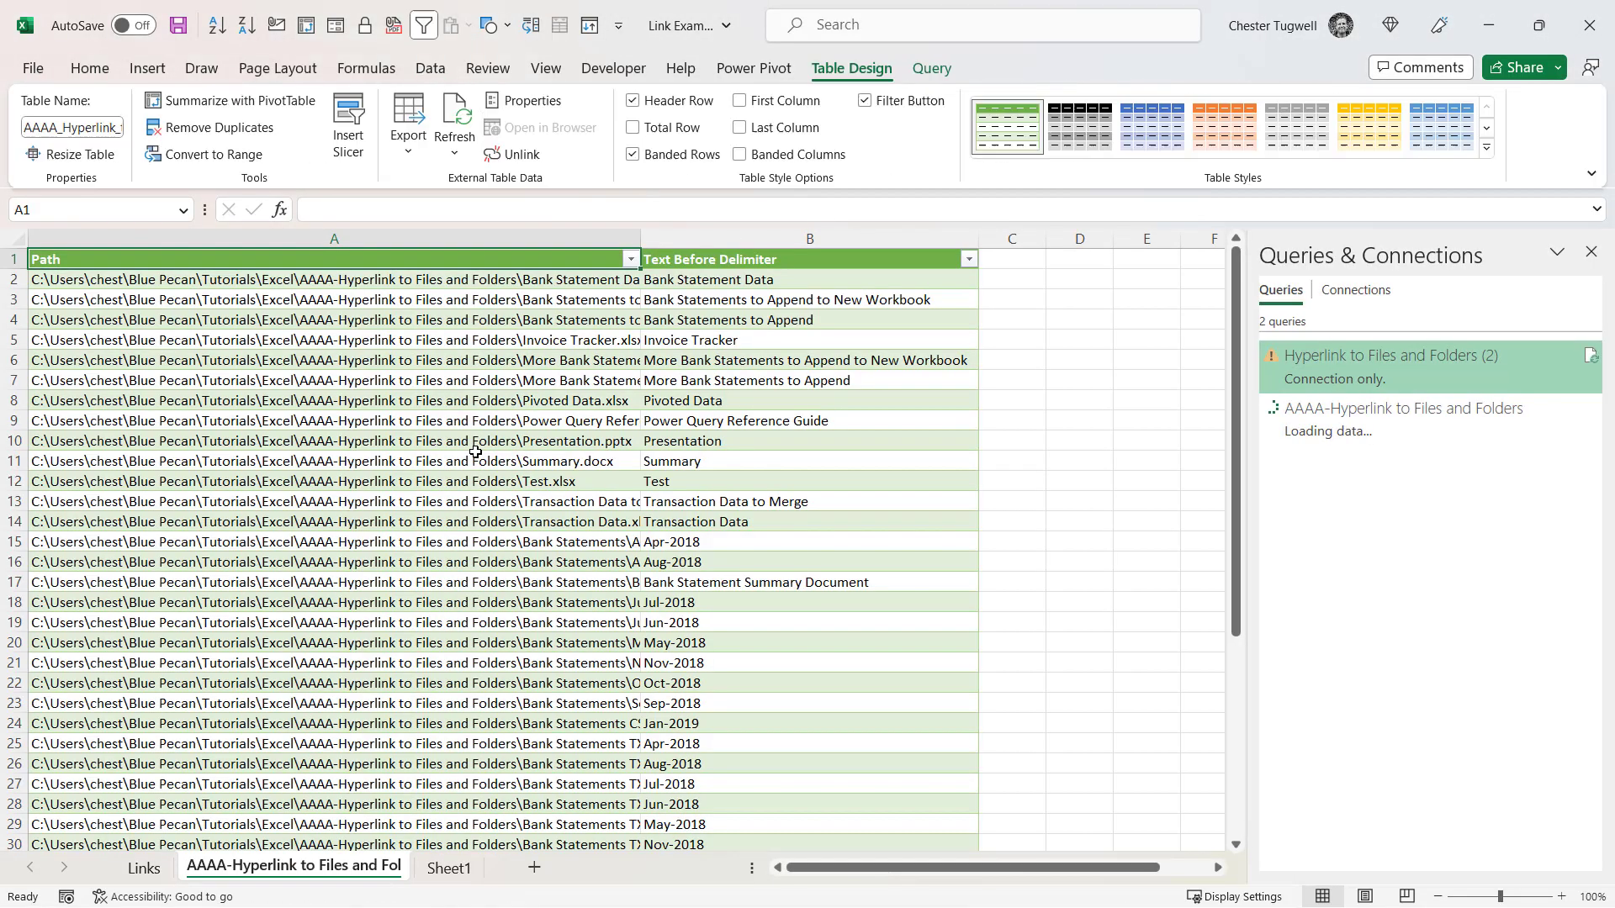
Step: Add a column headed "Link" to the loaded table, beside Text Before Delimiter
{"action": "left_click", "coordinate": [1010, 258]}
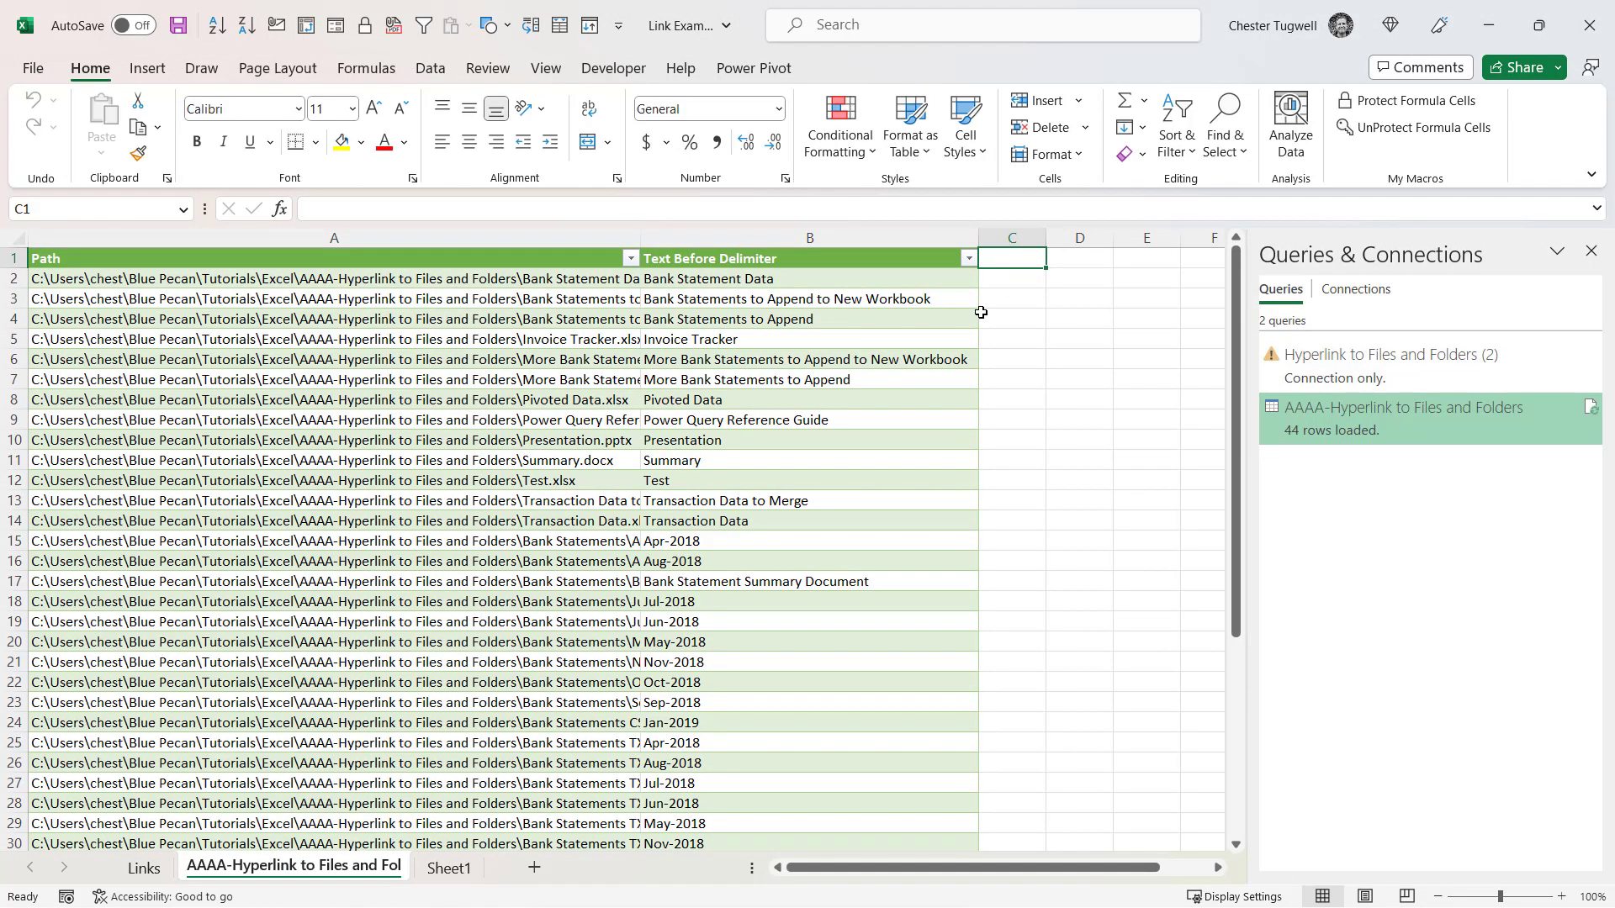
{"action": "type", "text": "Link"}
{"action": "key", "text": "Return"}
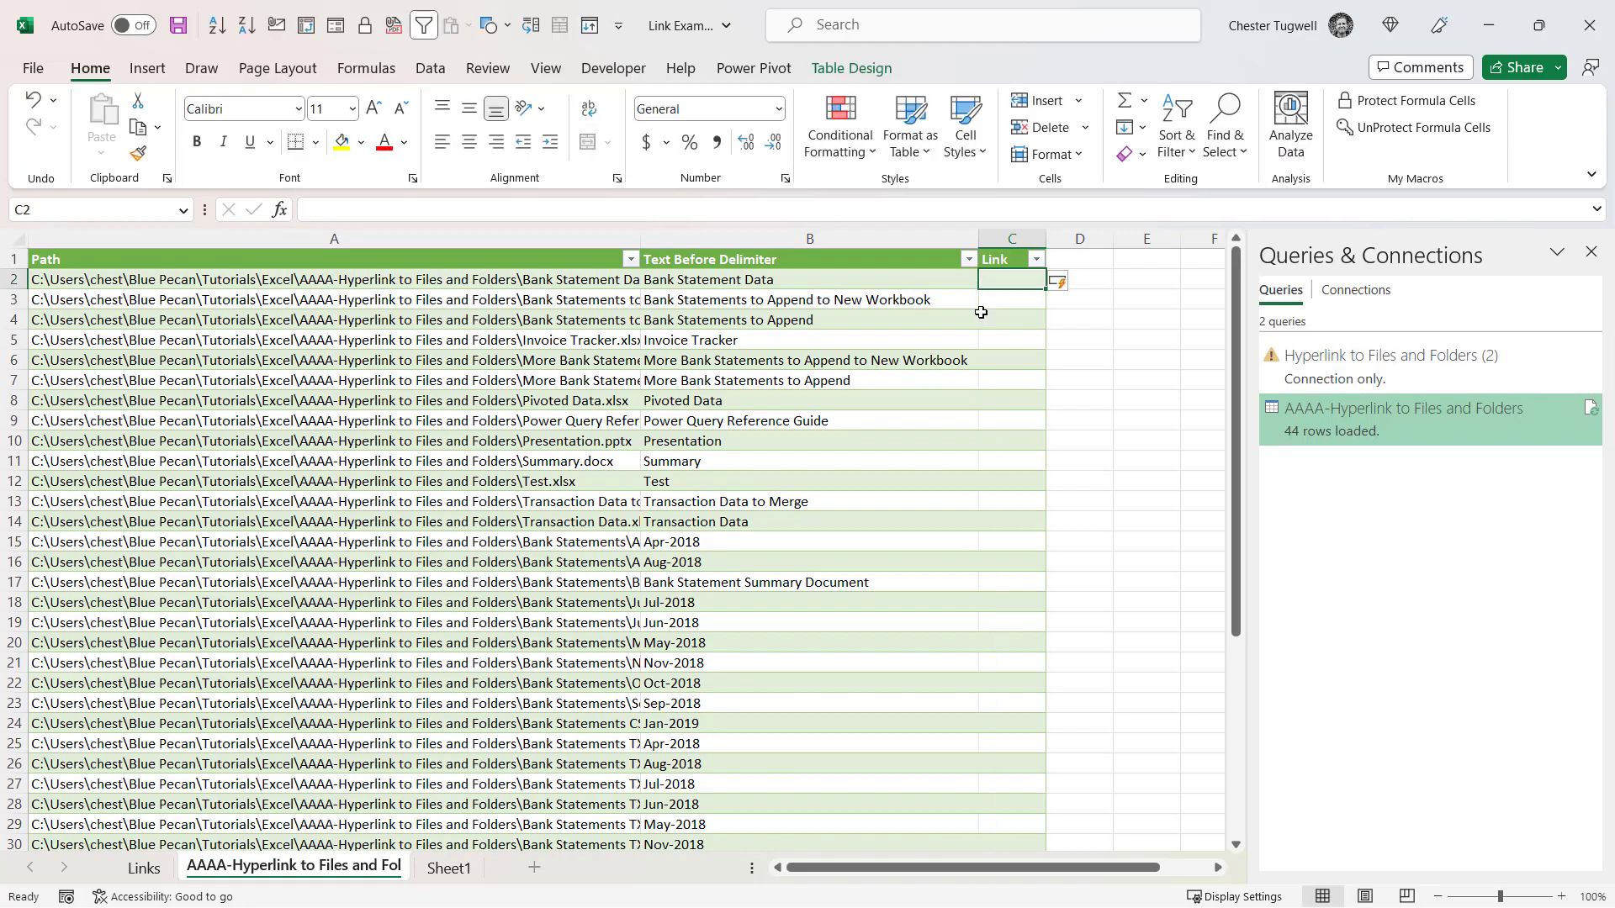
{"action": "type", "text": "=hy"}
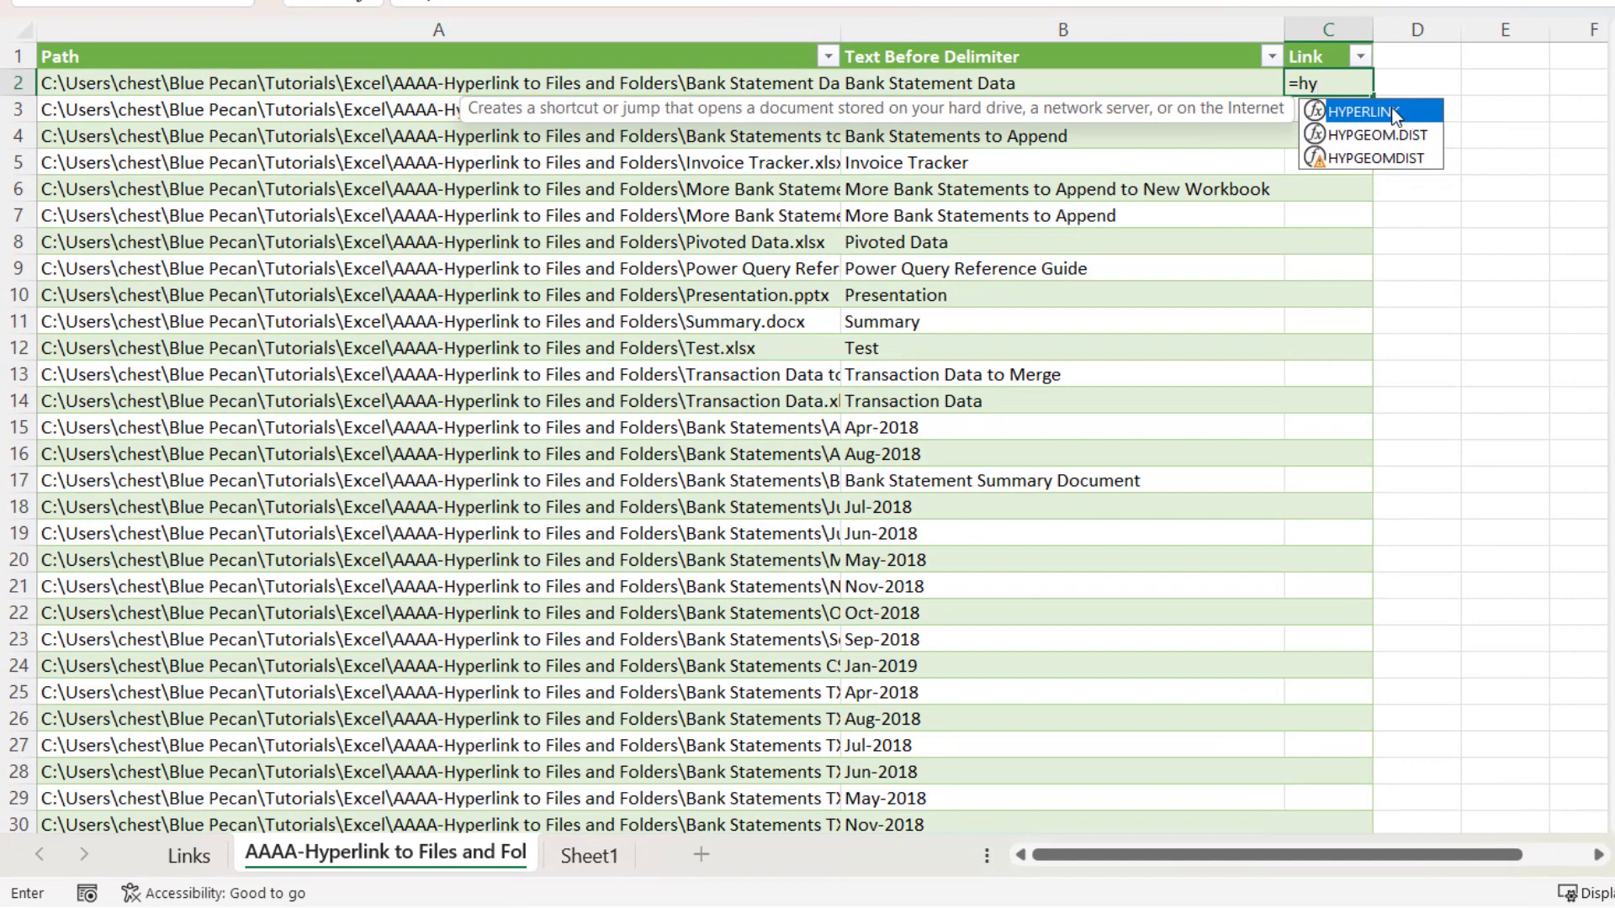
{"action": "double_click", "coordinate": [1395, 113]}
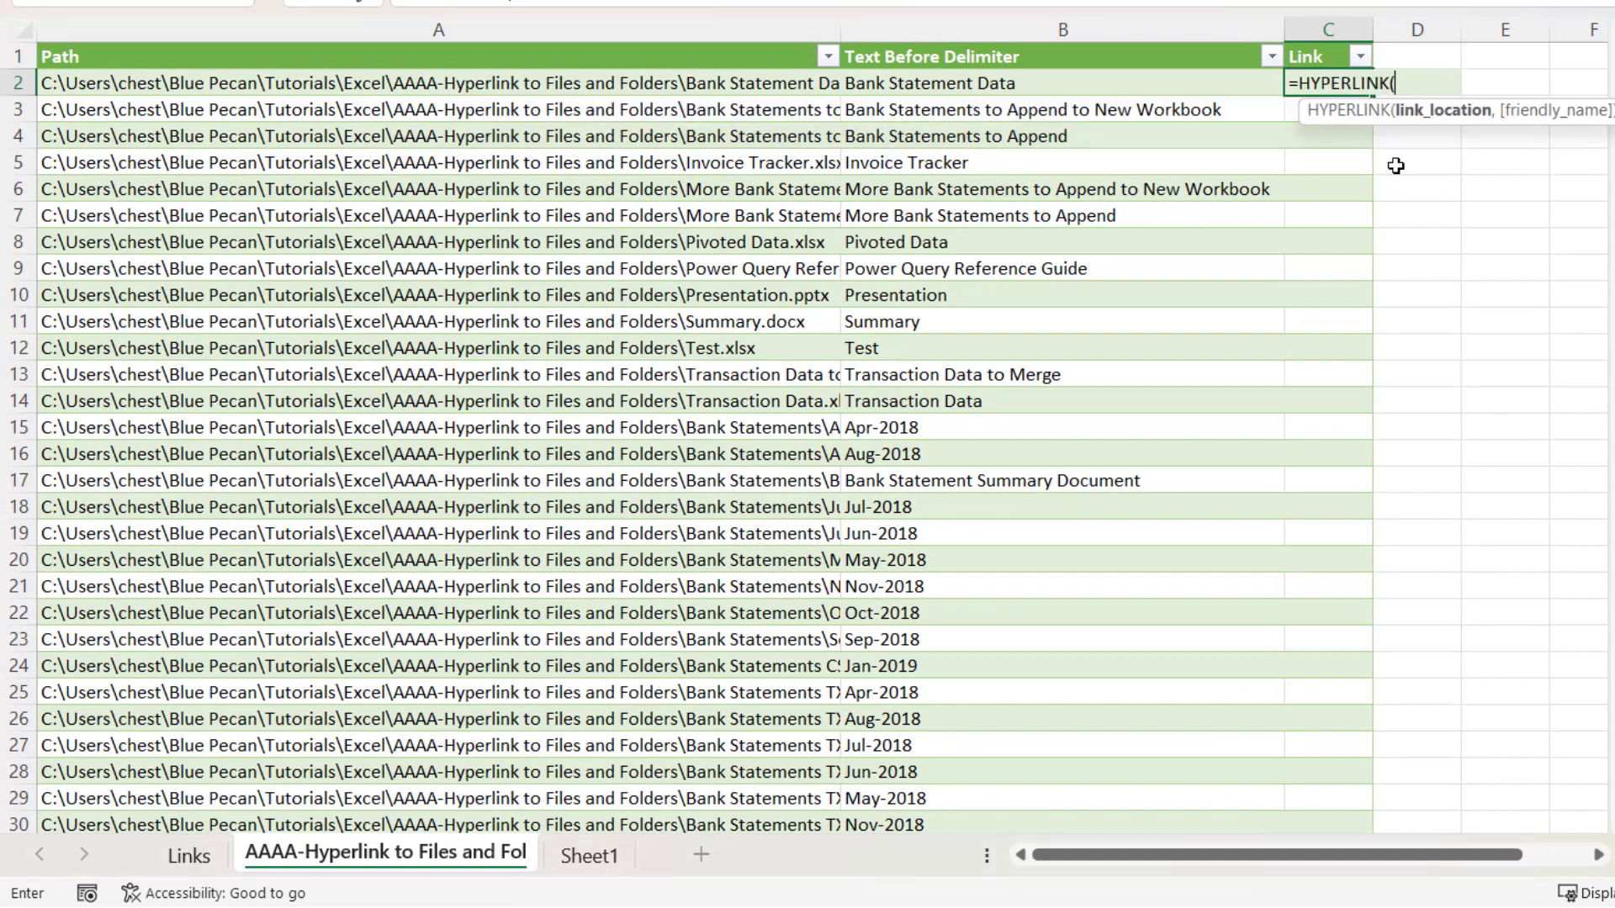
{"action": "left_click", "coordinate": [239, 87]}
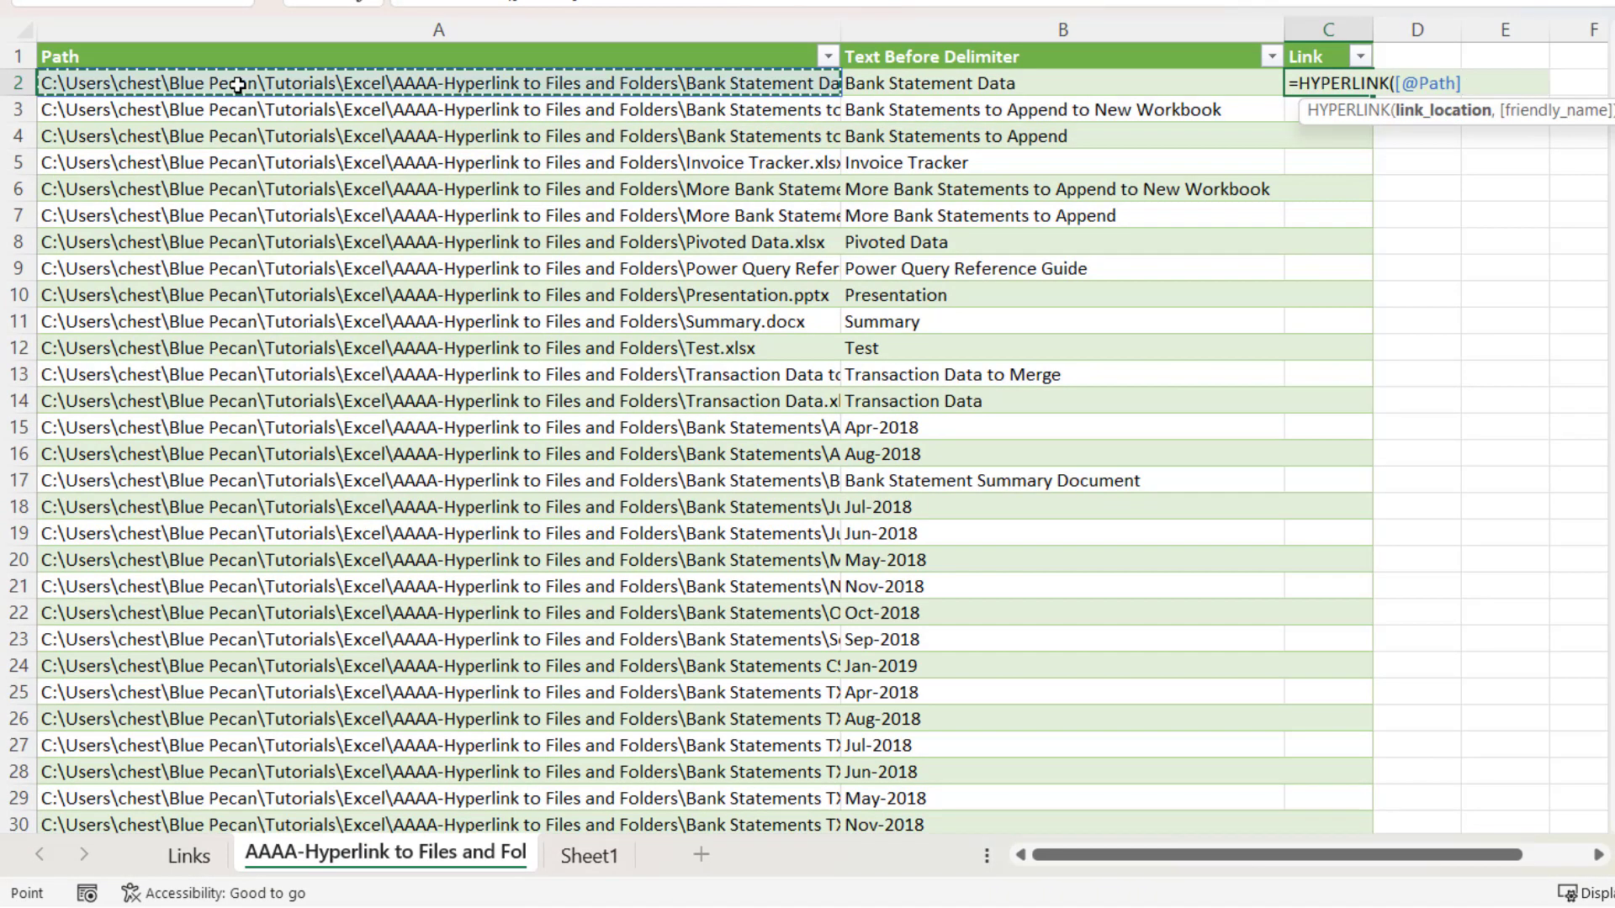
{"action": "type", "text": ","}
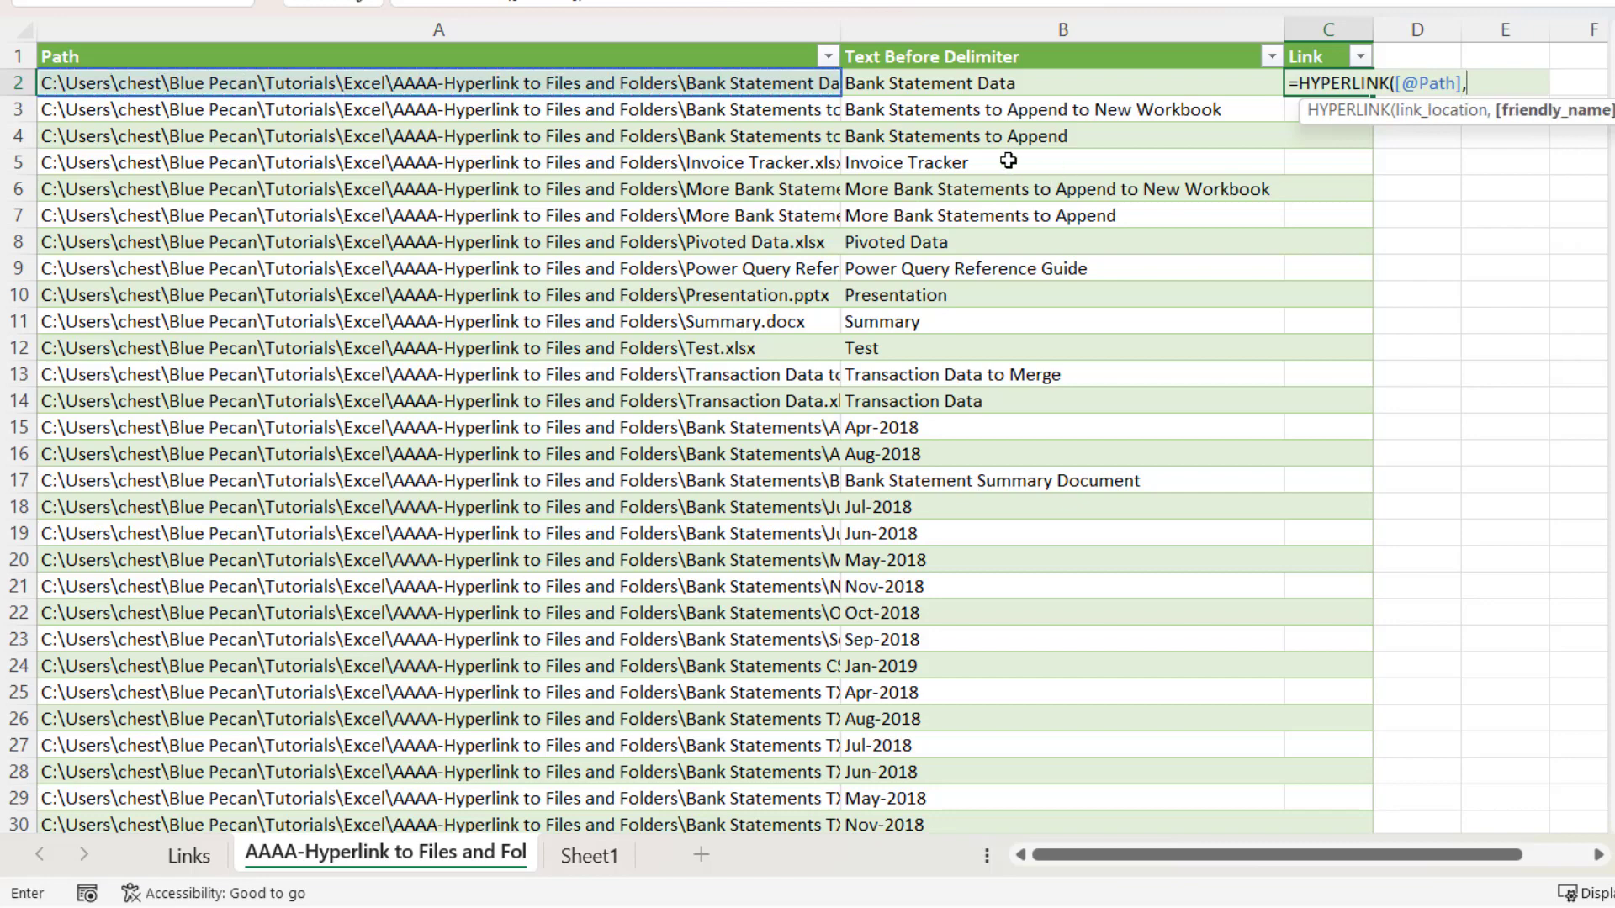
{"action": "left_click", "coordinate": [926, 86]}
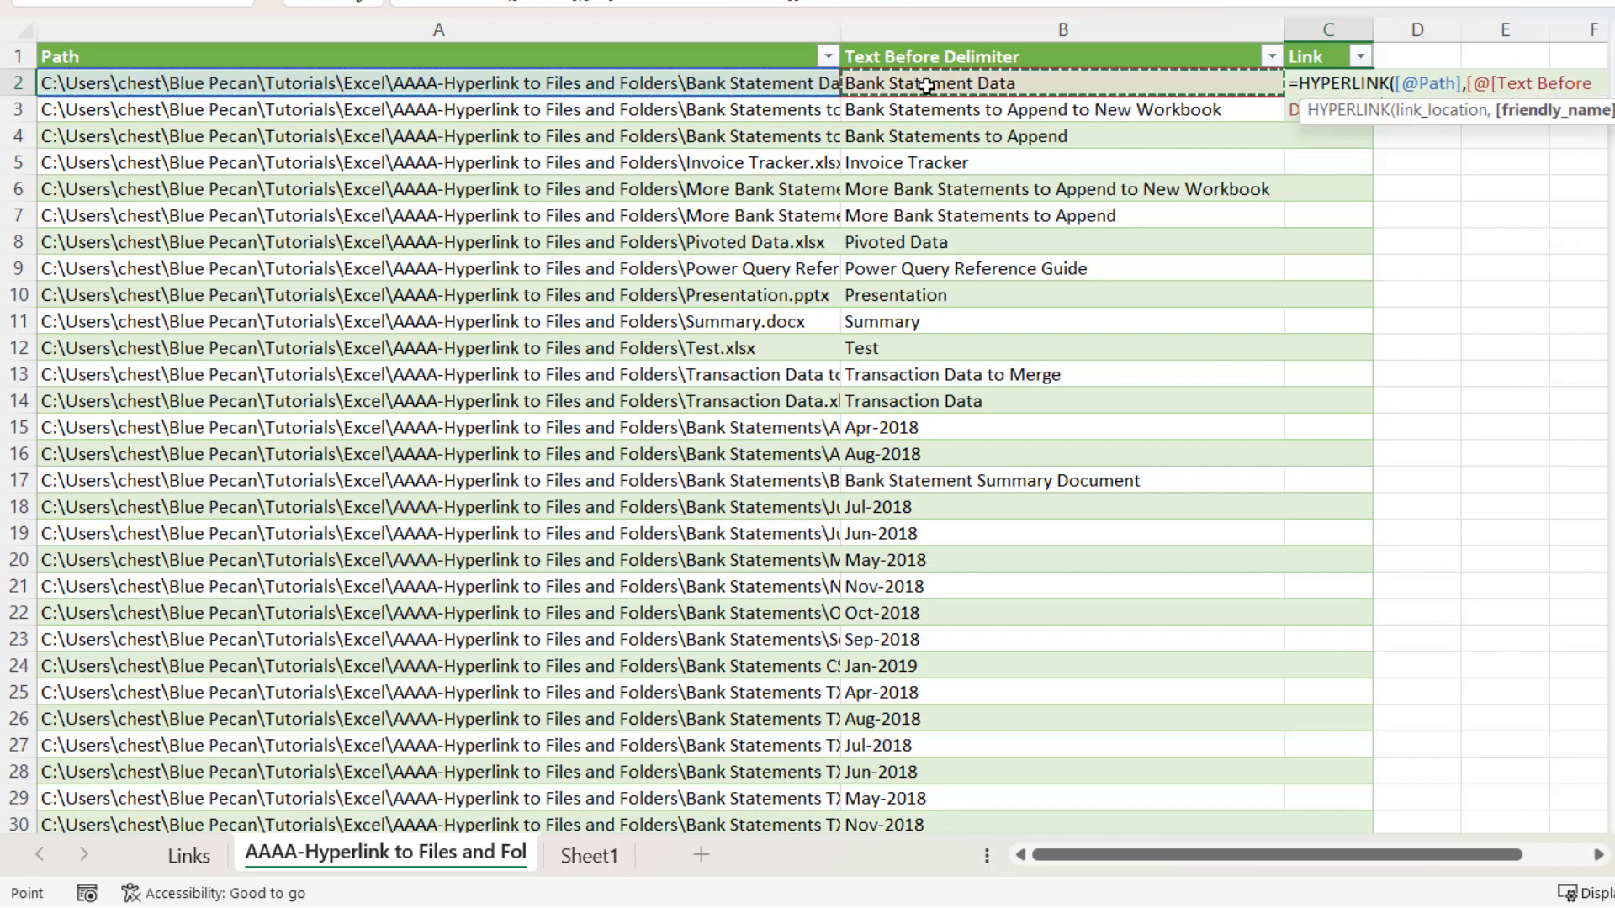
{"action": "type", "text": ")"}
{"action": "key", "text": "Return"}
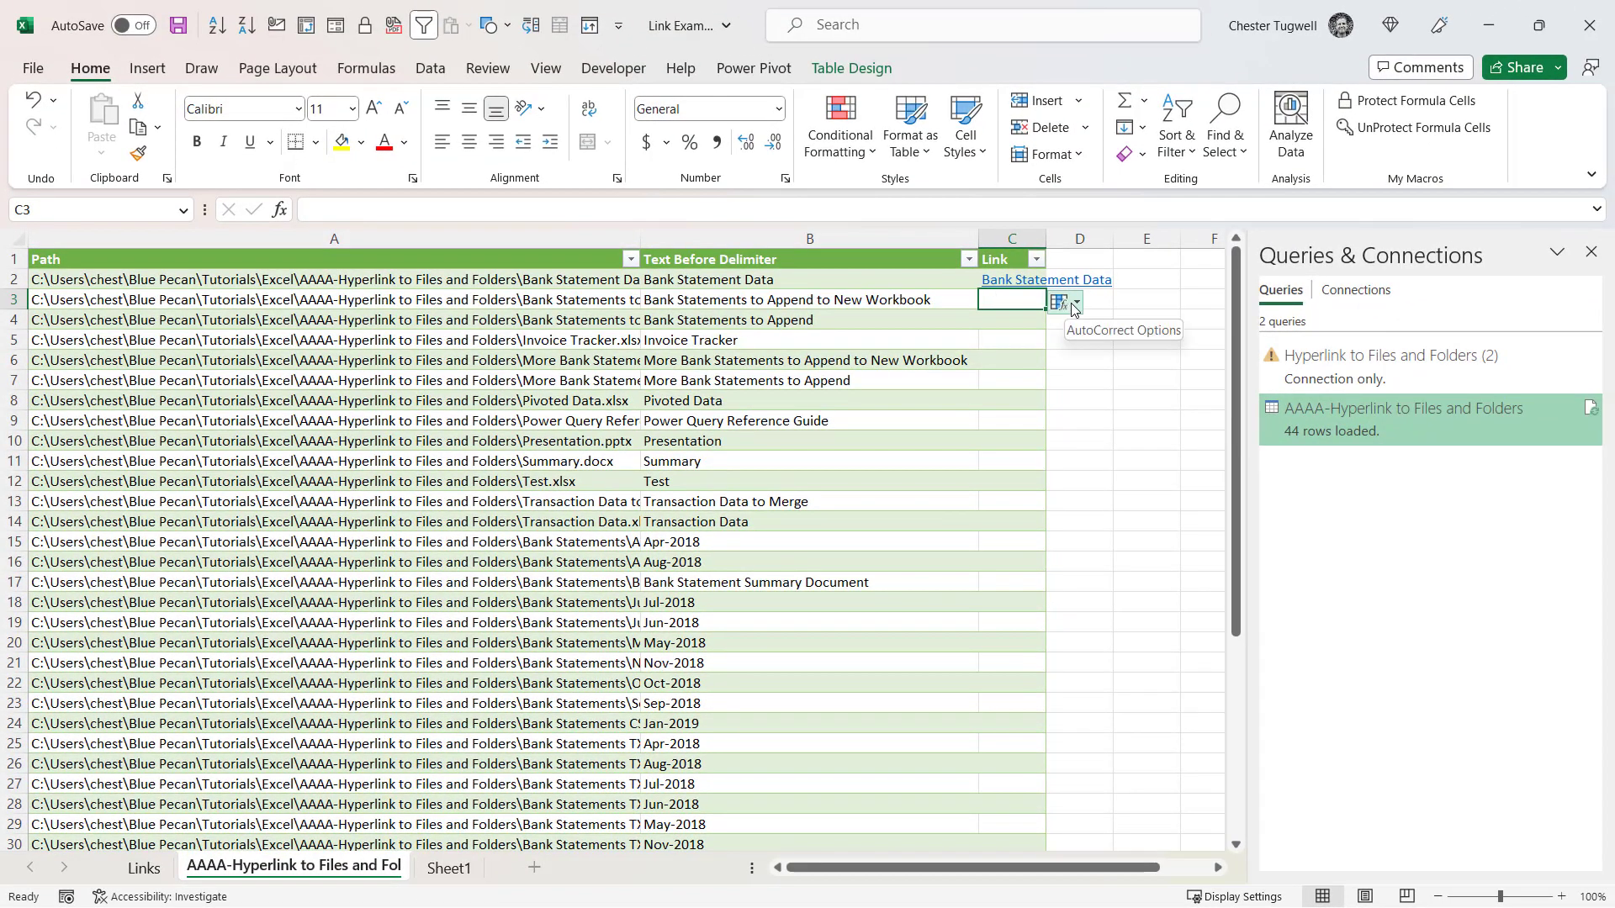
Step: Overwrite all cells in the Link column with the HYPERLINK formula
{"action": "left_click", "coordinate": [1066, 307]}
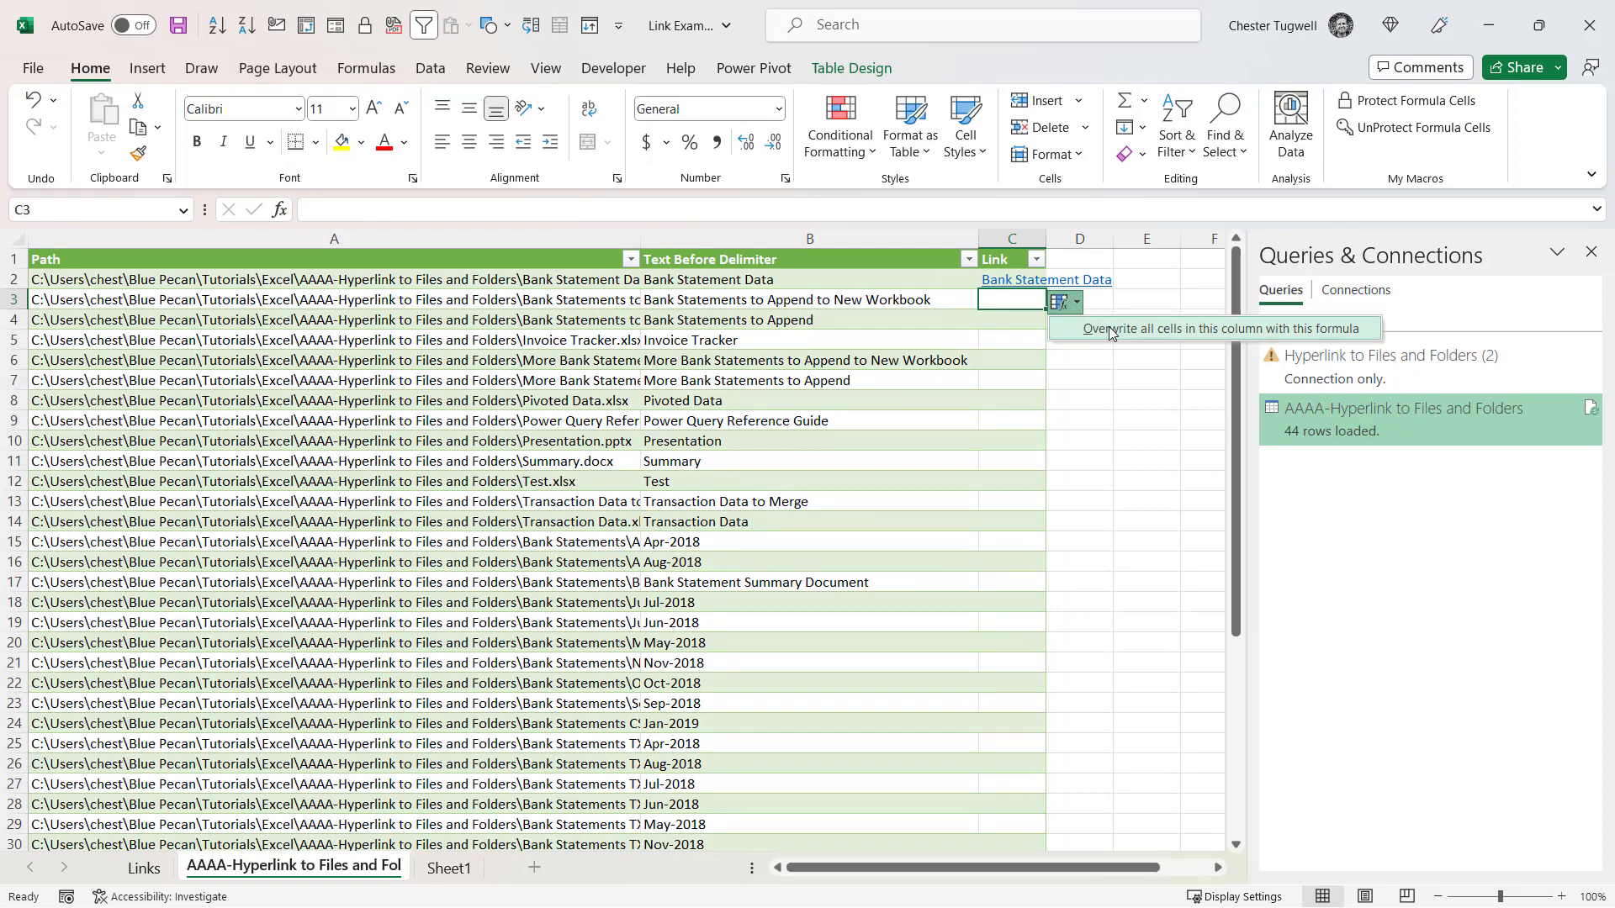
{"action": "left_click", "coordinate": [1110, 328]}
{"action": "left_click", "coordinate": [1144, 279]}
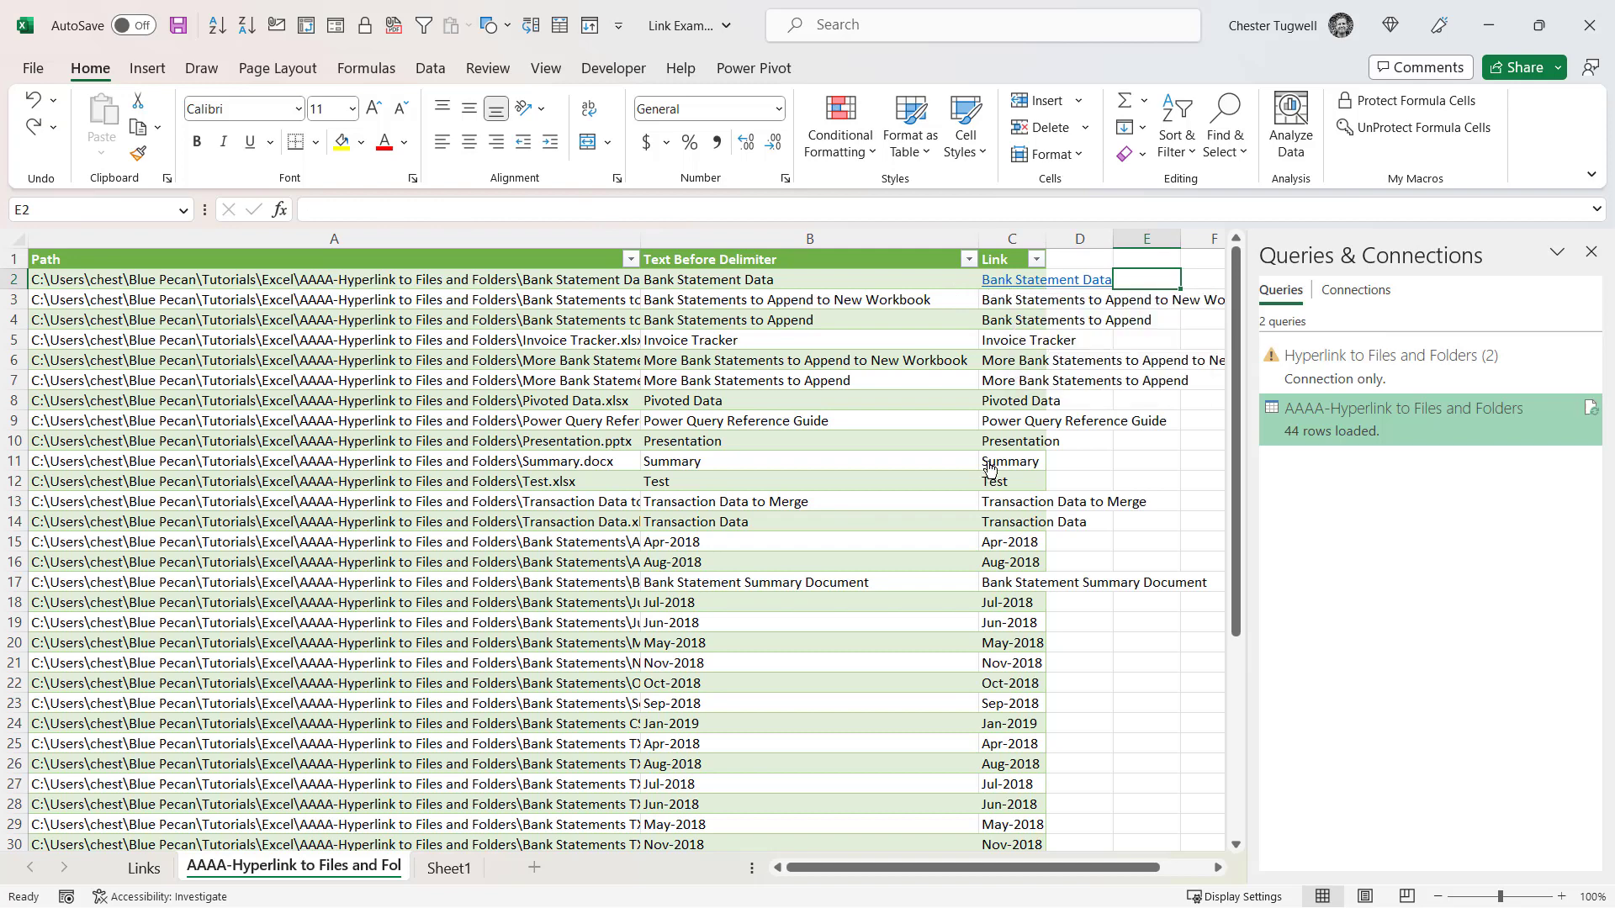
Step: Copy the hyperlink formatting of cell C2 to all the cells below it in the Link column
{"action": "left_click", "coordinate": [1077, 290]}
{"action": "key", "text": "Left"}
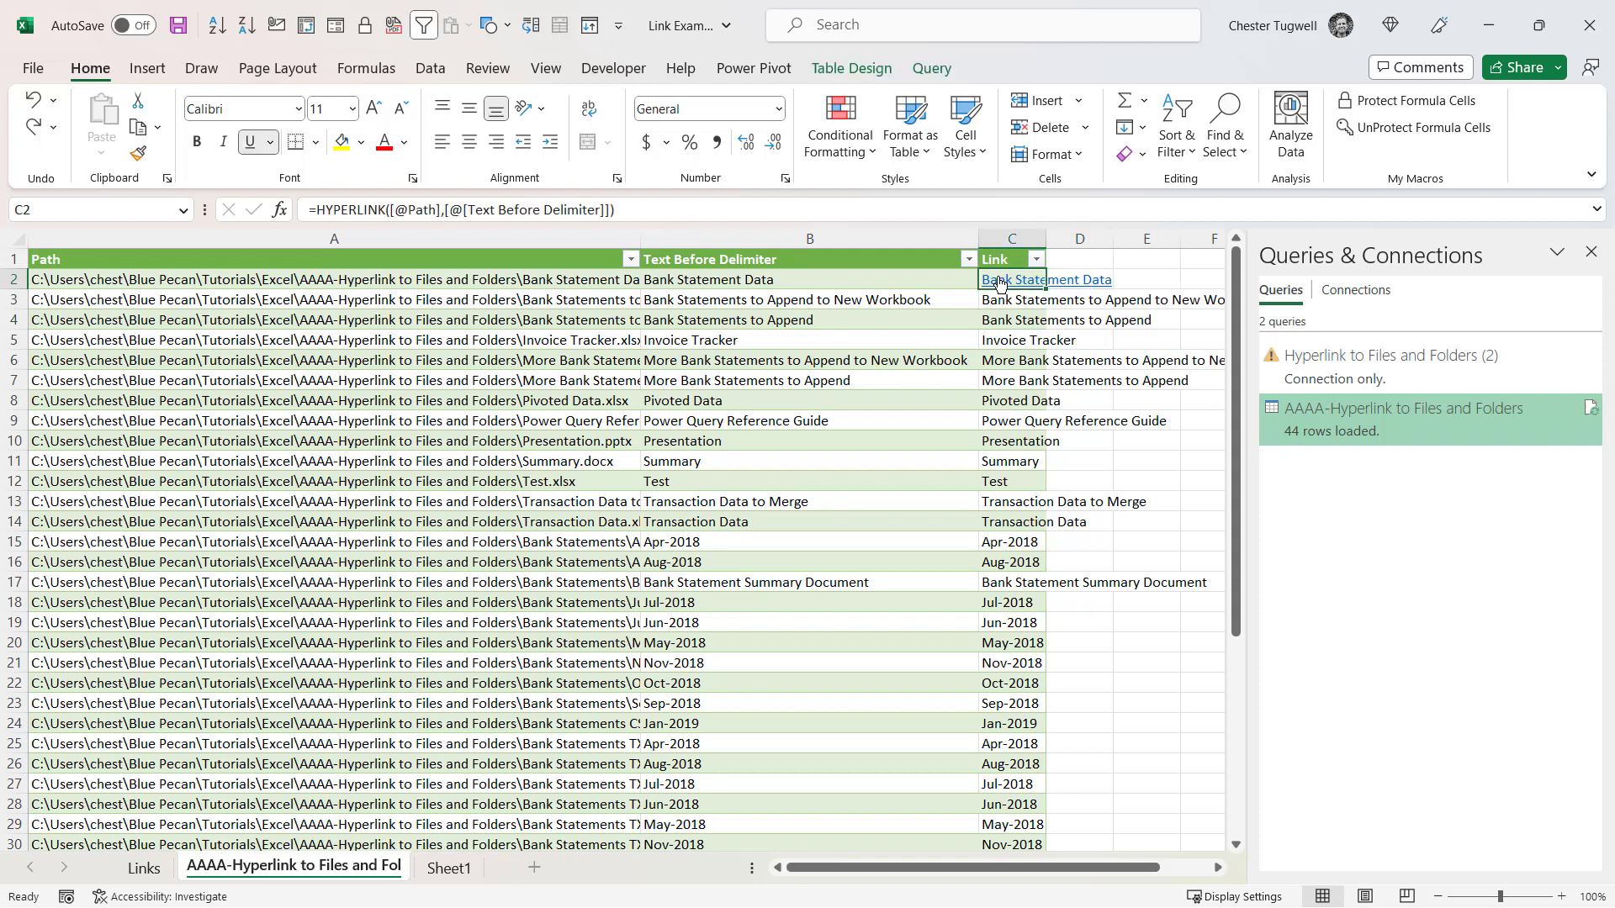
{"action": "left_click", "coordinate": [141, 155]}
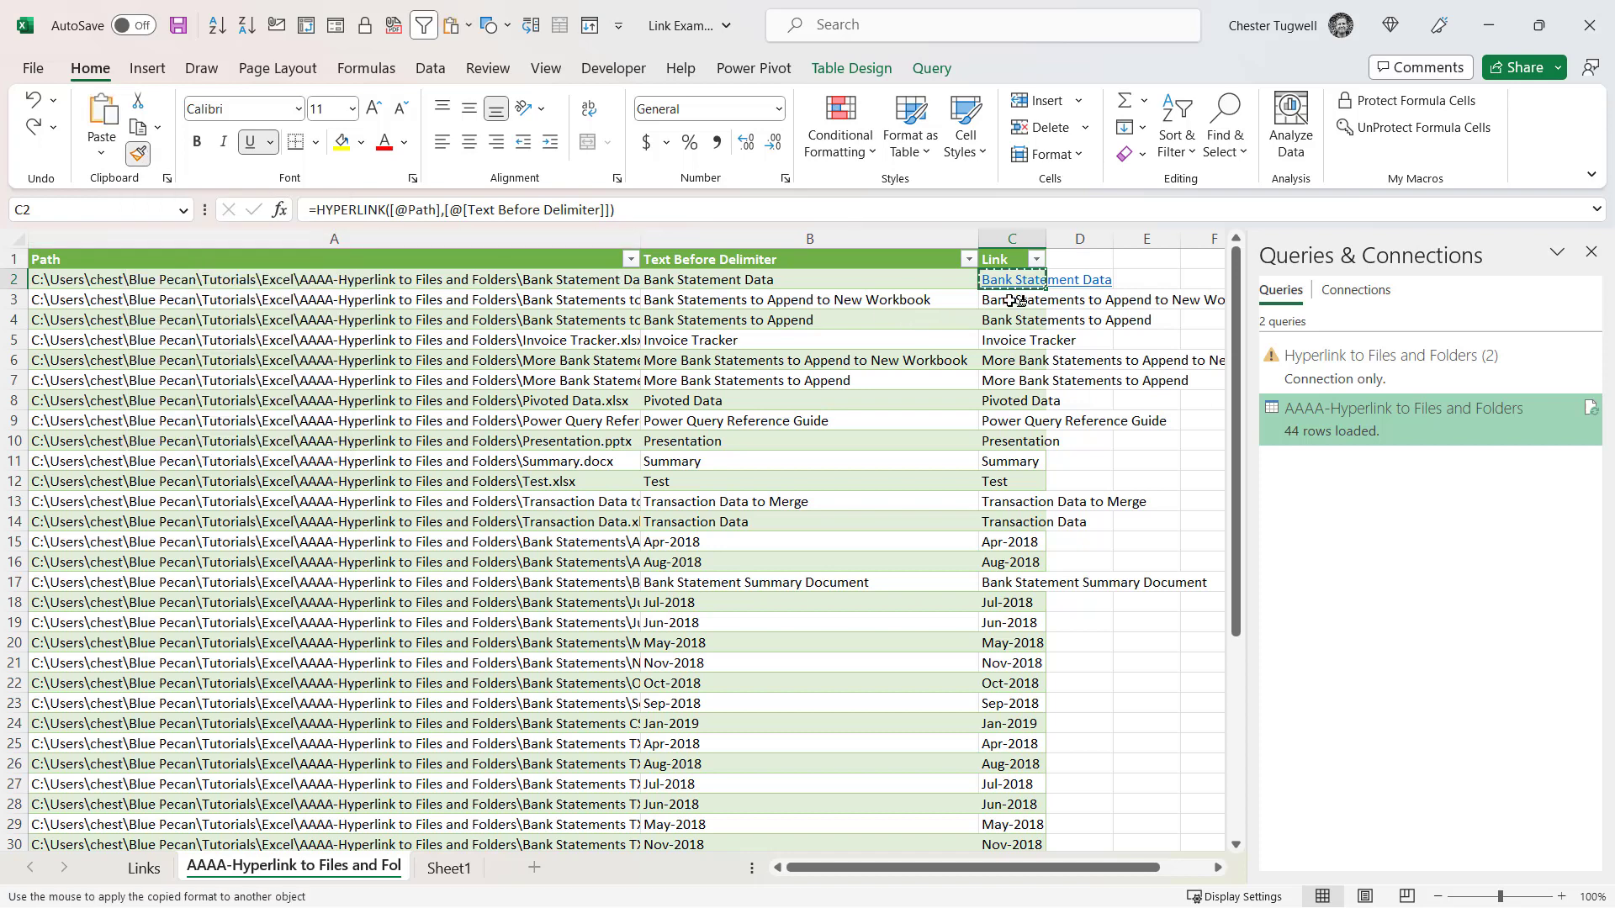
{"action": "left_click", "coordinate": [1012, 300]}
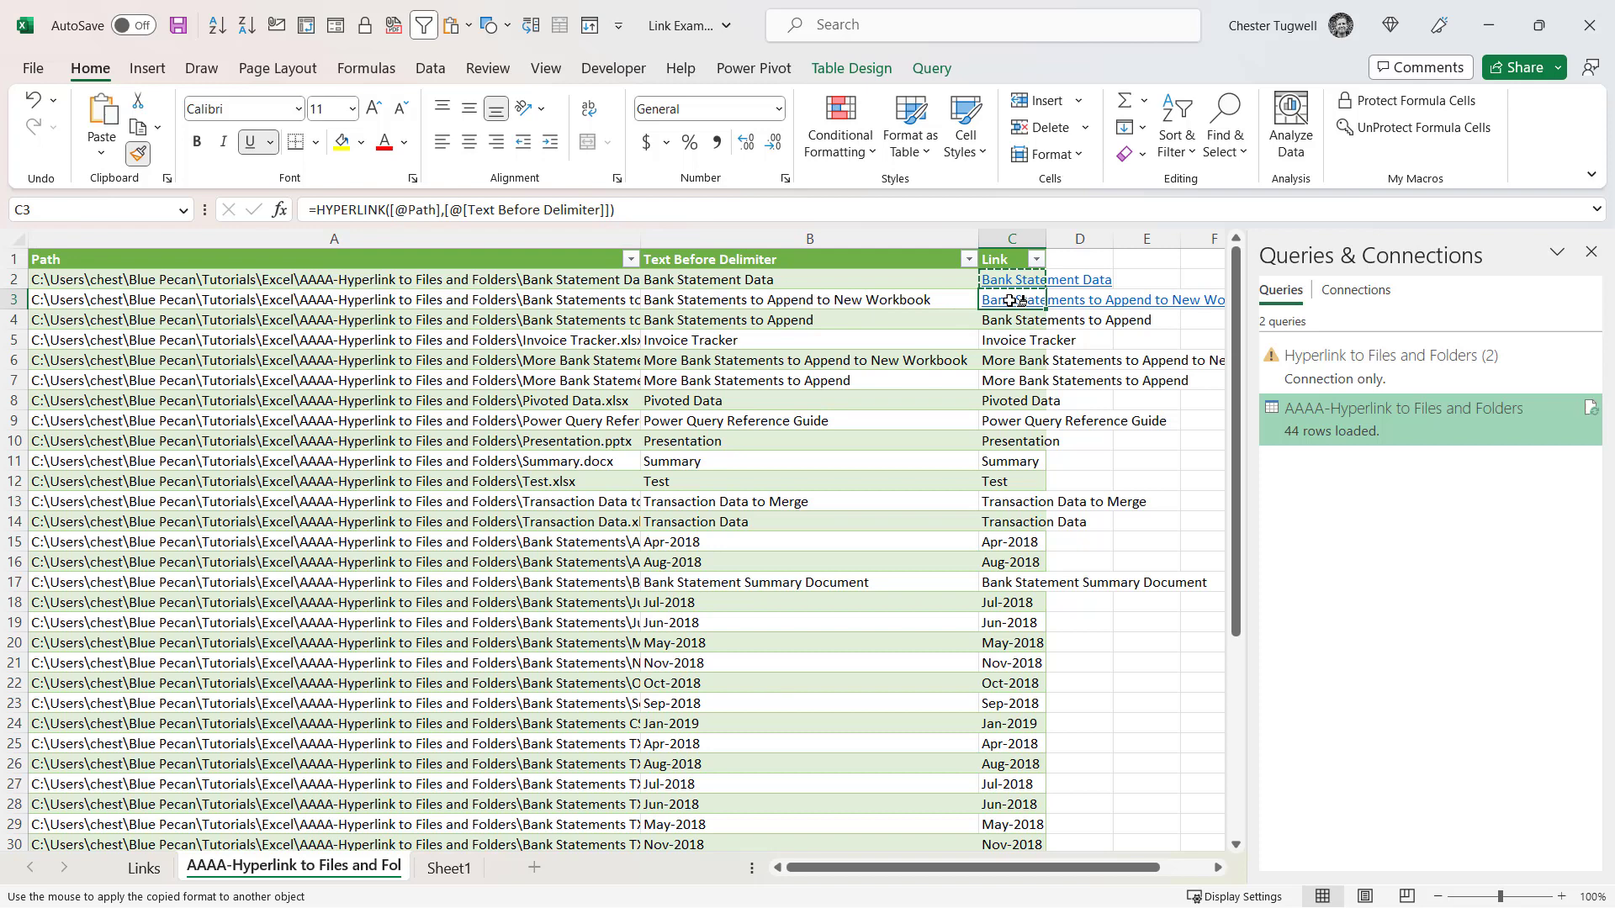
{"action": "key", "text": "ctrl+shift+Down"}
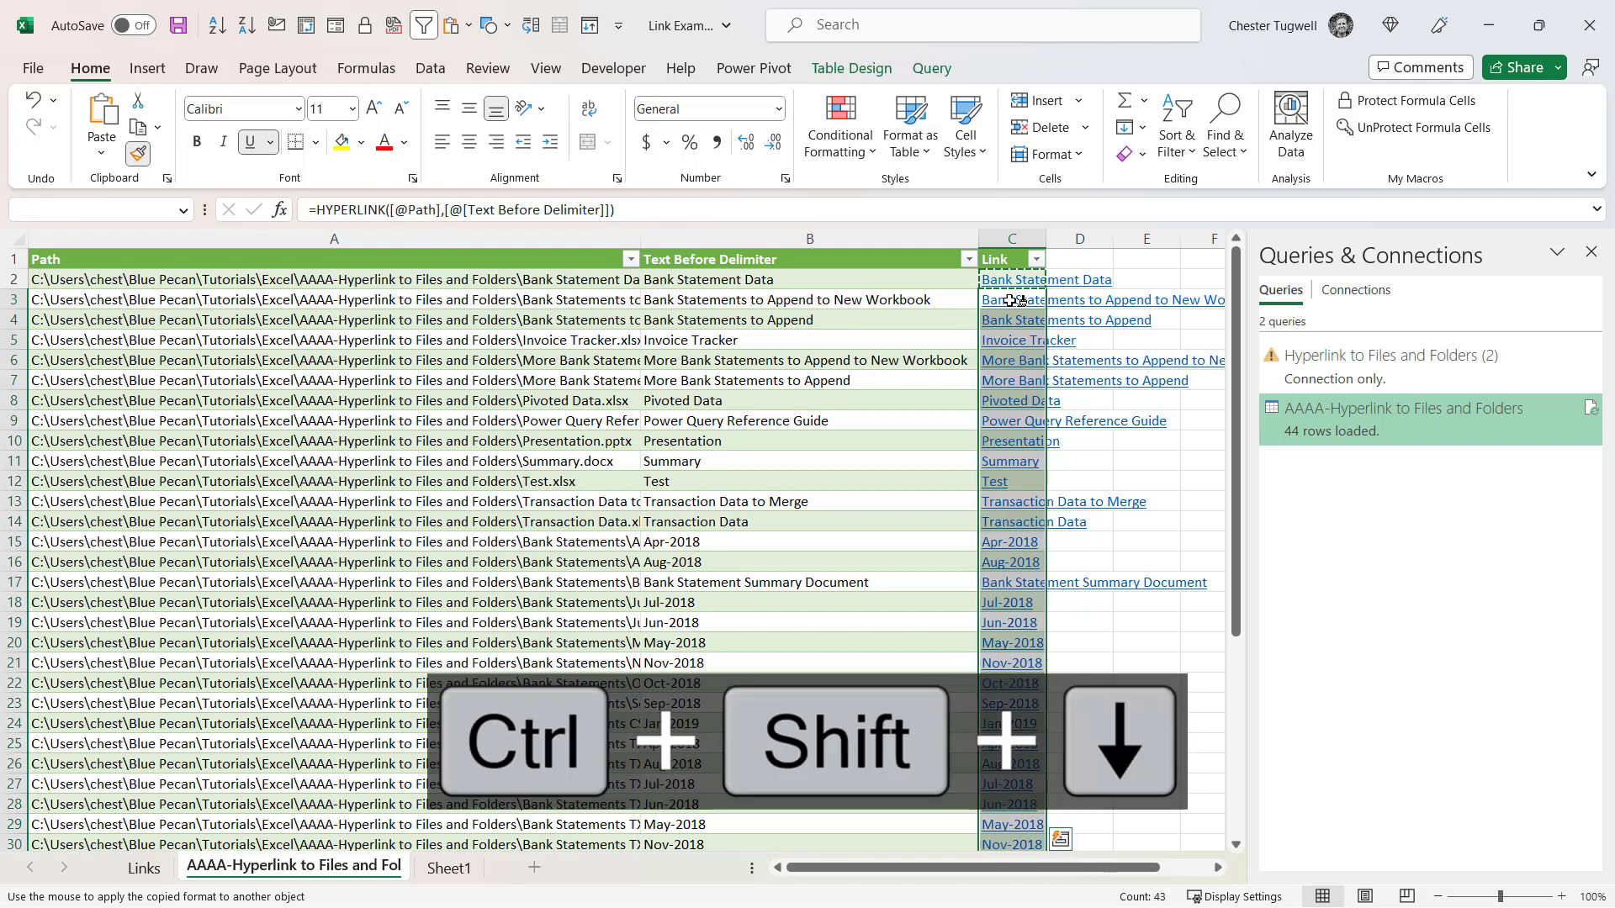
{"action": "left_click", "coordinate": [138, 152]}
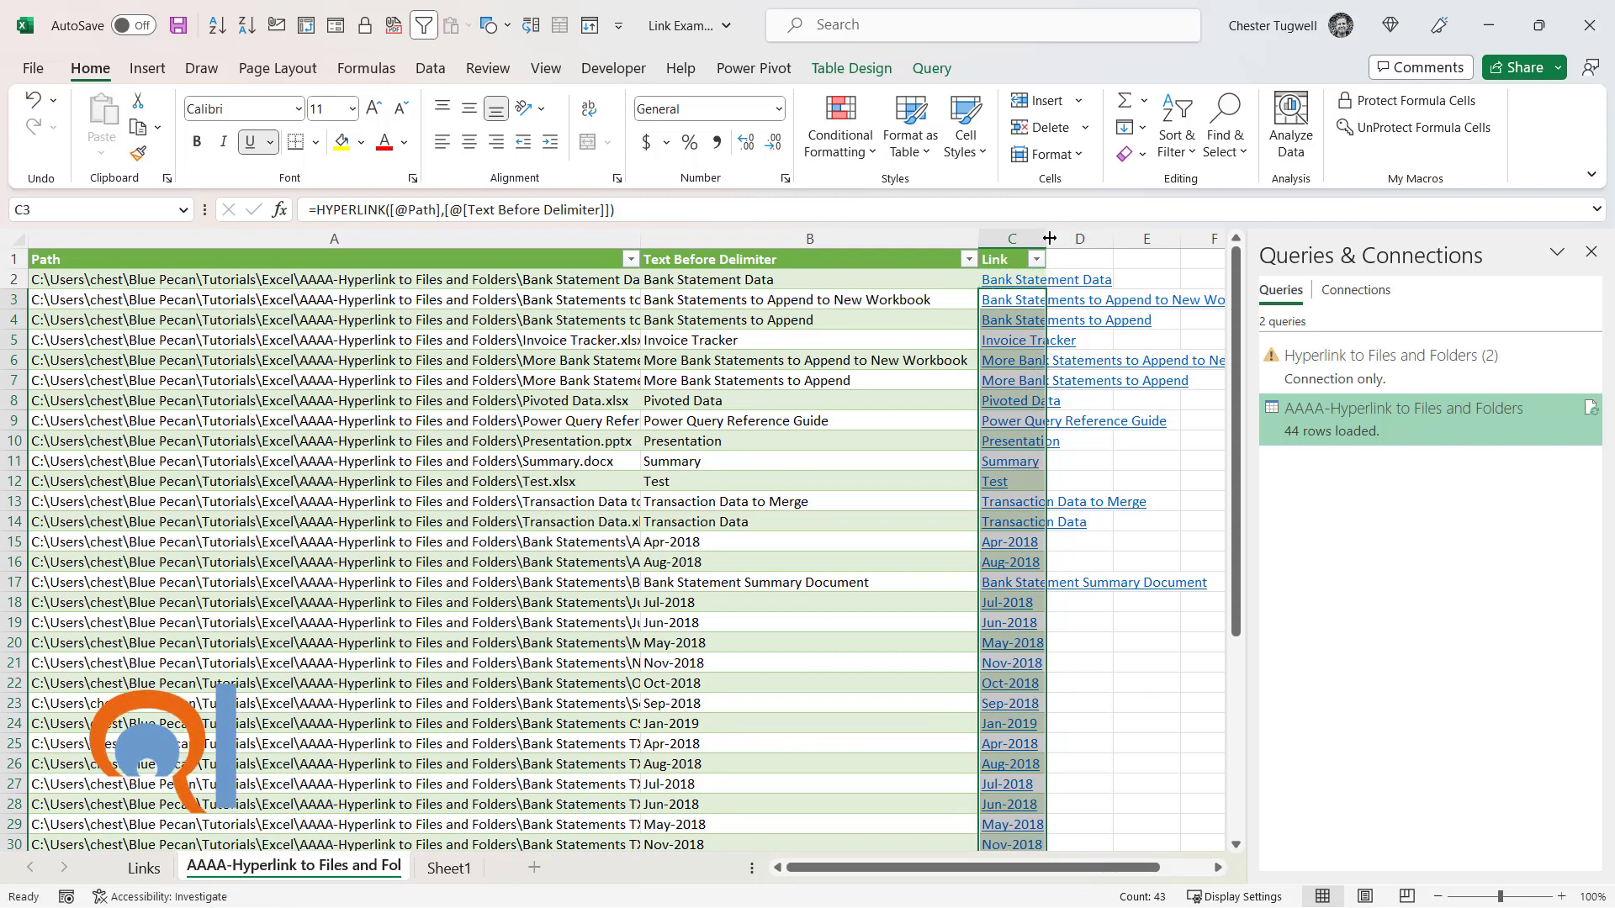
Step: Widen the Link column to fit its contents
{"action": "left_click_drag", "start_coordinate": [1048, 239], "coordinate": [1048, 239]}
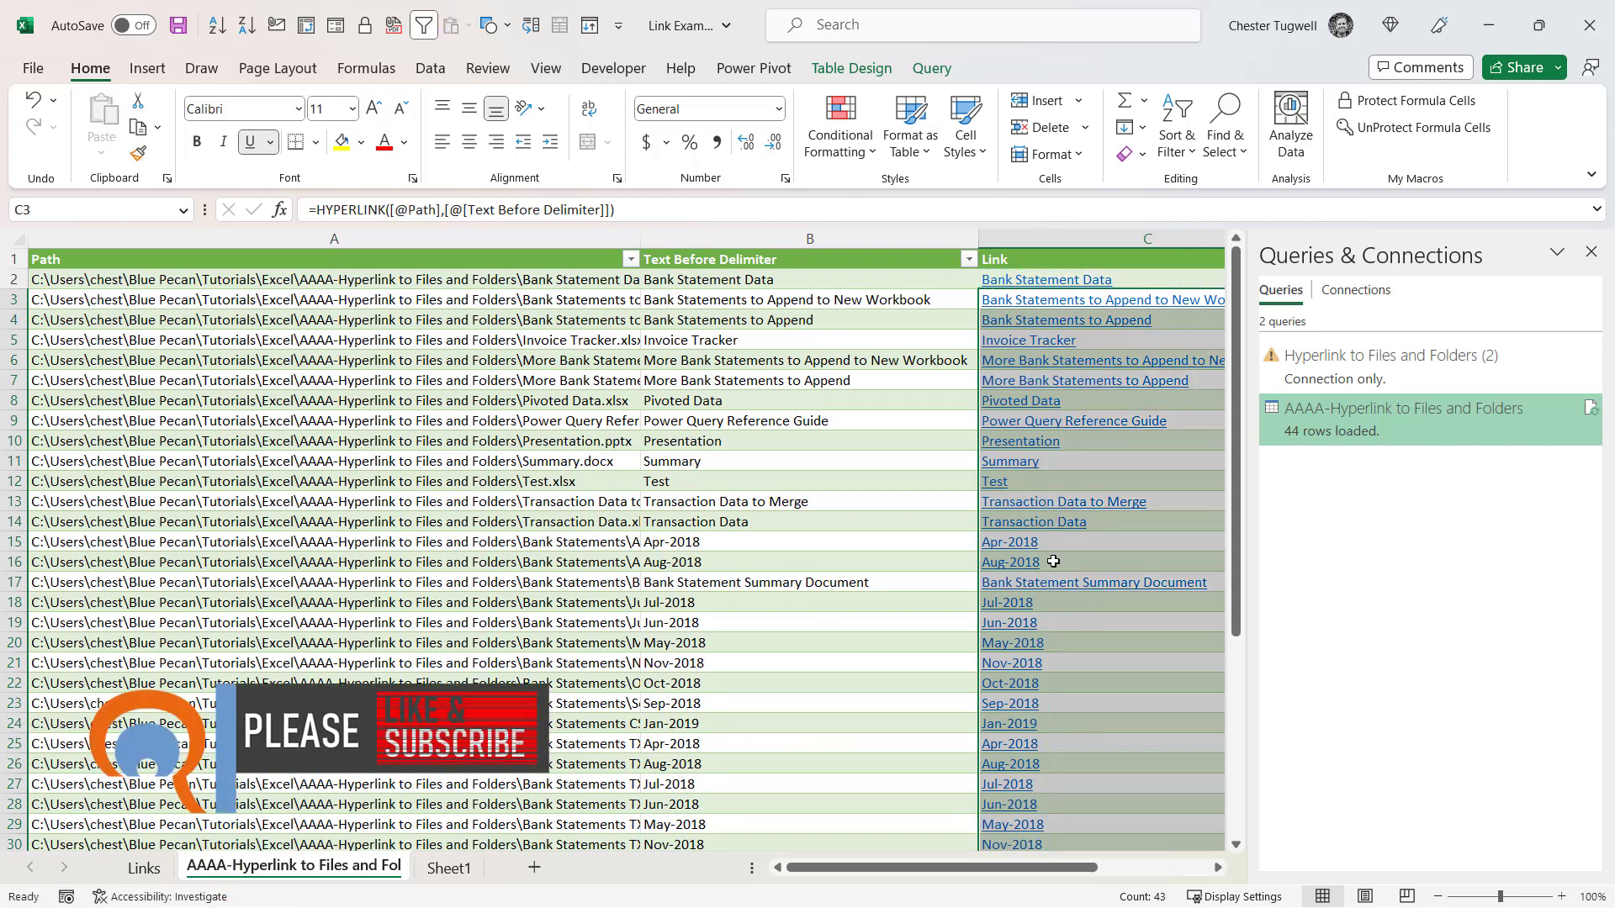
{"action": "left_click", "coordinate": [1438, 897]}
{"action": "left_click", "coordinate": [1438, 897]}
{"action": "left_click", "coordinate": [1439, 897]}
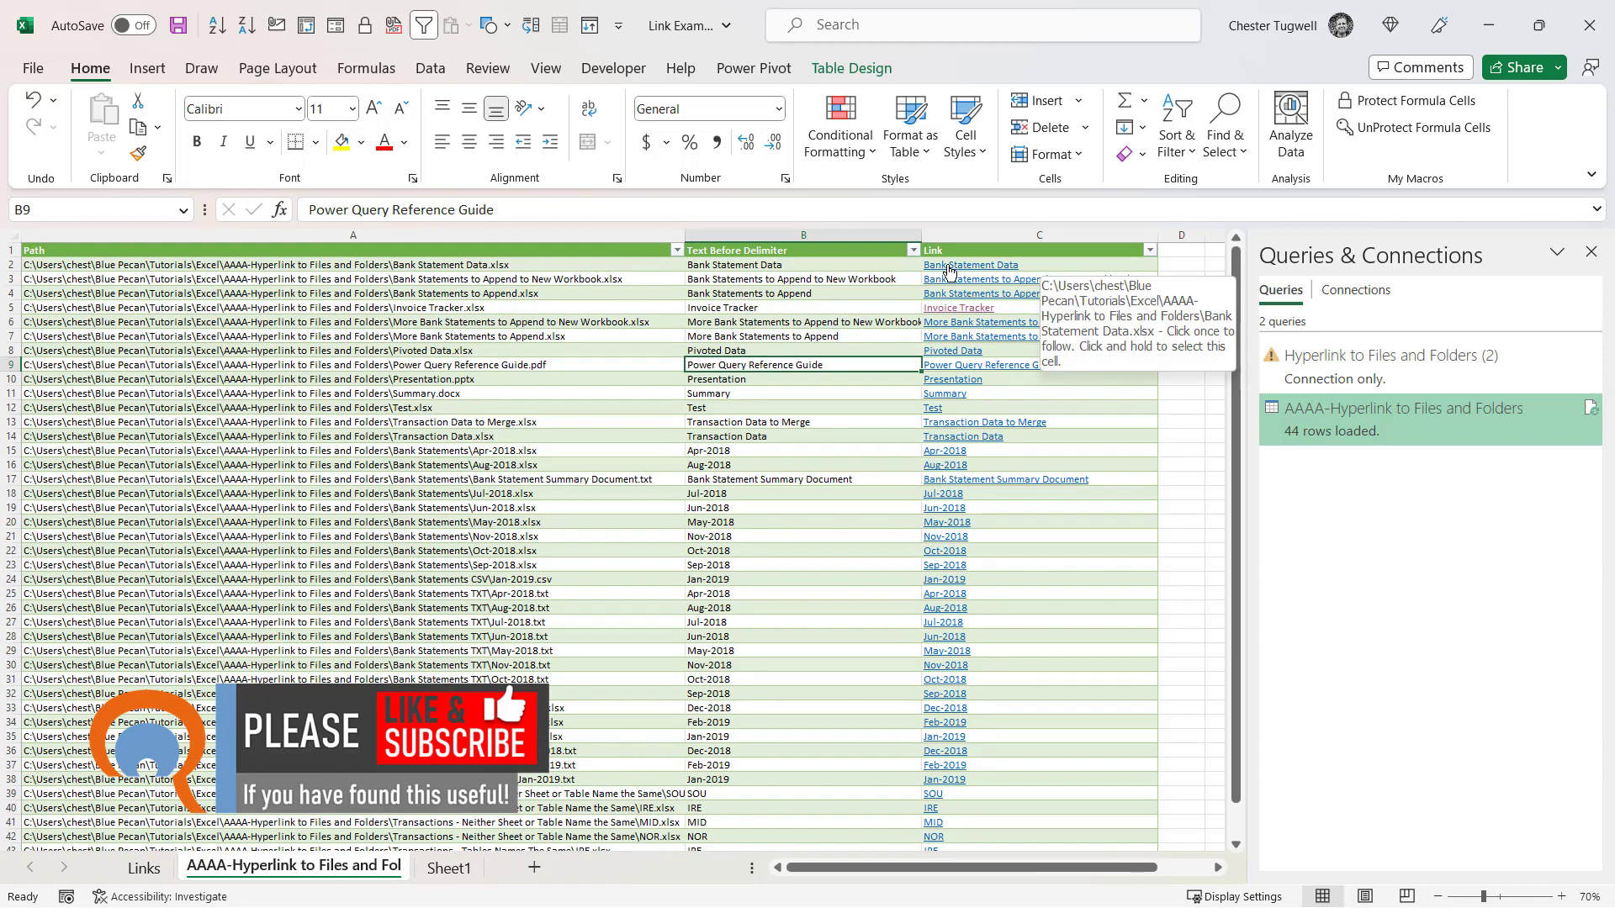
Step: Test the Bank Statement Data, Jan-2019 (row 24) and Power Query Reference Guide links, closing each opened file
{"action": "left_click", "coordinate": [950, 271]}
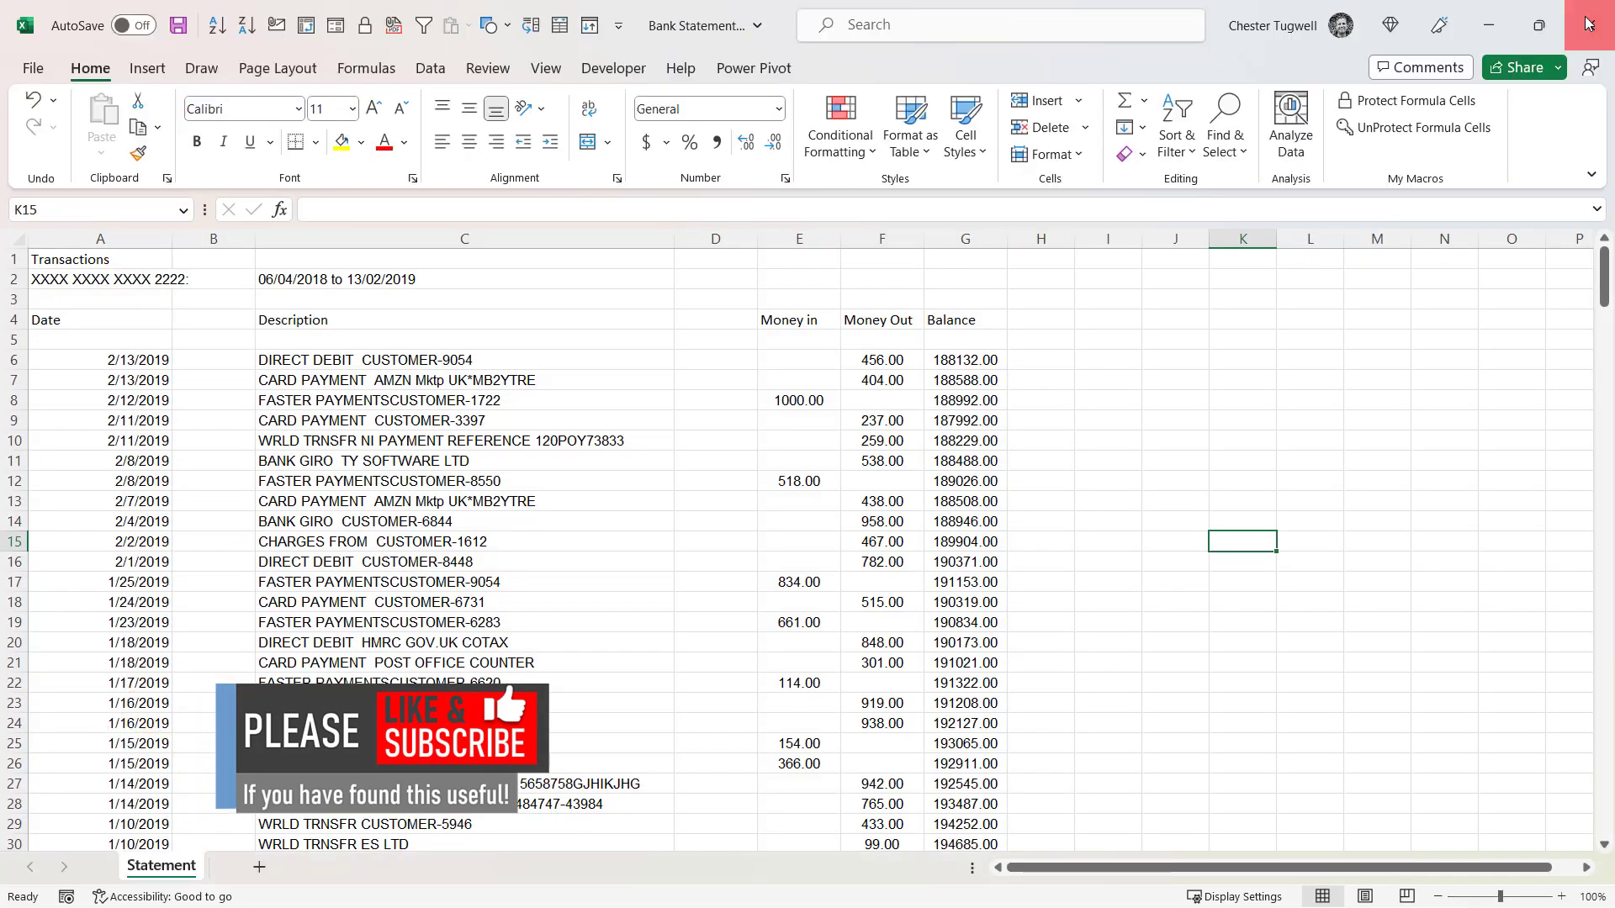
{"action": "left_click", "coordinate": [1586, 23]}
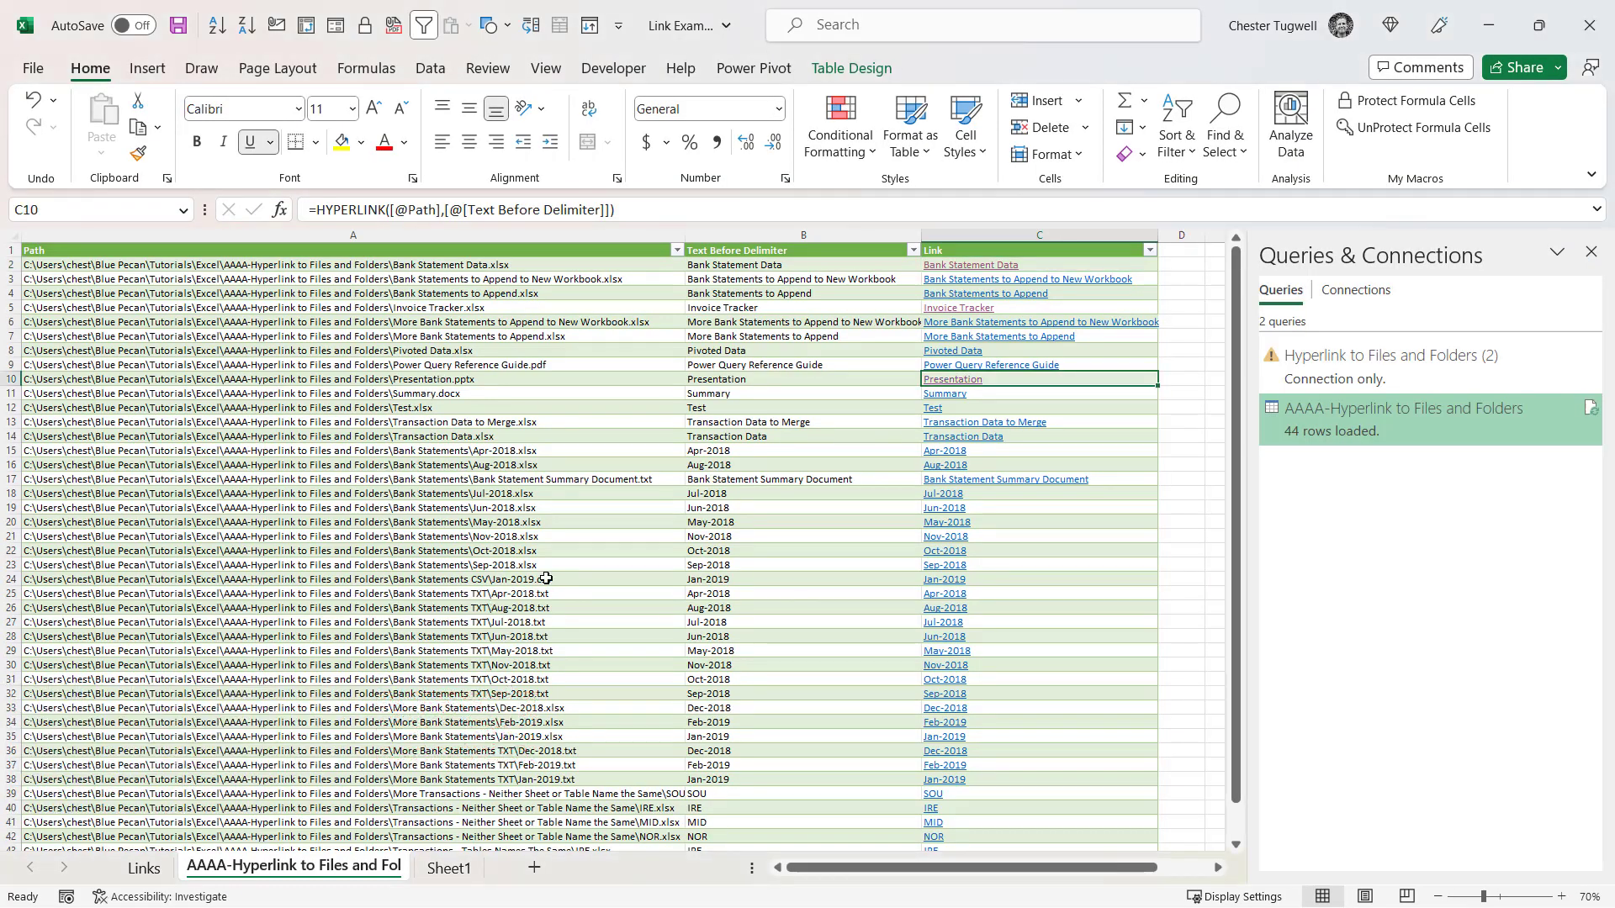
{"action": "left_click", "coordinate": [936, 583]}
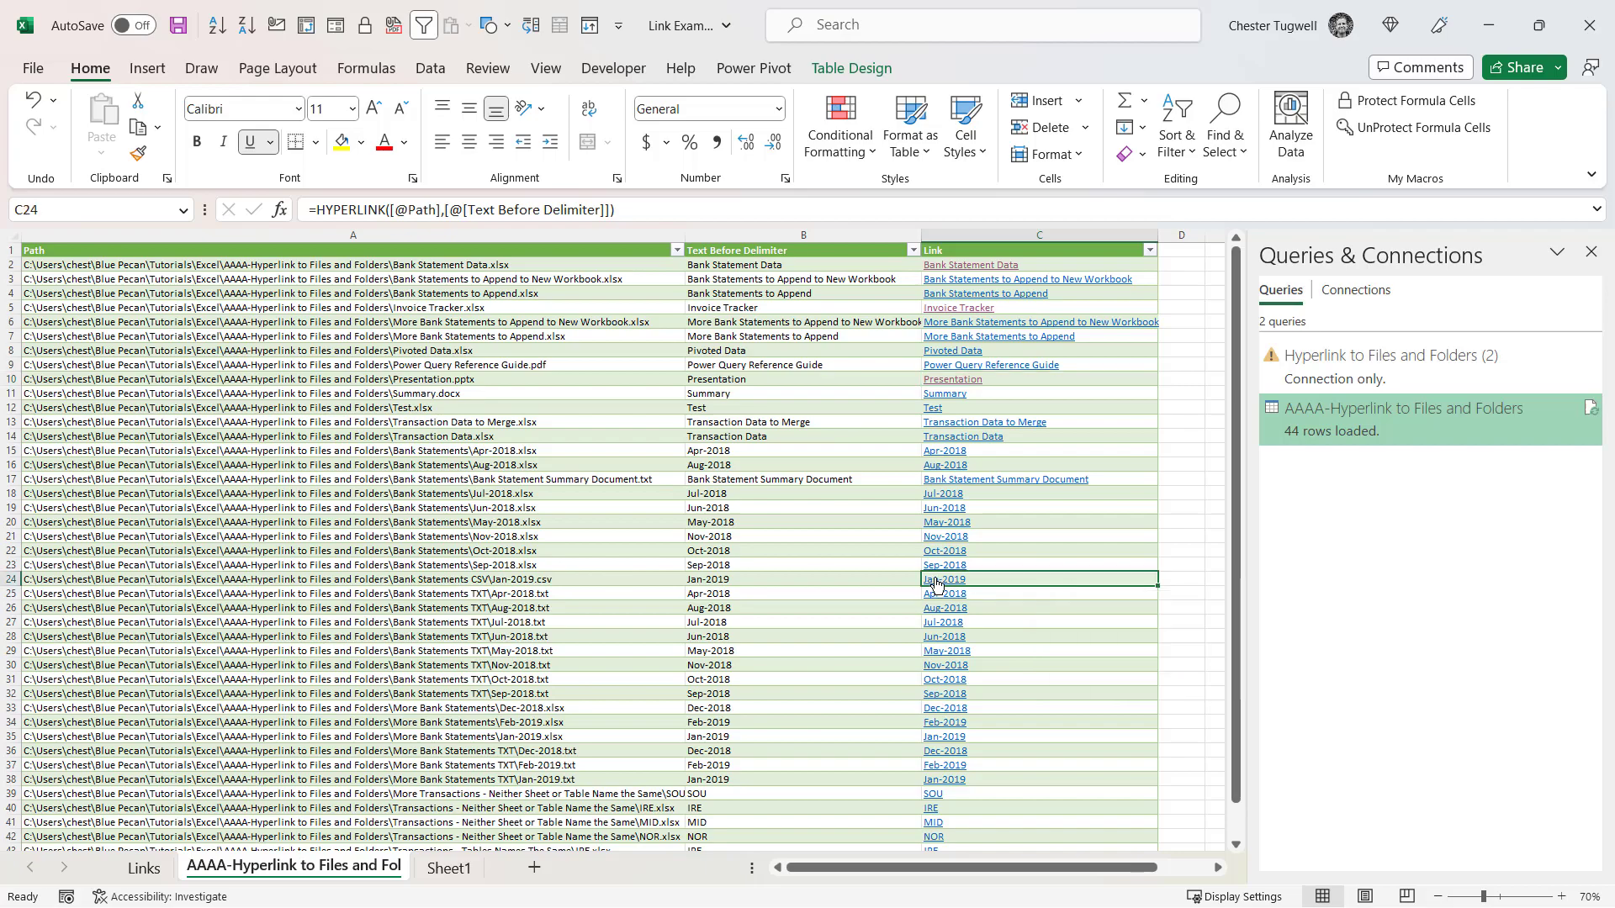
{"action": "left_click", "coordinate": [1589, 24]}
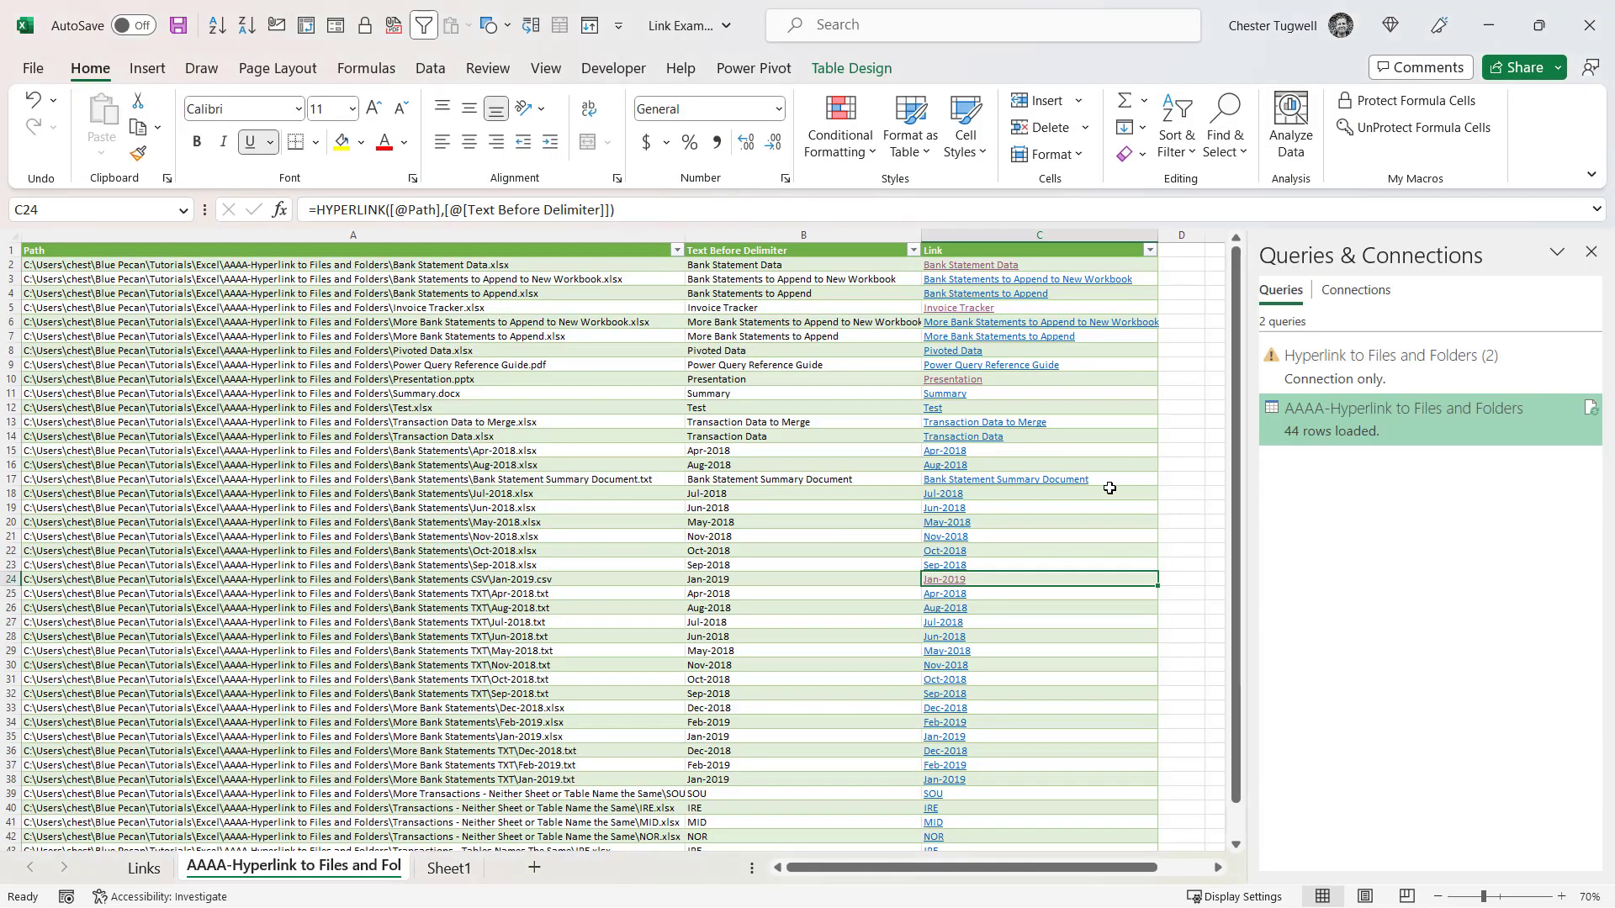
{"action": "left_click", "coordinate": [1005, 367]}
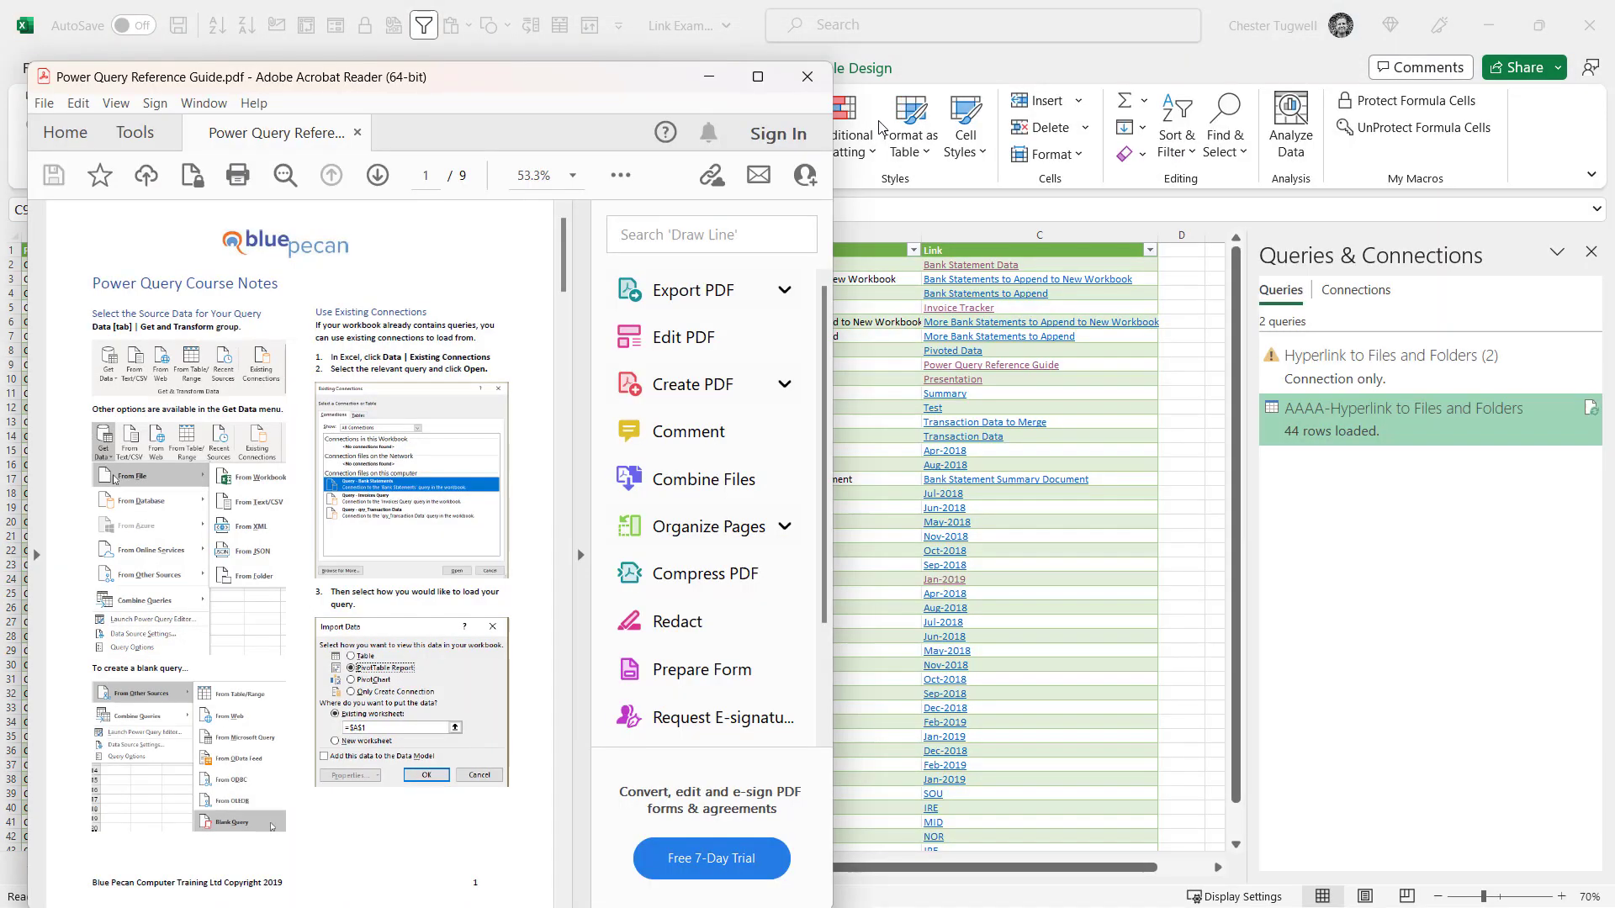
{"action": "left_click", "coordinate": [807, 76]}
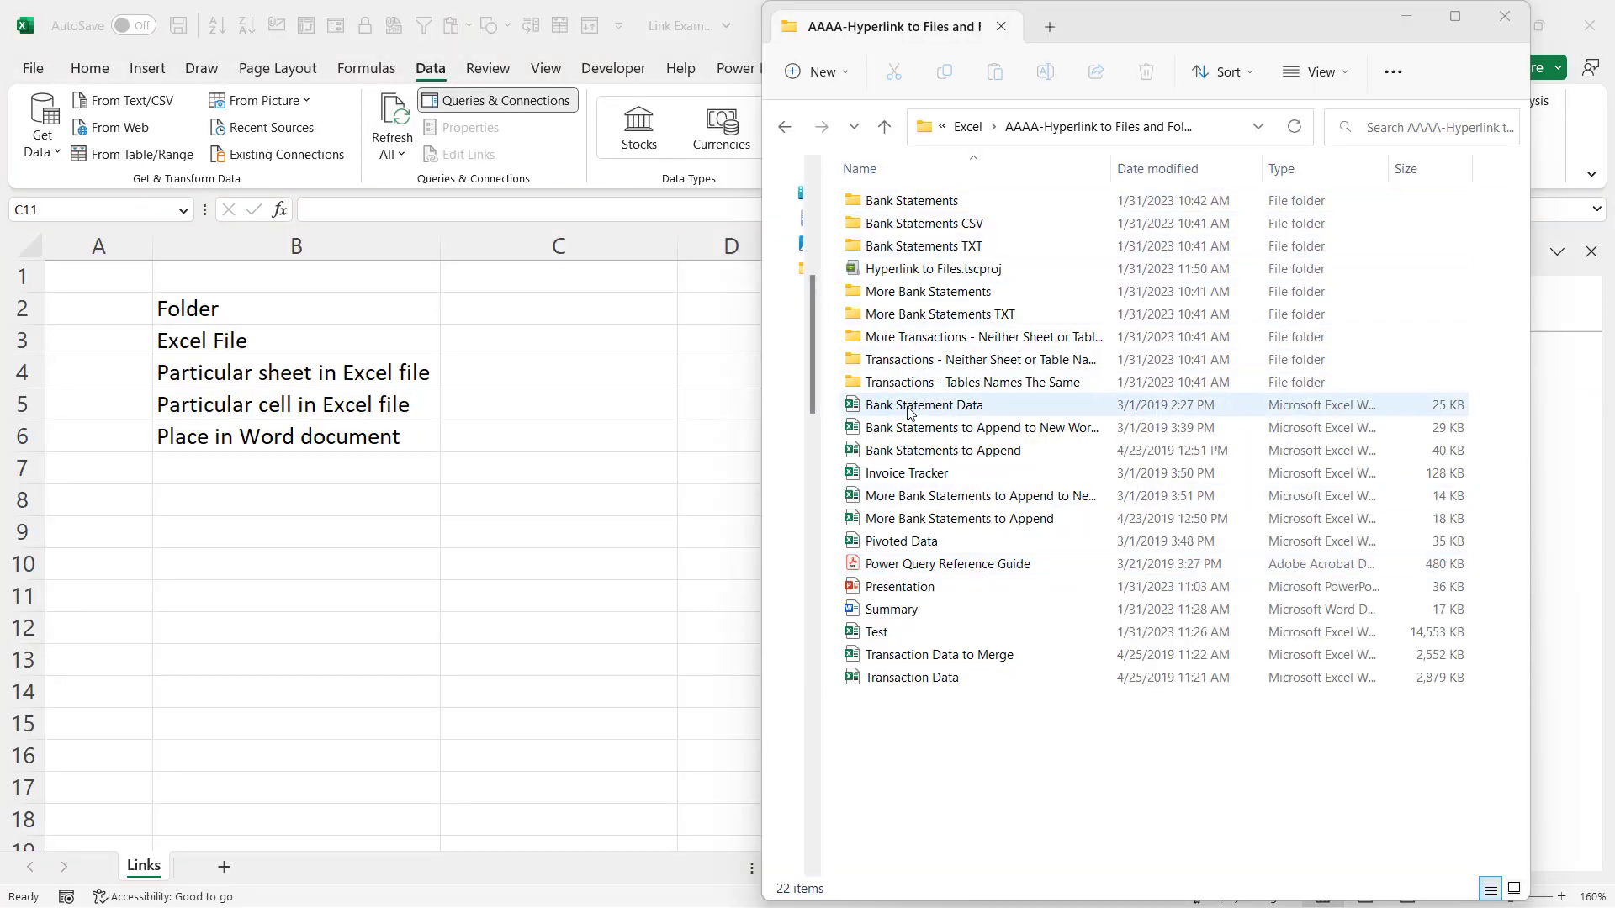
Step: Switch to Excel and start a from-folder query on the AAAA-Hyperlink to Files and Folders folder in a new worksheet
{"action": "key", "text": "alt+Tab"}
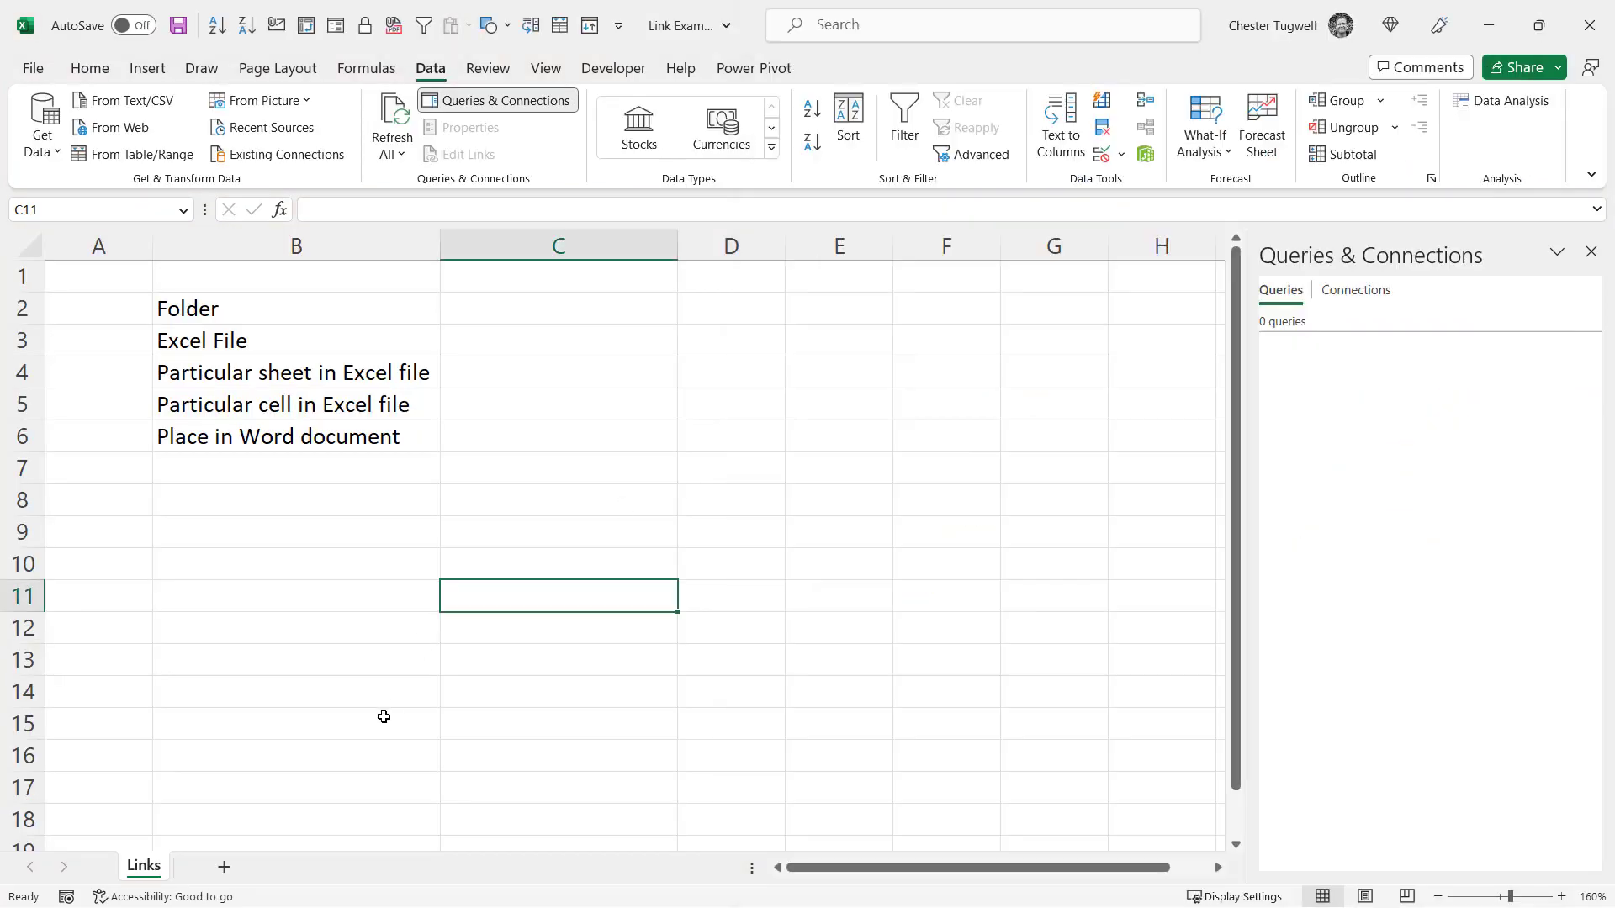
{"action": "left_click", "coordinate": [223, 868]}
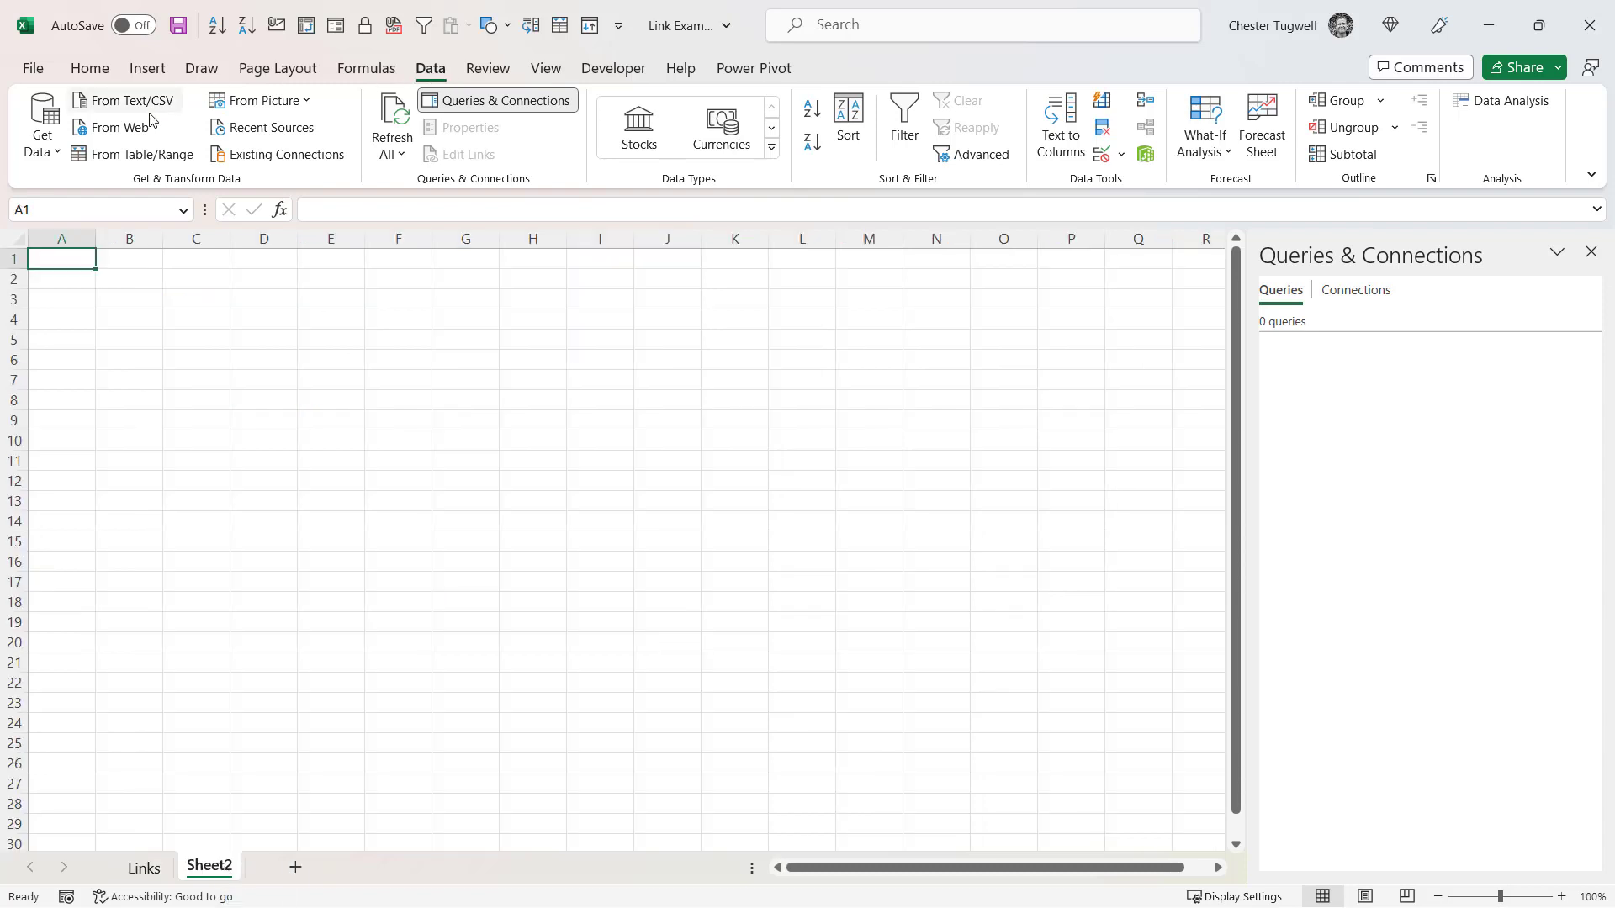
{"action": "left_click", "coordinate": [42, 127]}
{"action": "mouse_move", "coordinate": [103, 184]}
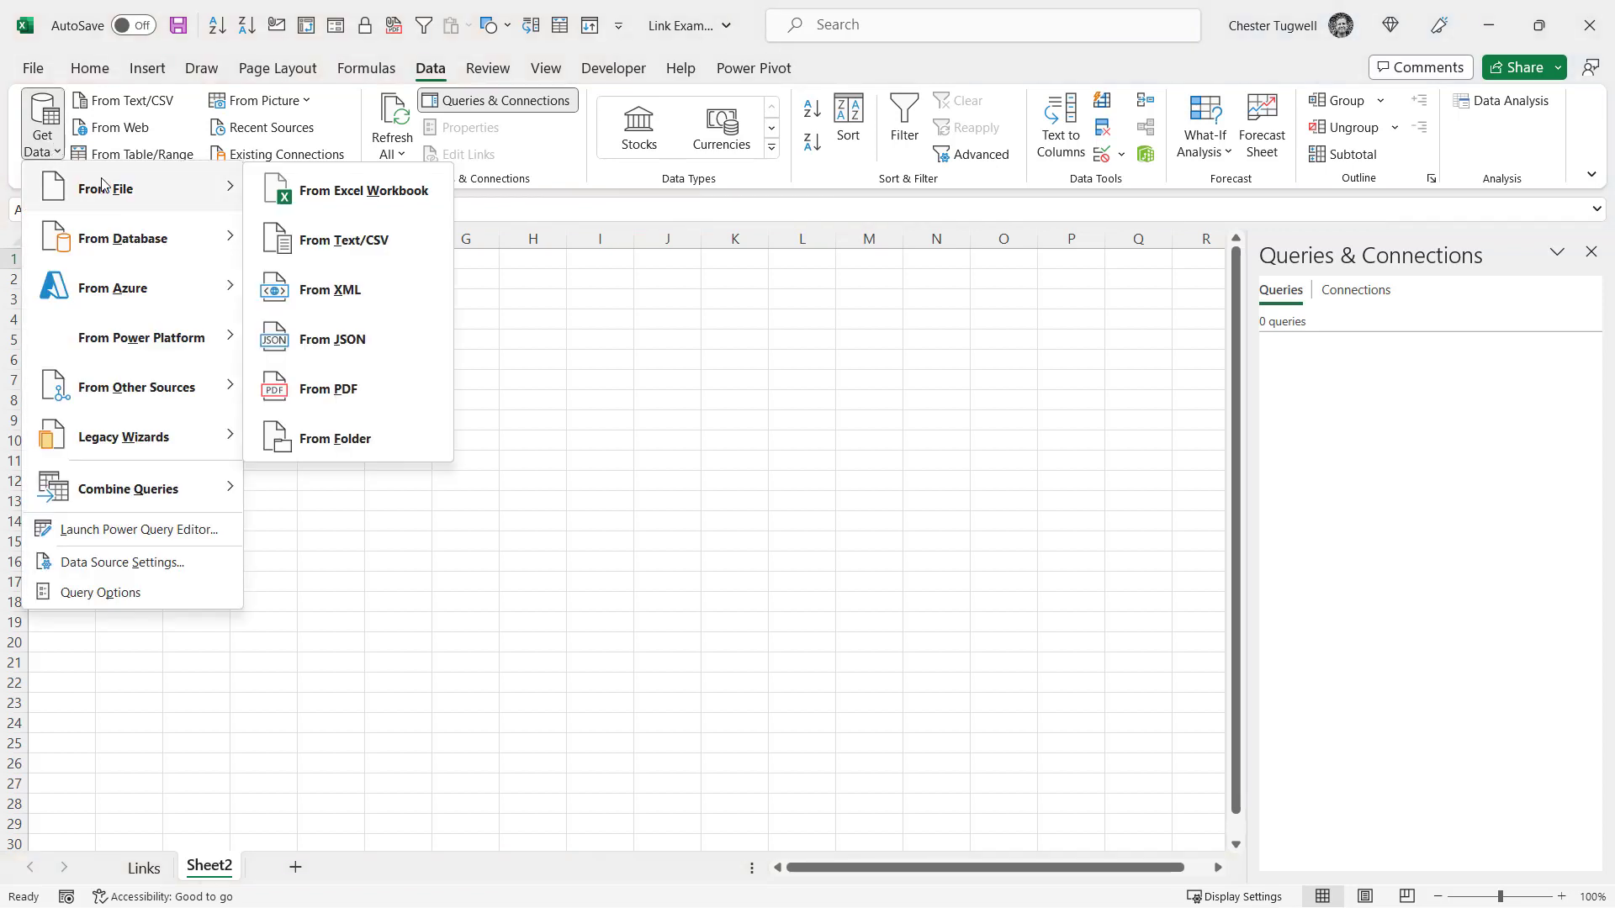
{"action": "left_click", "coordinate": [347, 438]}
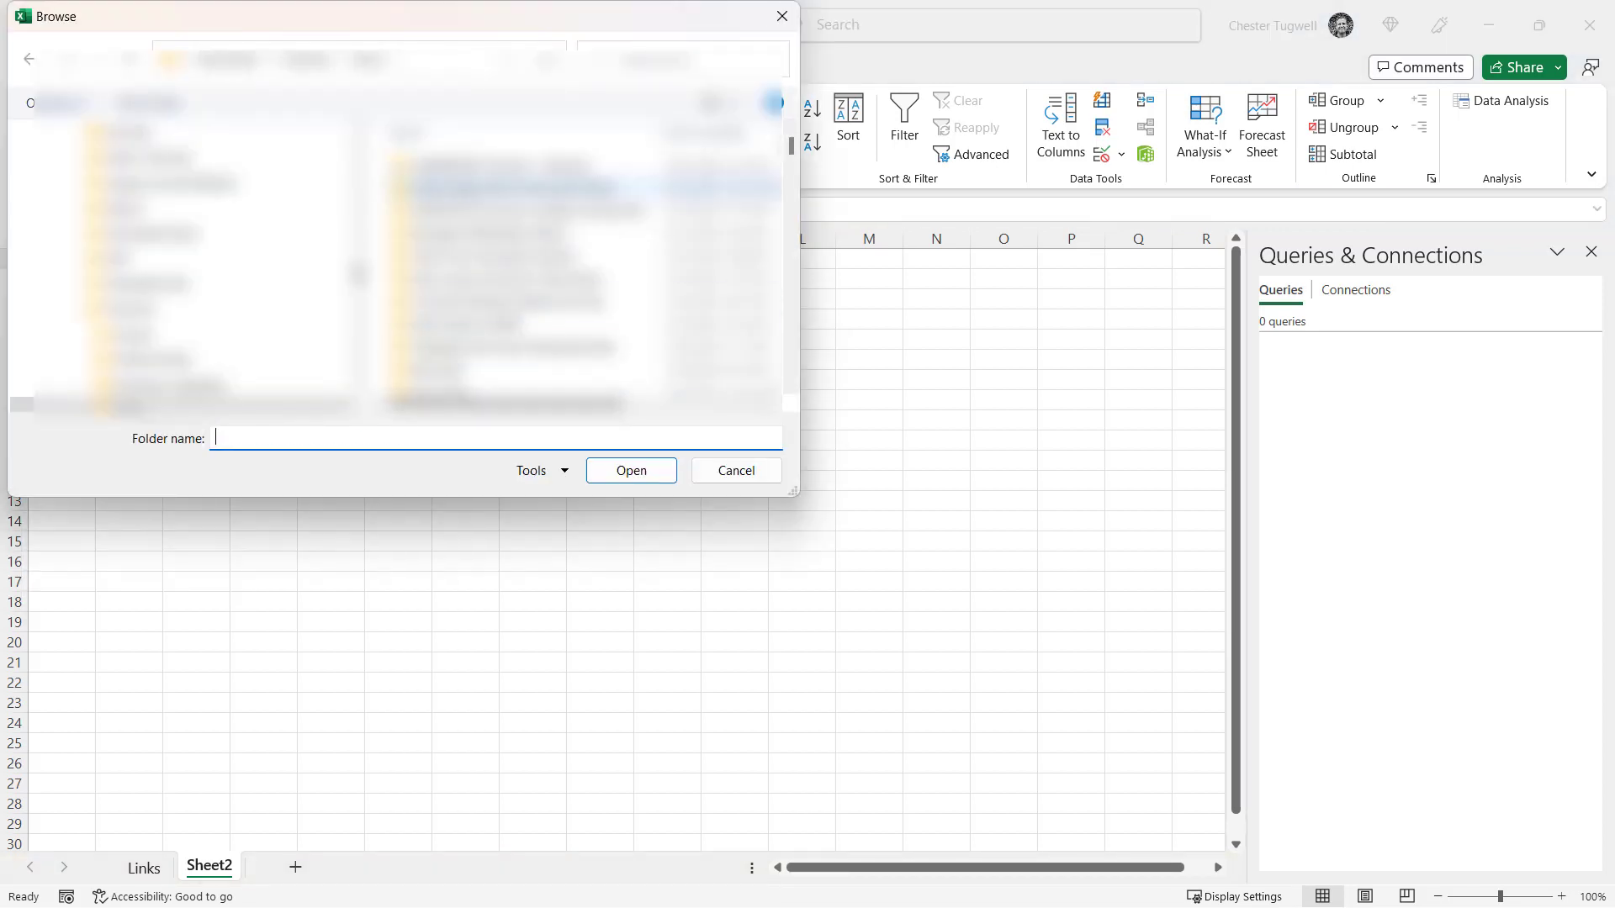
{"action": "double_click", "coordinate": [513, 187]}
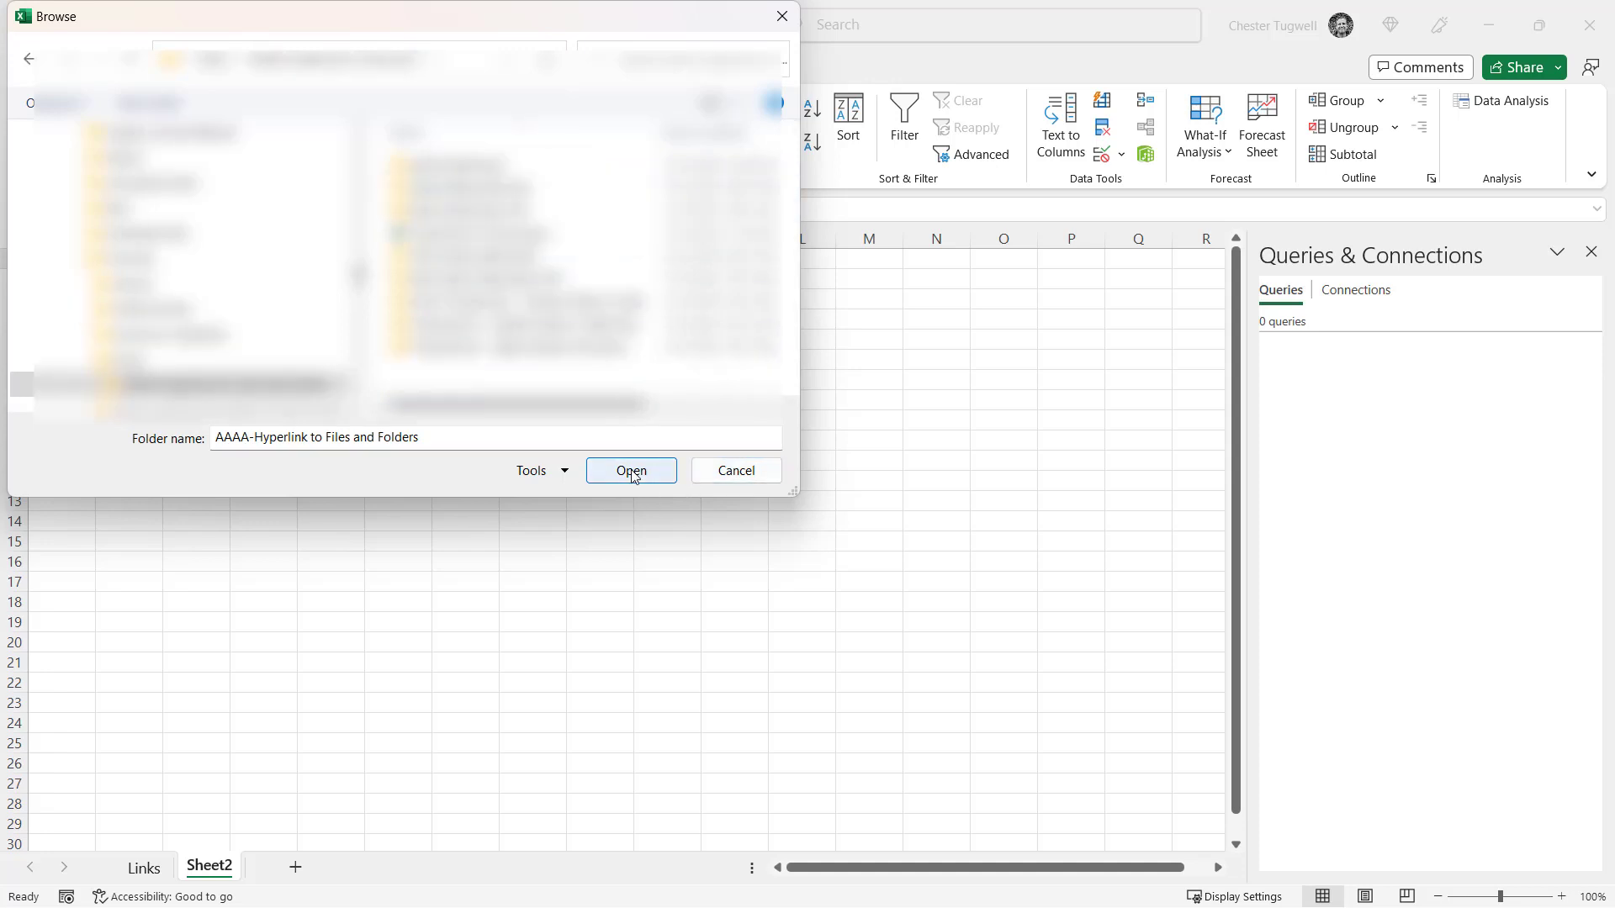
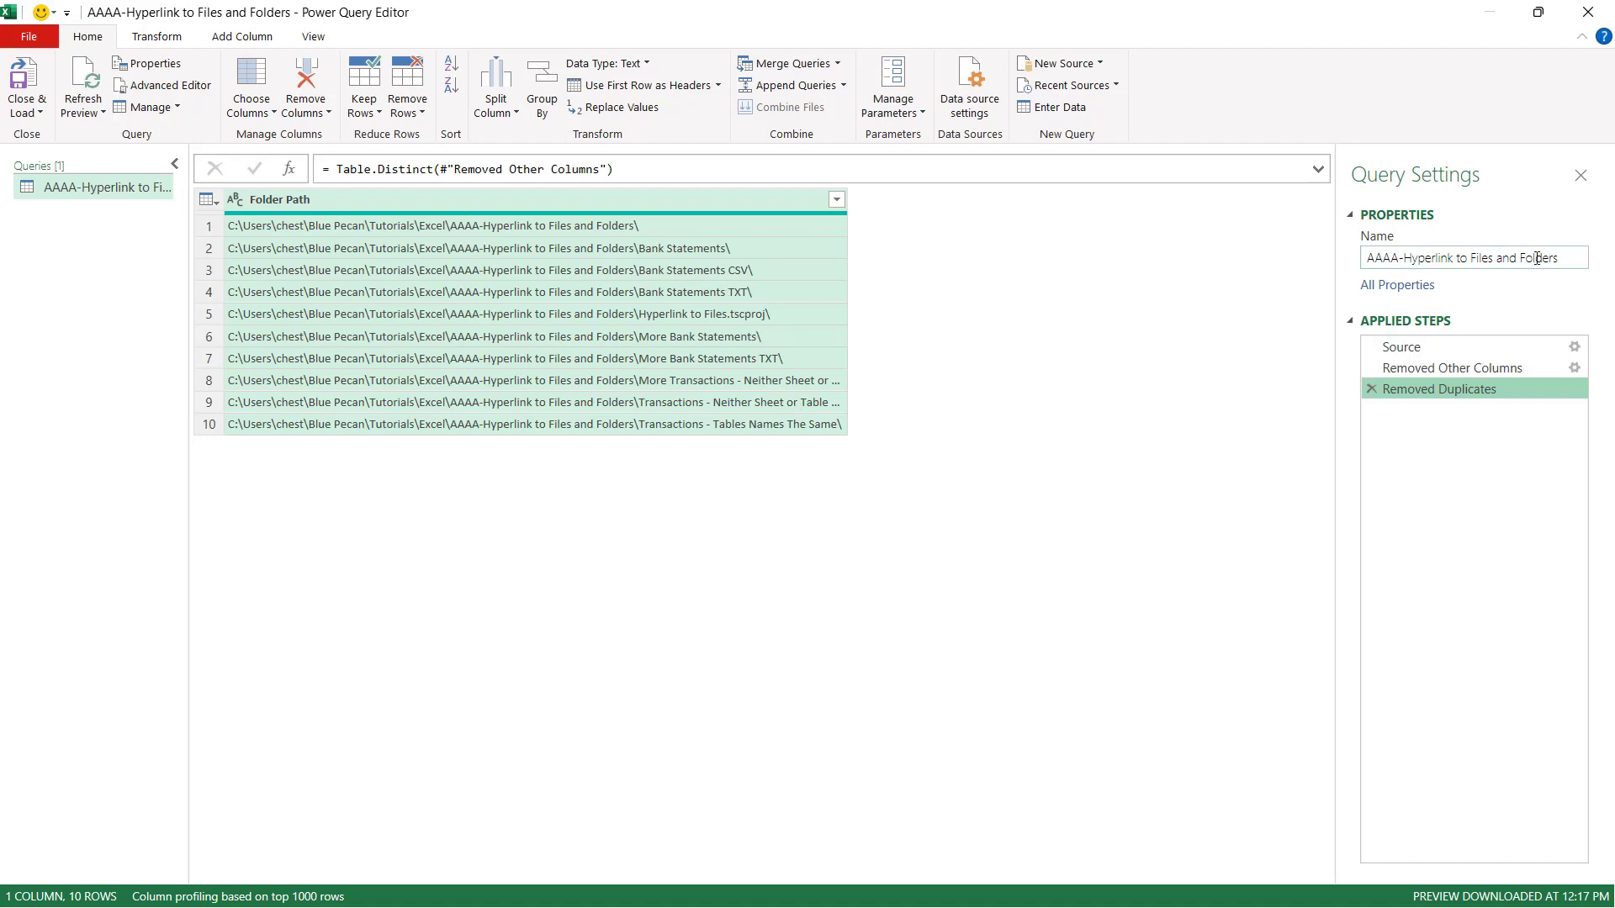
Step: Add a column extracting the text after the delimiter "AAAA-Hyperlink to Files and Folders" from Folder Path, copying the delimiter from the query name
{"action": "left_click_drag", "start_coordinate": [1565, 258], "coordinate": [1366, 257]}
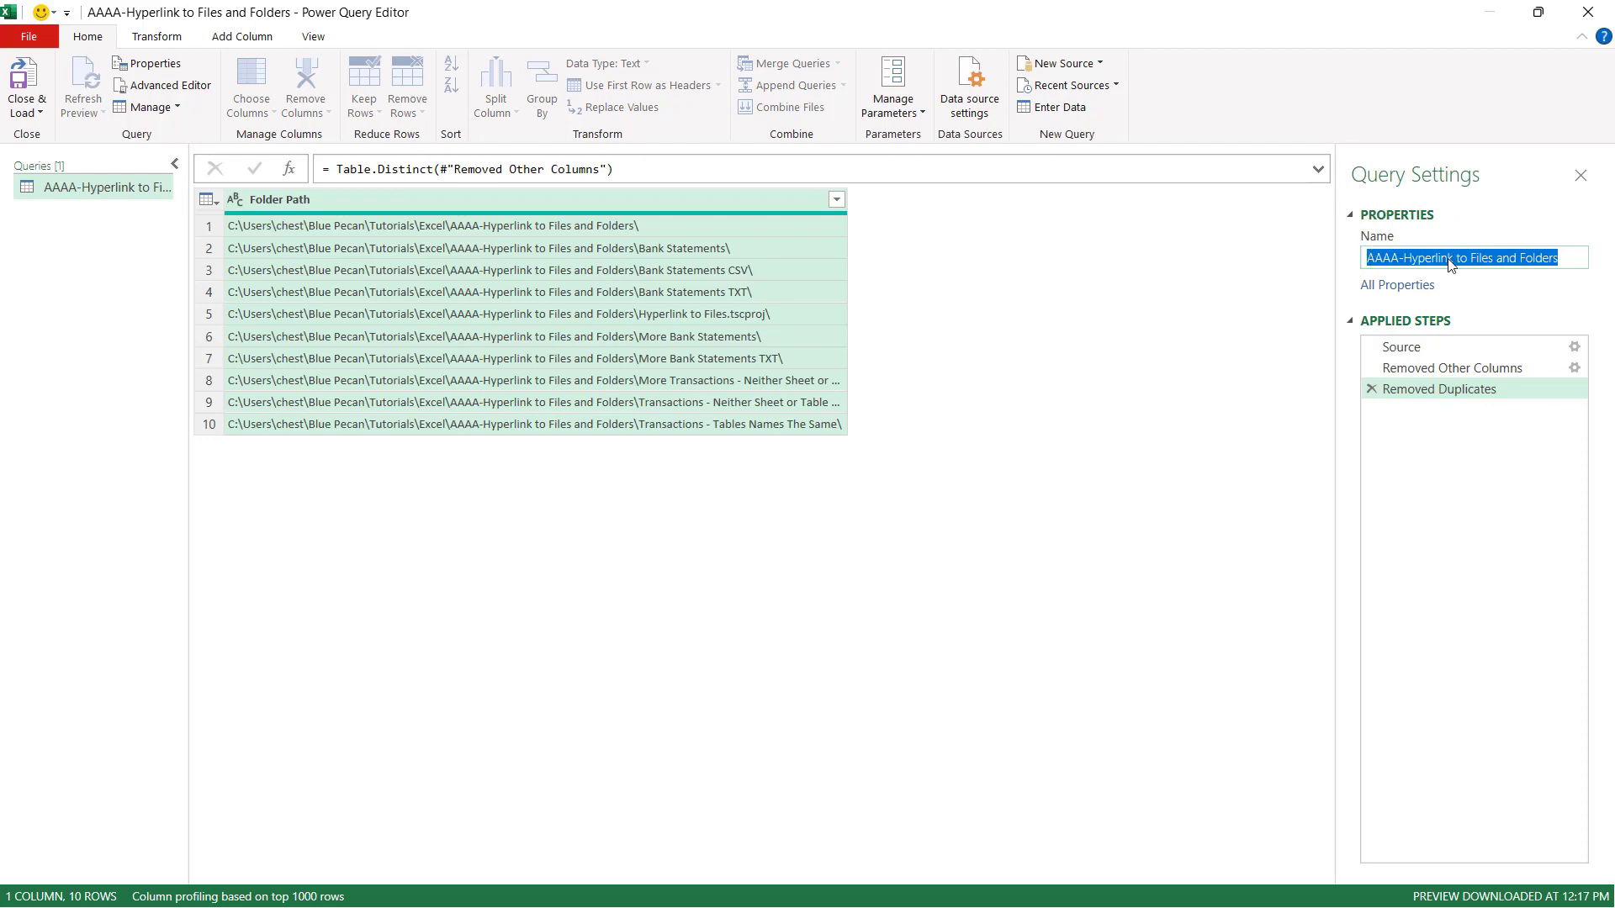
{"action": "key", "text": "ctrl+c"}
{"action": "left_click", "coordinate": [243, 36]}
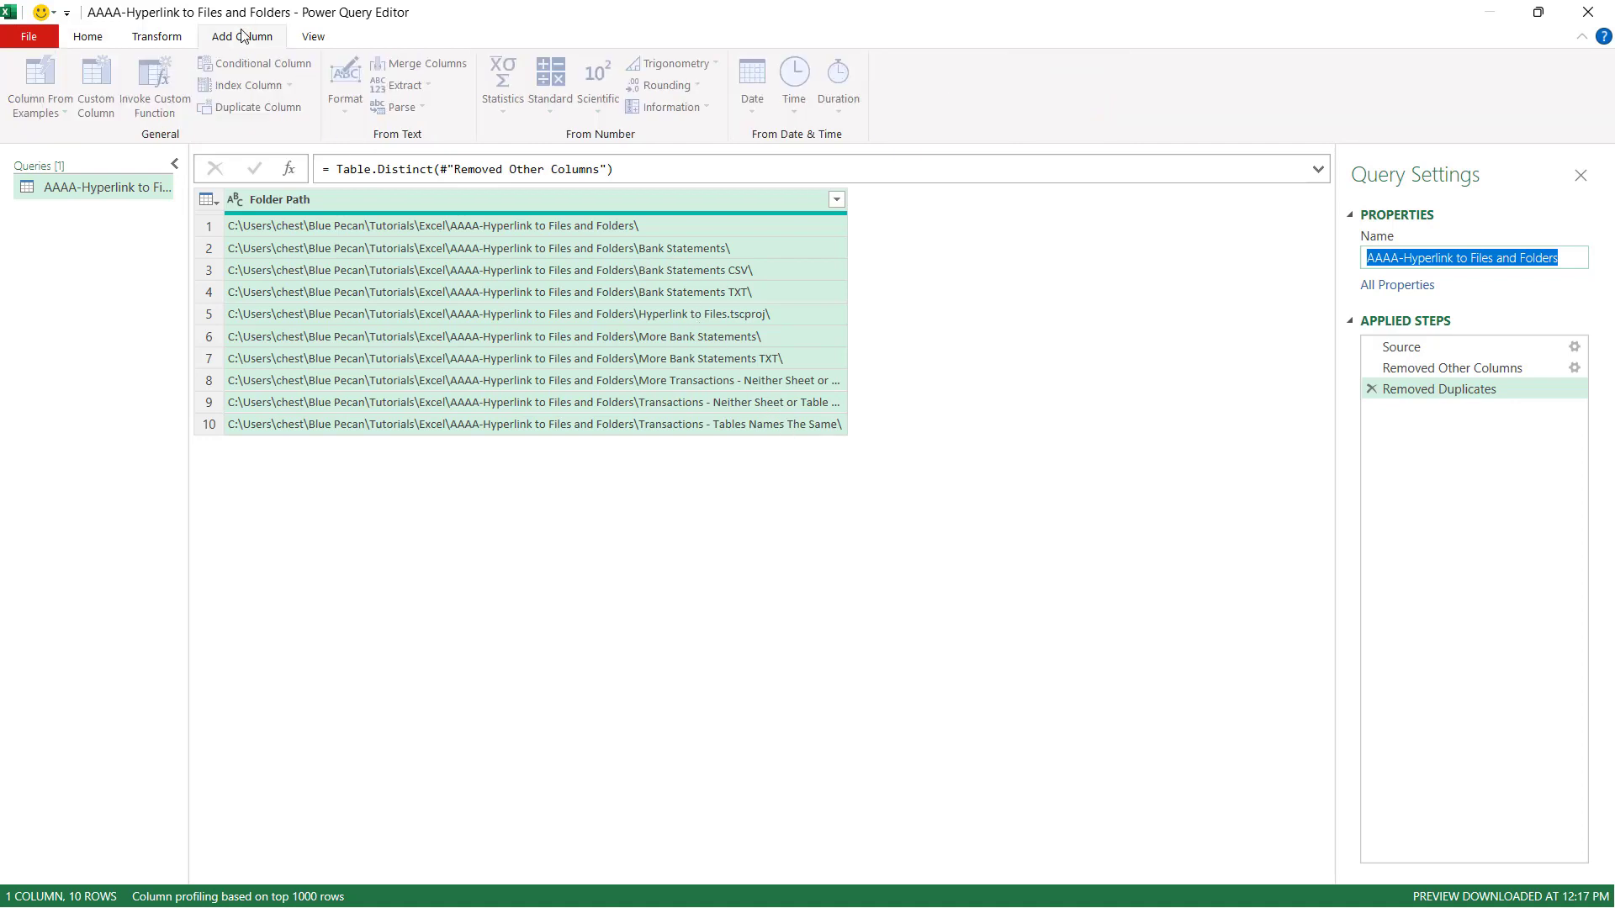
{"action": "left_click", "coordinate": [423, 87]}
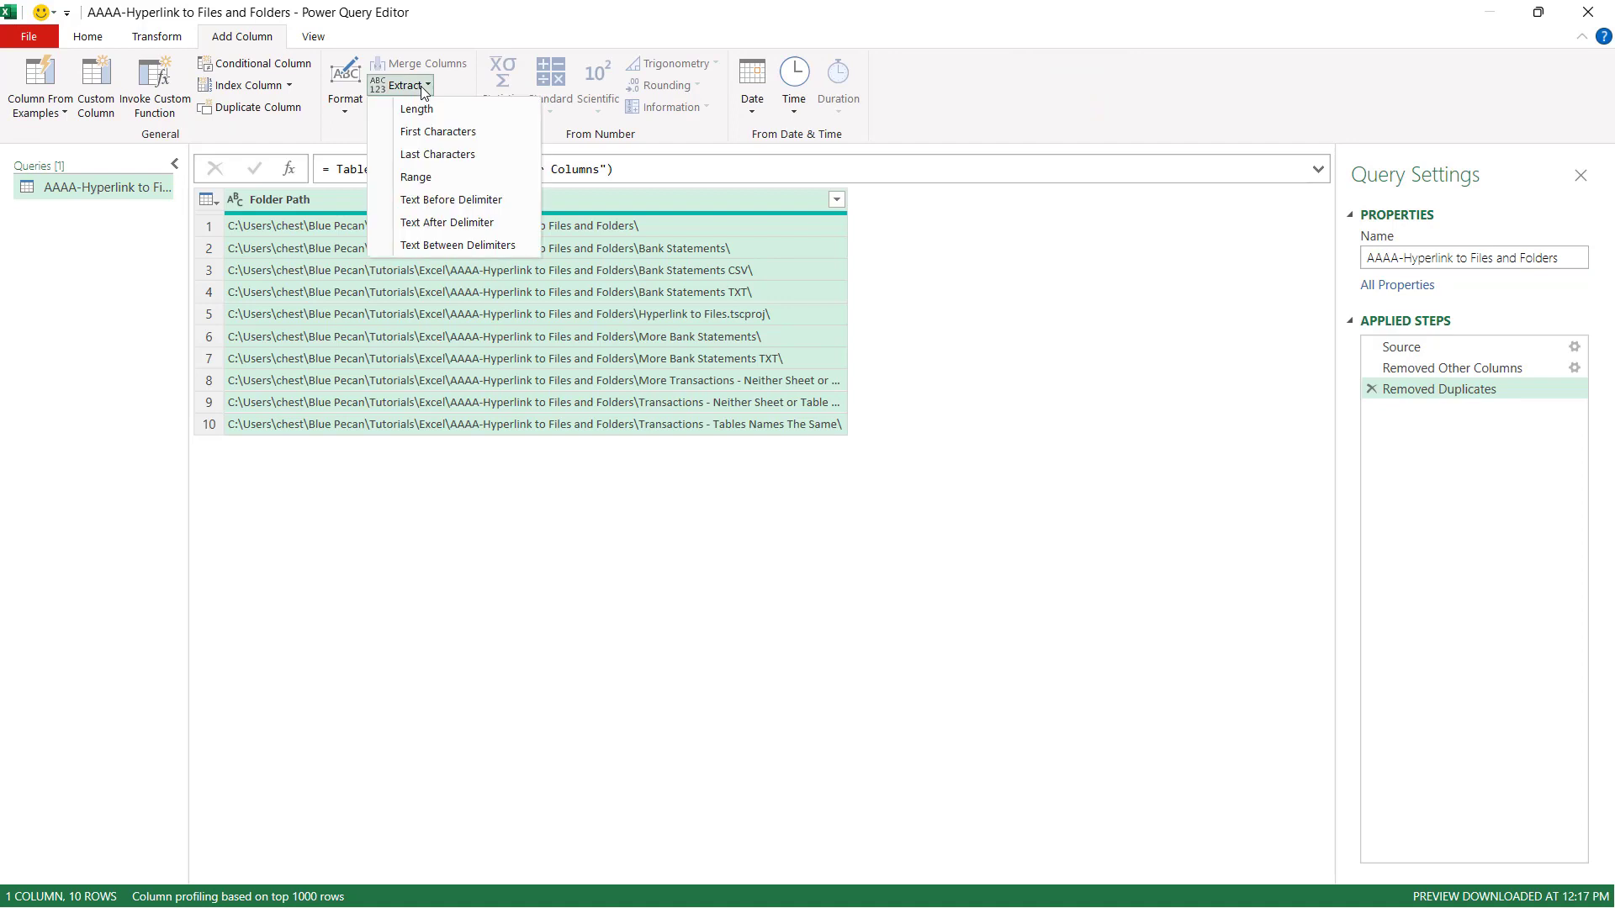
{"action": "left_click", "coordinate": [458, 226]}
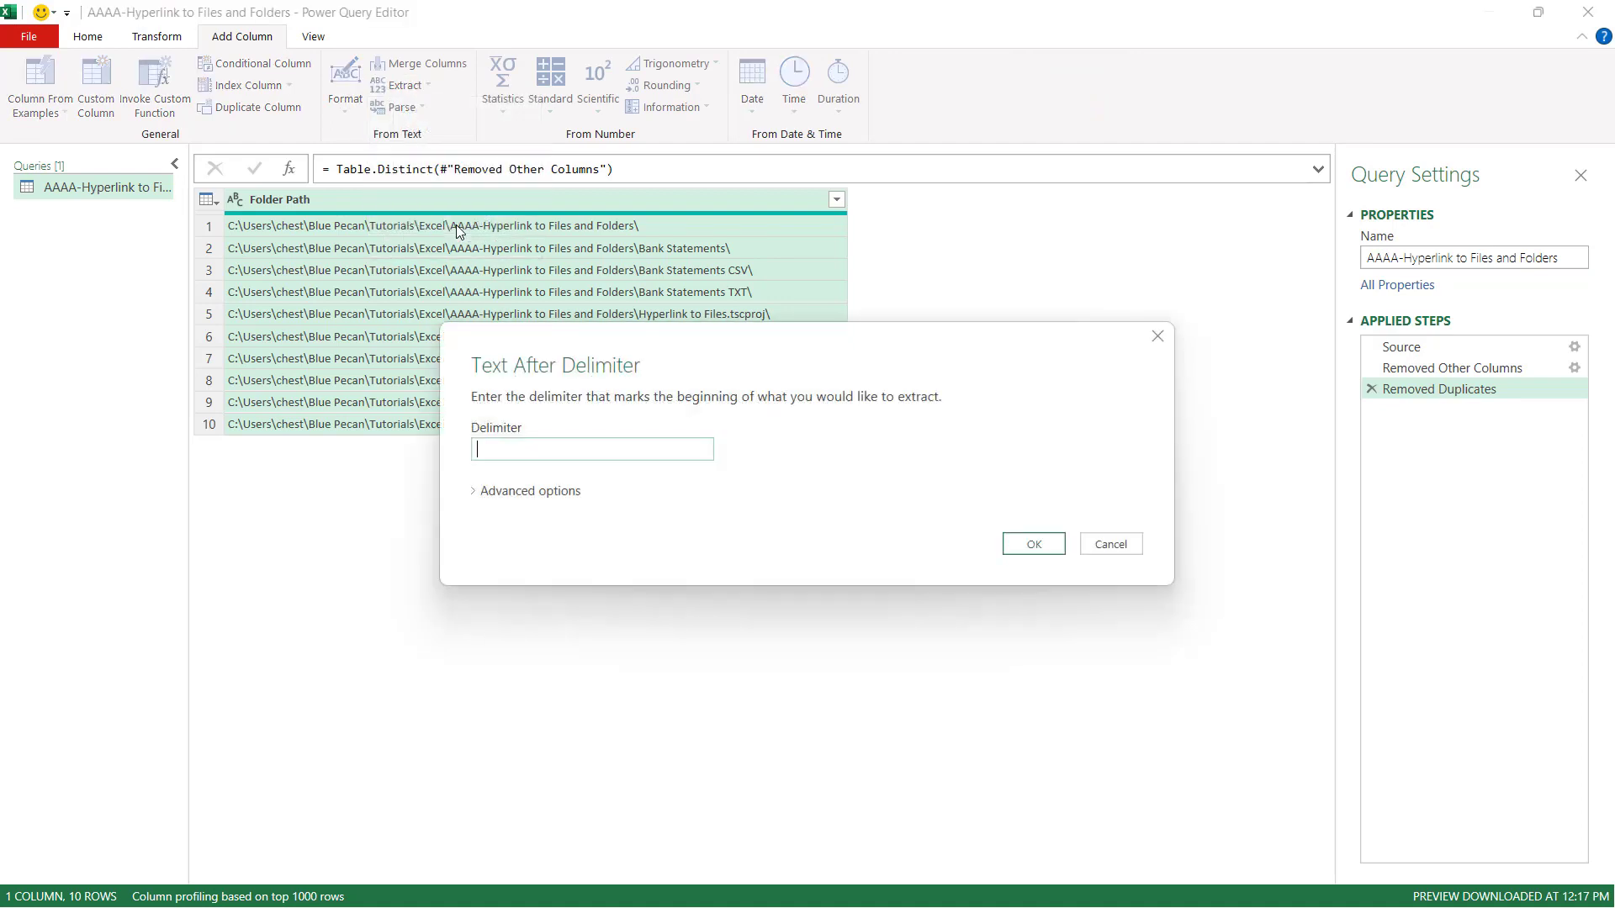
{"action": "key", "text": "ctrl+v"}
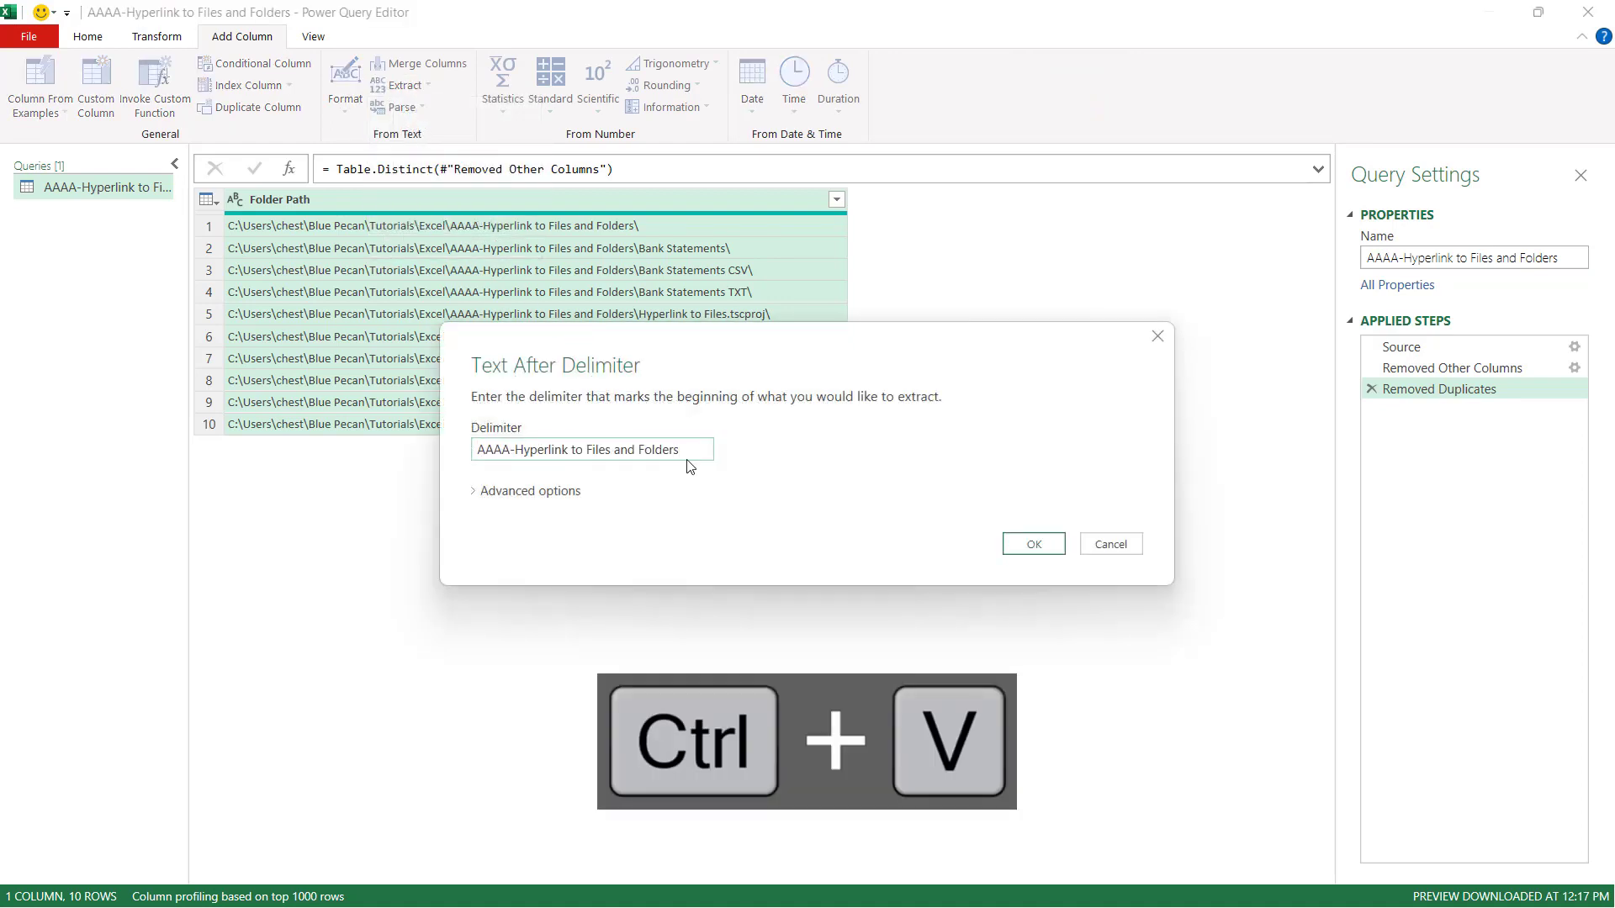
{"action": "left_click", "coordinate": [1033, 545]}
Step: Replace every "\" in the Text After Delimiter column with nothing
{"action": "left_click", "coordinate": [943, 199]}
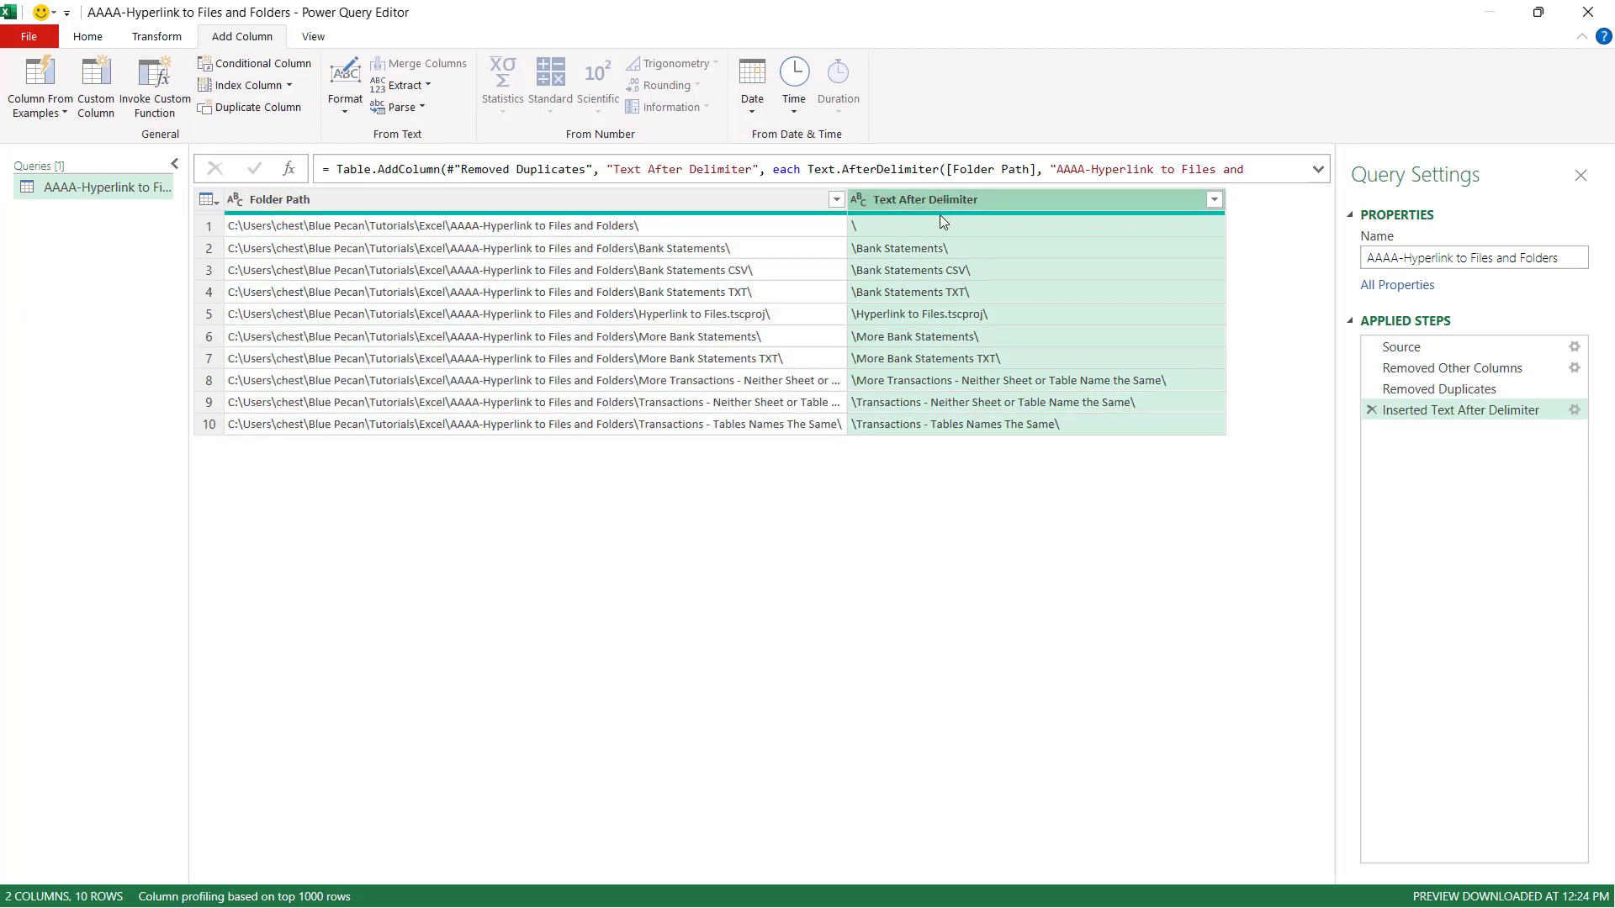
{"action": "left_click", "coordinate": [166, 35]}
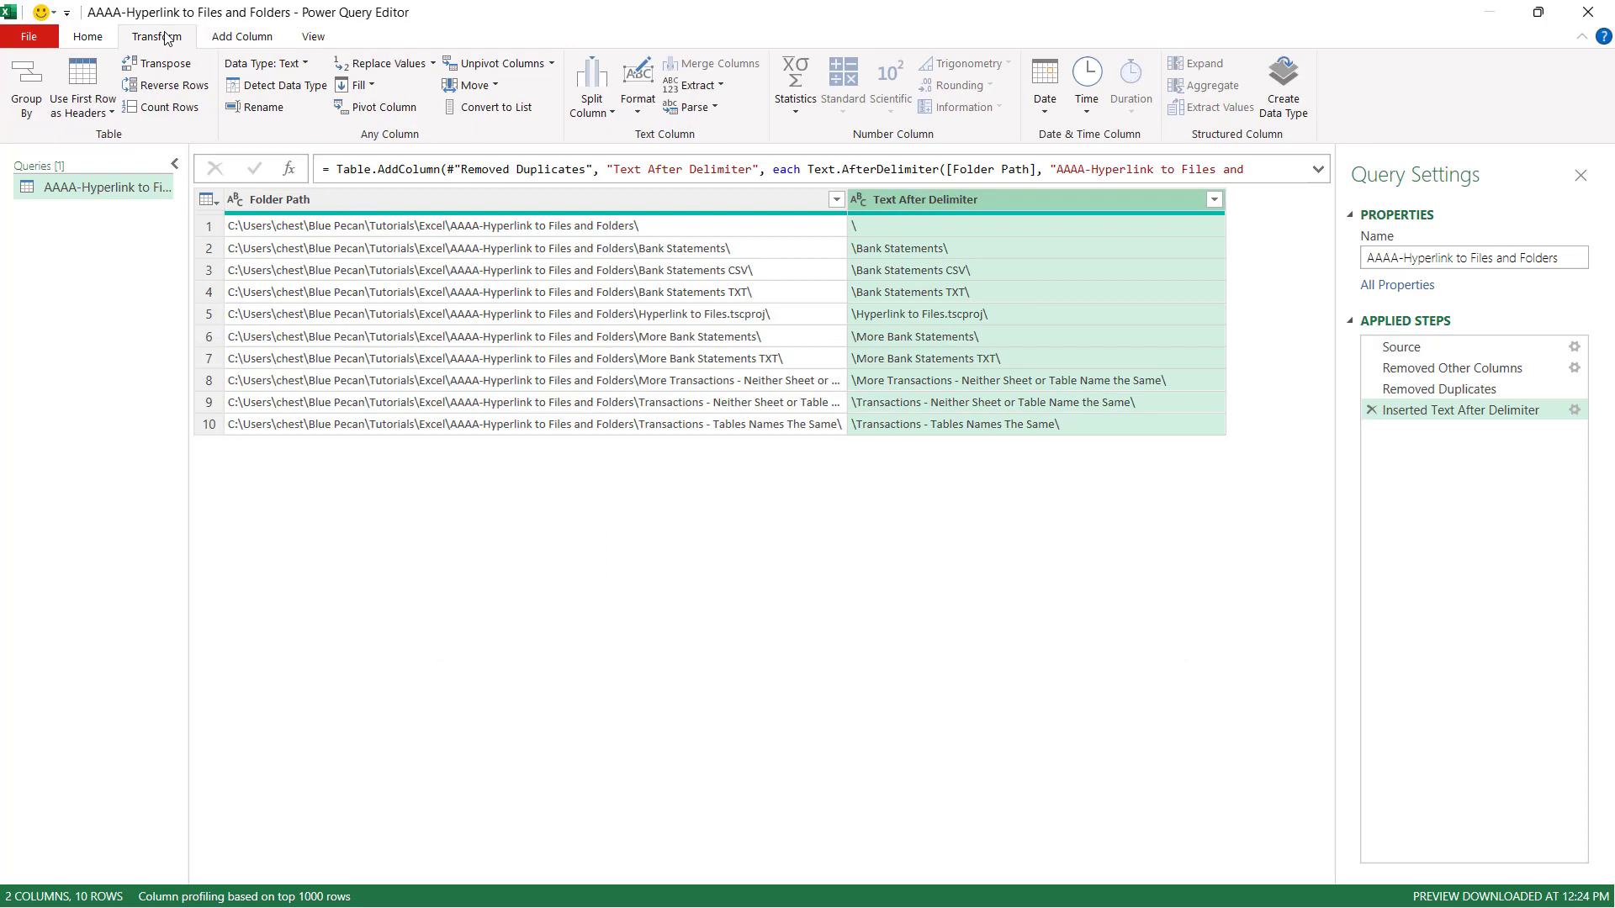
{"action": "left_click", "coordinate": [432, 66]}
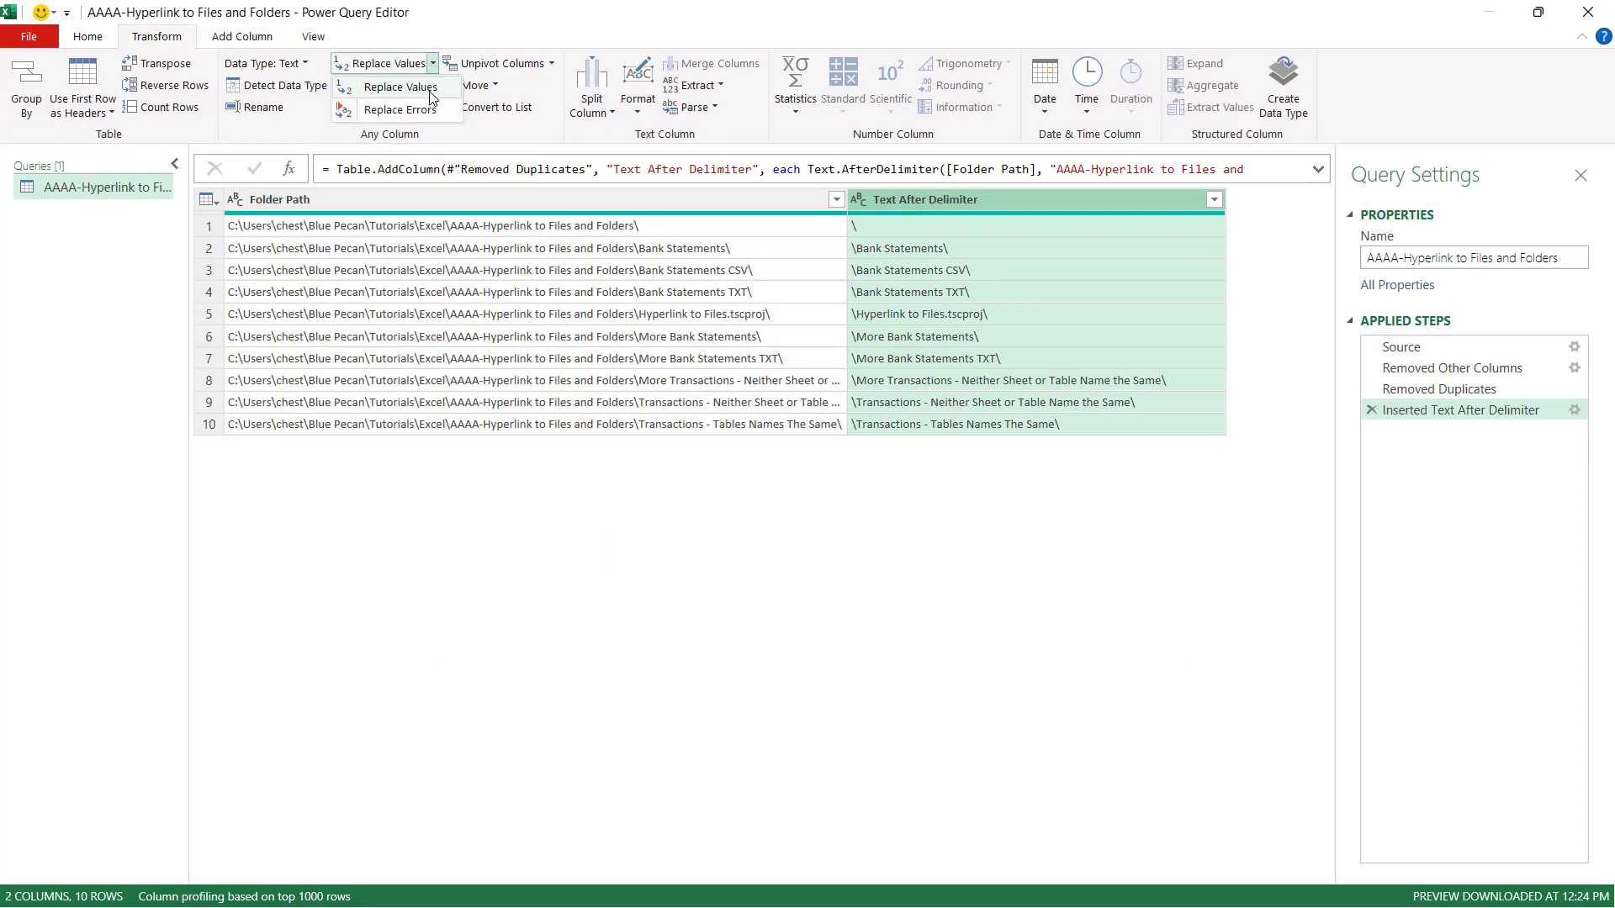
{"action": "left_click", "coordinate": [430, 89]}
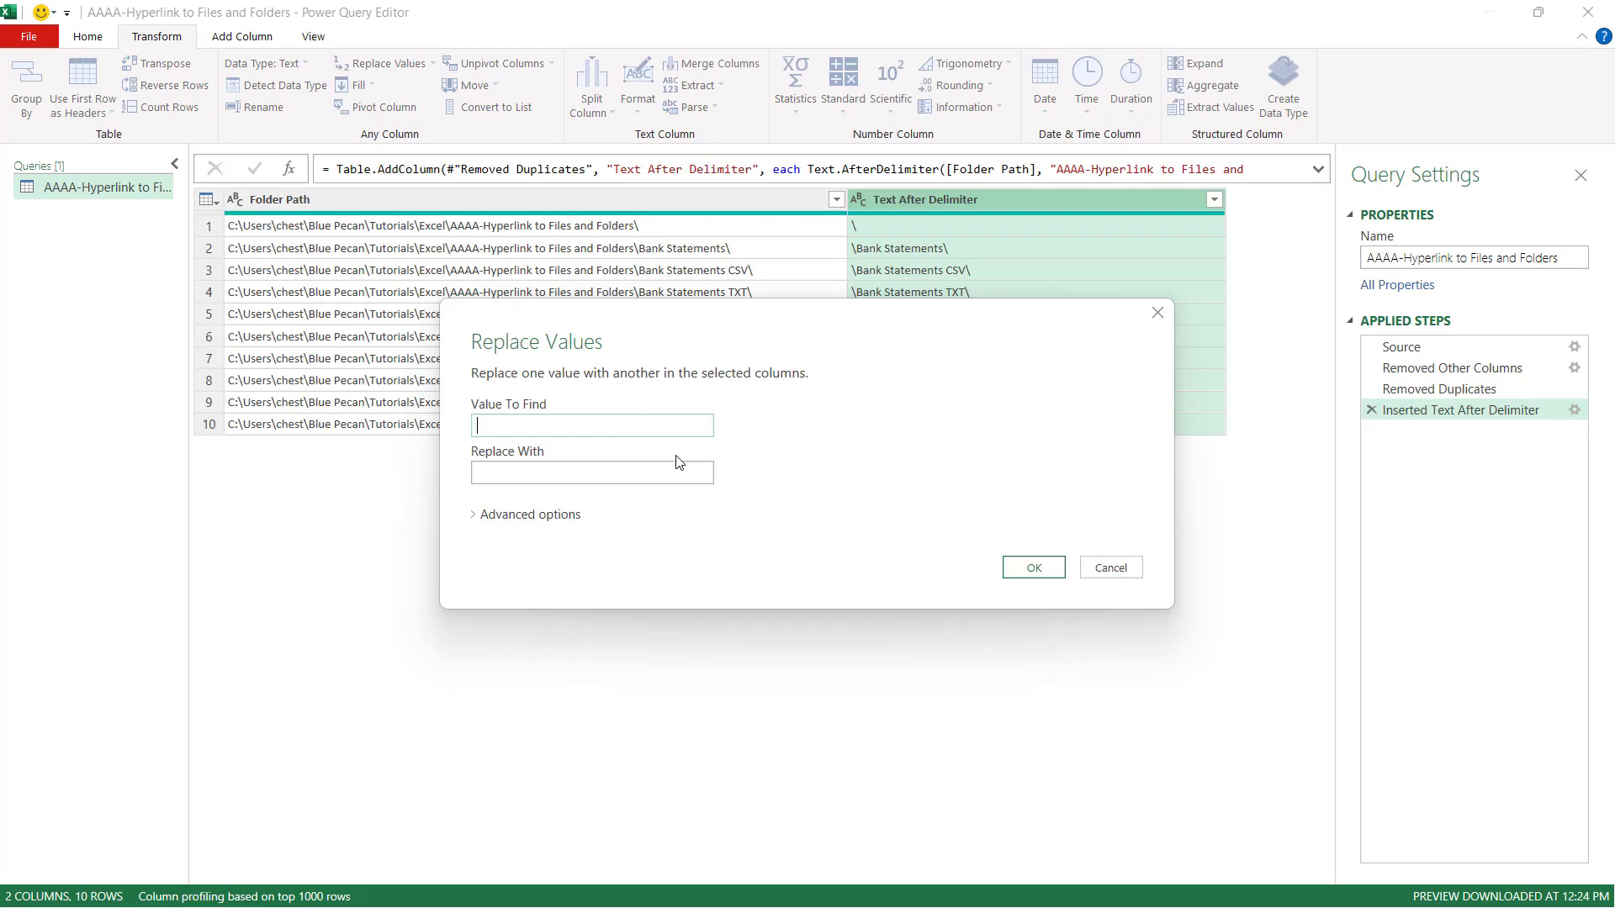
{"action": "type", "text": "\\"}
{"action": "left_click", "coordinate": [1057, 566]}
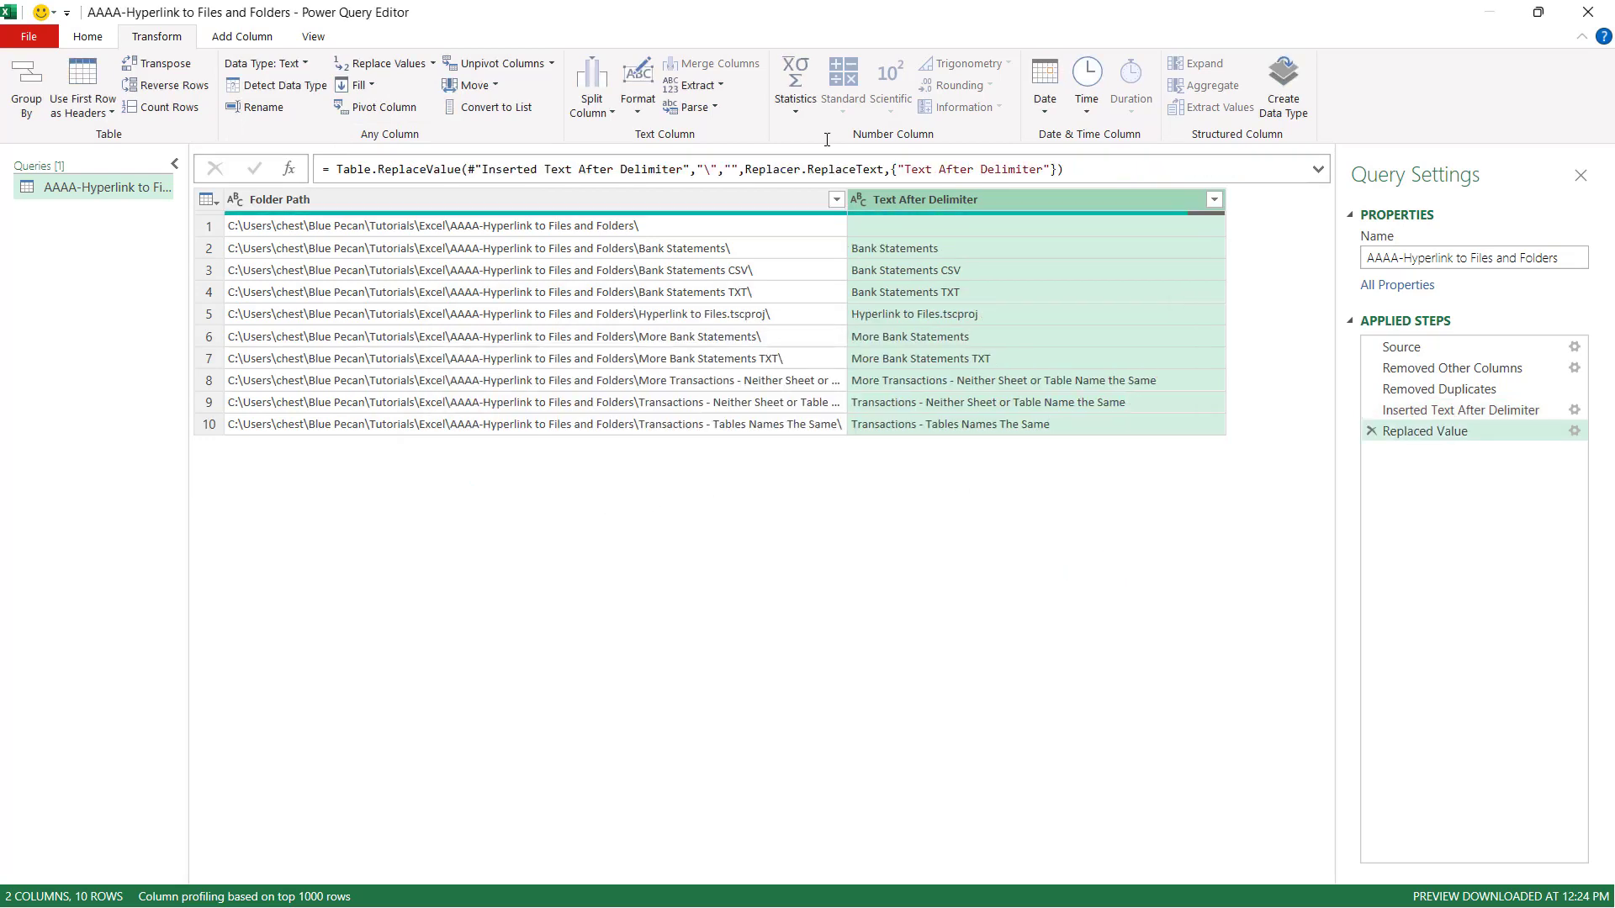
Step: Filter the blank row out of the Text After Delimiter column, and close and load the query to the workbook
{"action": "left_click", "coordinate": [907, 226]}
{"action": "left_click", "coordinate": [1216, 199]}
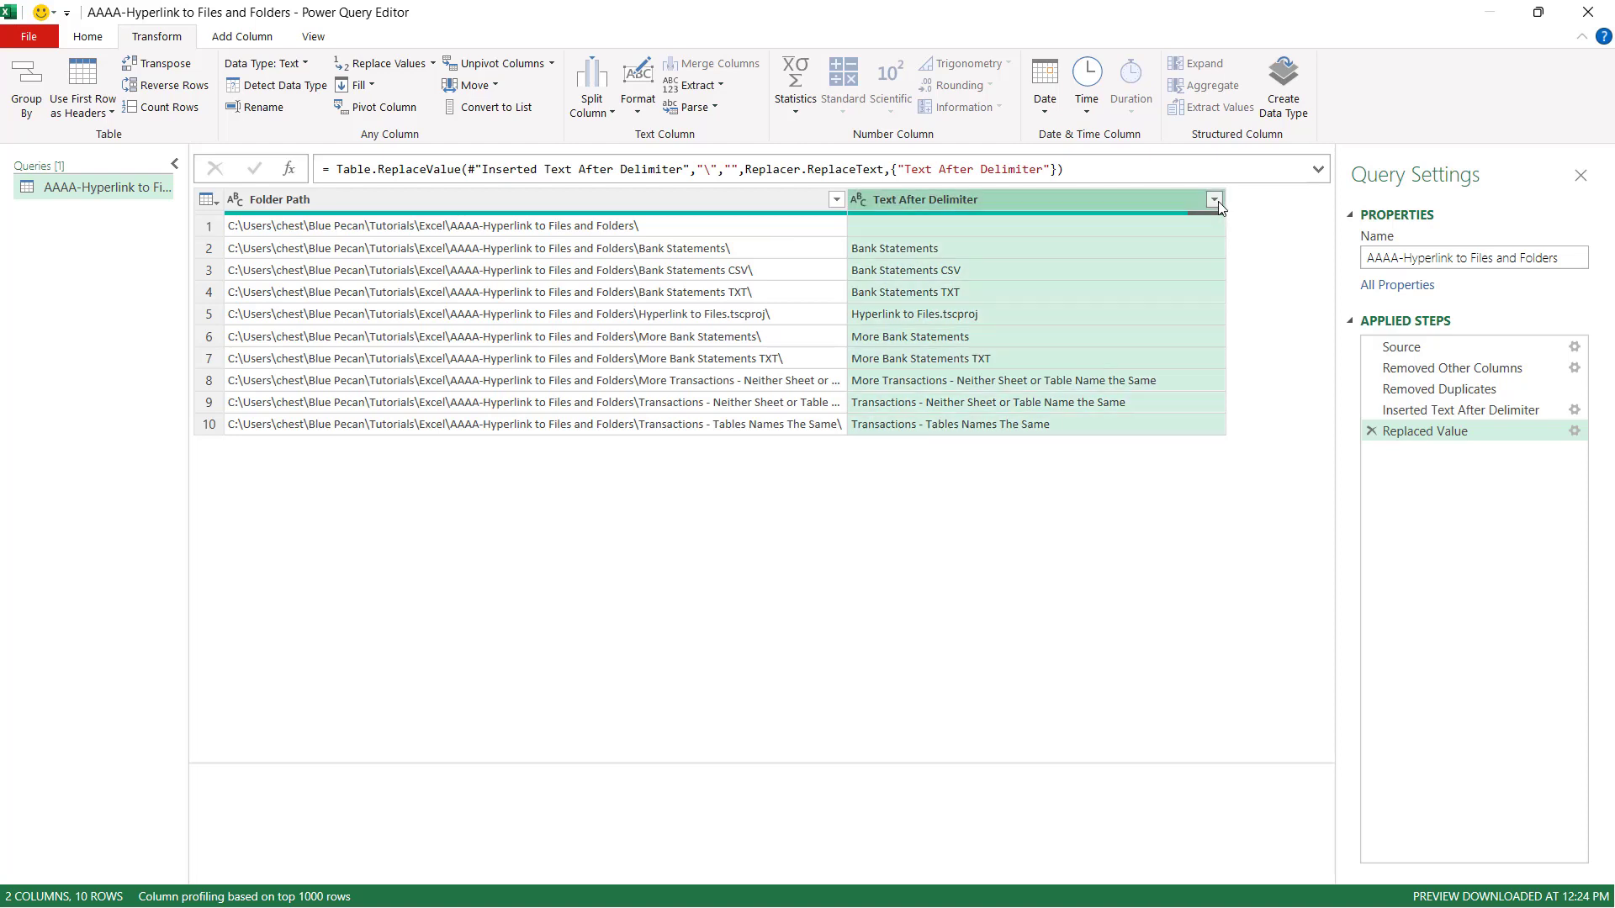
{"action": "left_click", "coordinate": [954, 439]}
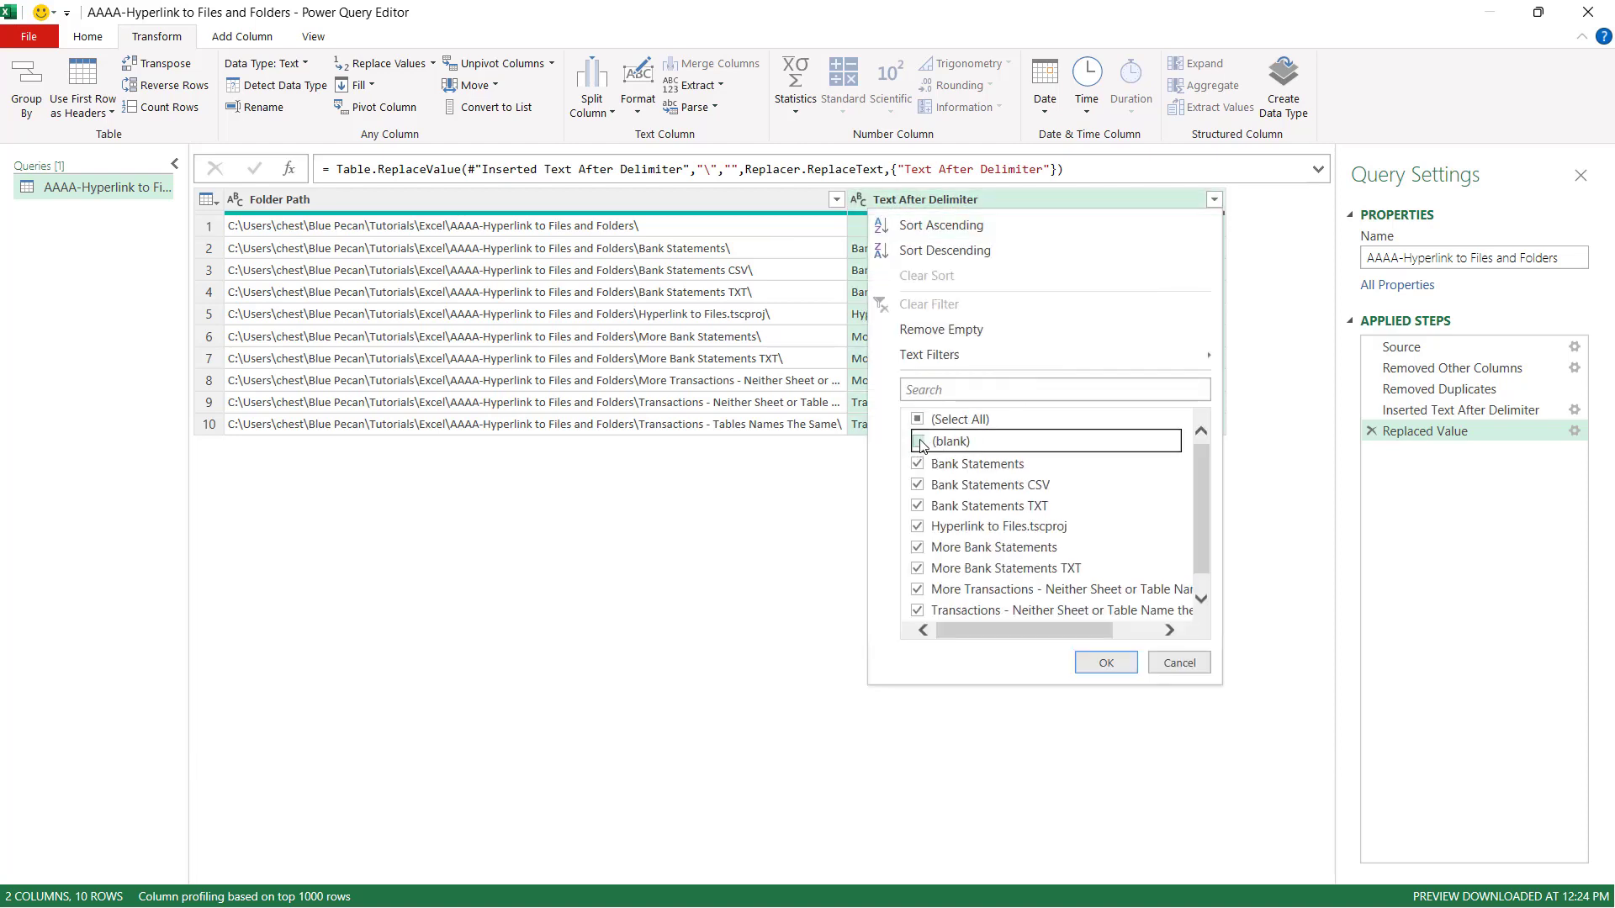
{"action": "left_click", "coordinate": [1102, 662]}
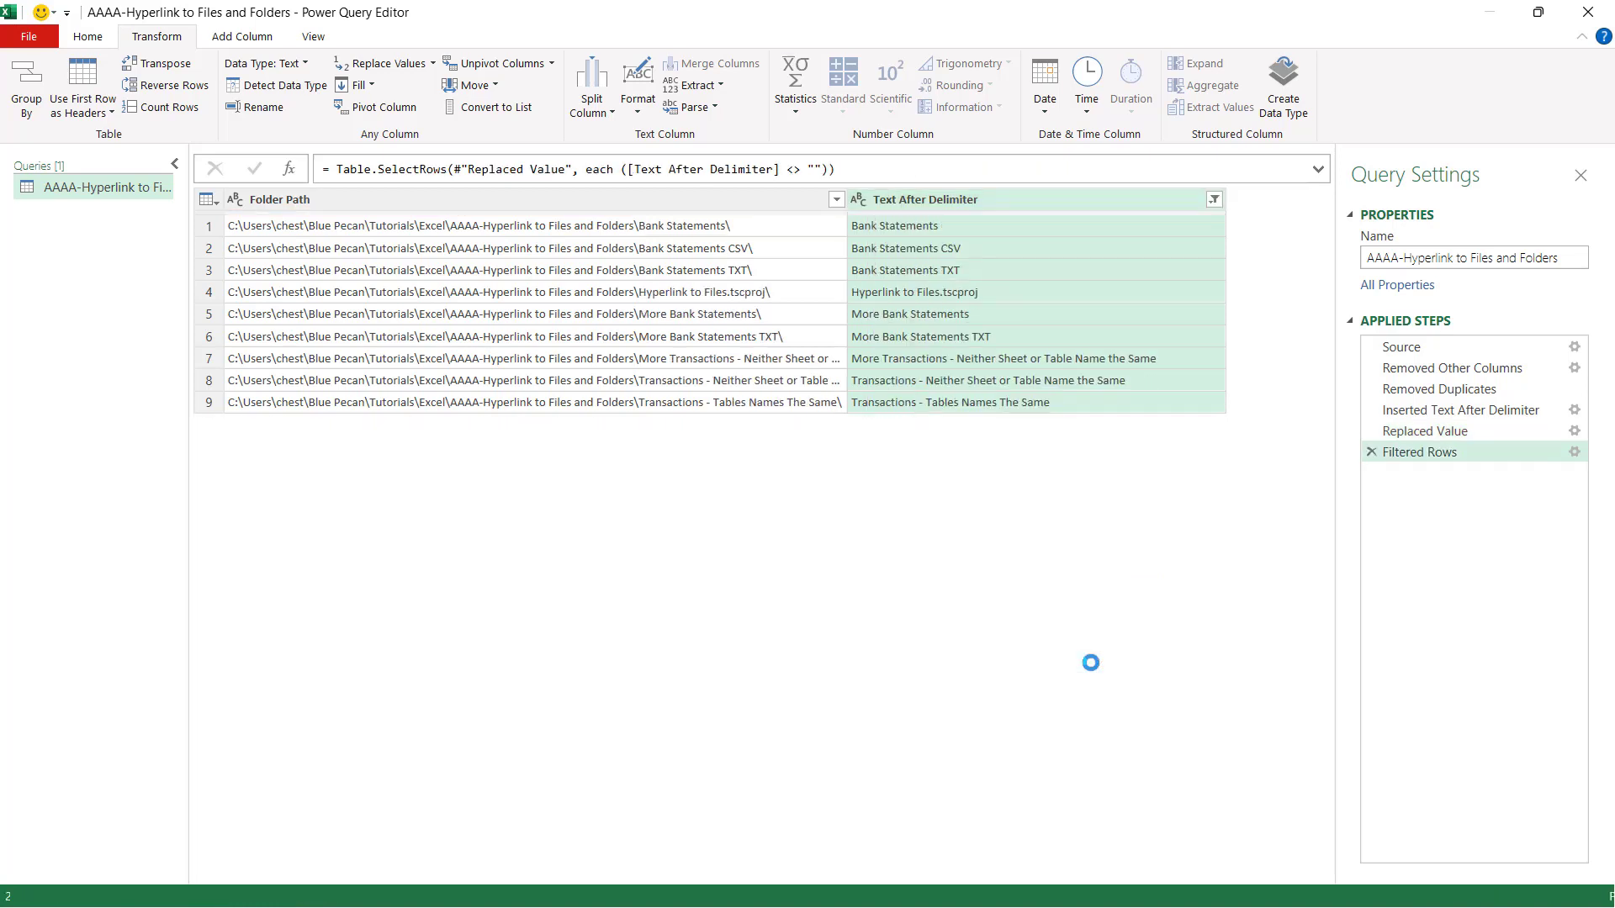
{"action": "left_click", "coordinate": [84, 37]}
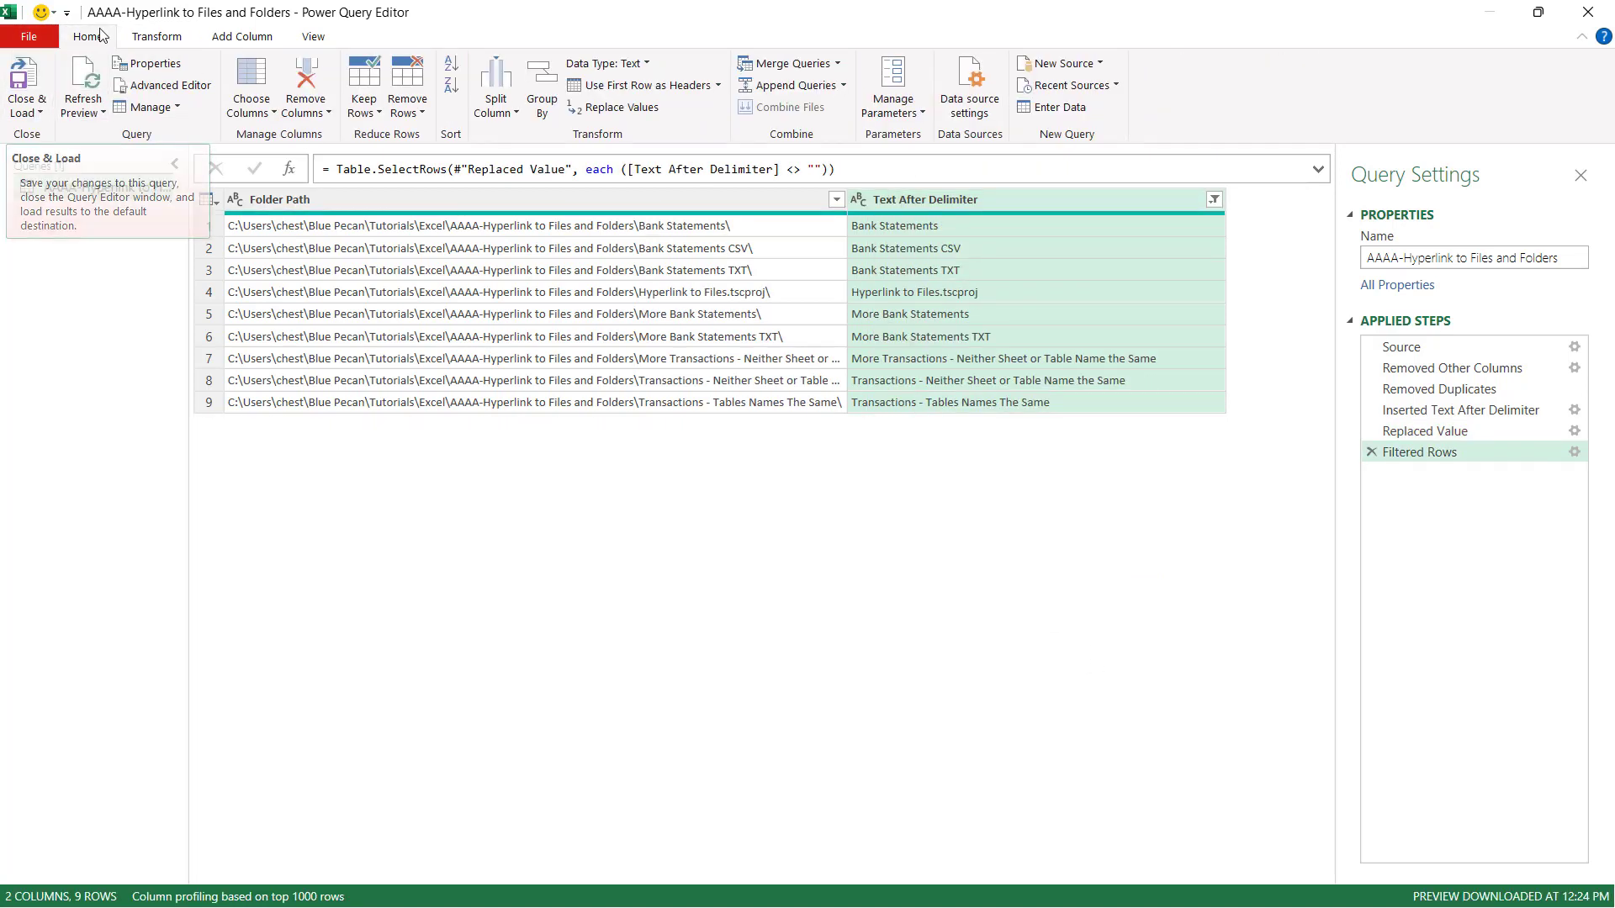
{"action": "left_click", "coordinate": [25, 76]}
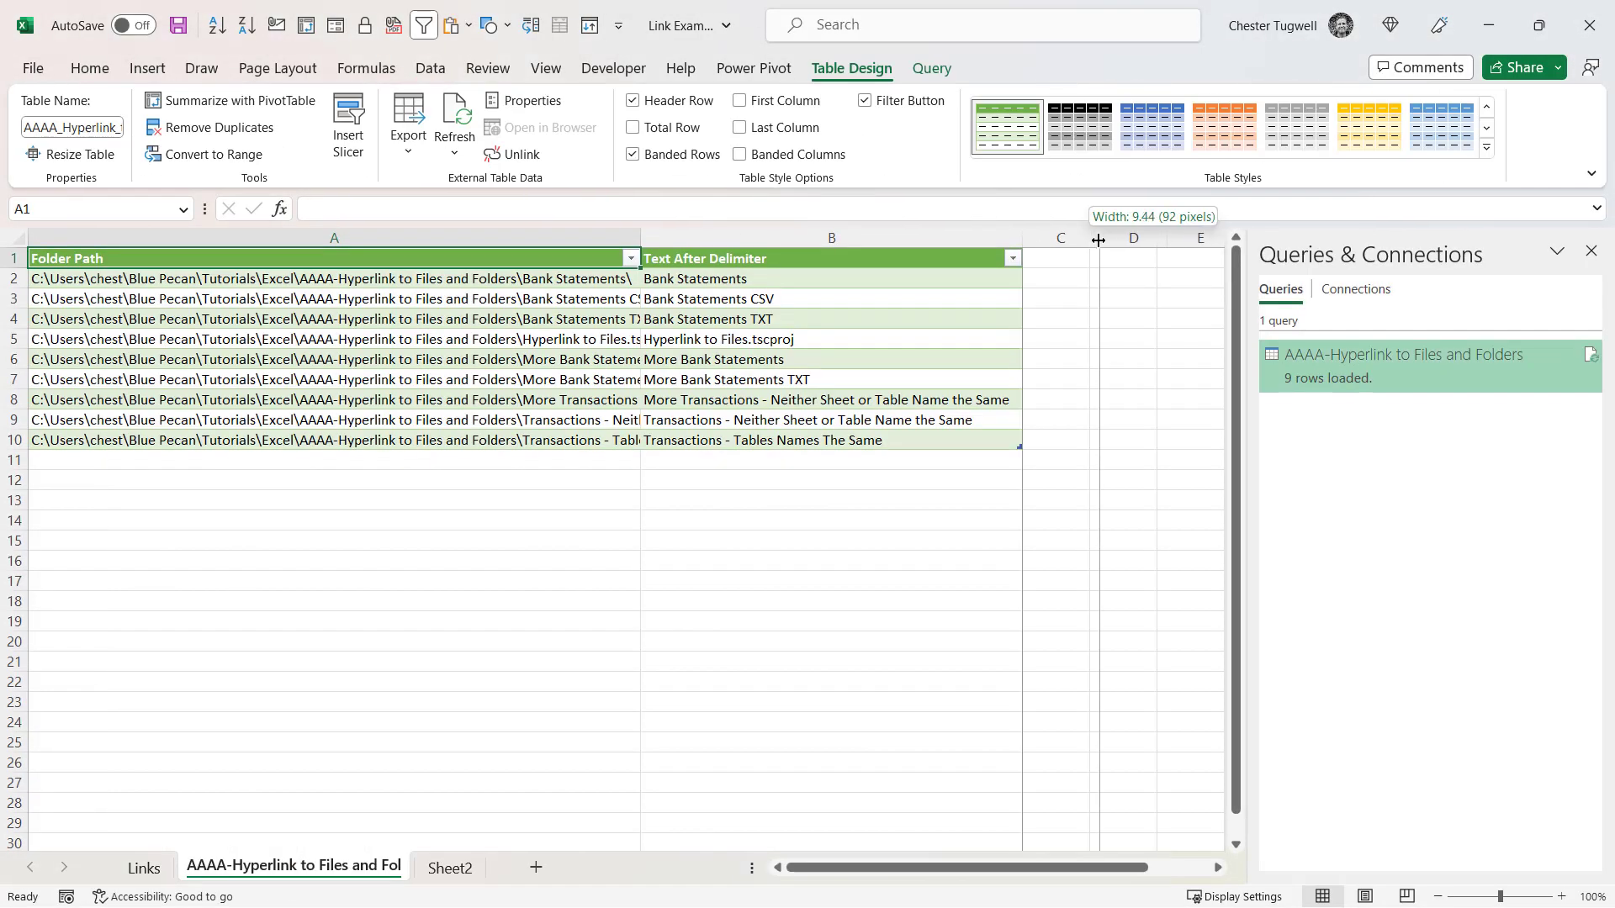
Step: Add a new table column headed Link in C1, beside Text After Delimiter
{"action": "left_click", "coordinate": [1066, 260]}
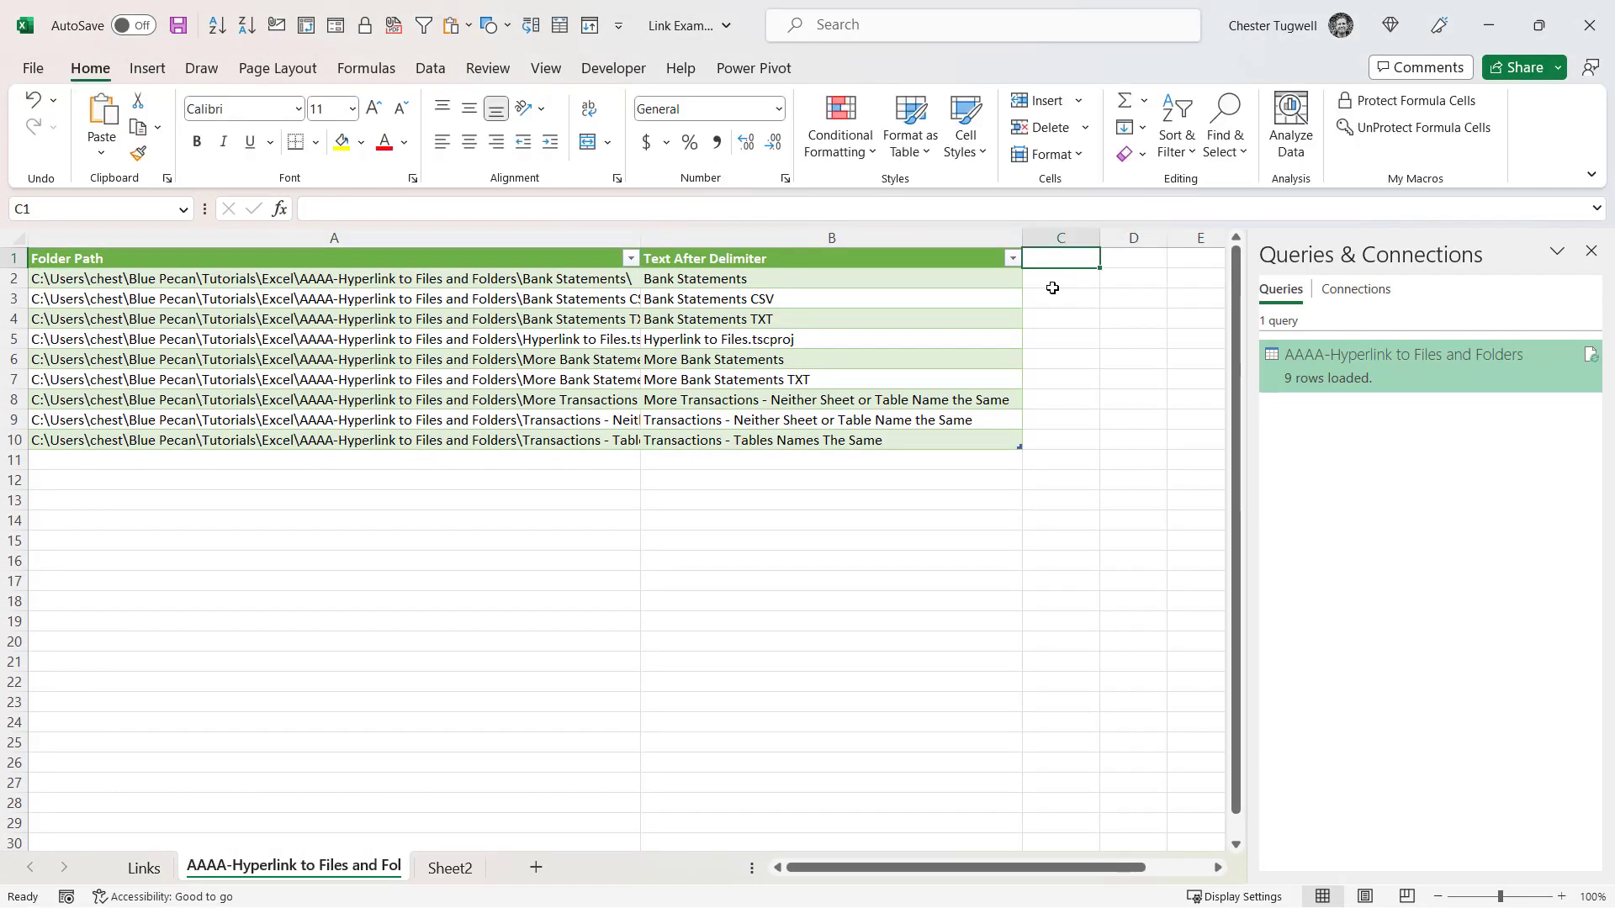
{"action": "type", "text": "Li"}
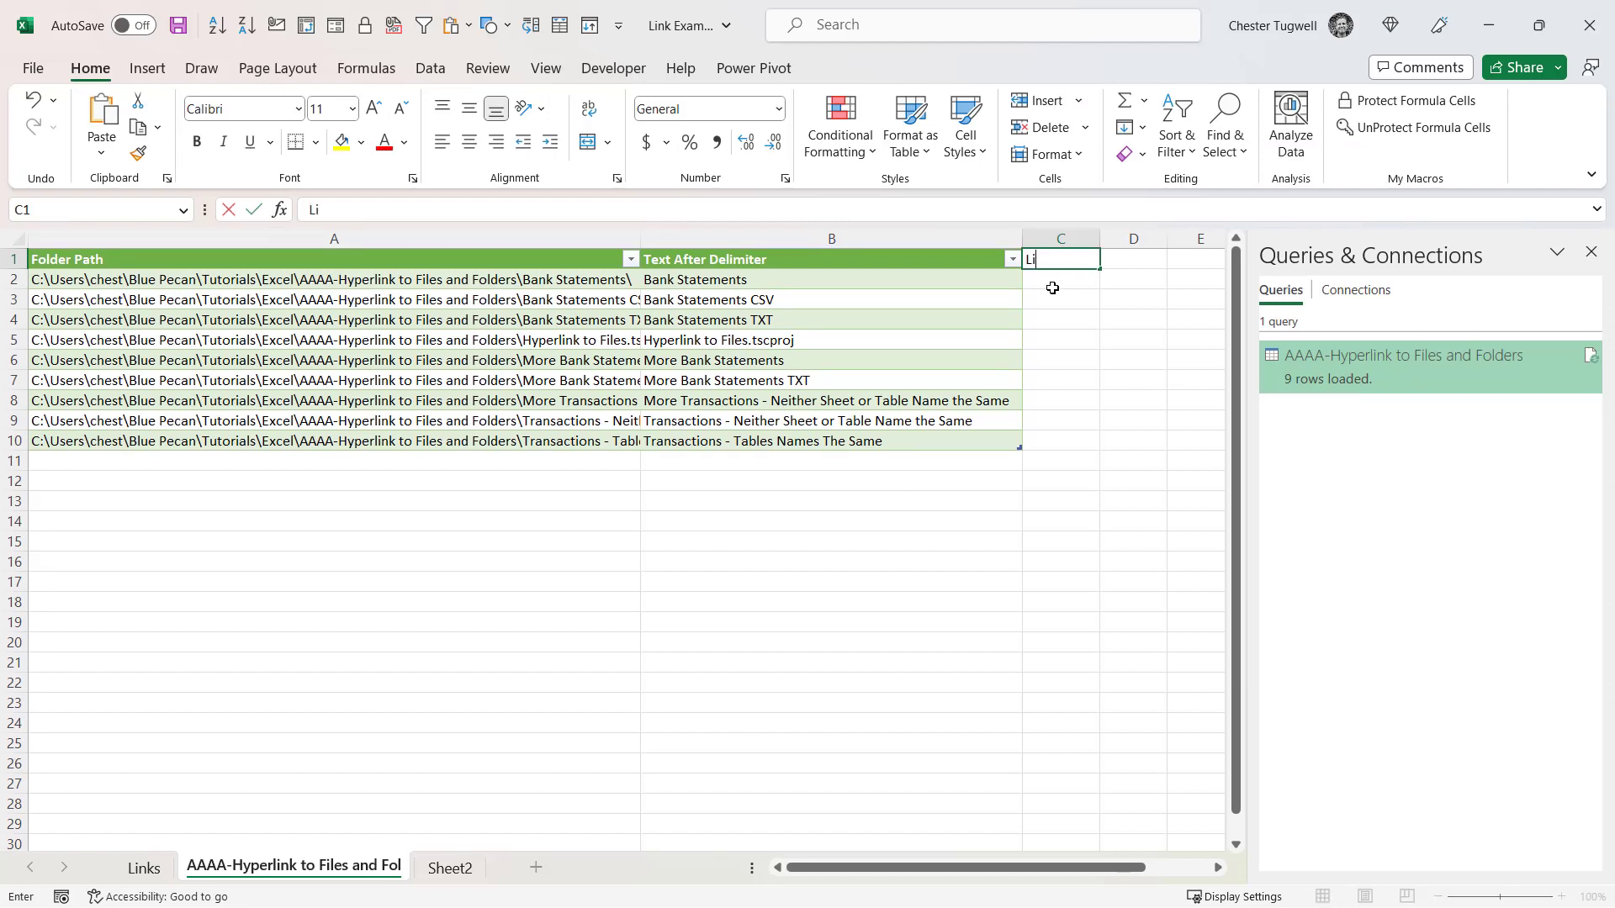
{"action": "type", "text": "nk"}
{"action": "key", "text": "Return"}
Step: Enter =HYPERLINK([@[Folder Path]],[@[Text After Delimiter]]) in C2 and apply the formula to the whole Link column
{"action": "type", "text": "=hy"}
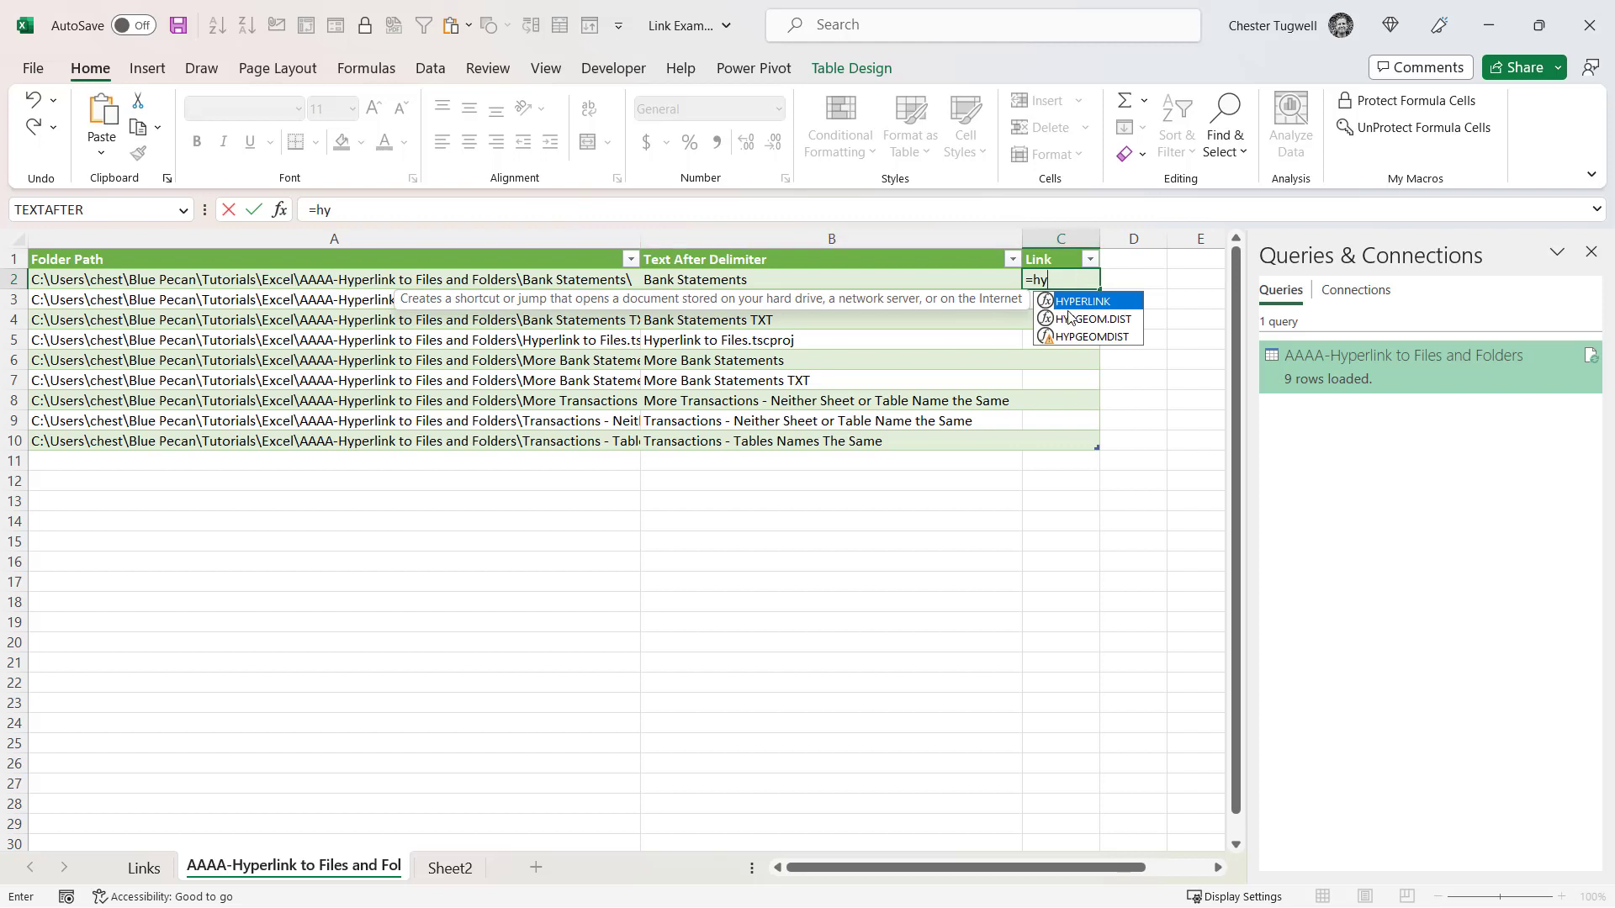
{"action": "double_click", "coordinate": [1068, 310]}
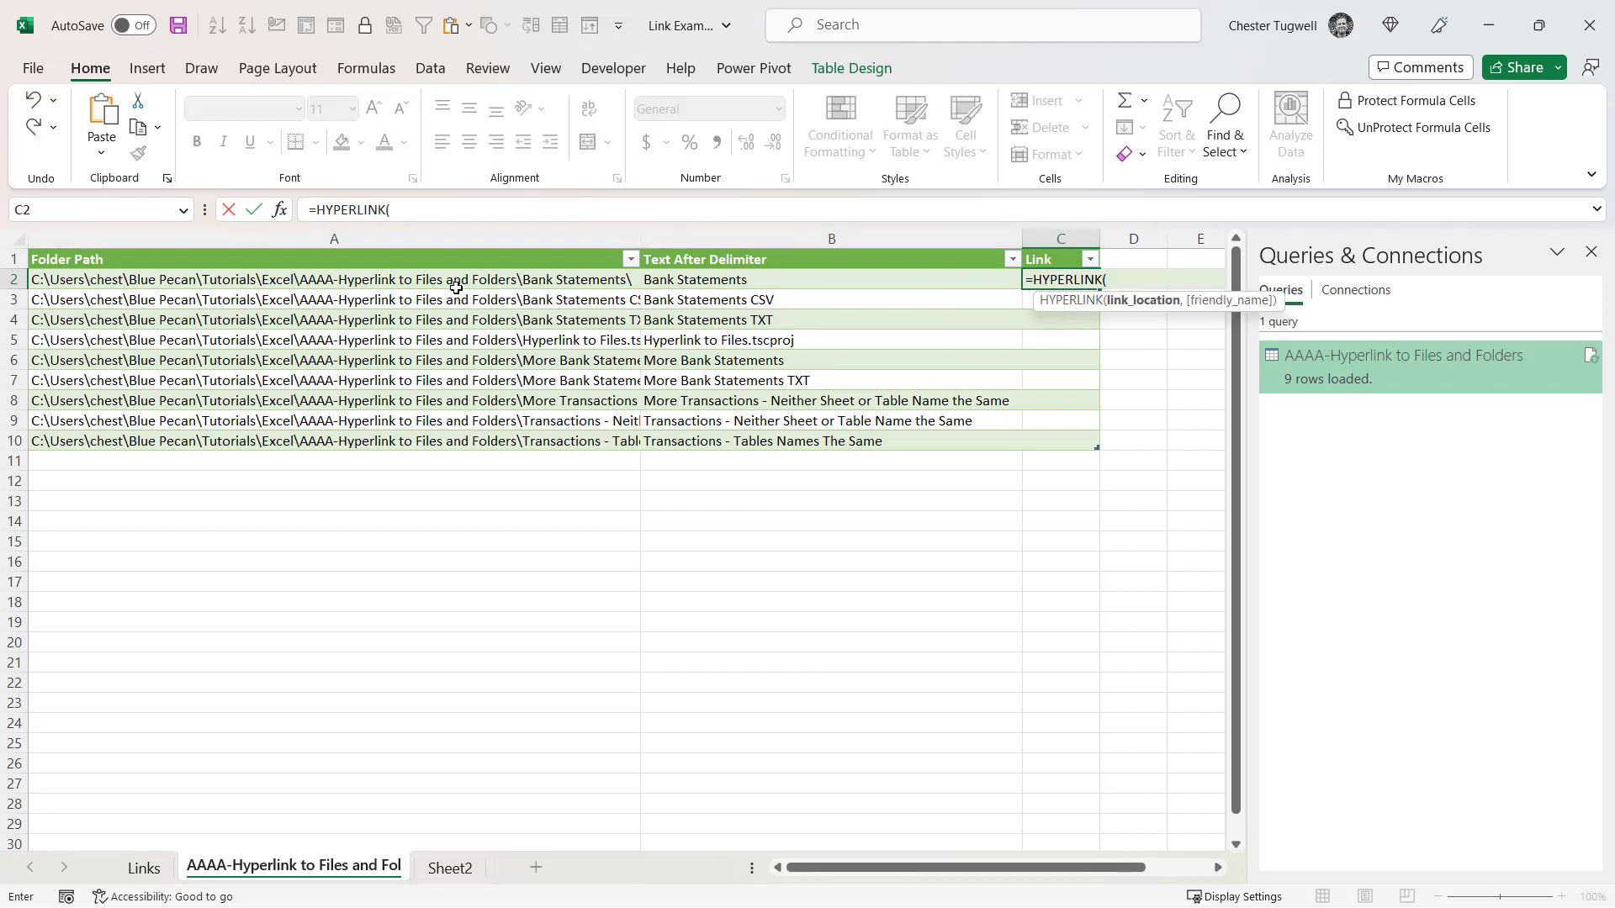
{"action": "left_click", "coordinate": [403, 277]}
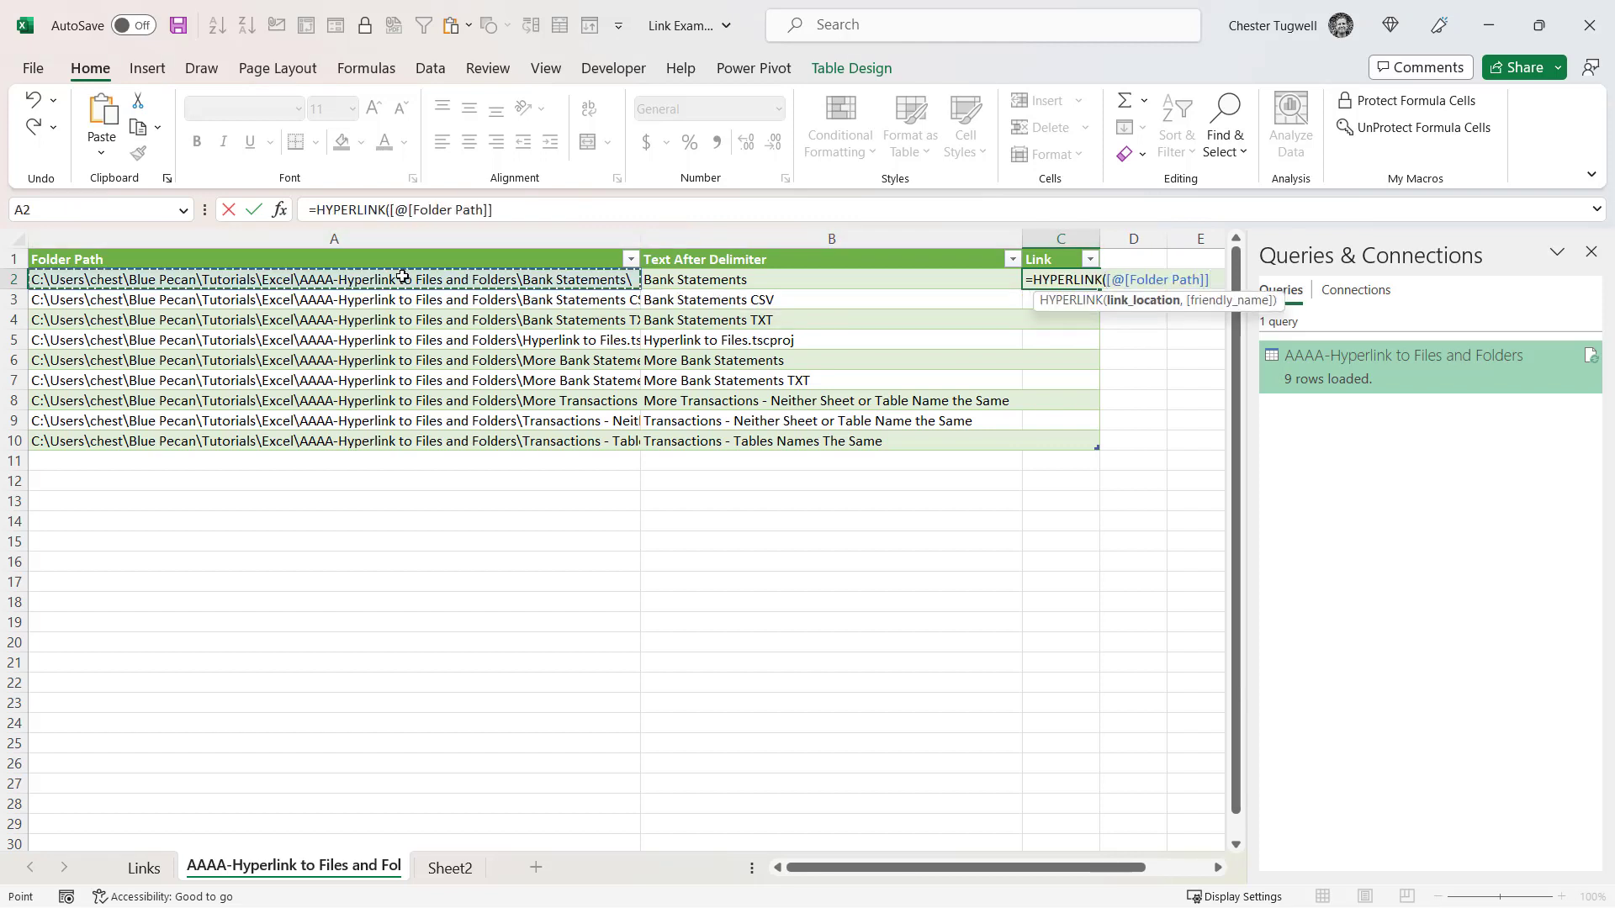
{"action": "type", "text": ","}
{"action": "left_click", "coordinate": [696, 280]}
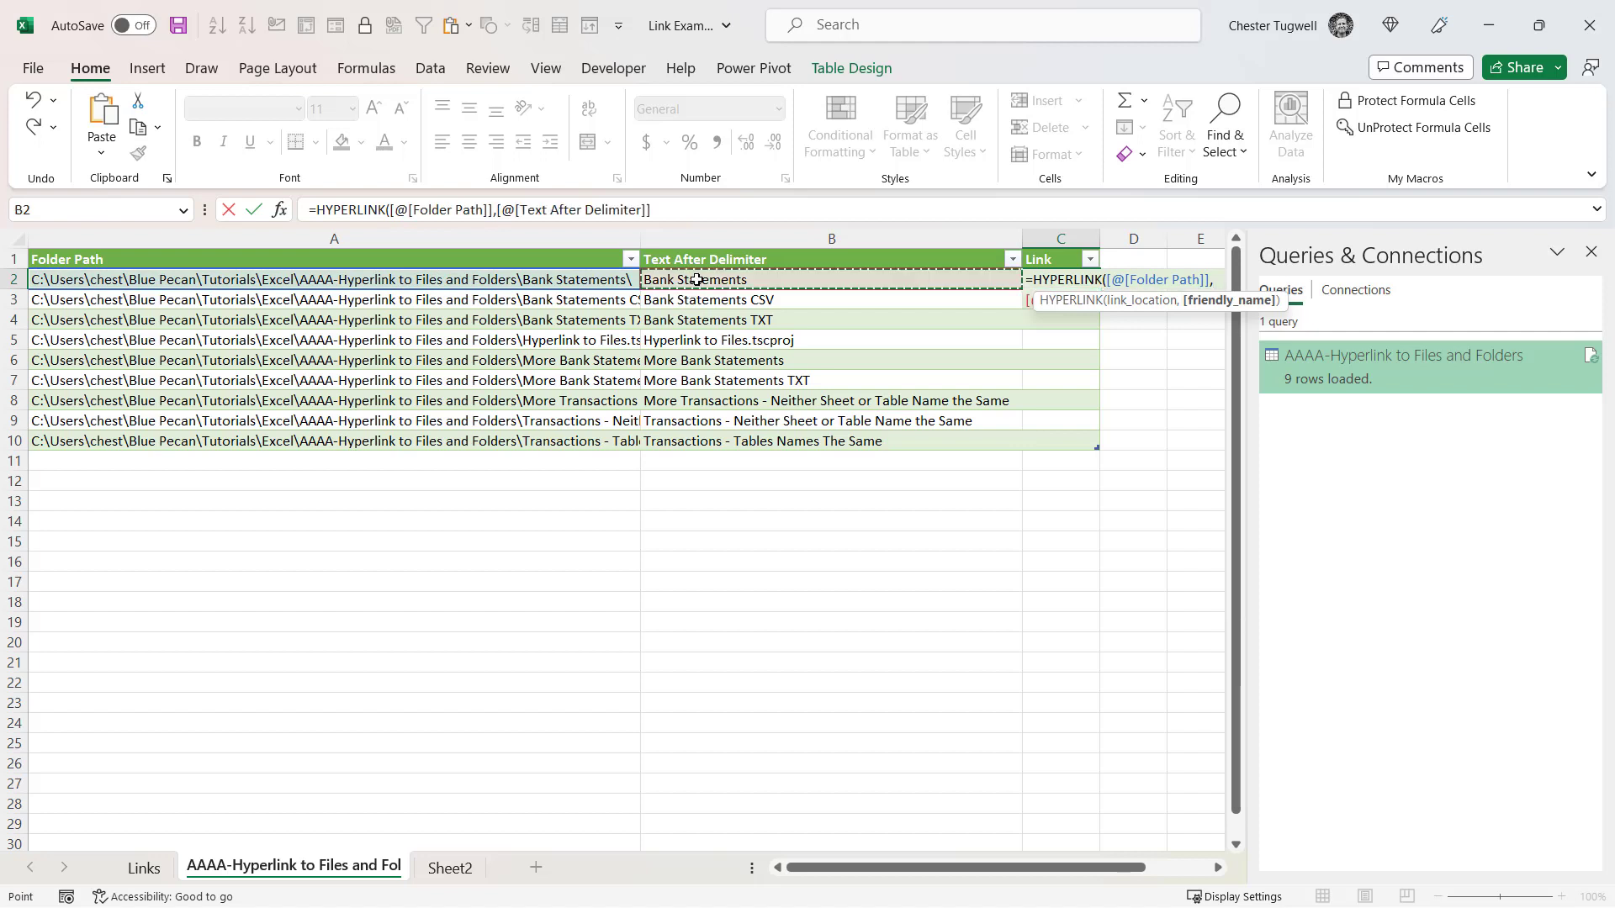
{"action": "type", "text": ")"}
{"action": "key", "text": "Return"}
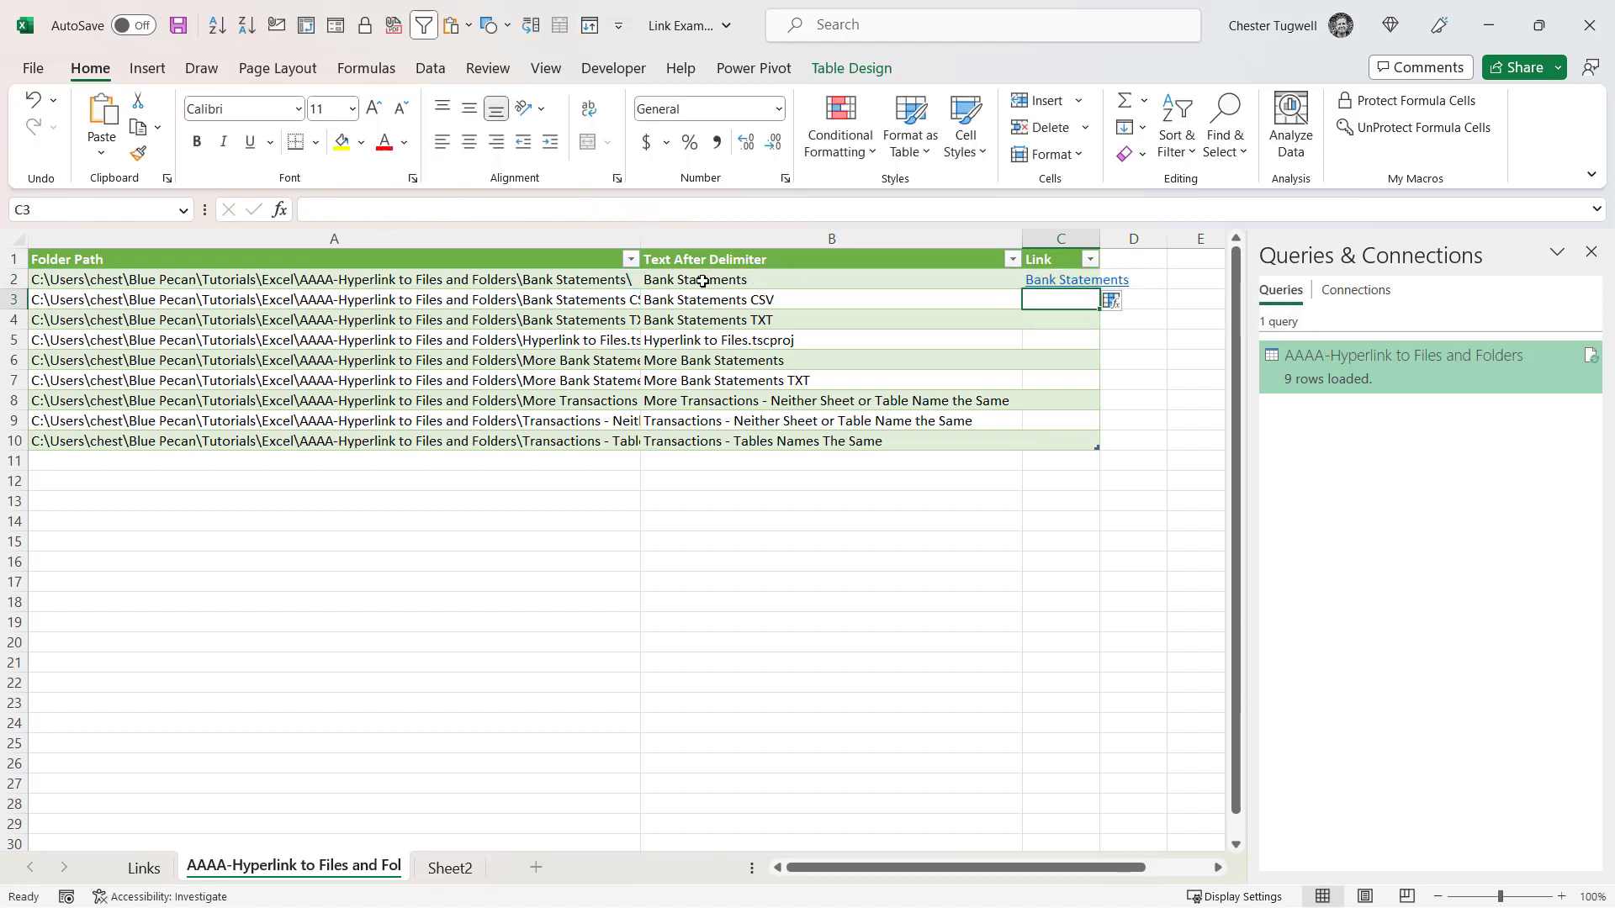
{"action": "left_click", "coordinate": [1117, 301]}
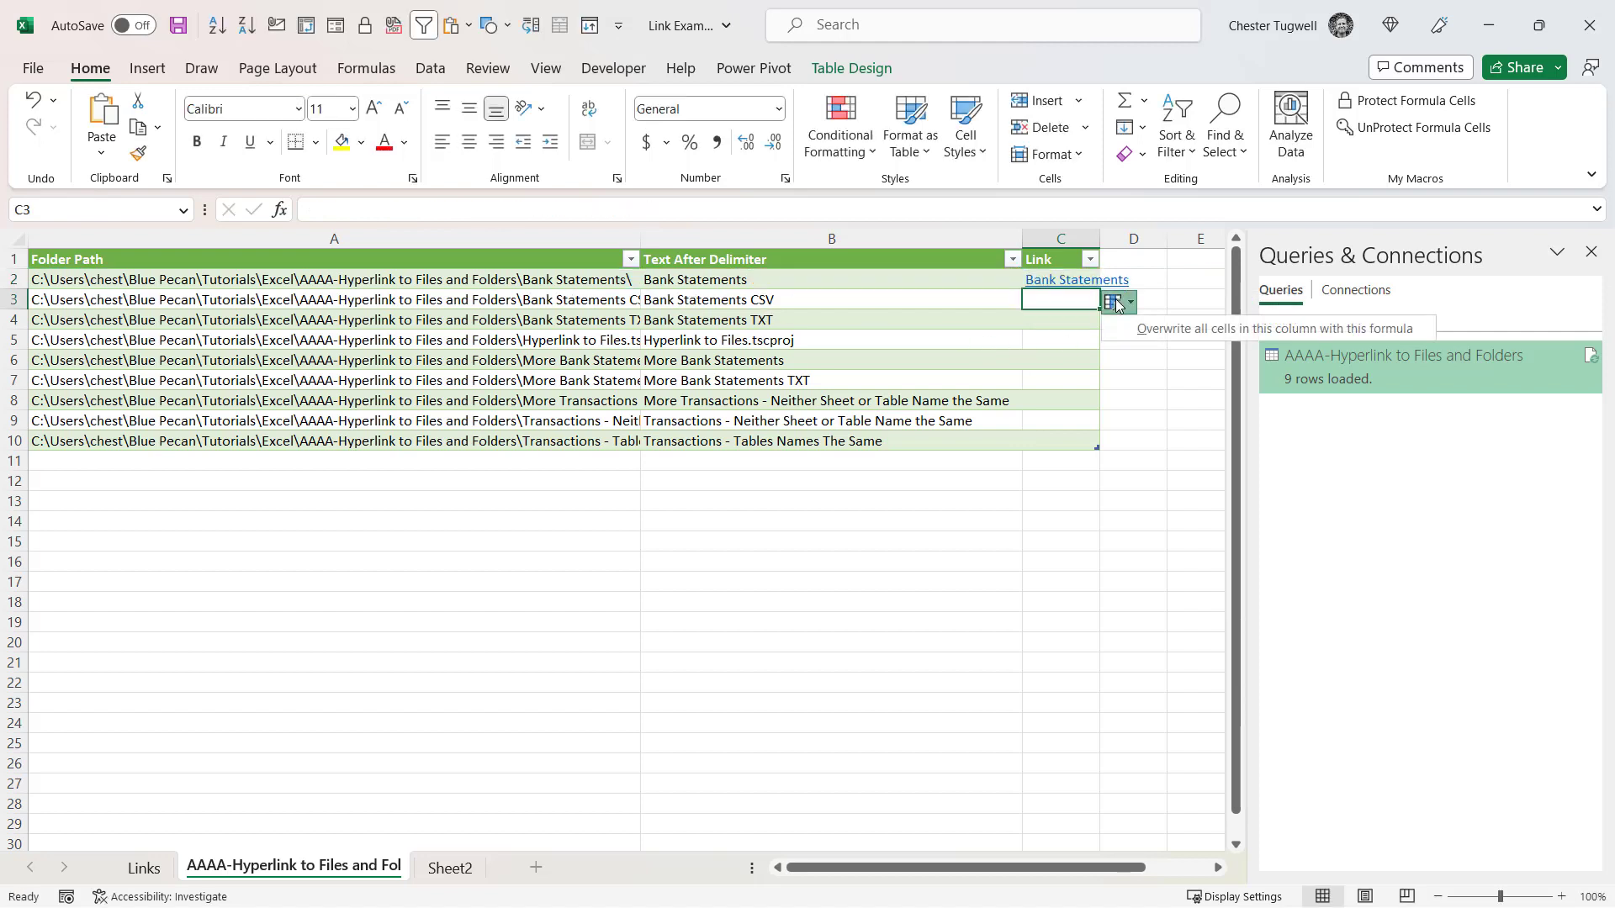
{"action": "left_click", "coordinate": [1144, 329]}
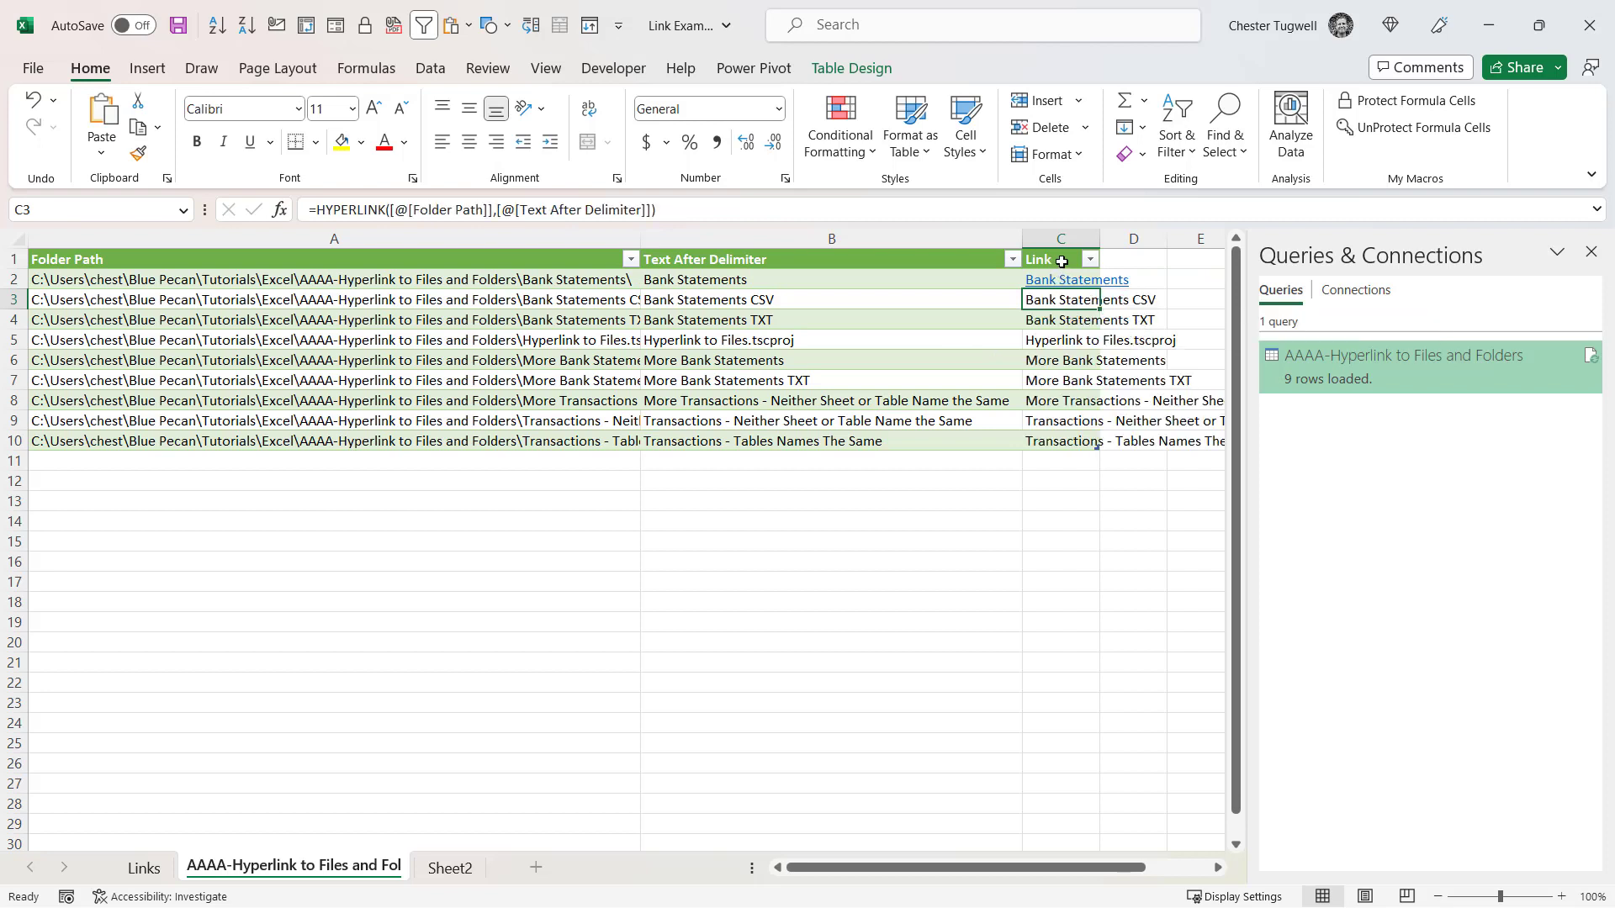
Step: Copy the hyperlink formatting of C2 to the rest of the Link column, C3:C10
{"action": "left_click", "coordinate": [1148, 275]}
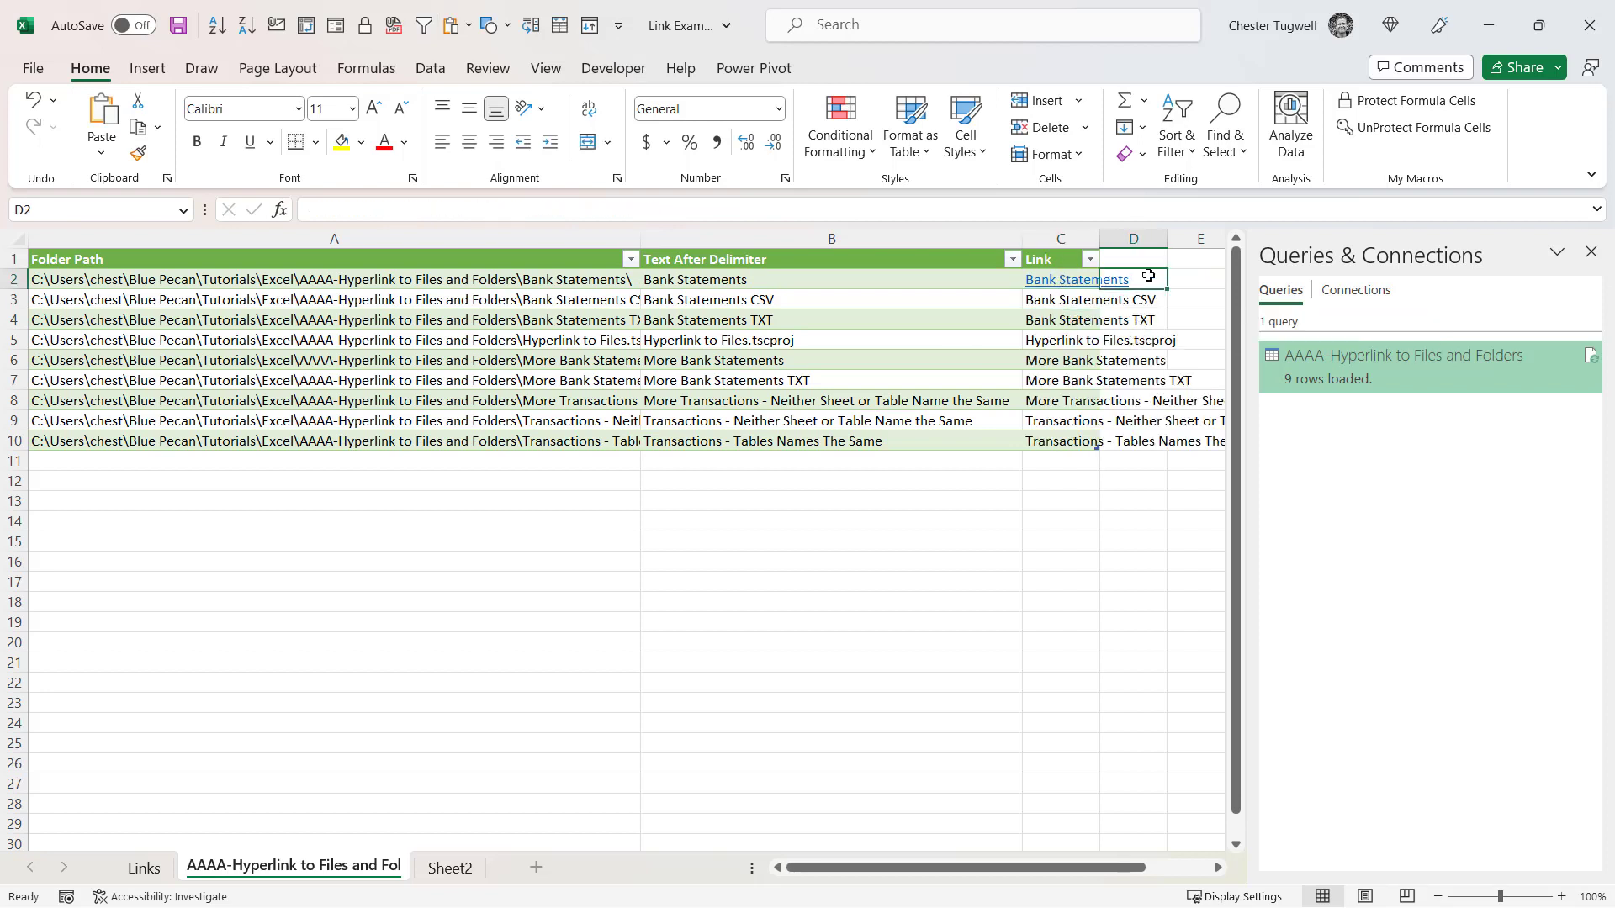
{"action": "key", "text": "Left"}
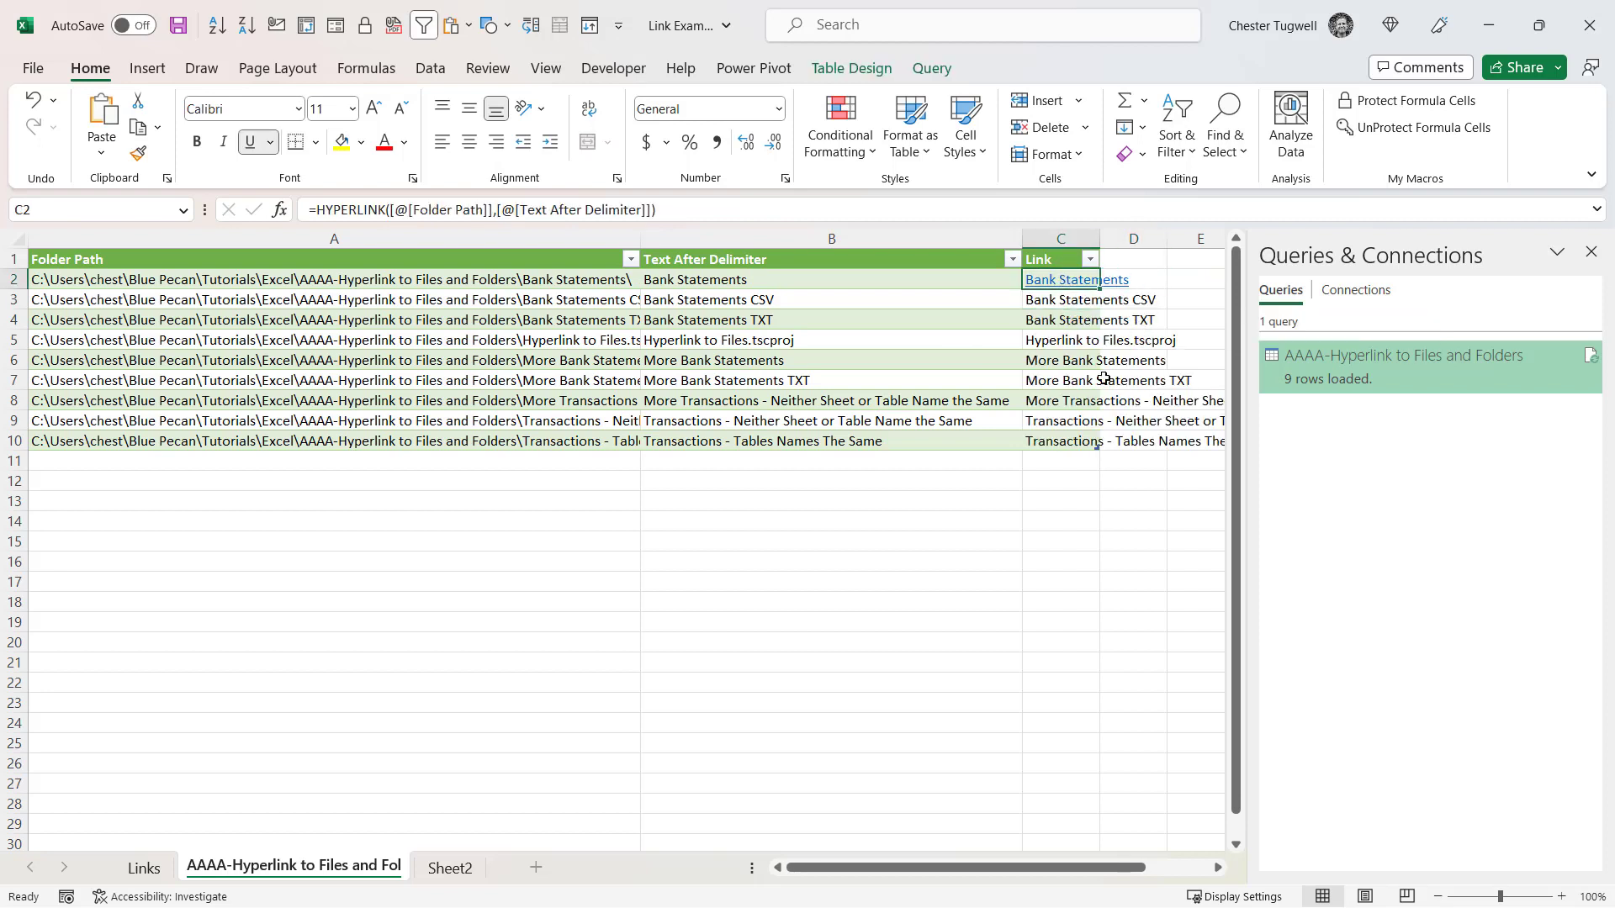
{"action": "left_click", "coordinate": [140, 155]}
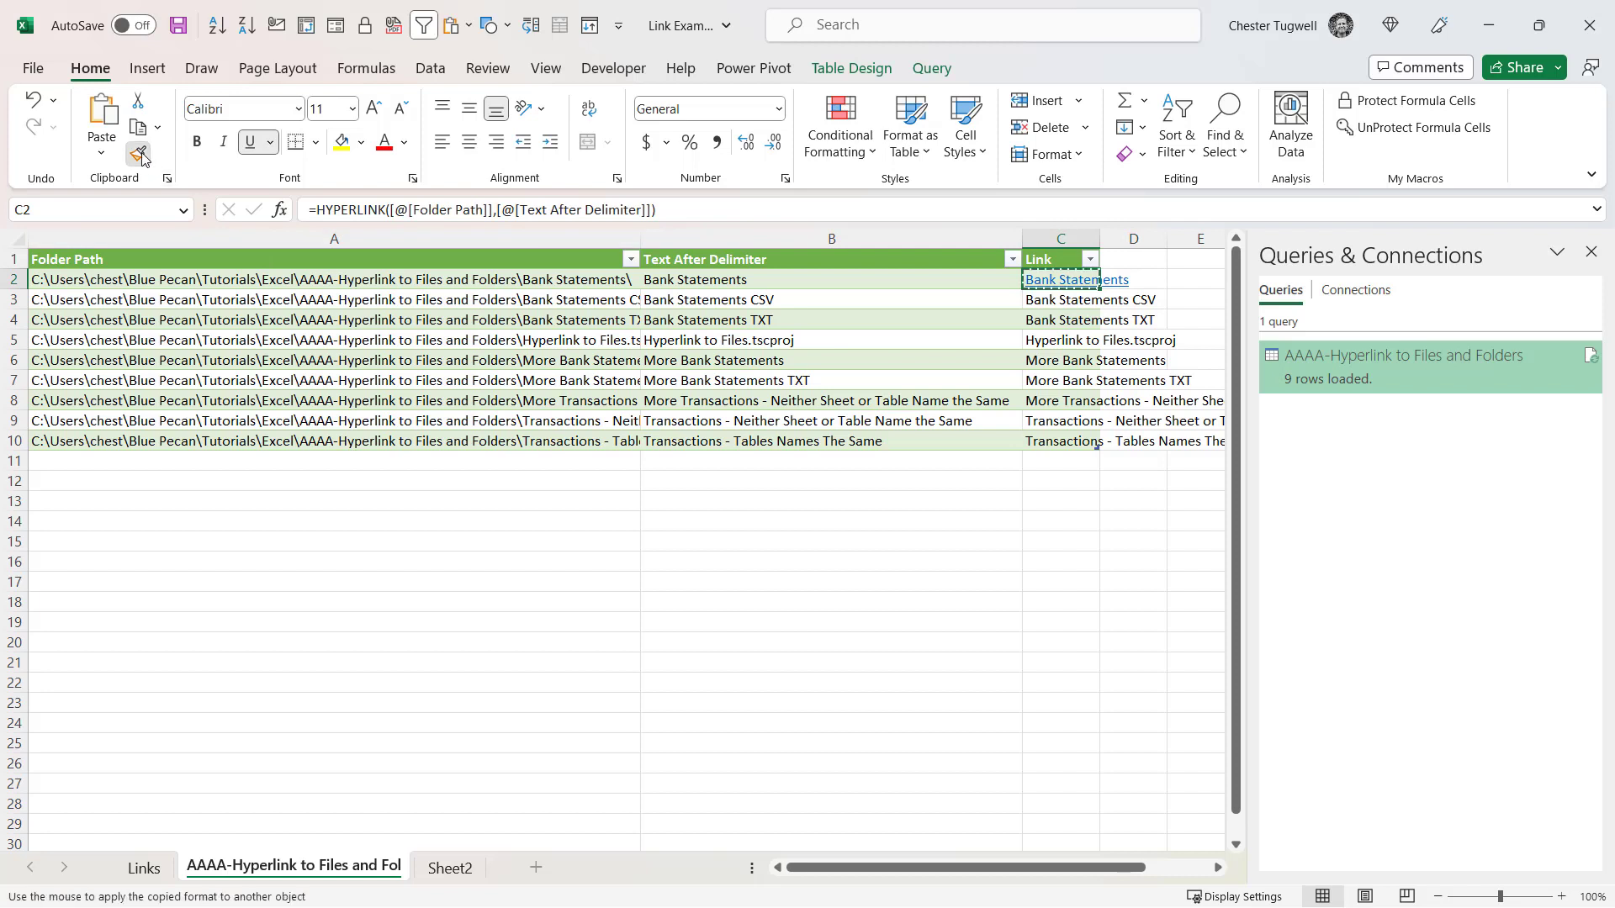
{"action": "left_click", "coordinate": [1051, 301]}
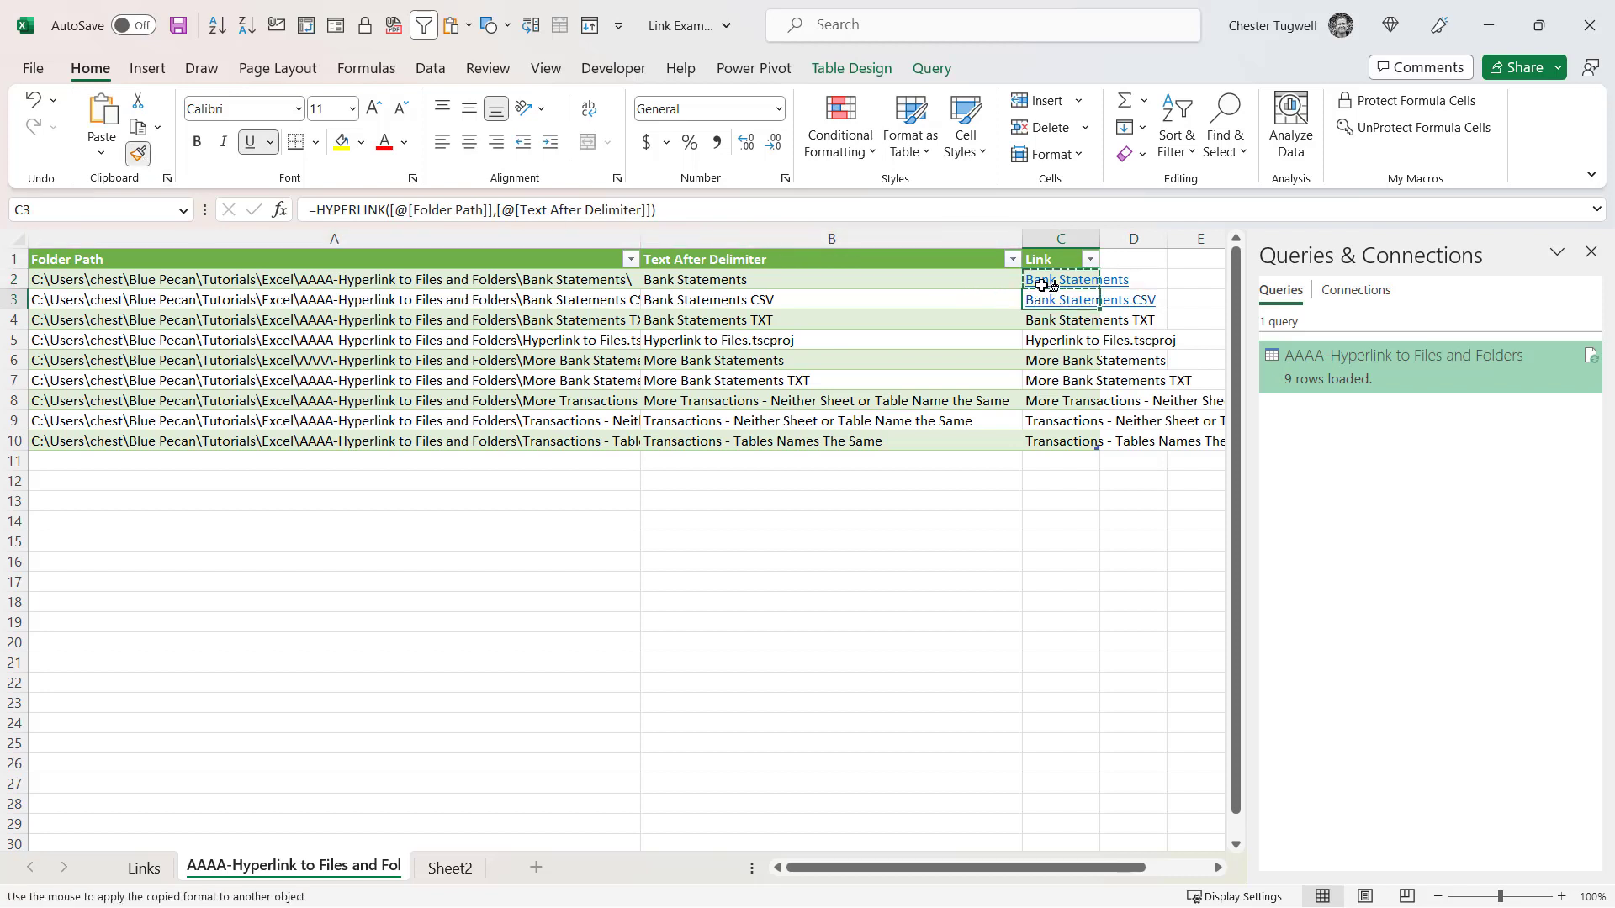
{"action": "key", "text": "ctrl+shift+Down"}
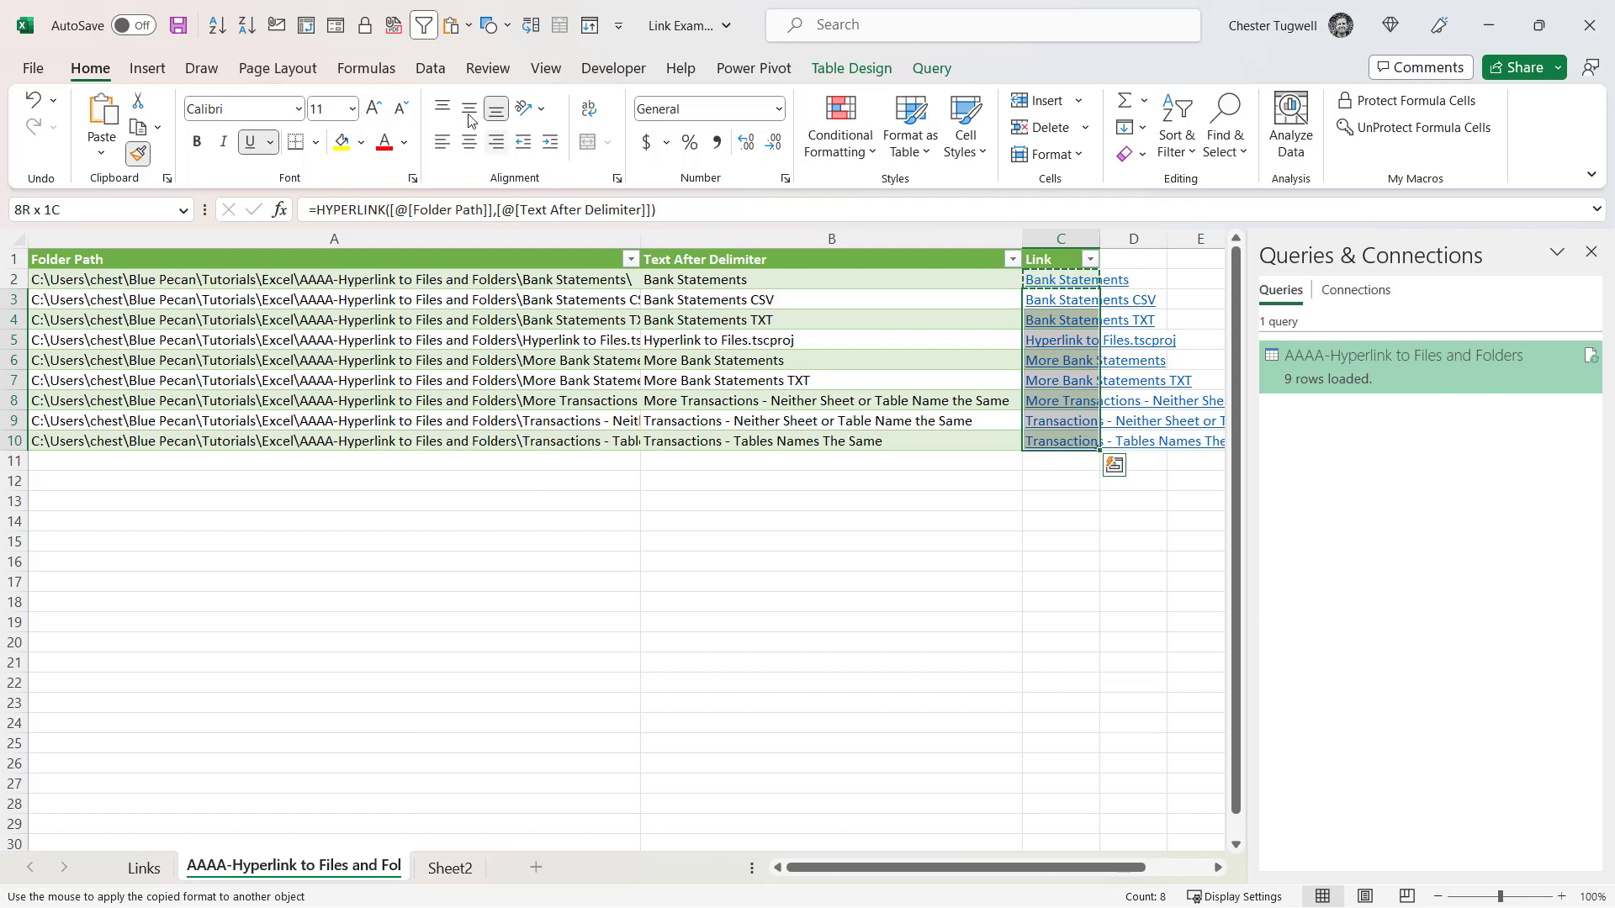
{"action": "key", "text": "Escape"}
{"action": "left_click", "coordinate": [980, 578]}
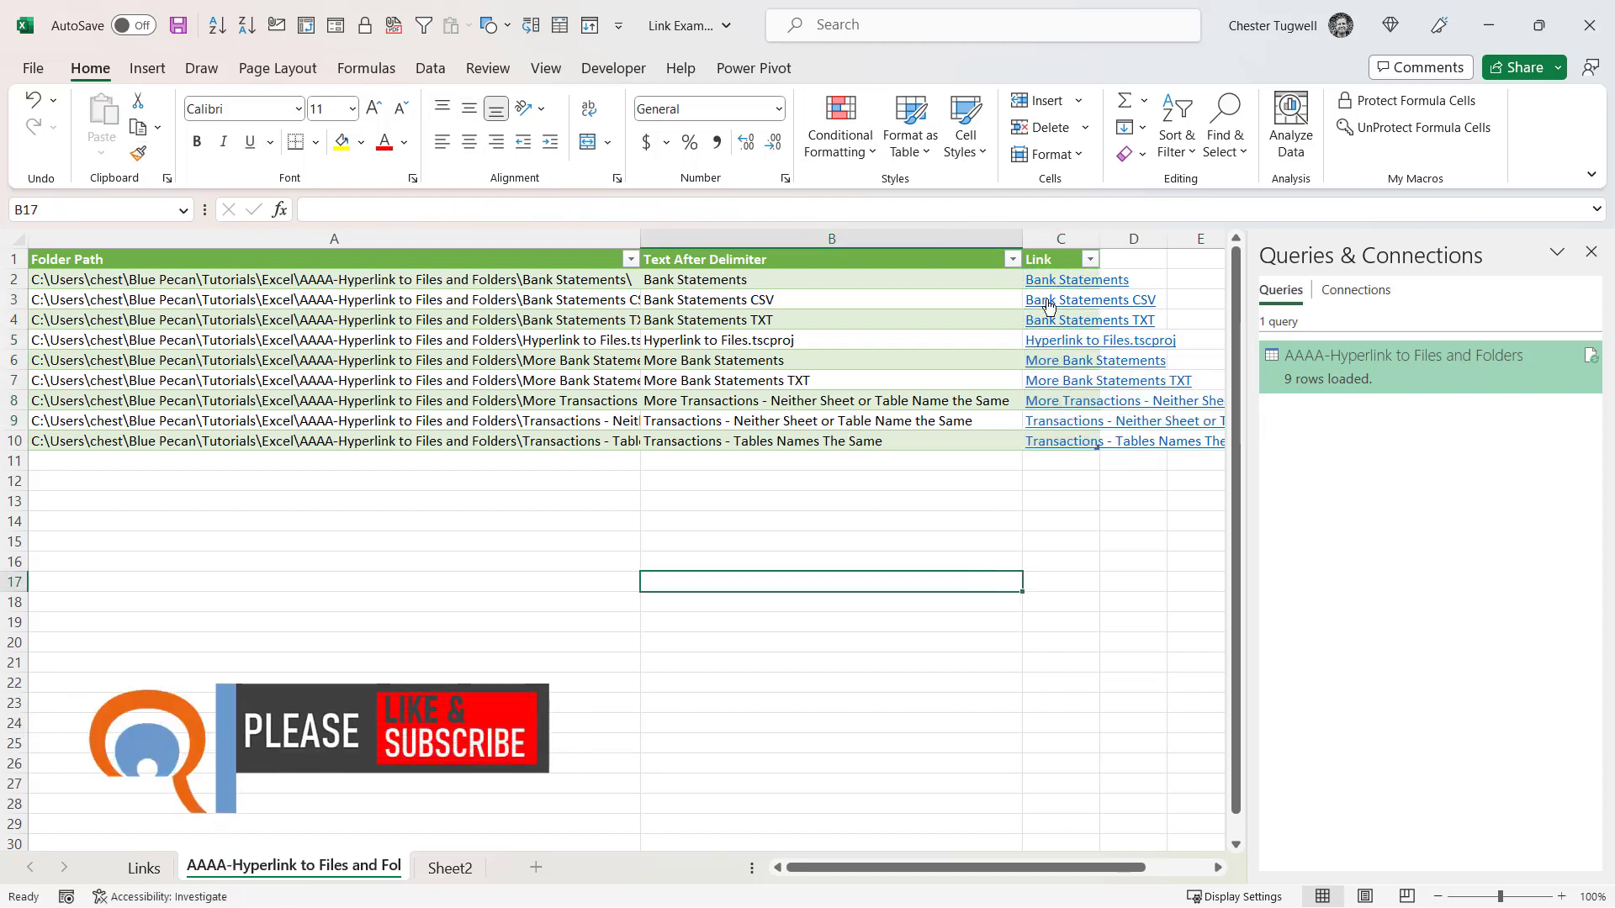
Step: Test the Bank Statements CSV and More Transactions - Neither Sheet or Table Name the Same links, closing each opened folder window
{"action": "left_click", "coordinate": [1049, 305]}
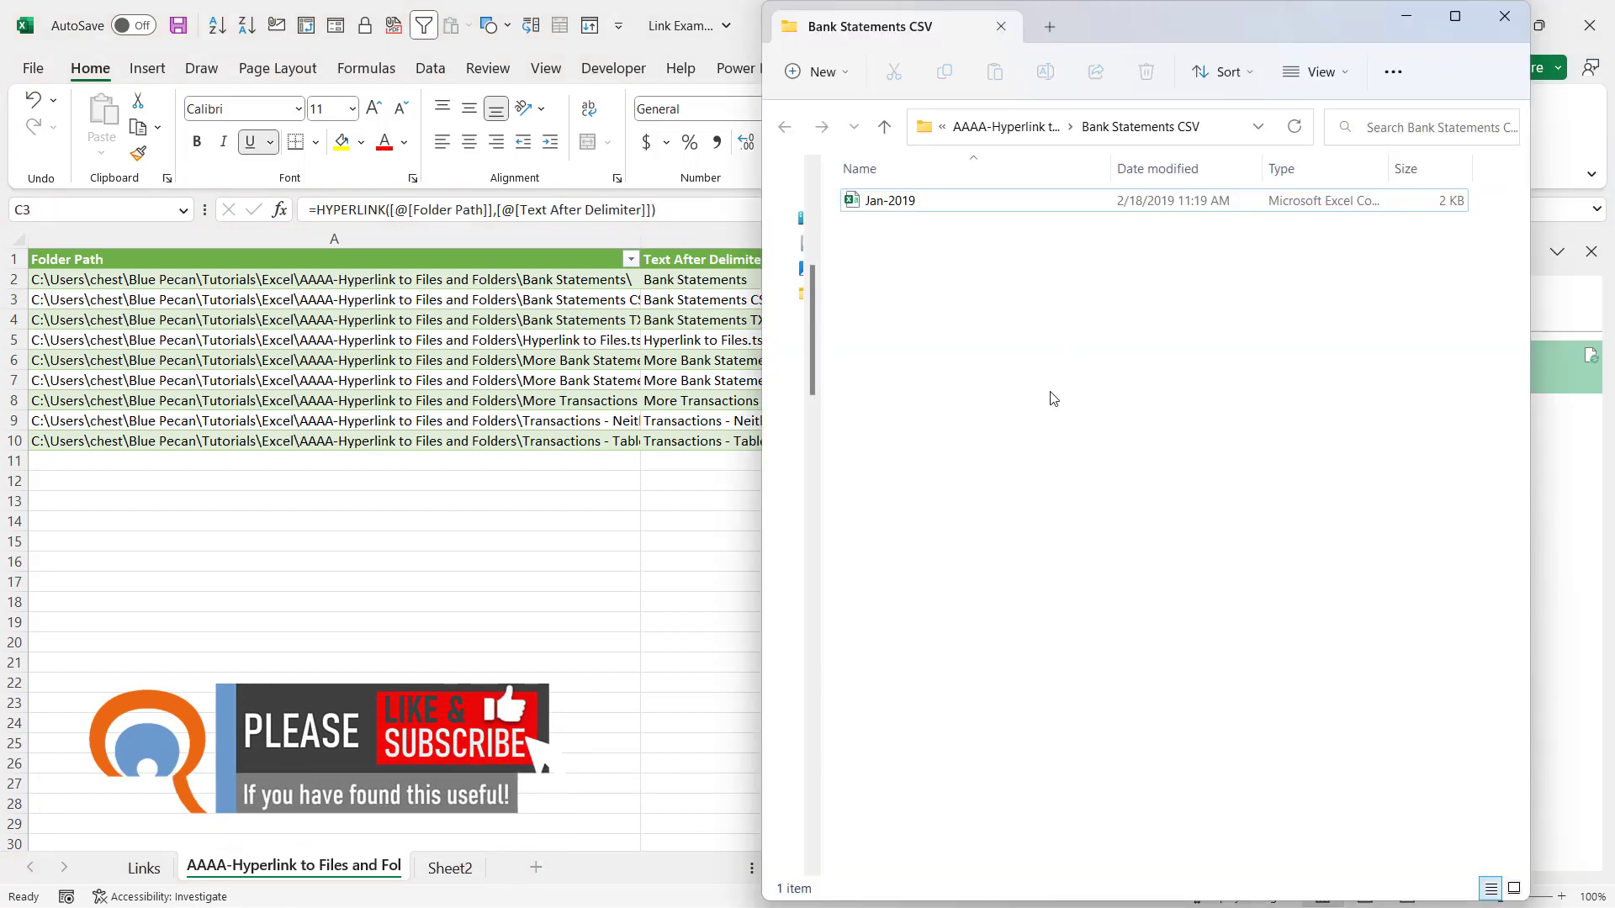
{"action": "left_click", "coordinate": [1525, 20]}
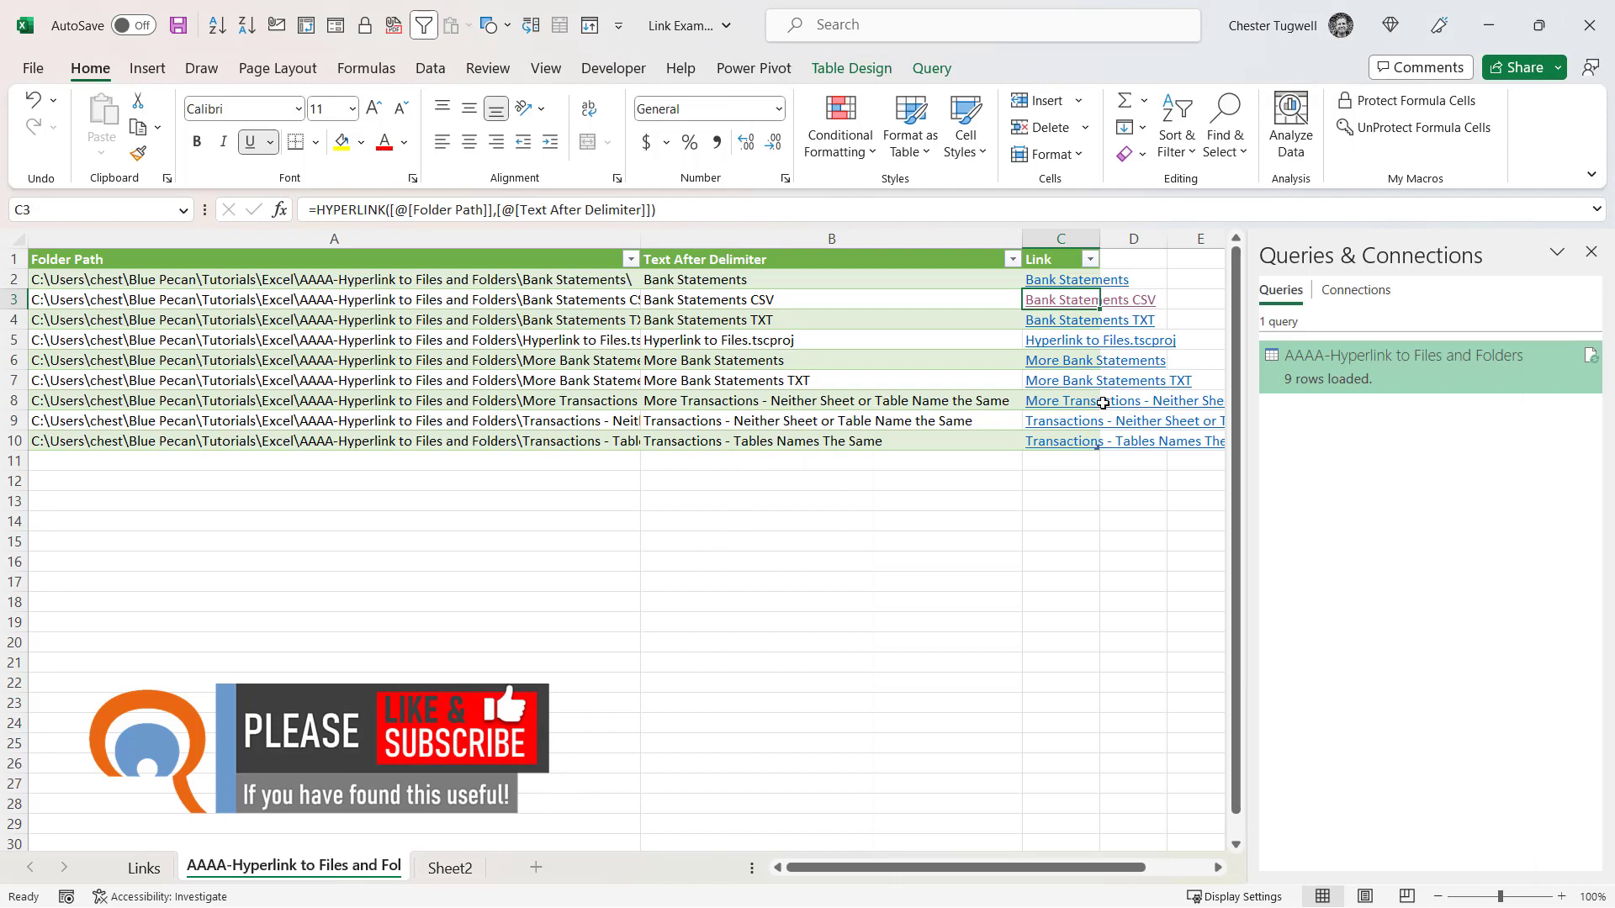
{"action": "left_click", "coordinate": [1075, 408]}
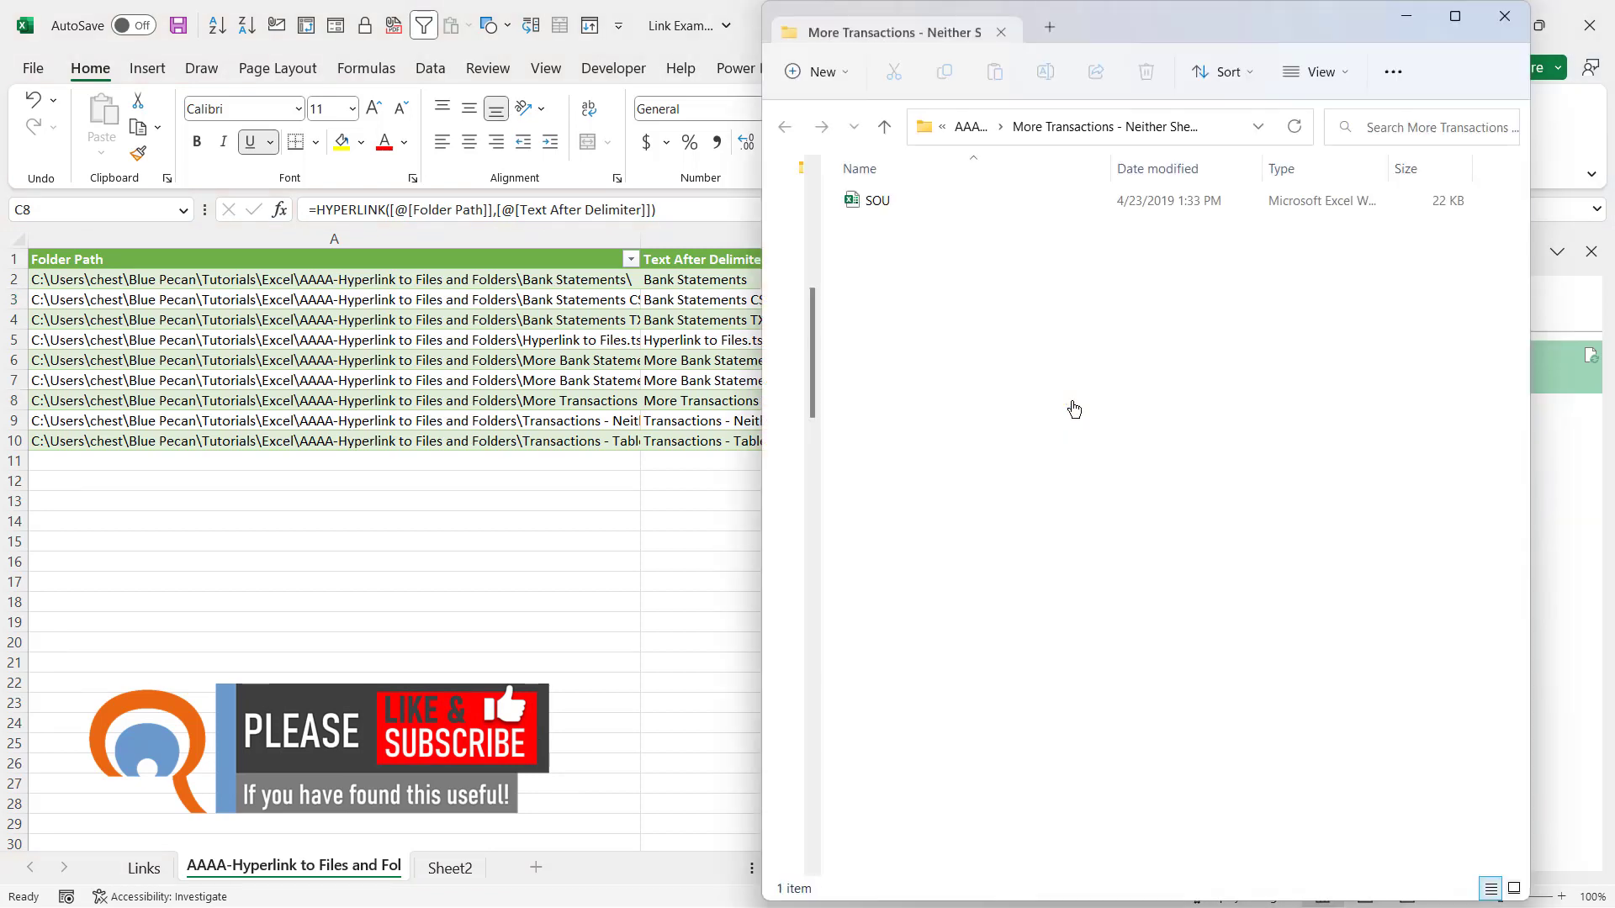
{"action": "left_click", "coordinate": [1504, 16]}
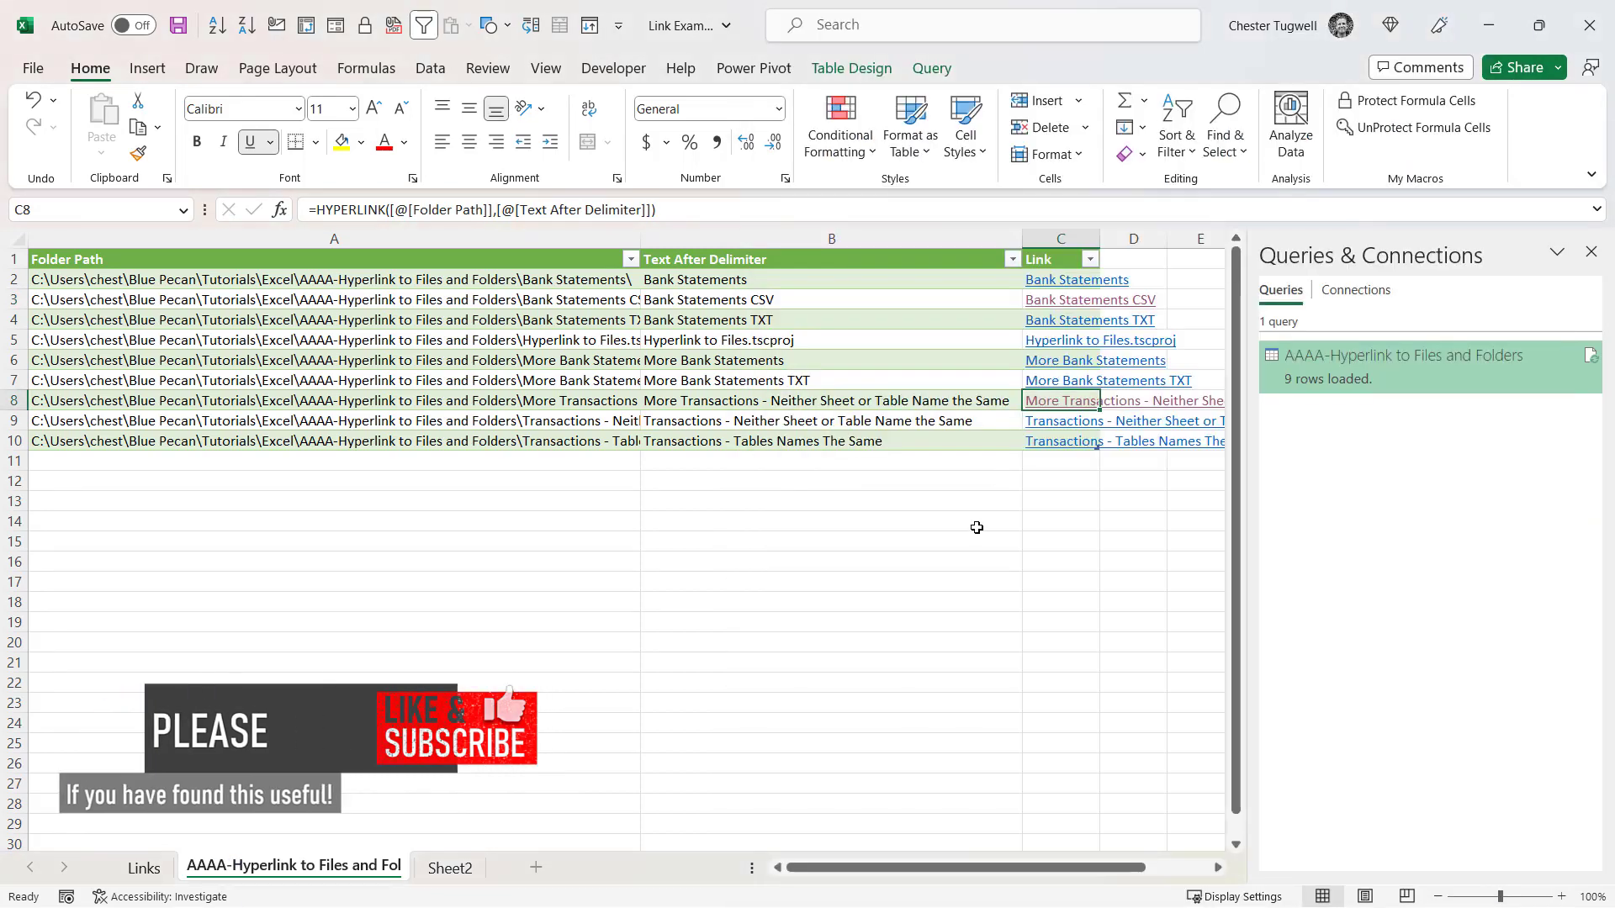